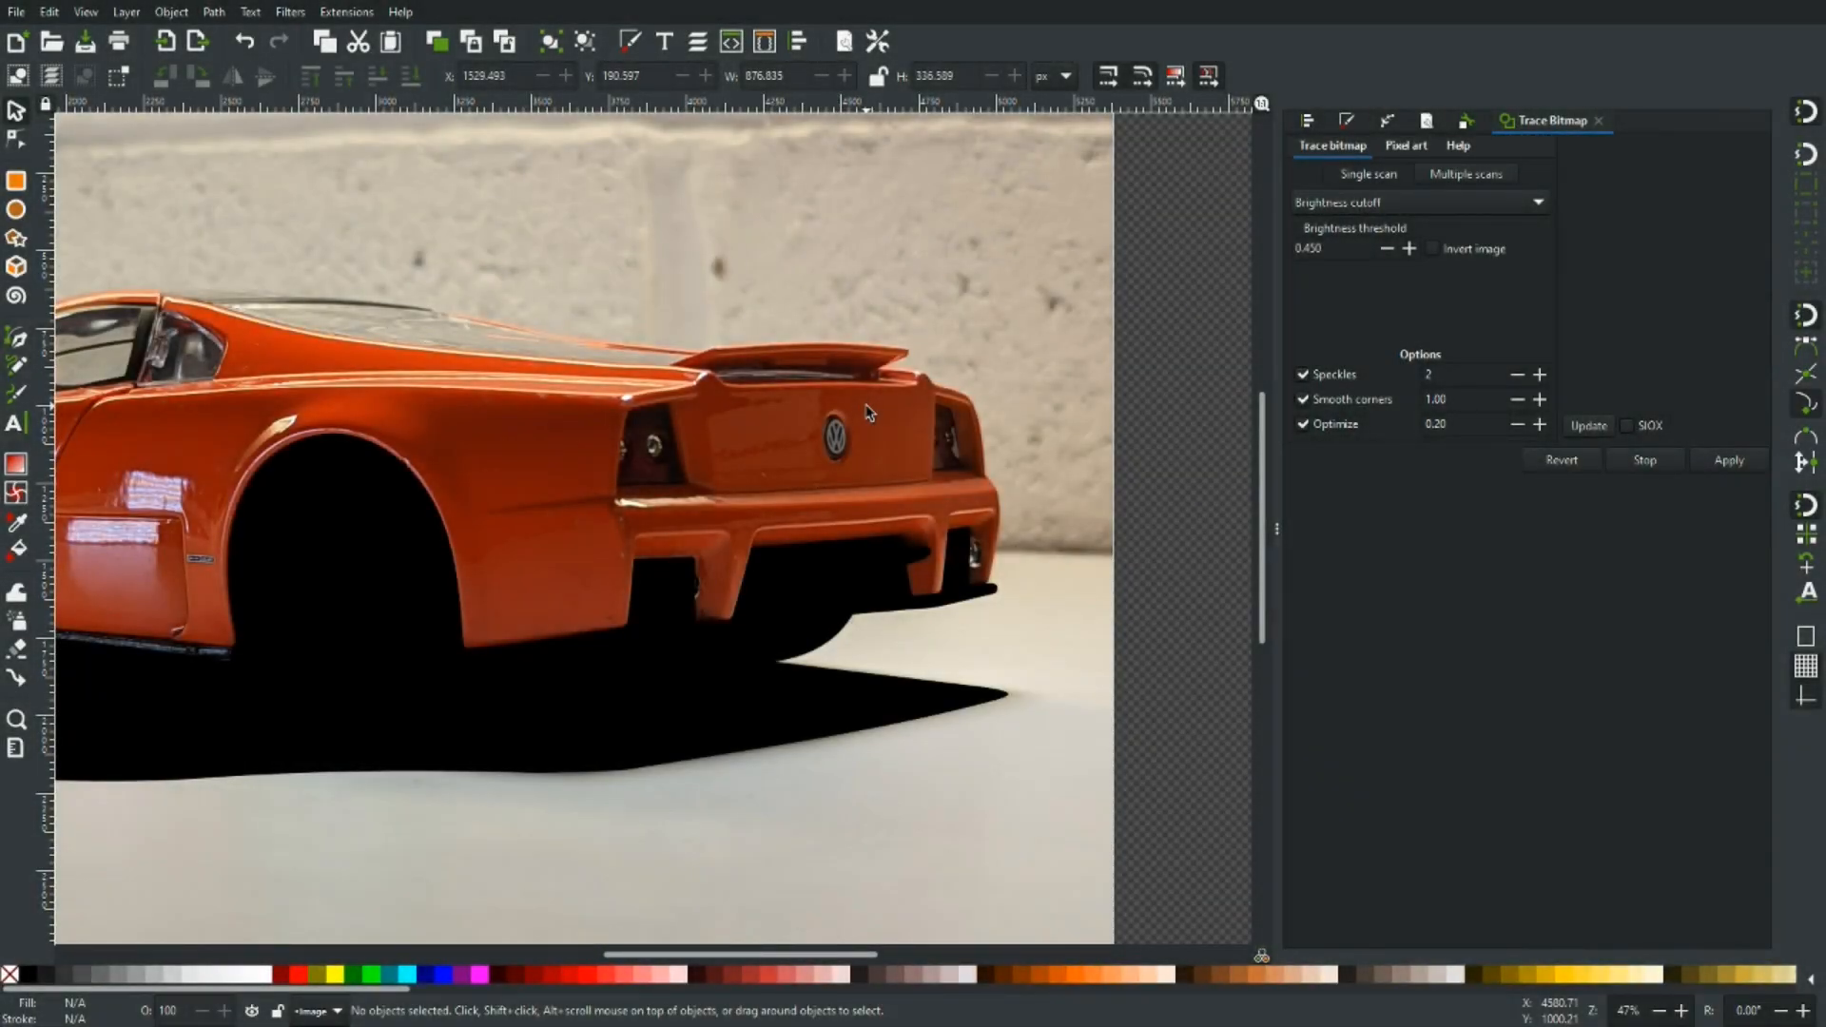
# Lower the opacity of the black shadow shape under the car to 61.7%.
pyautogui.click(618, 666)
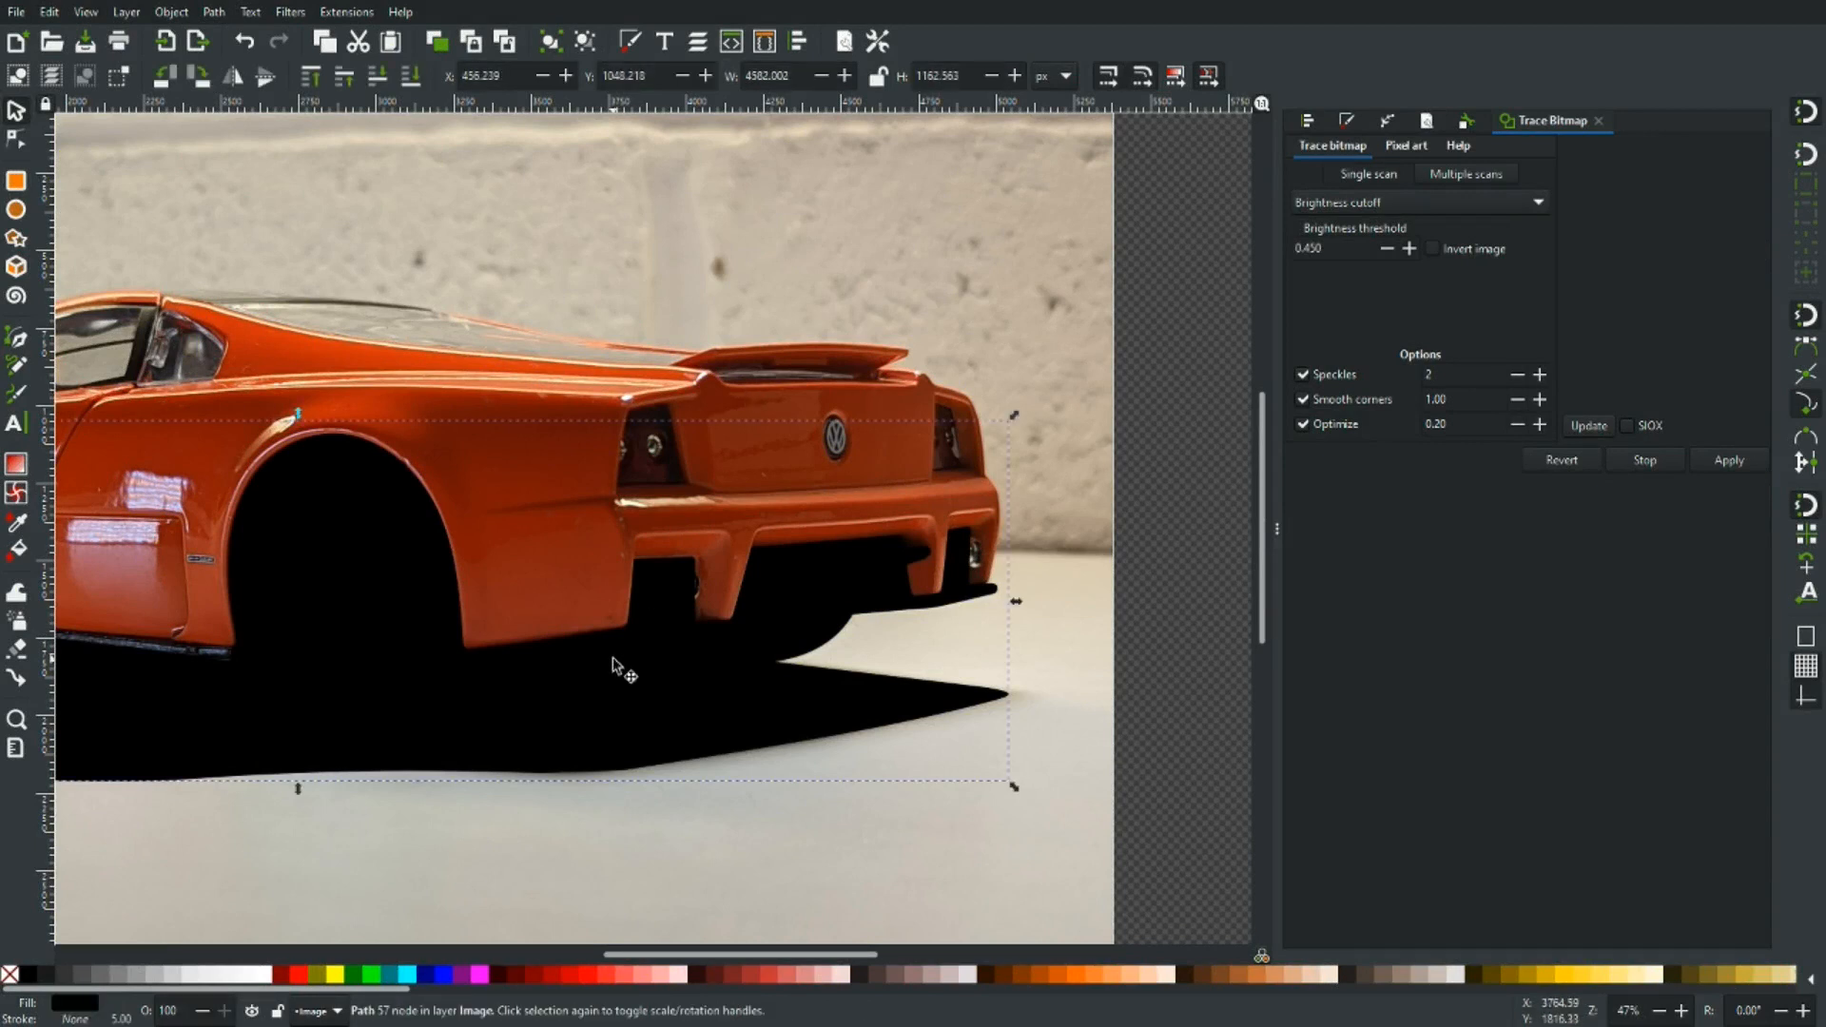
pyautogui.click(1347, 121)
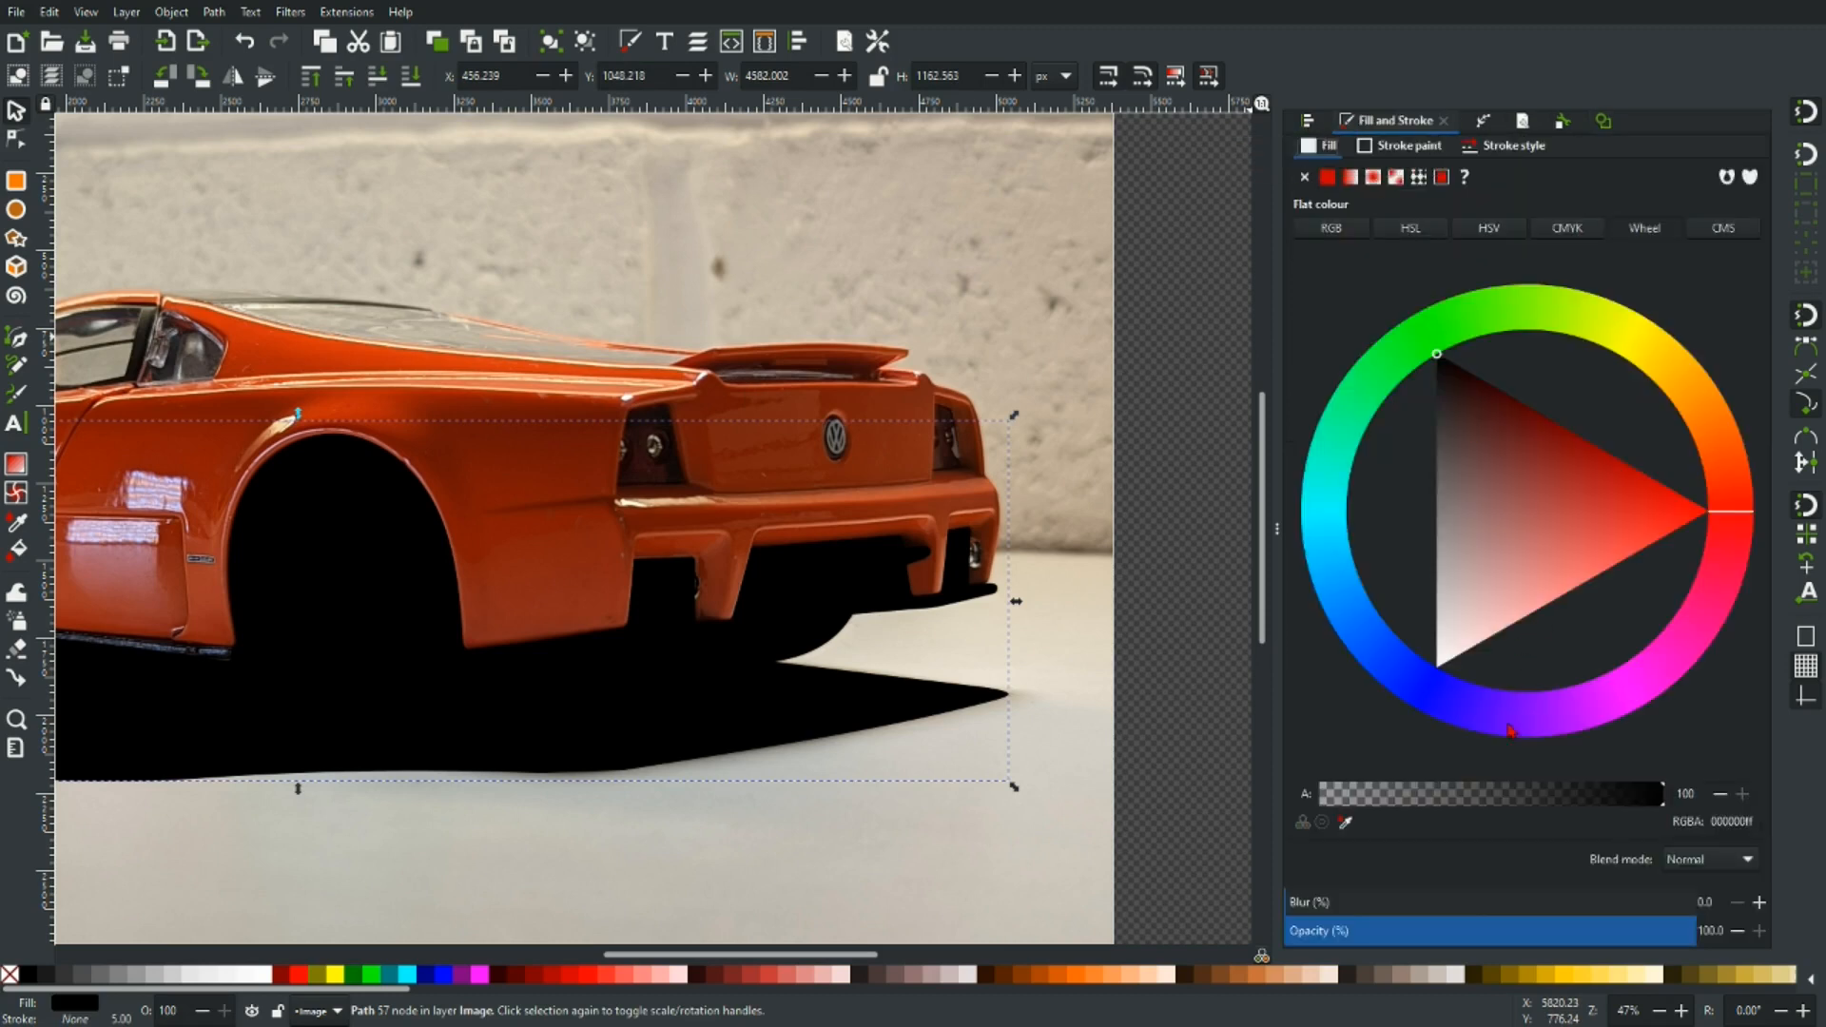
pyautogui.click(1571, 922)
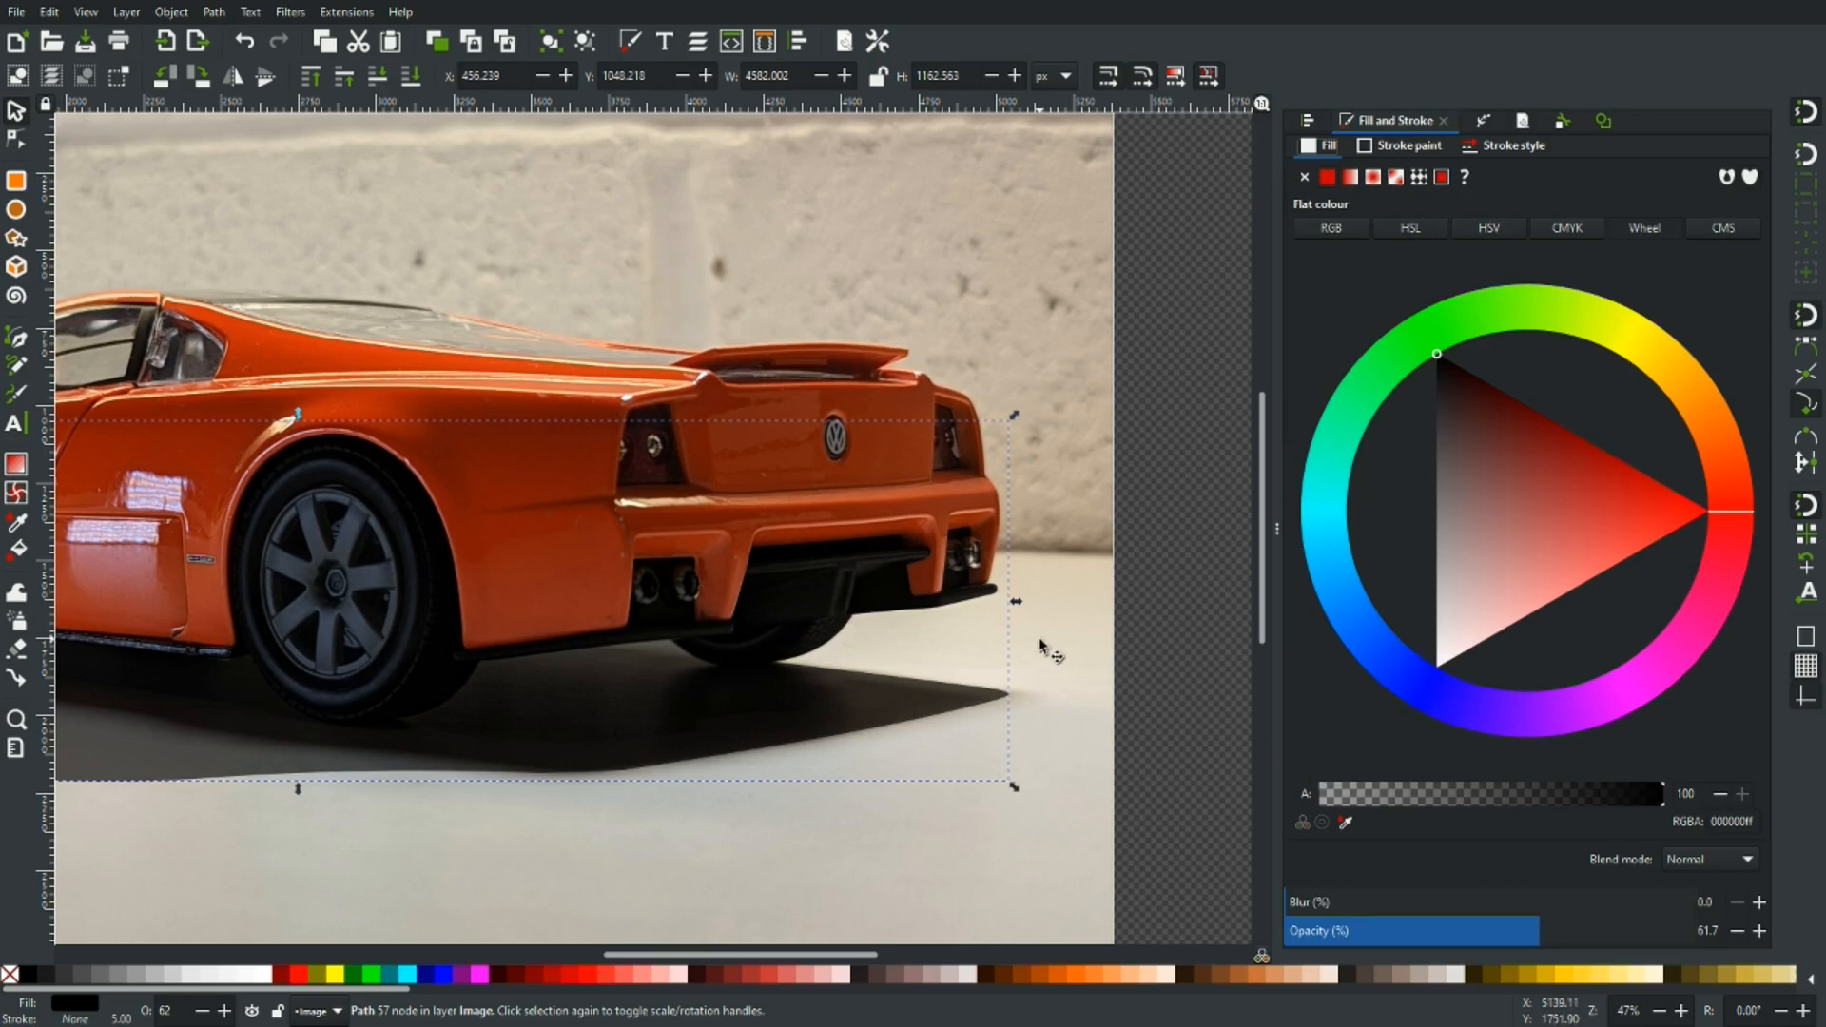
# Draw an ellipse about 97 × 120 px and position it over the right exhaust pipe of the left-hand pair.
pyautogui.press('e')
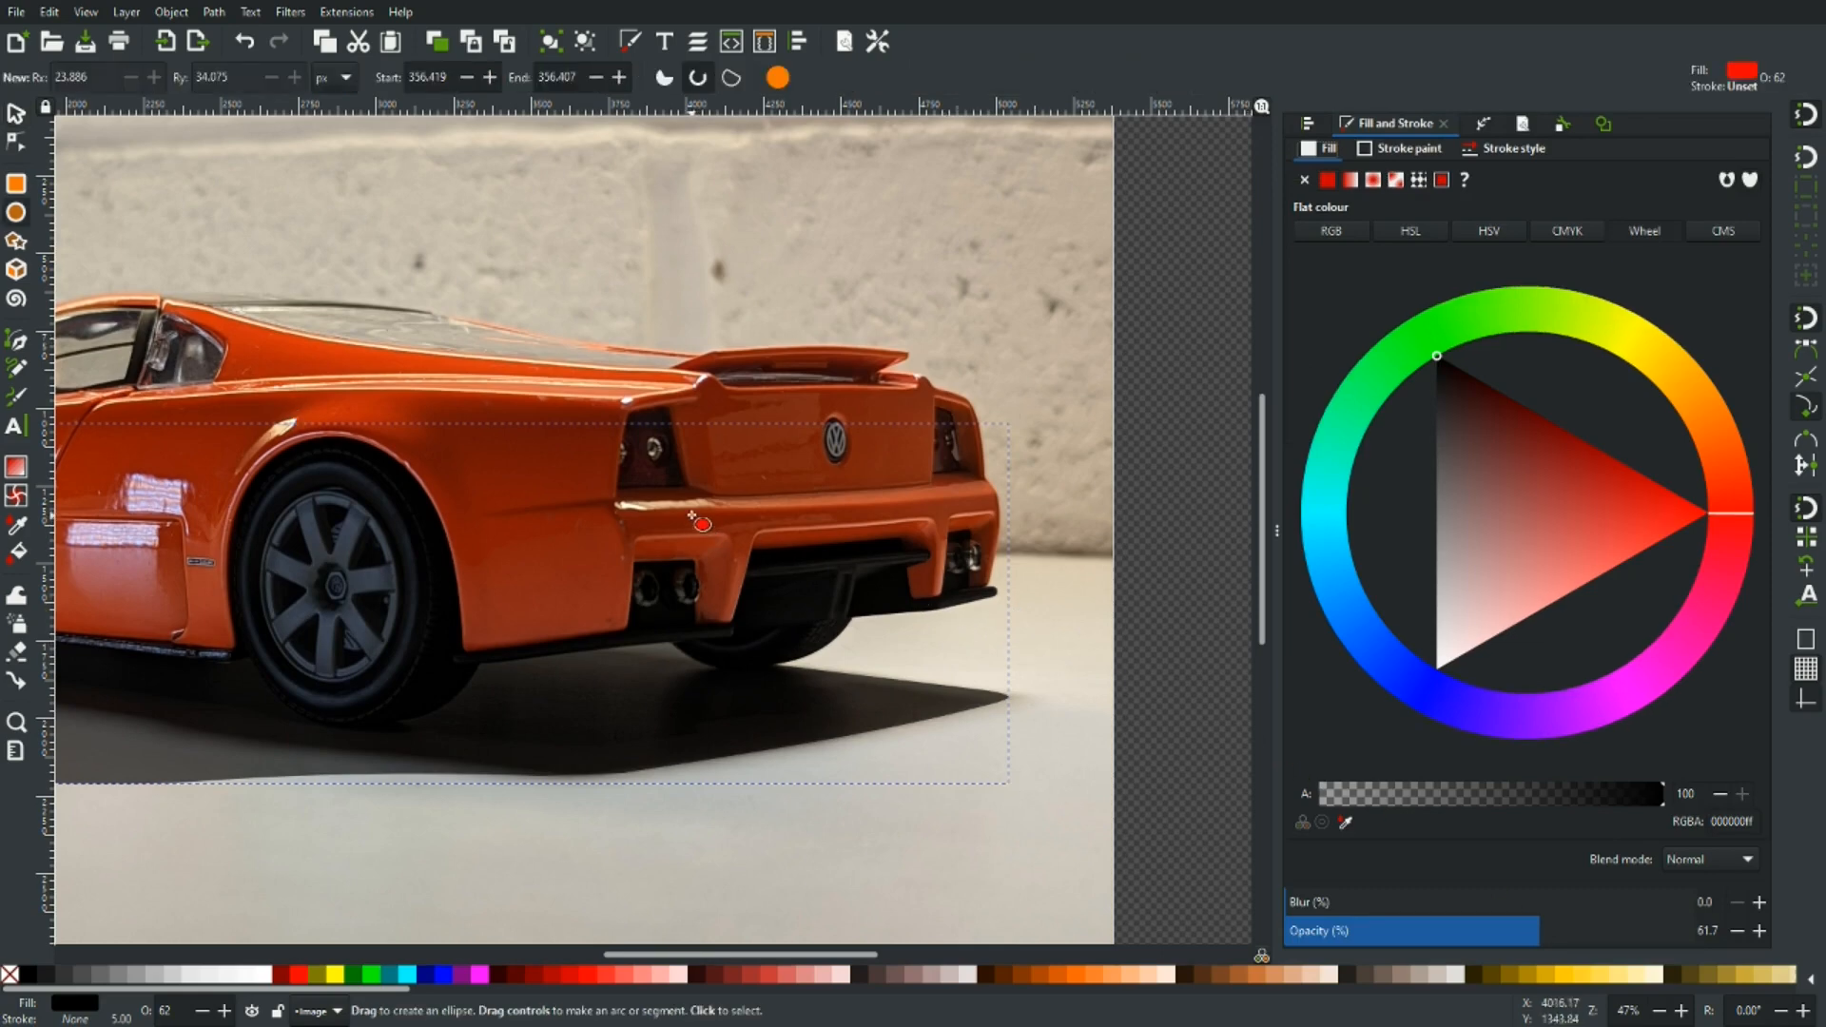
pyautogui.scroll(1, 691, 607)
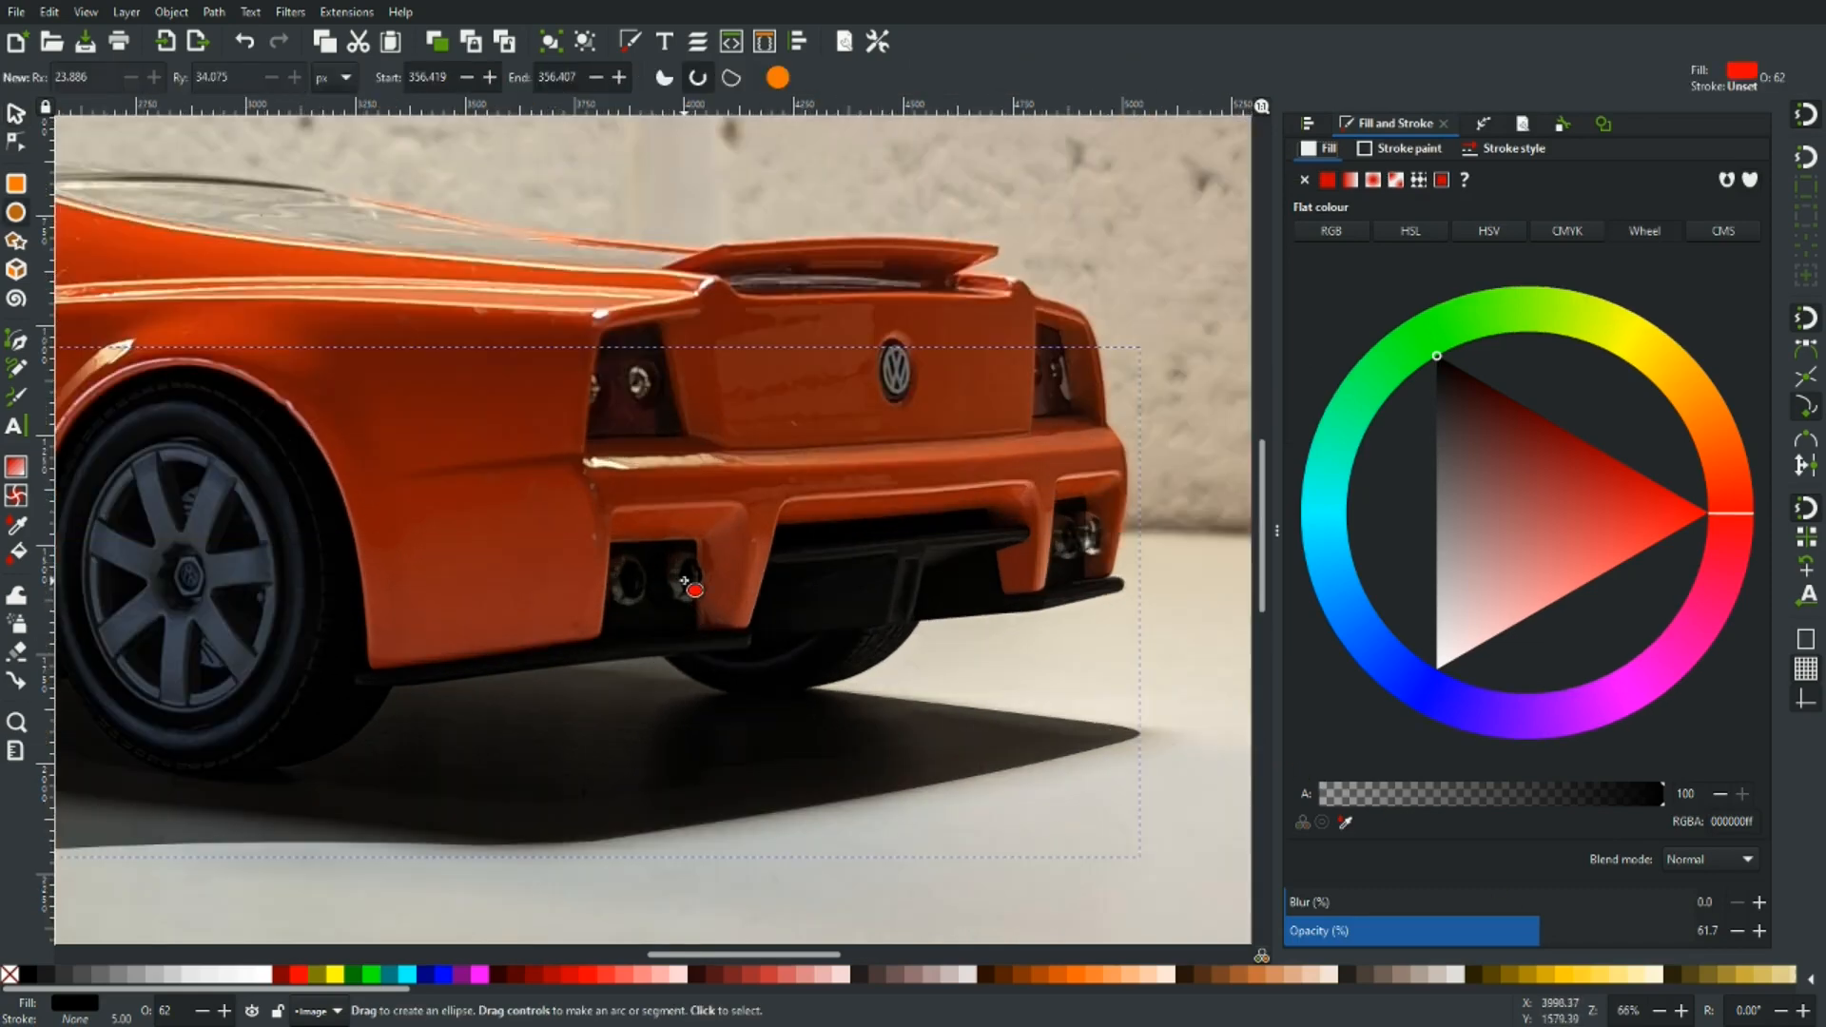
pyautogui.scroll(3, 686, 581)
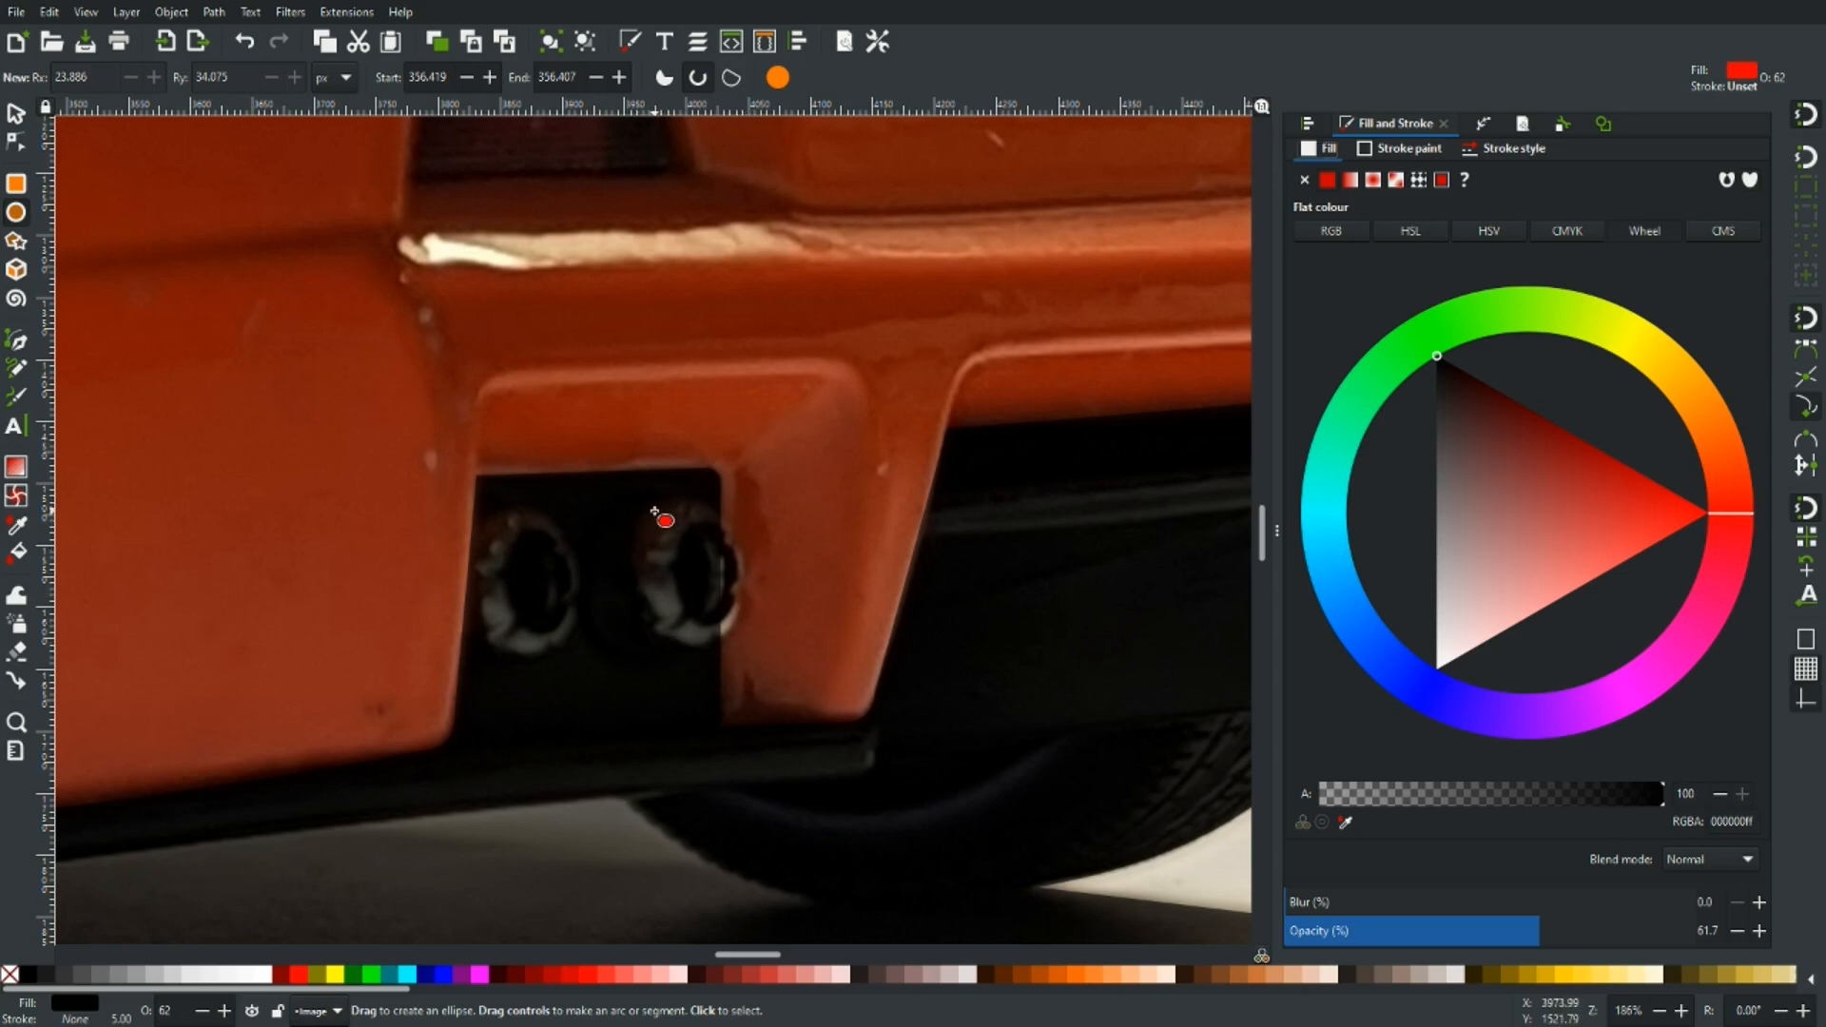
pyautogui.moveTo(658, 511); pyautogui.dragTo(777, 659)
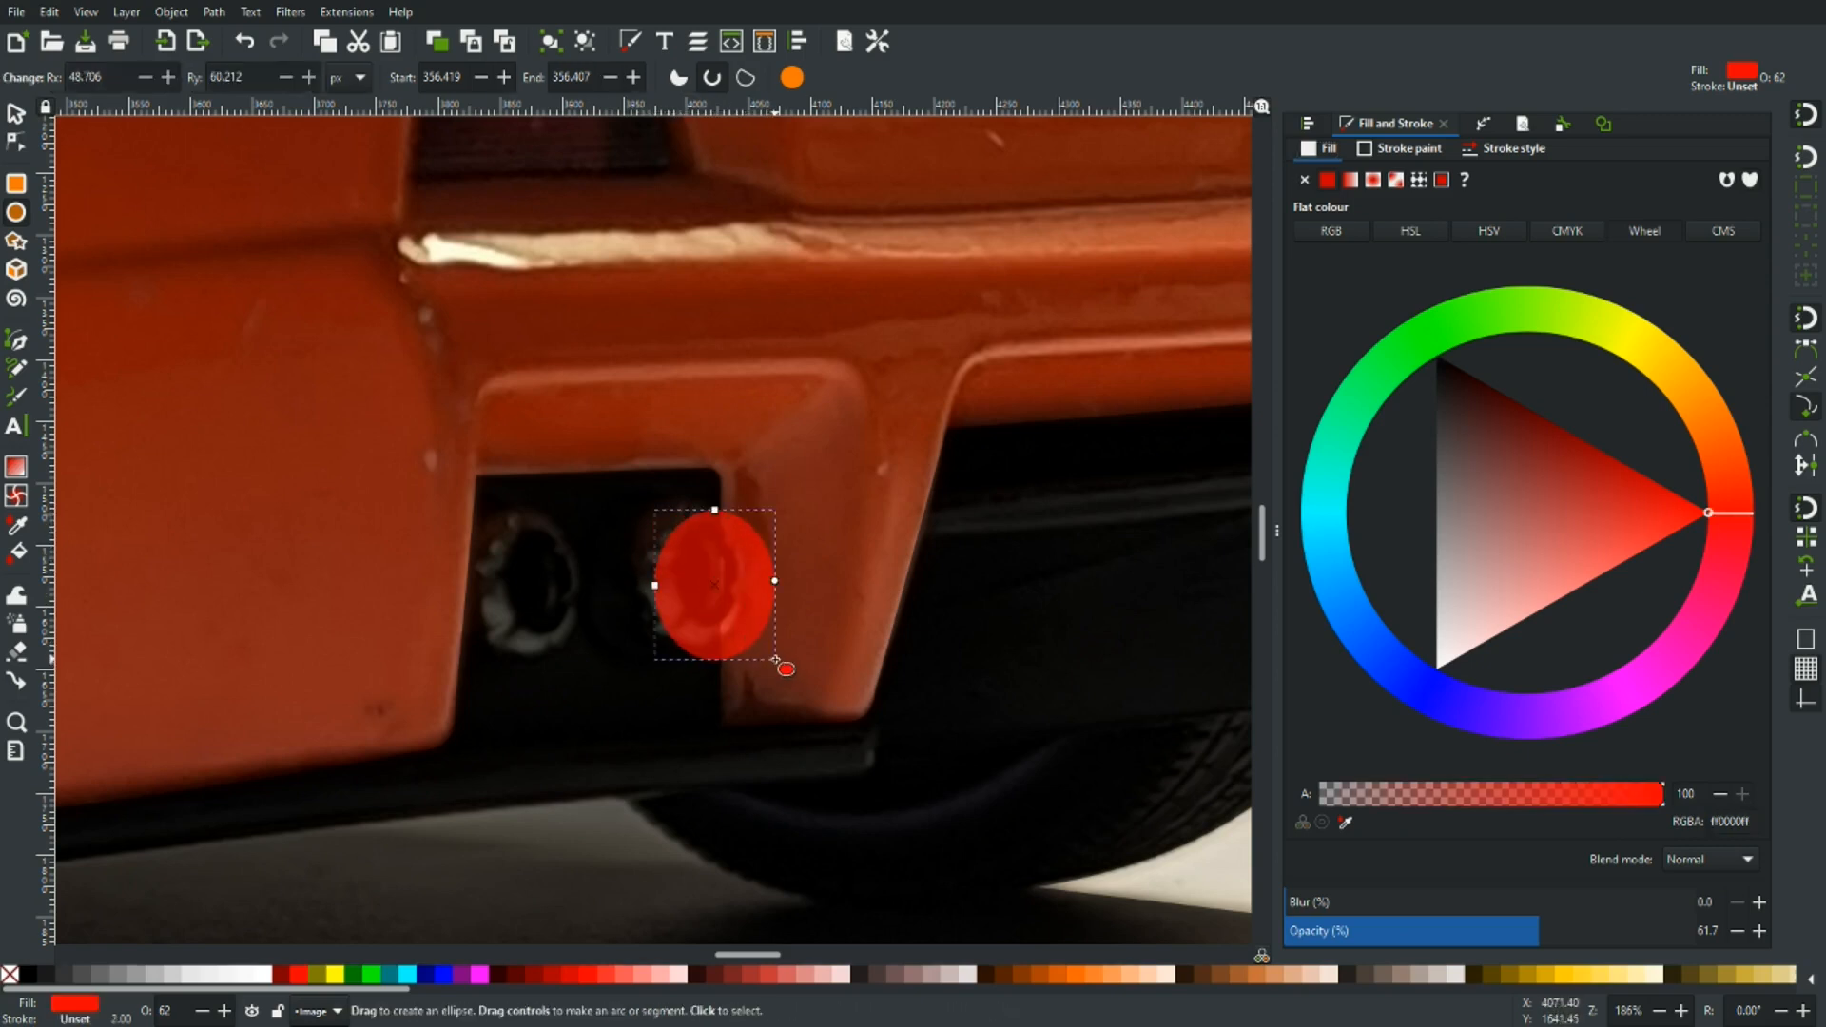
pyautogui.press('s')
pyautogui.moveTo(731, 590); pyautogui.dragTo(710, 580)
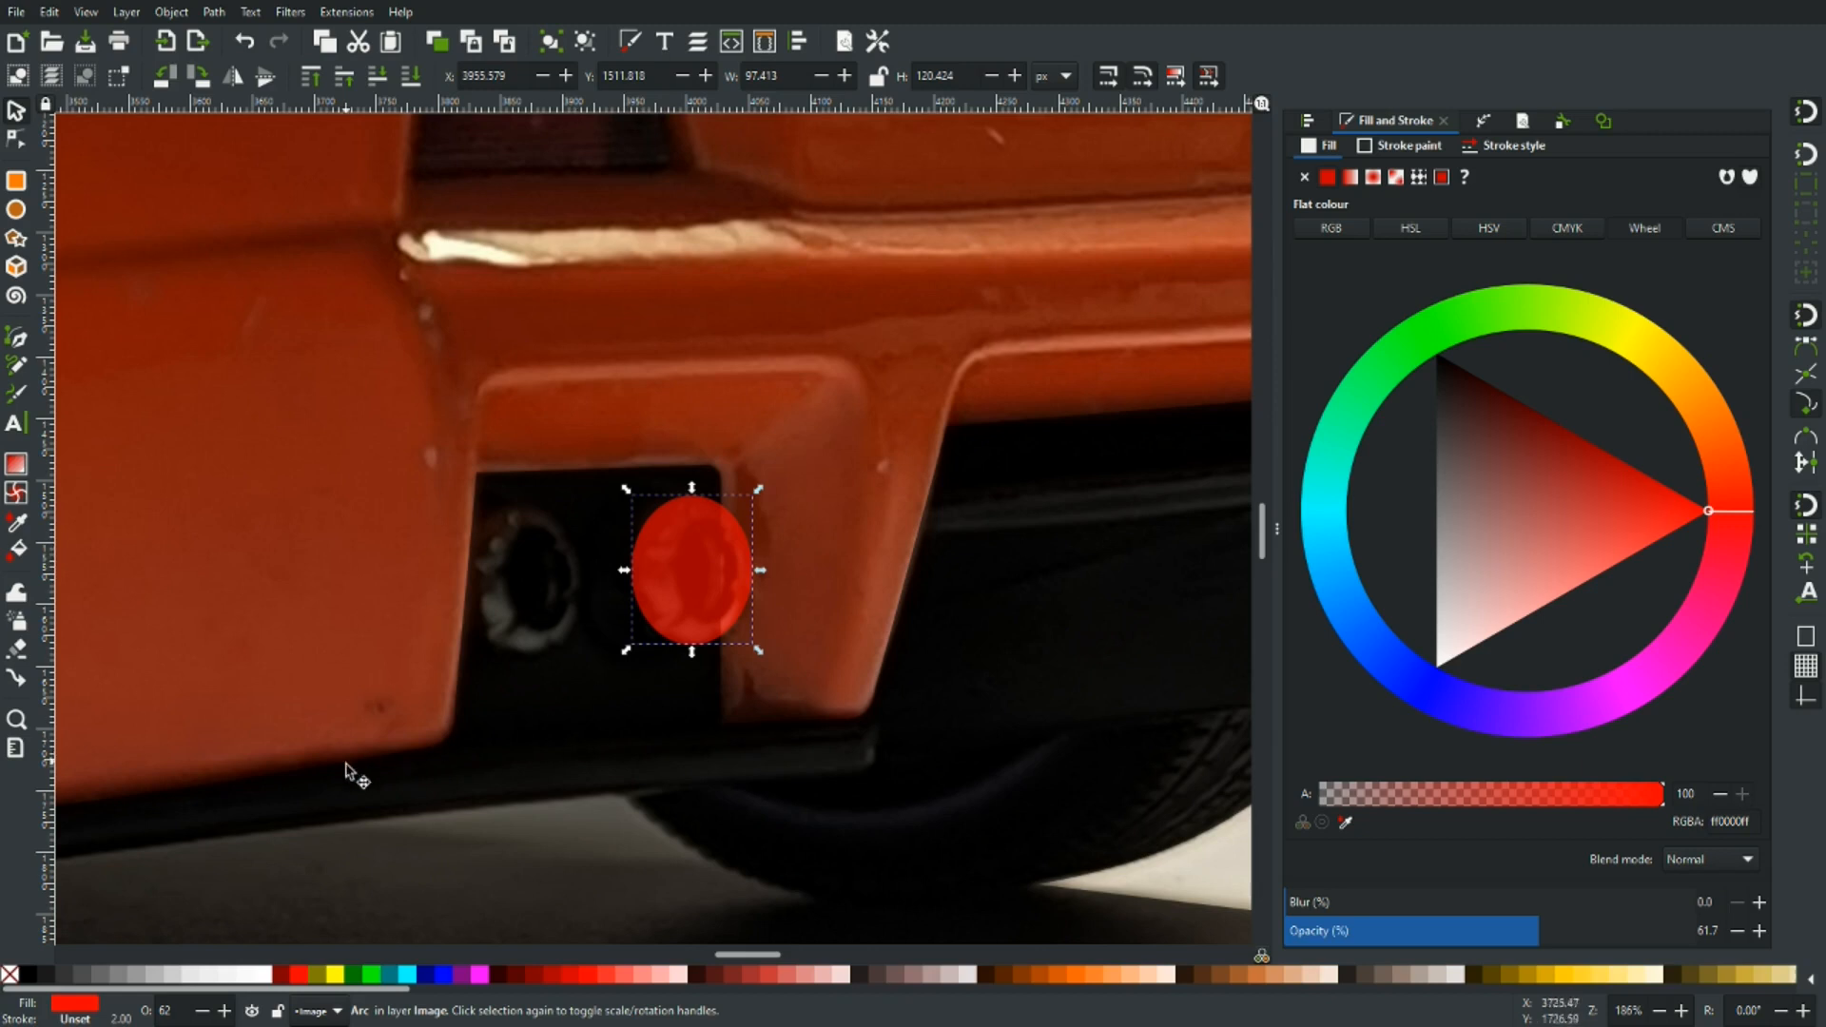
# Duplicate the exhaust ellipse, place the copy up on the bumper, and fill the original ellipse with black.
pyautogui.click(704, 569)
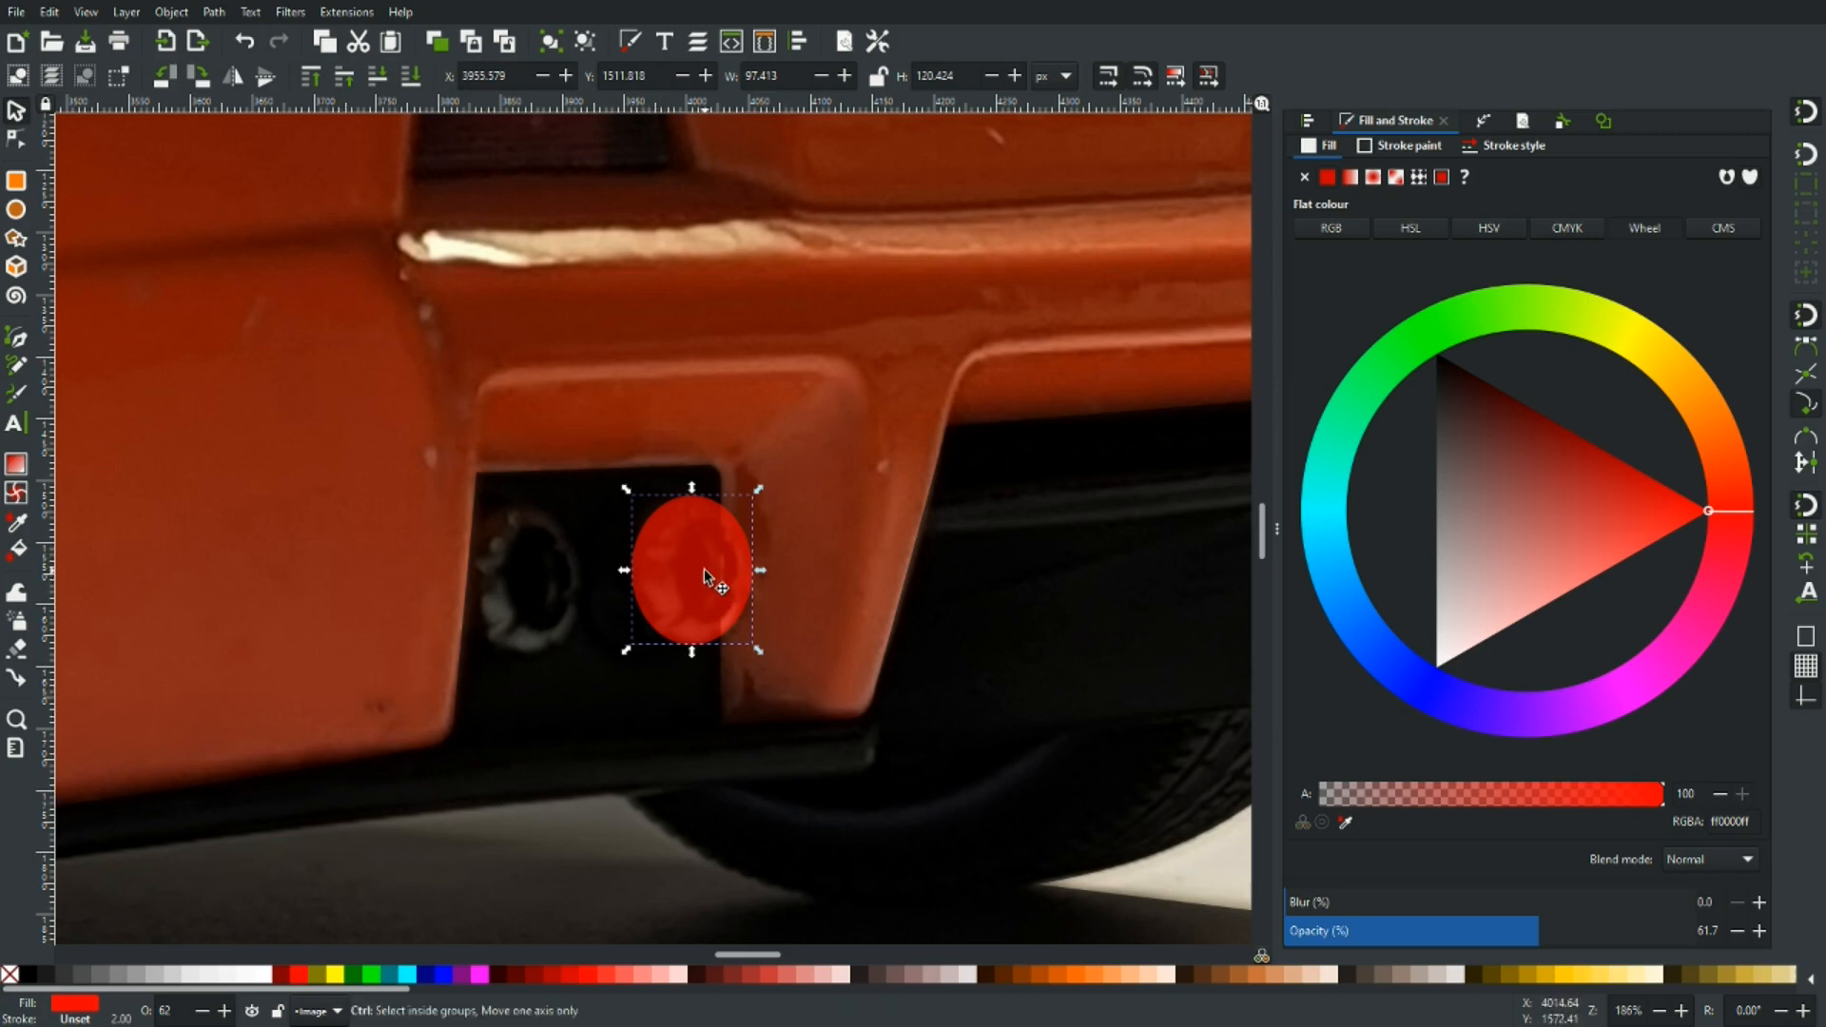
pyautogui.click(702, 568)
pyautogui.moveTo(700, 569); pyautogui.dragTo(918, 276)
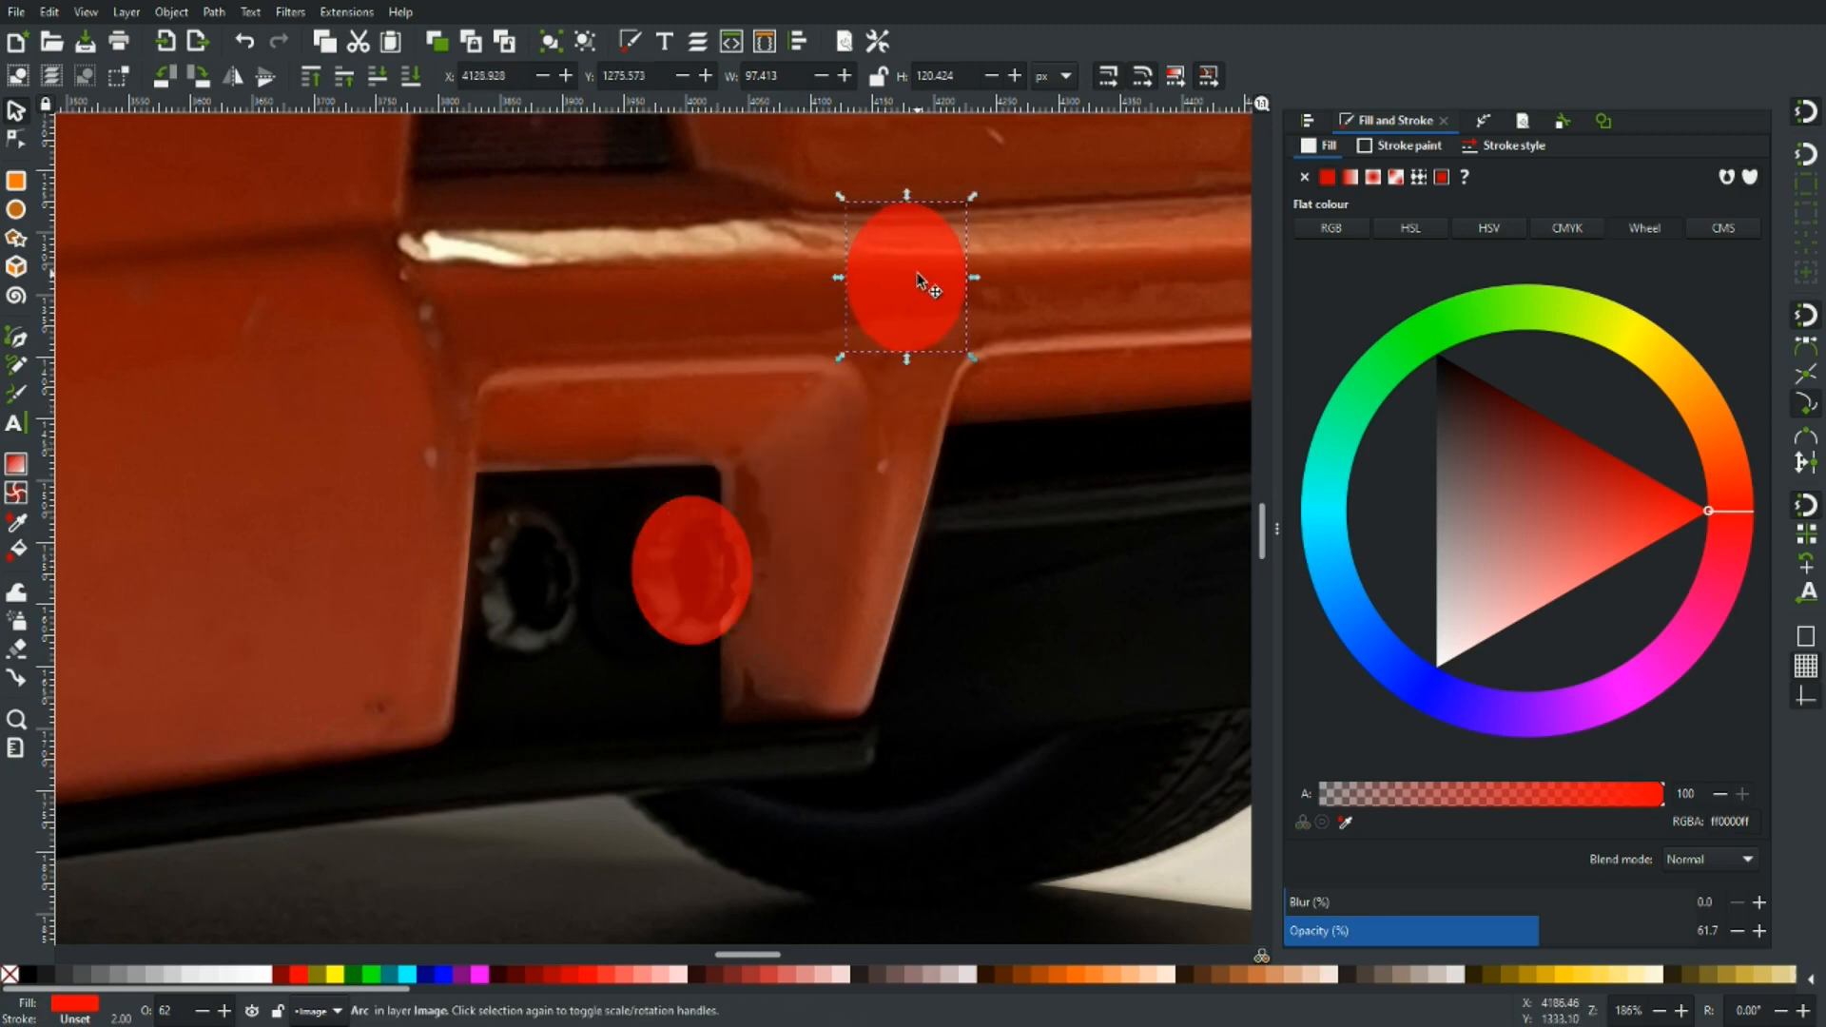
pyautogui.click(689, 567)
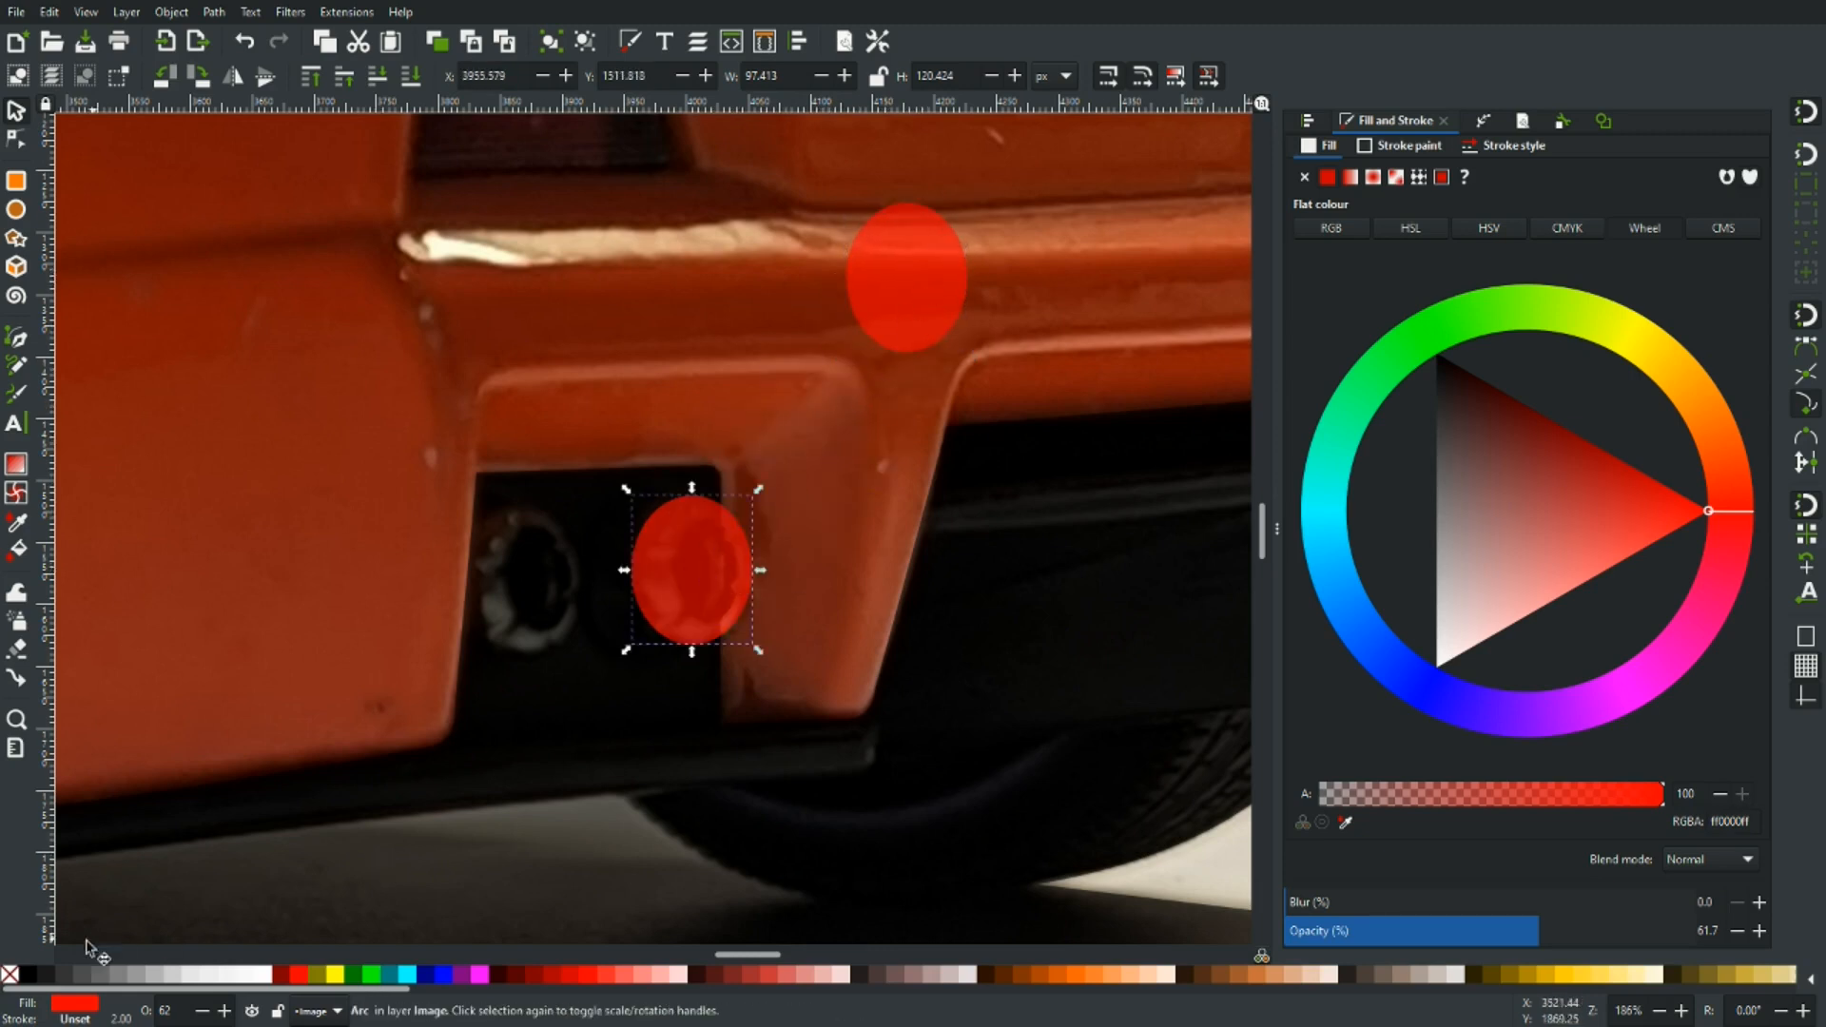
pyautogui.click(28, 974)
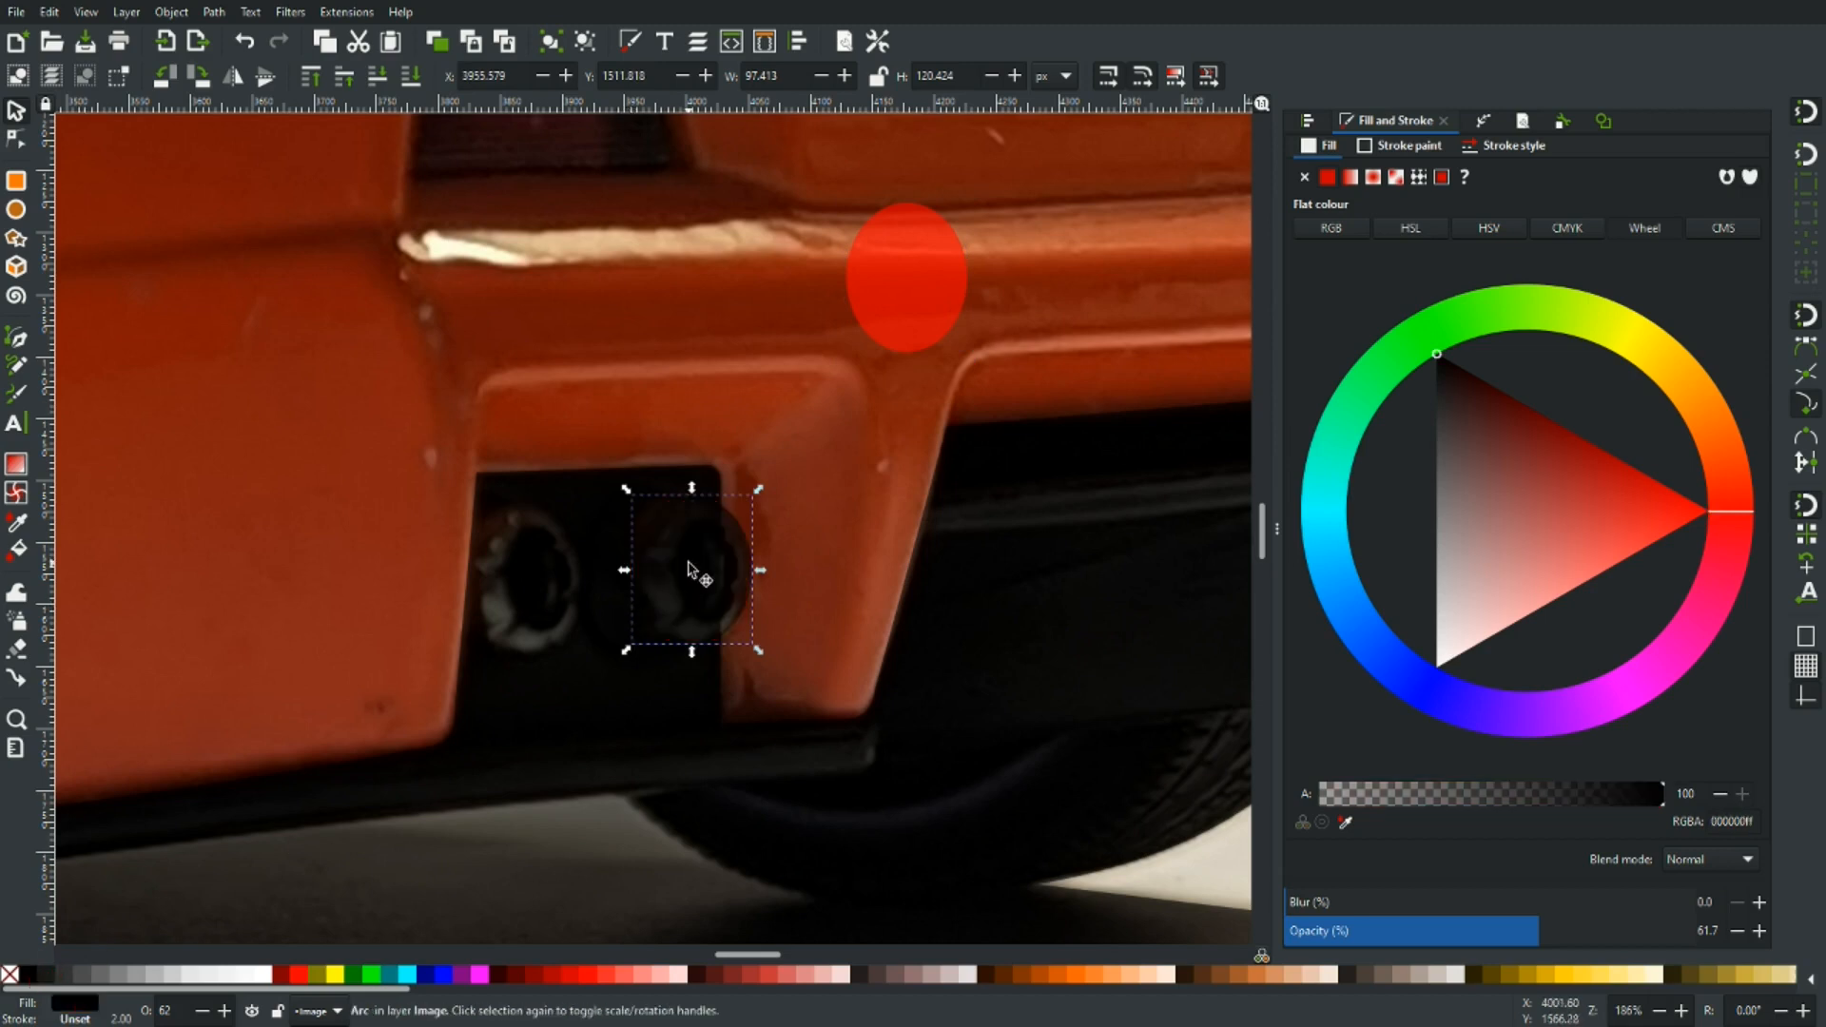
# Union the black ellipse with the large black shadow shape and set the merged shape's opacity to 100%.
pyautogui.keyDown('shift'); pyautogui.click(568, 723); pyautogui.keyUp('shift')
pyautogui.scroll(-4, 567, 723)
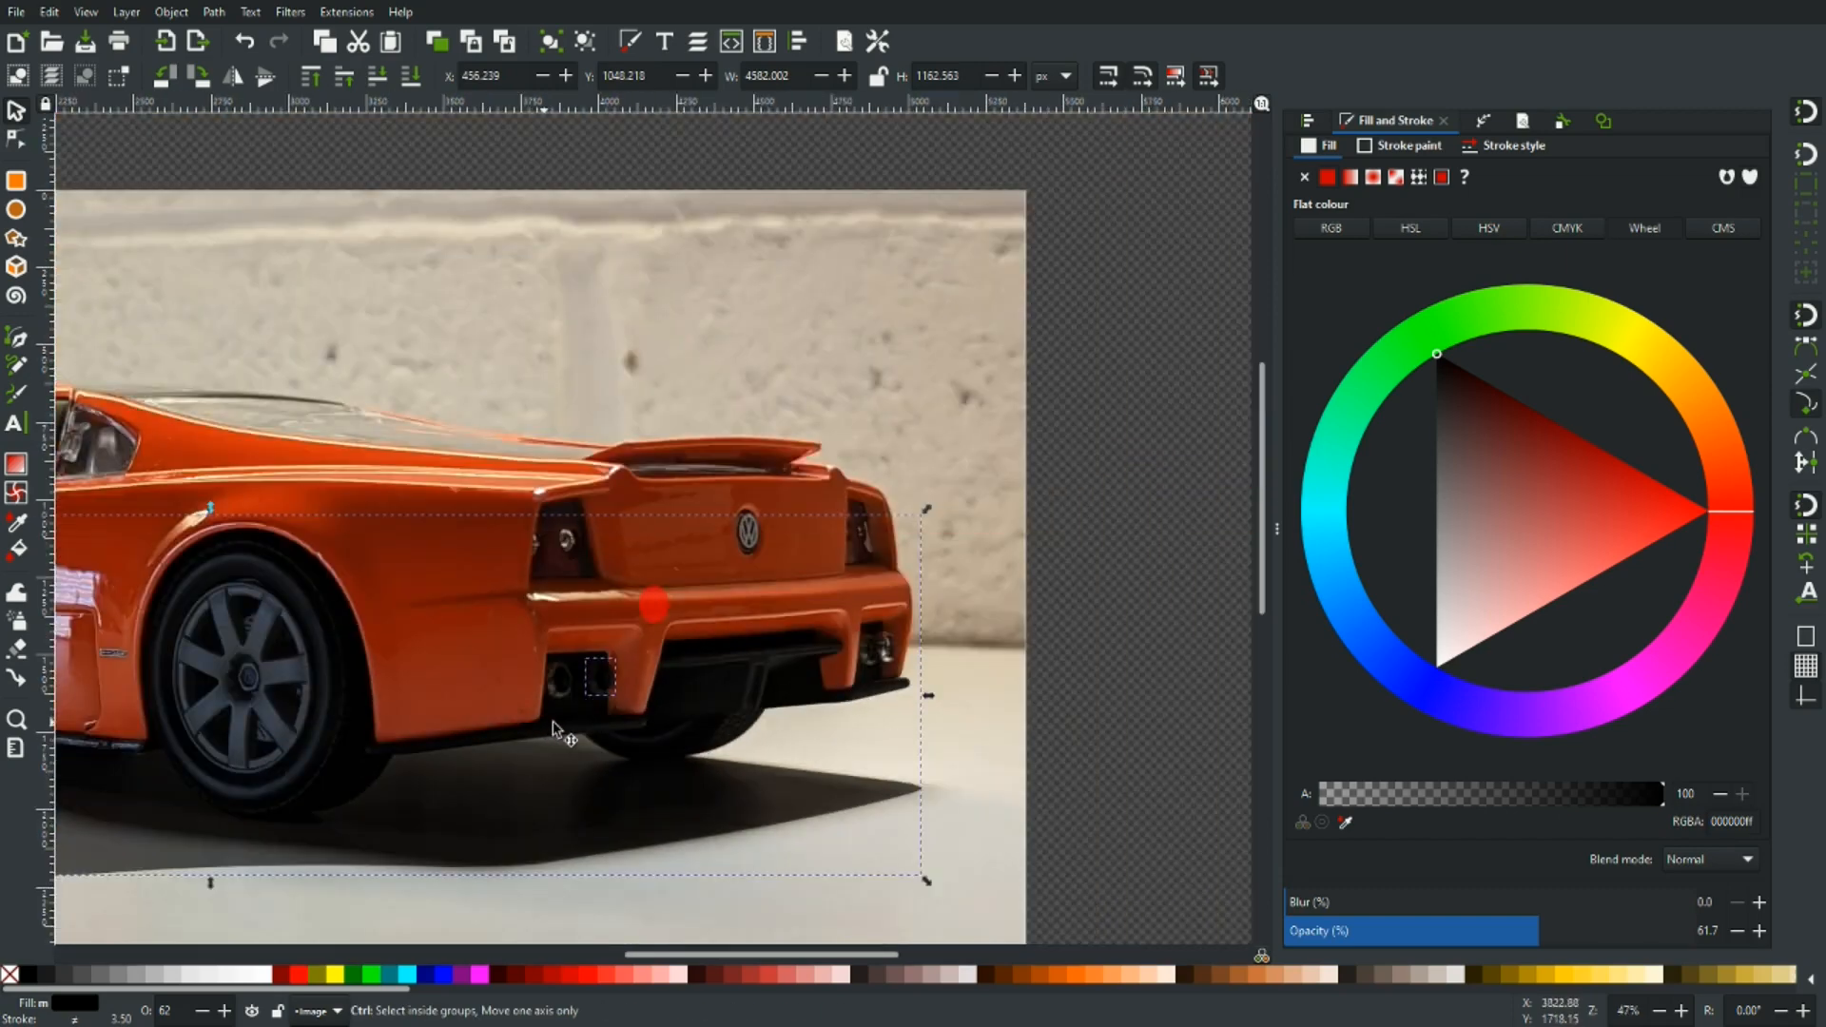
pyautogui.scroll(4, 562, 732)
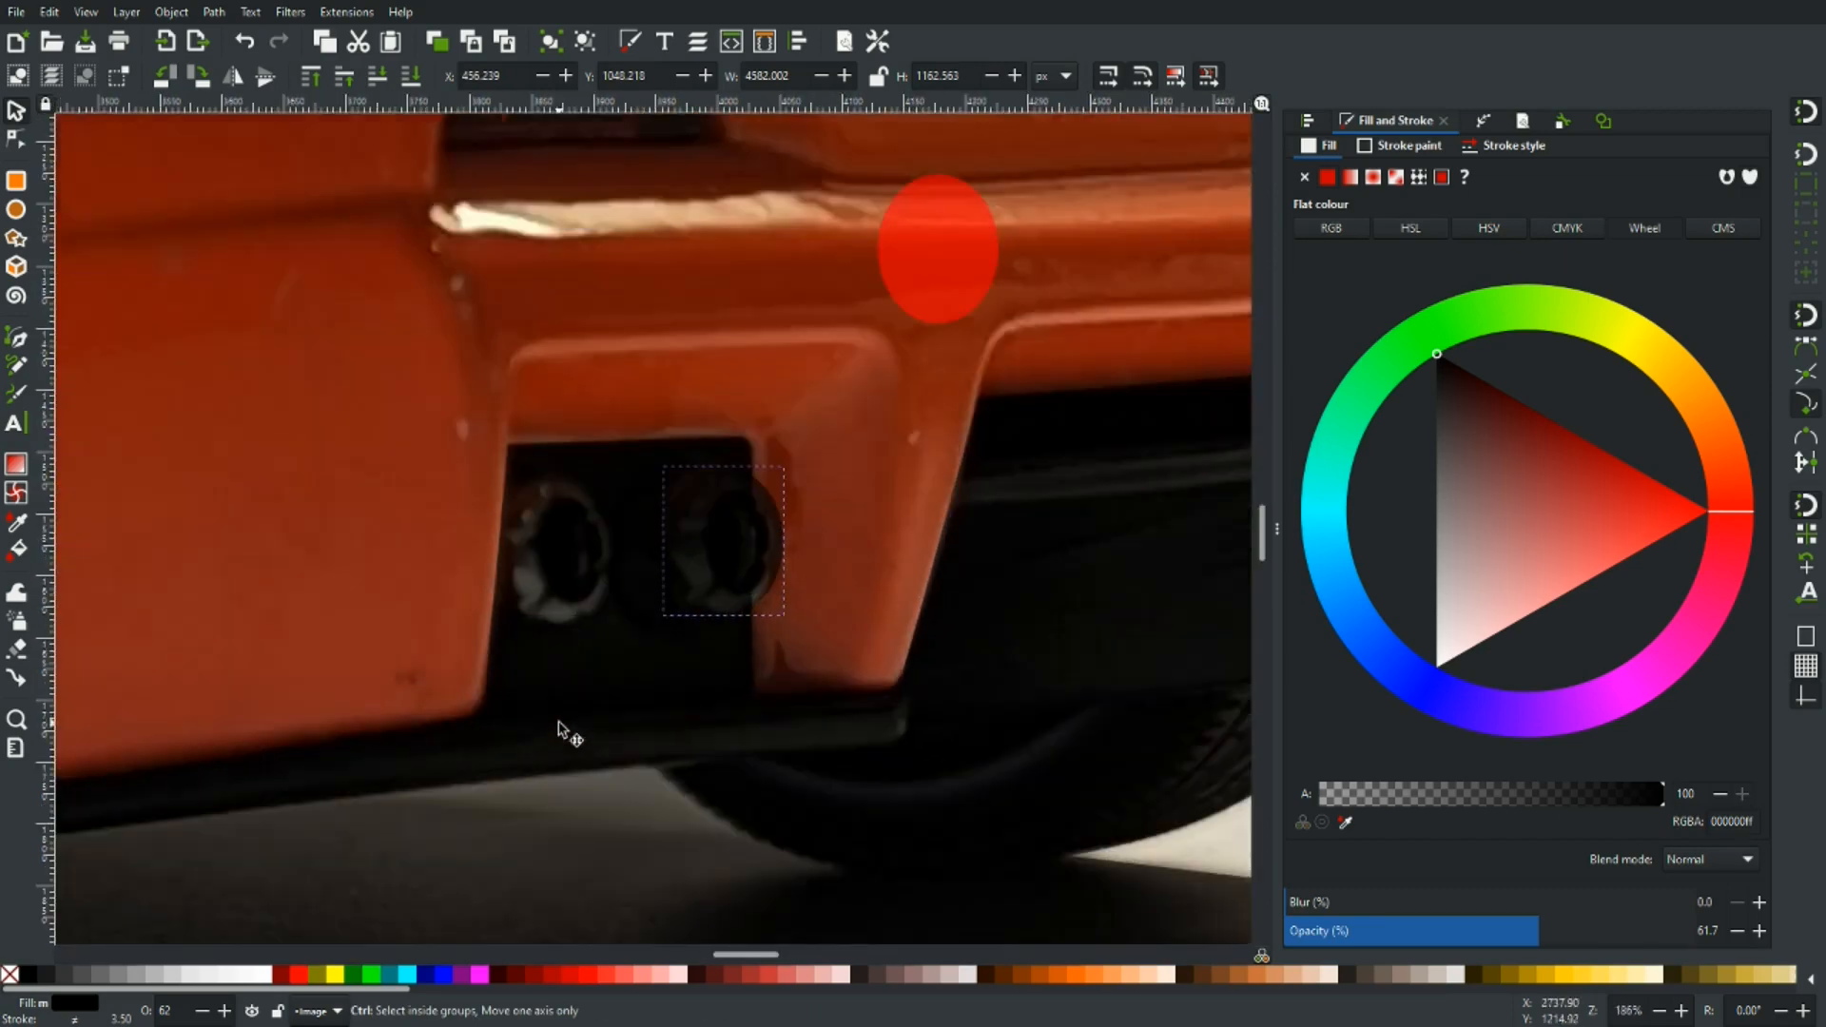
pyautogui.click(213, 14)
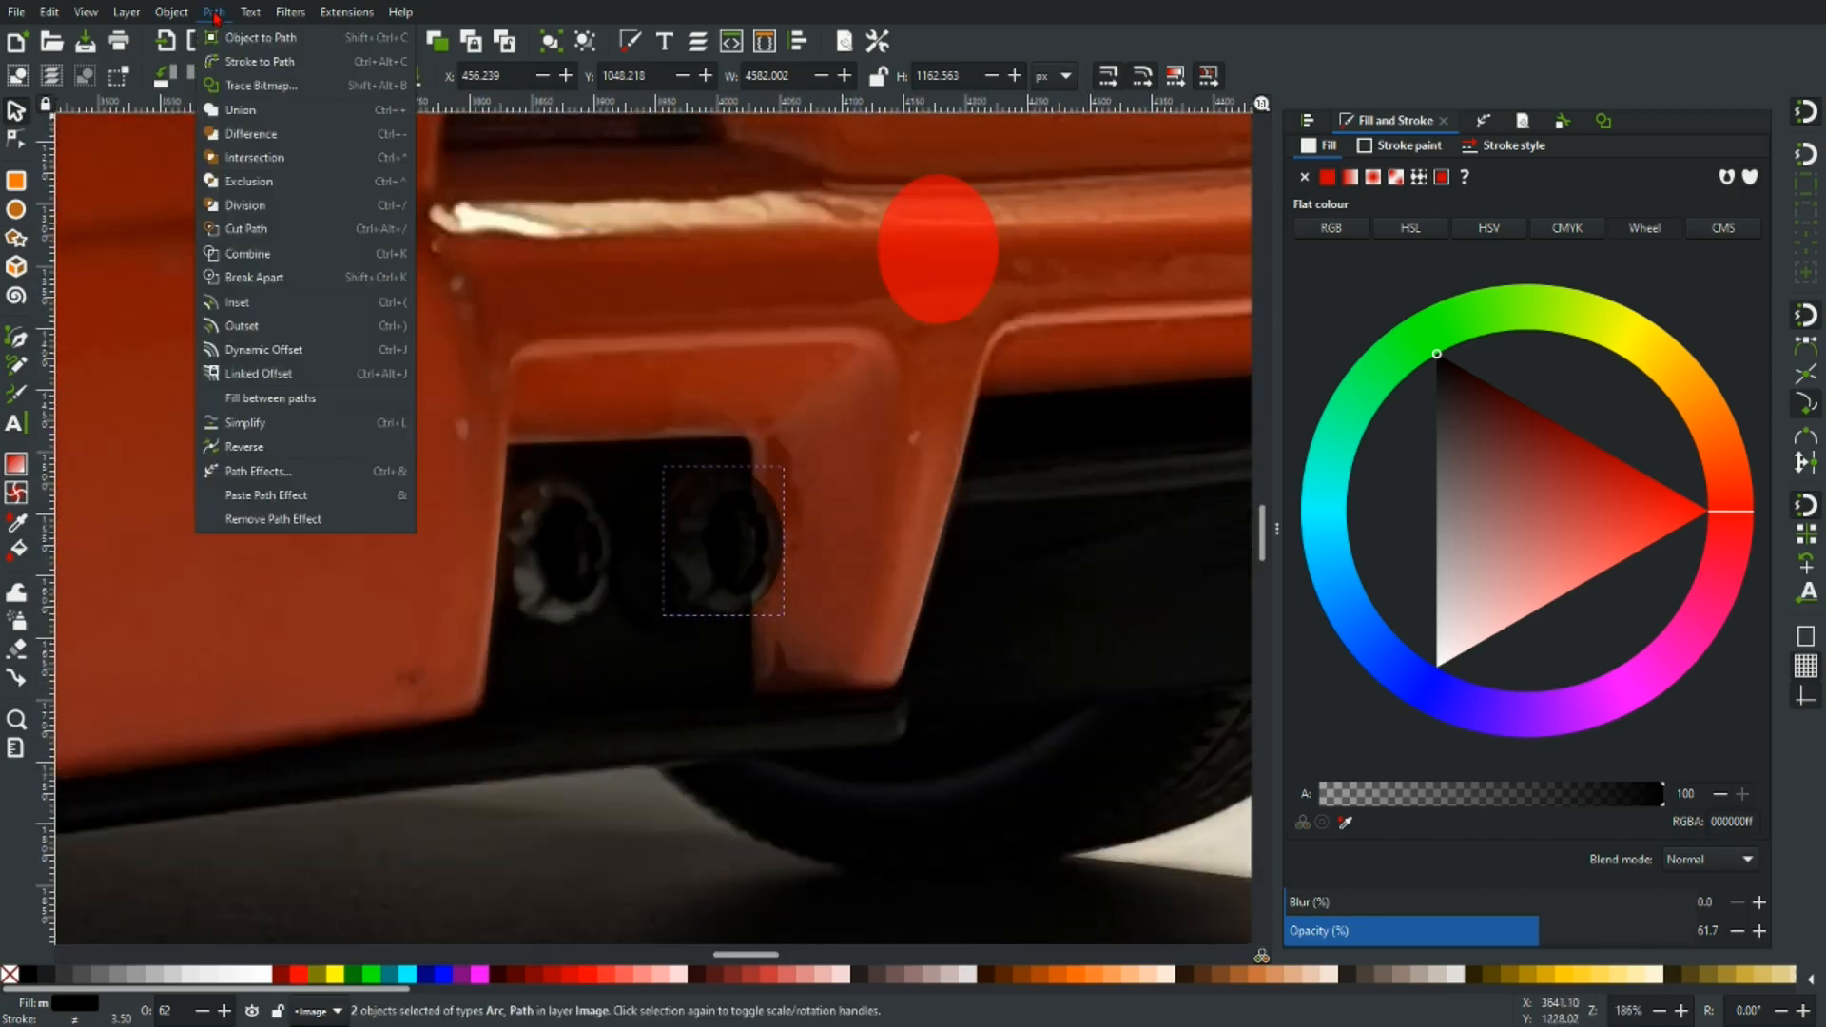
pyautogui.click(249, 117)
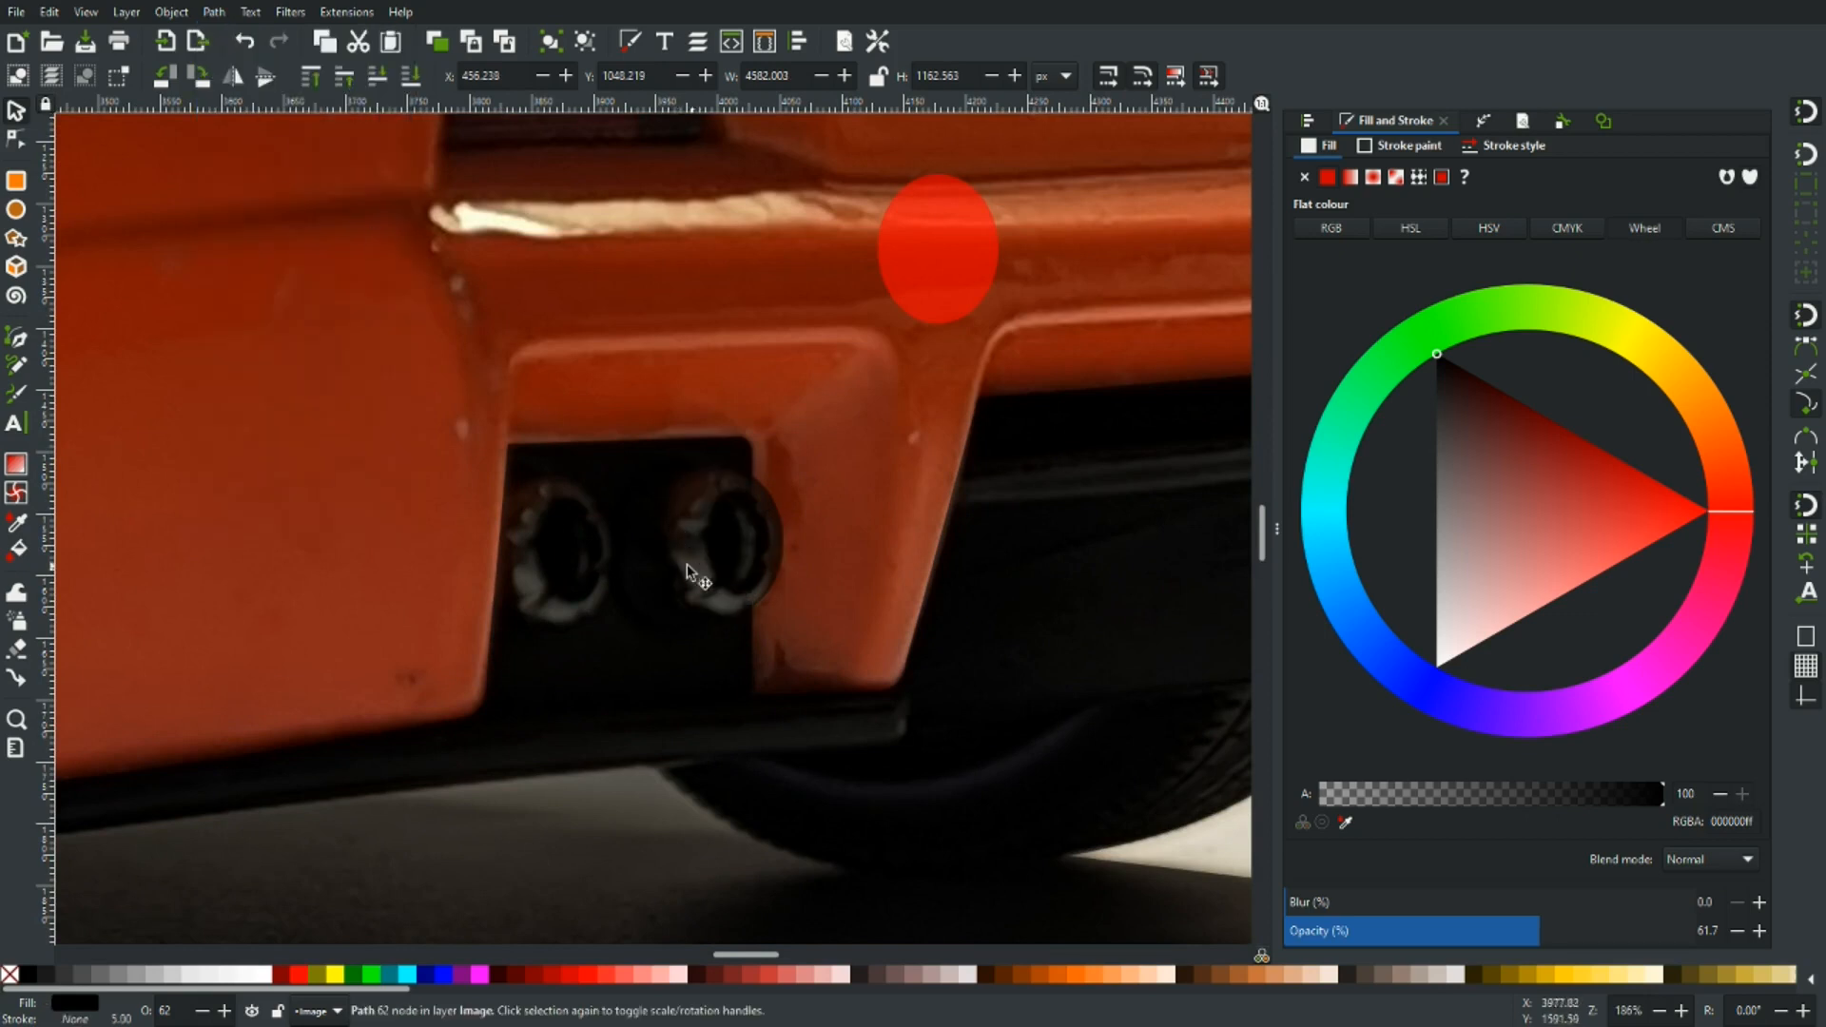
pyautogui.moveTo(1548, 940); pyautogui.dragTo(1699, 937)
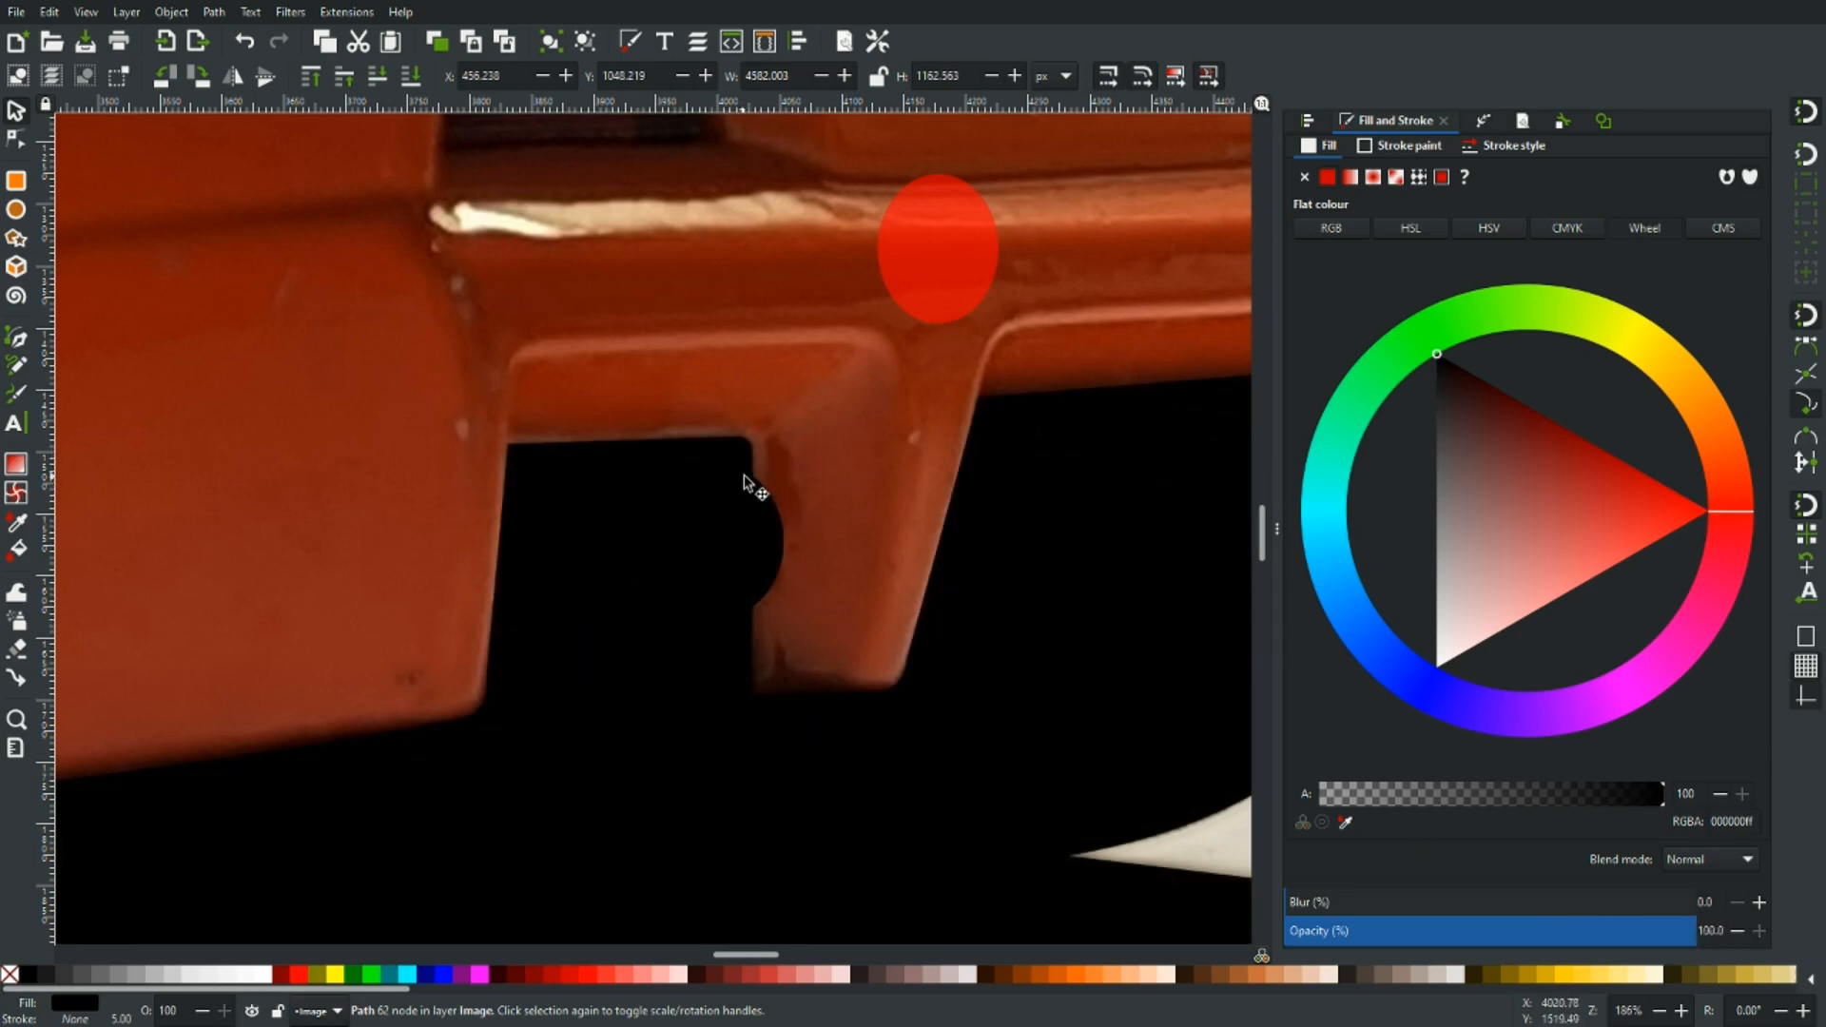
# Fit the spare red ellipse inside the exhaust outline at about 76 × 95 px and subtract it from the black shape with Difference.
pyautogui.moveTo(937, 256); pyautogui.dragTo(722, 541)
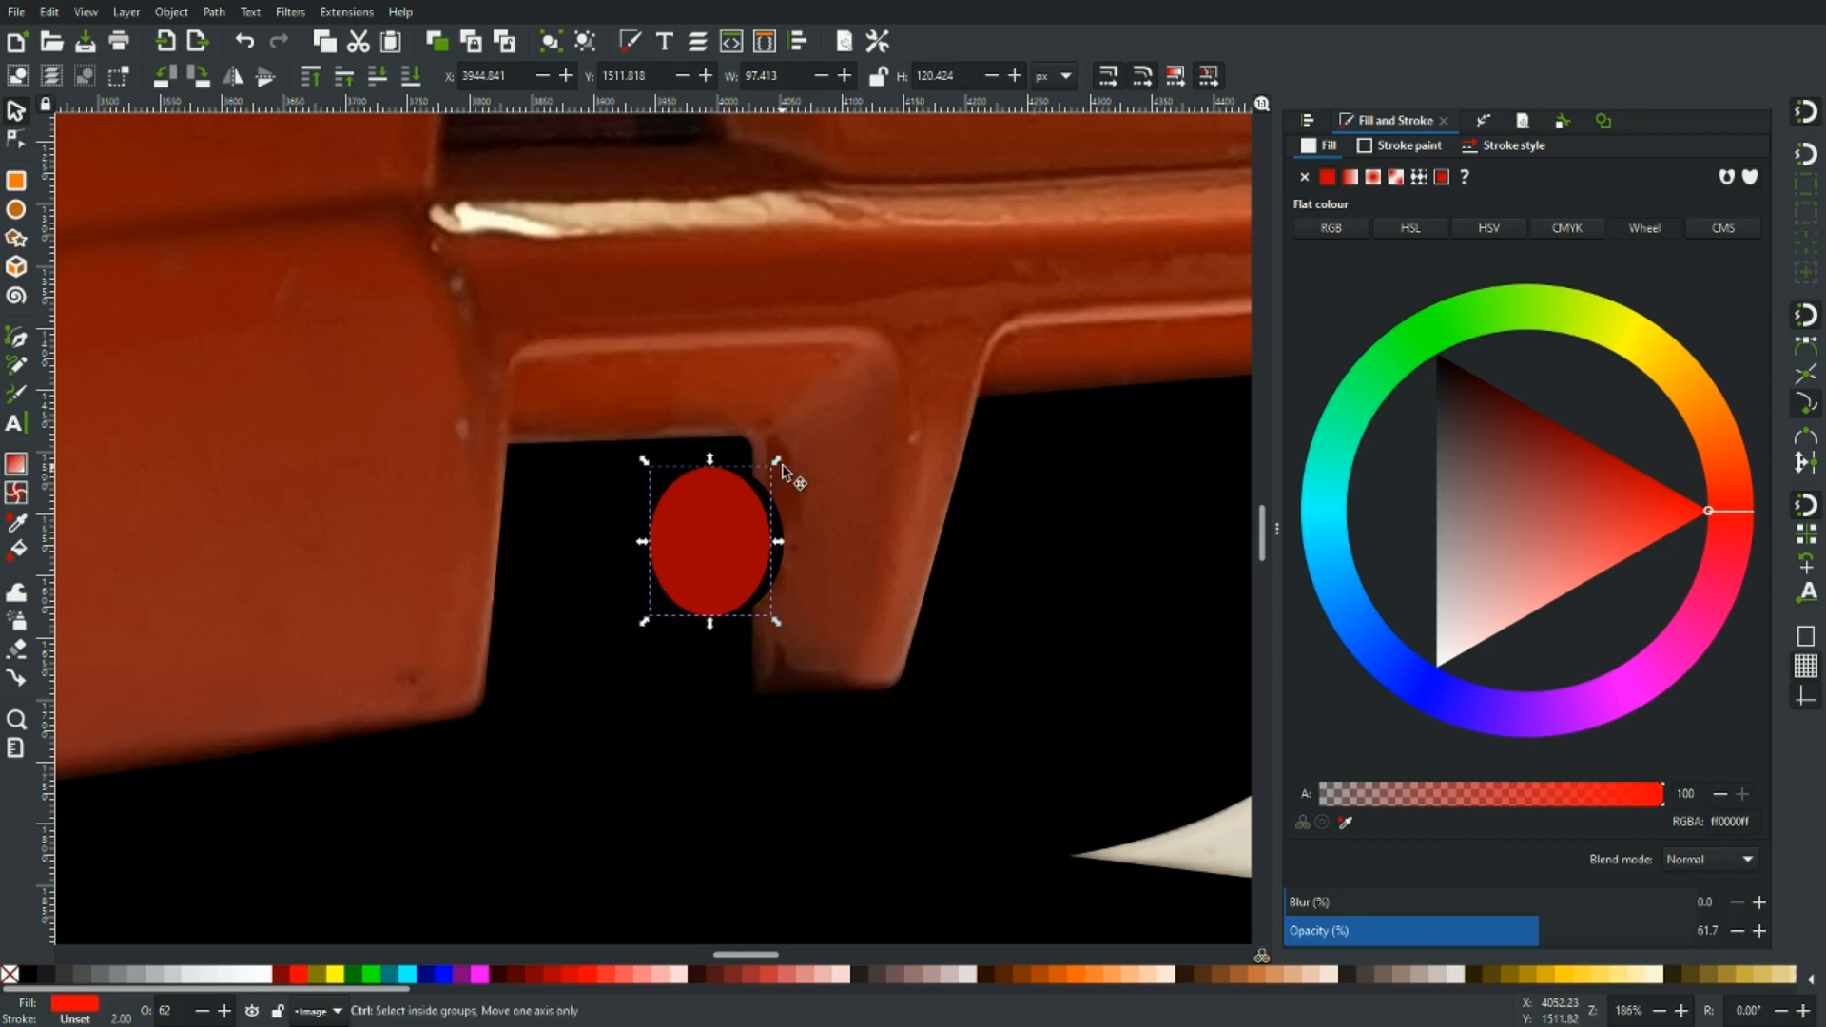
pyautogui.moveTo(778, 464); pyautogui.dragTo(754, 530)
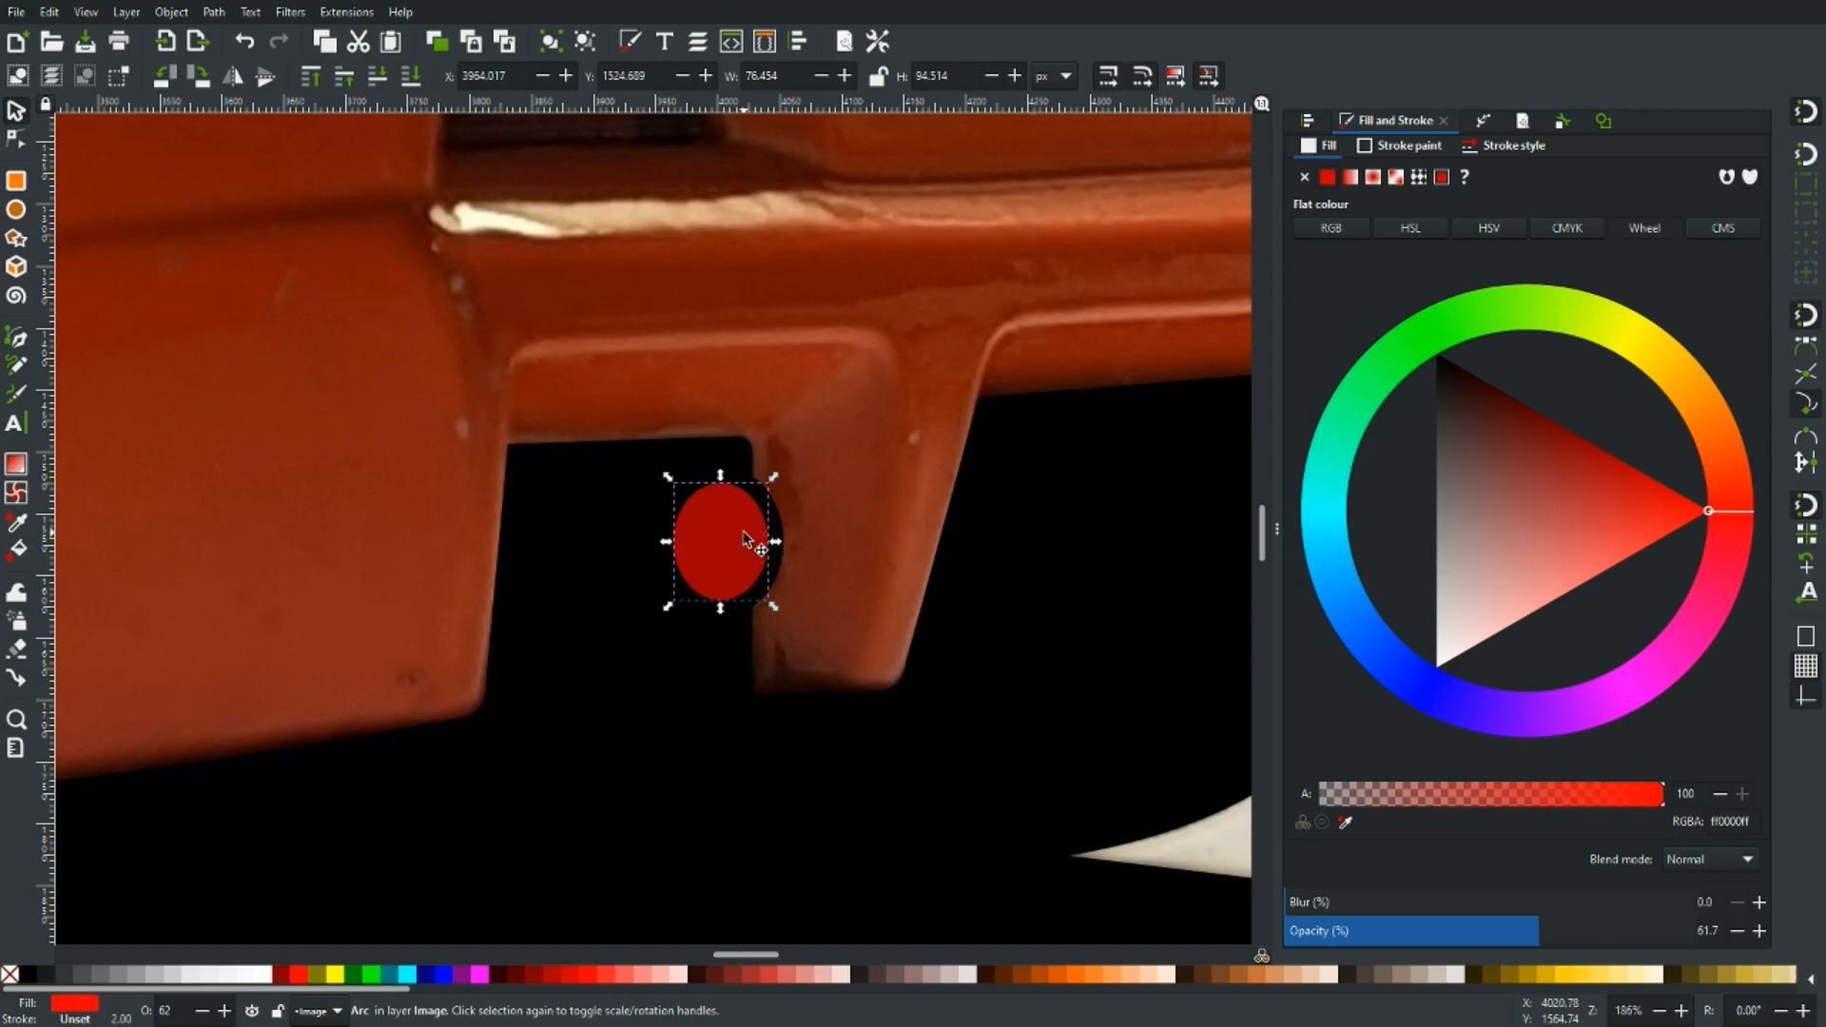
pyautogui.keyDown('shift'); pyautogui.click(620, 572); pyautogui.keyUp('shift')
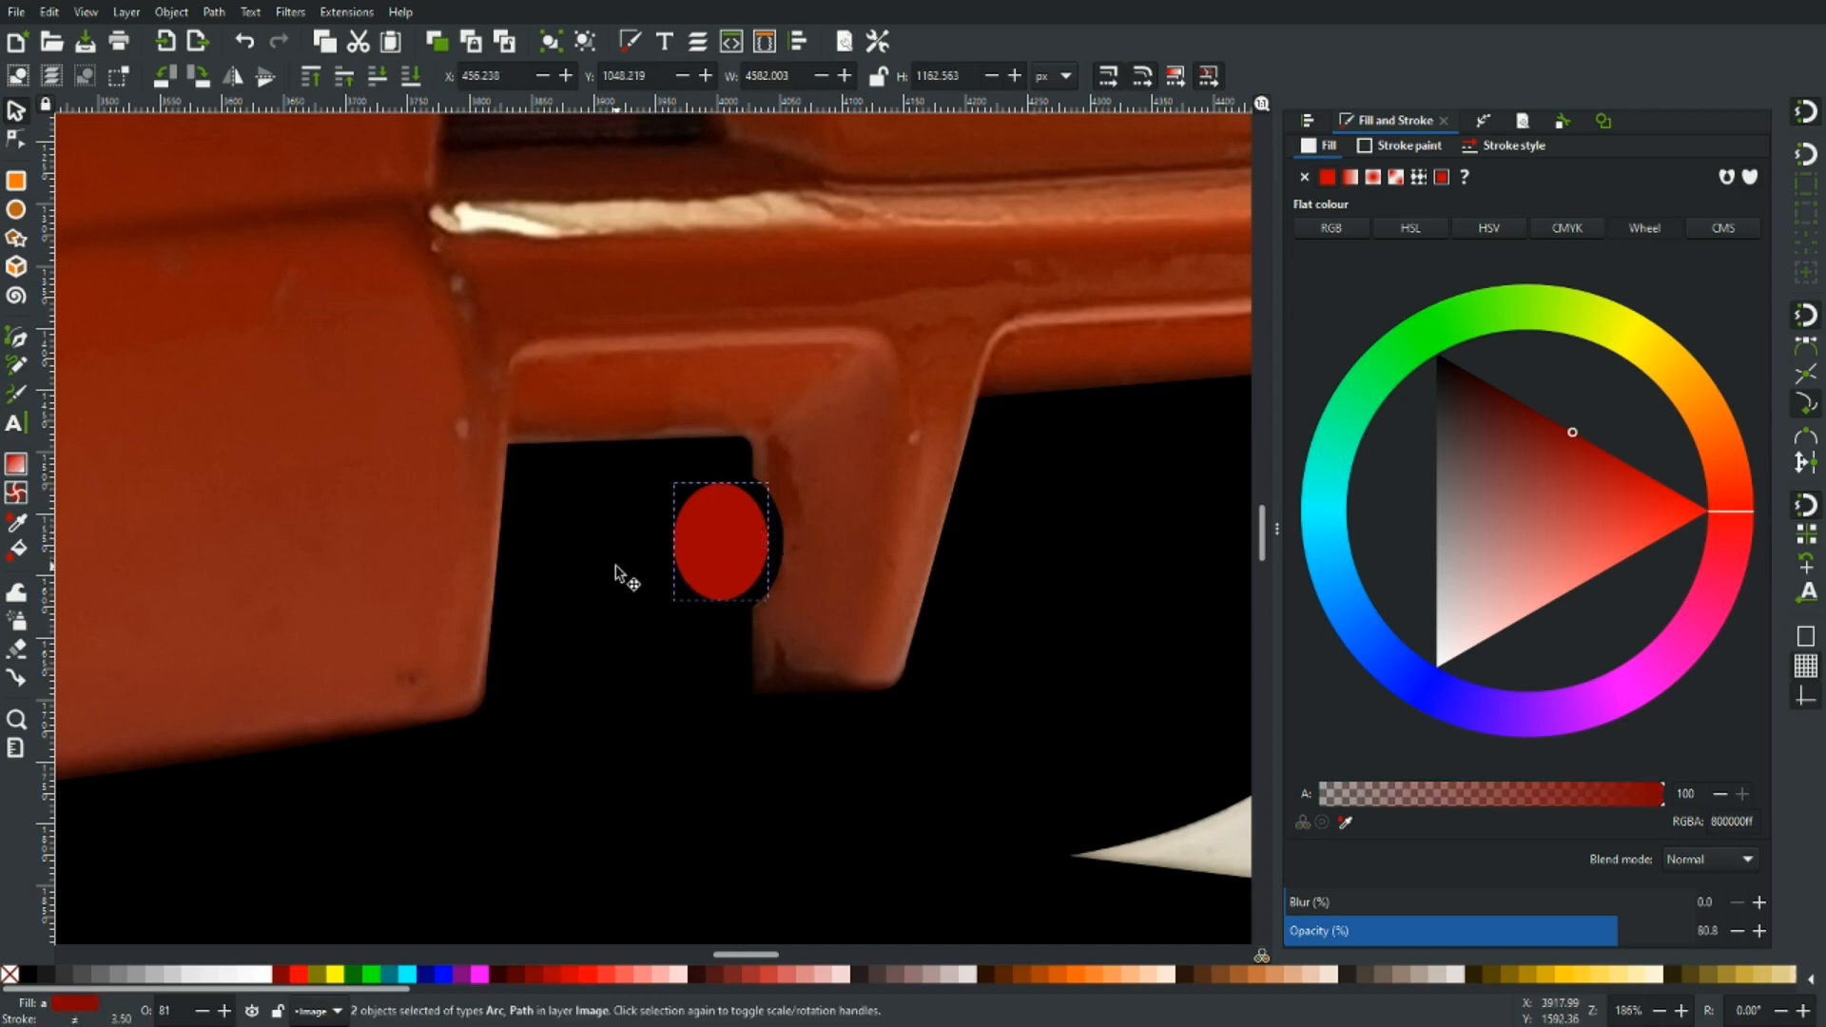
pyautogui.click(213, 12)
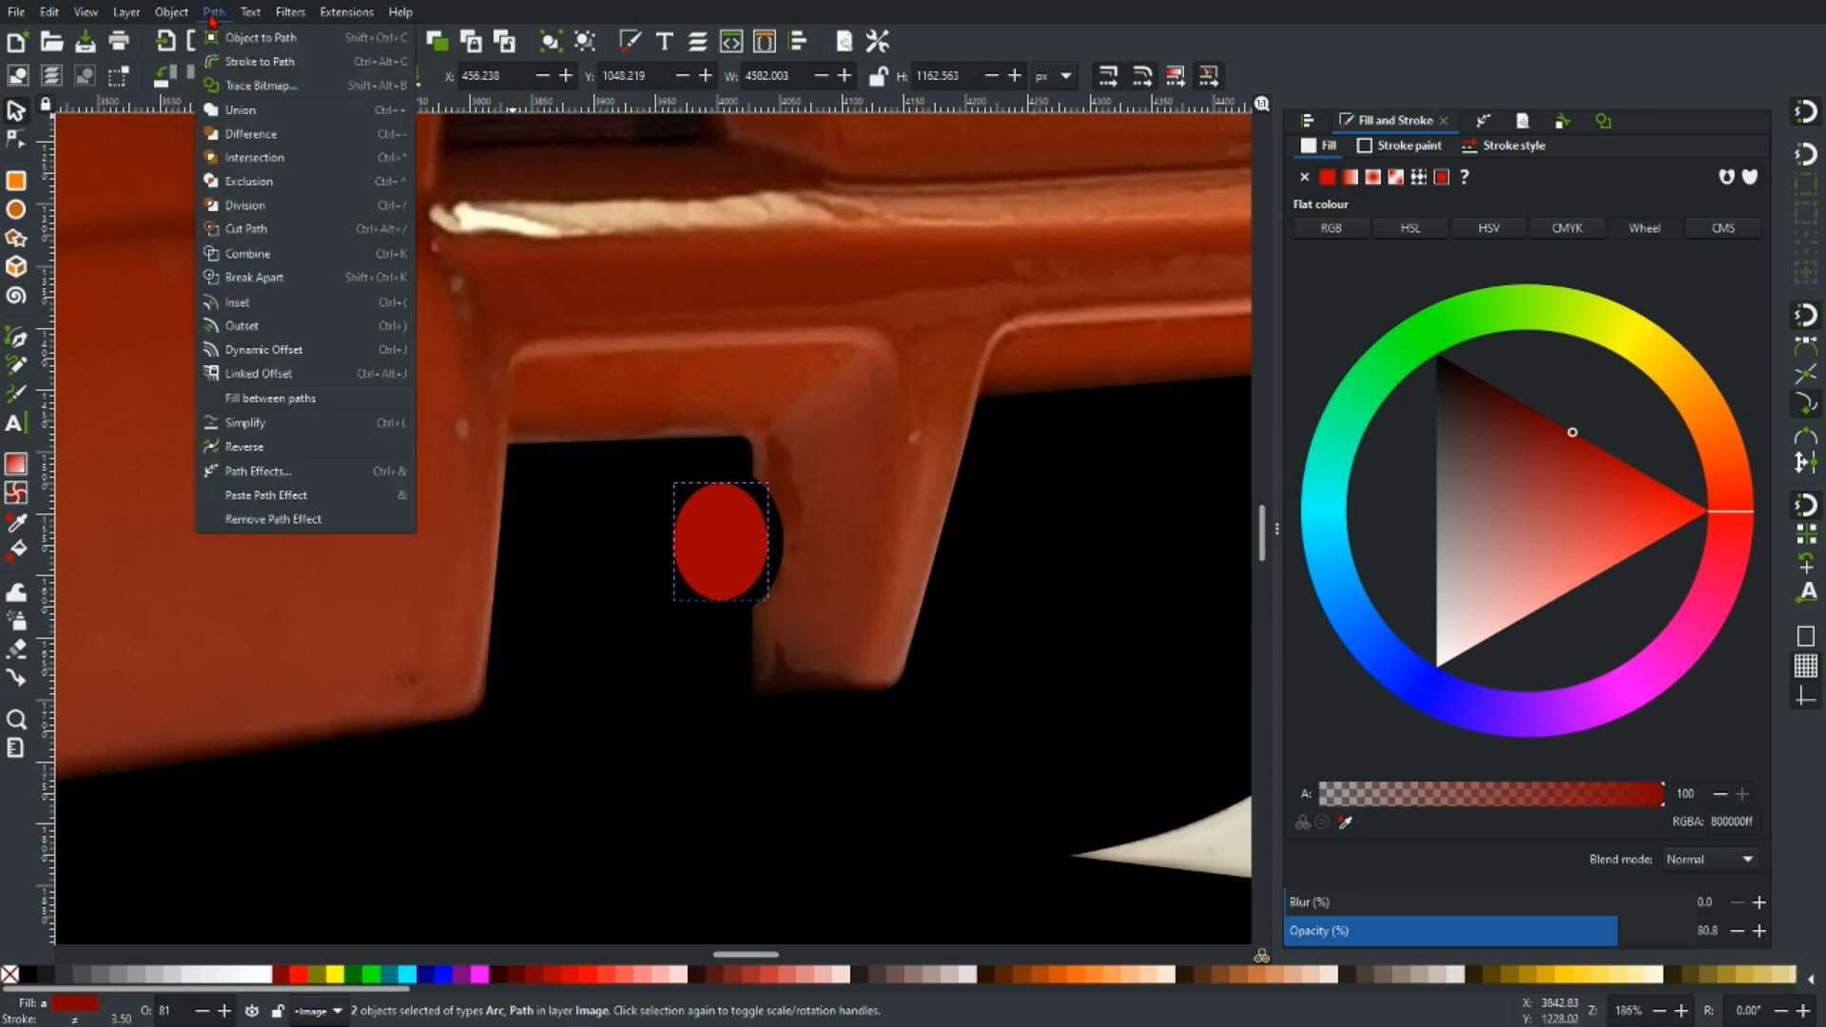
pyautogui.click(251, 134)
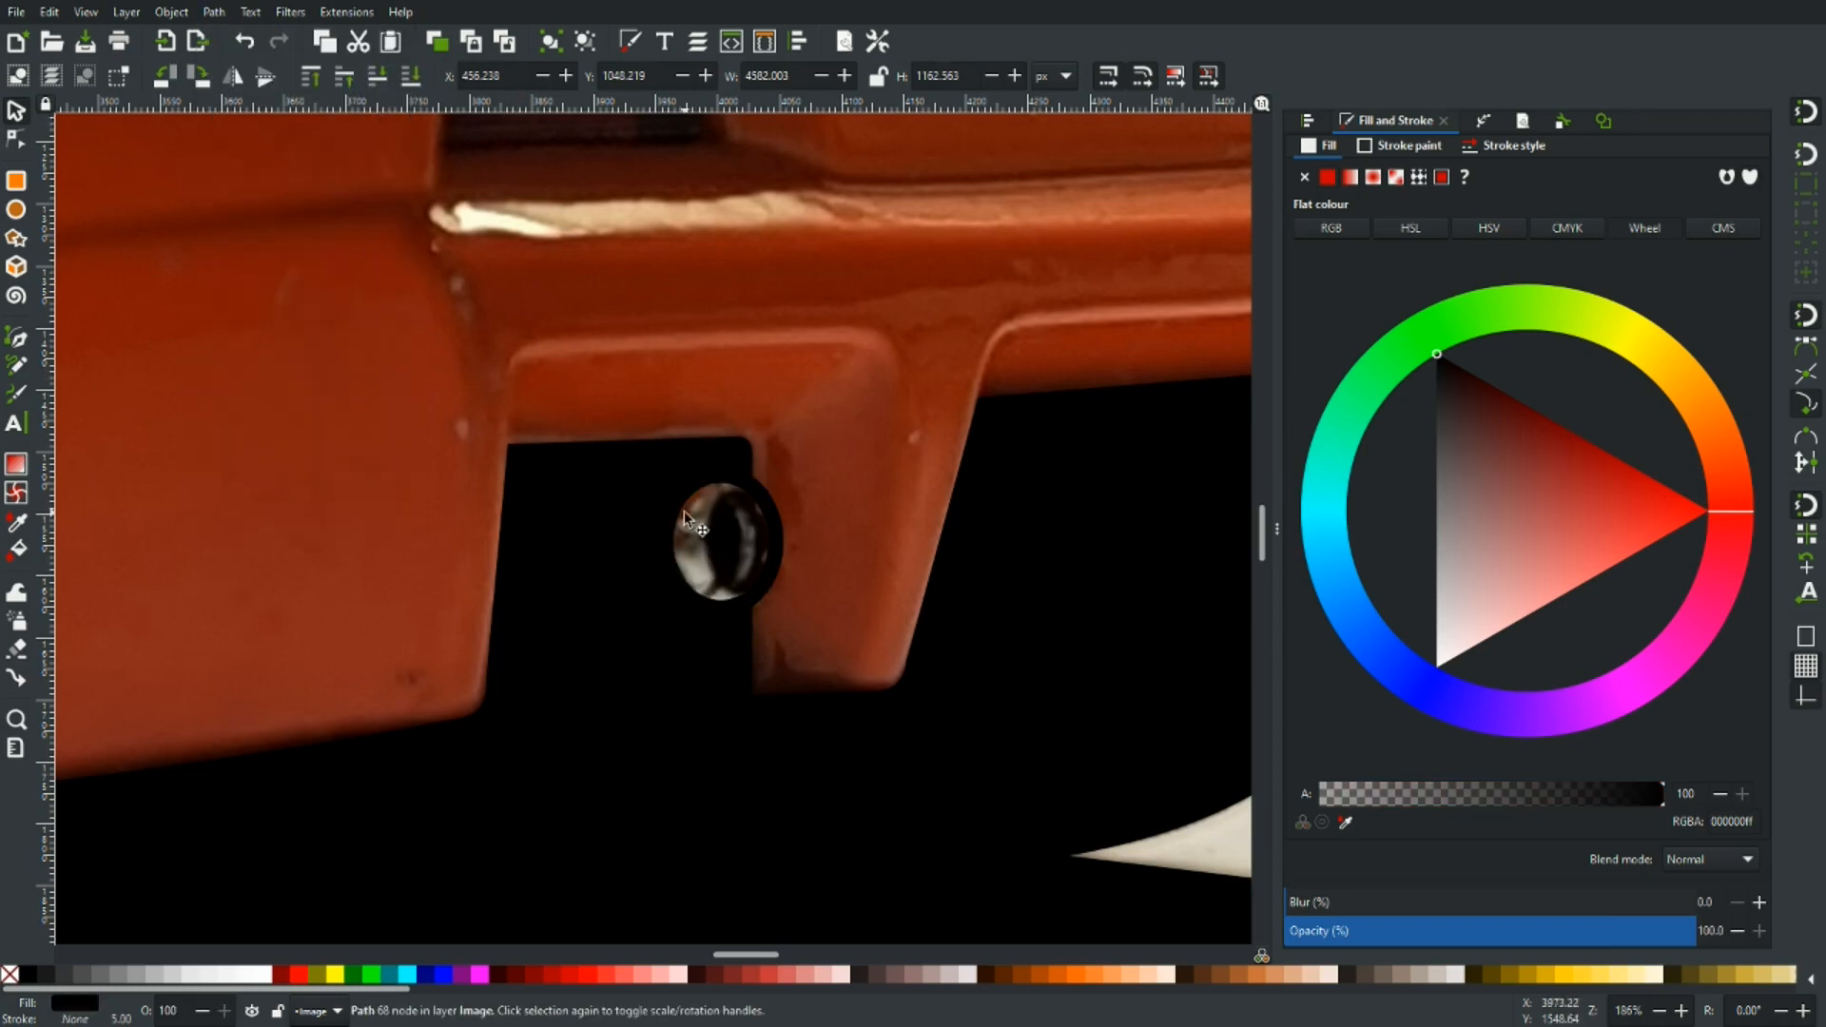
# Move the black shape up off the car temporarily to check its exhaust cutout against the finished orange illustration.
pyautogui.scroll(-5, 685, 526)
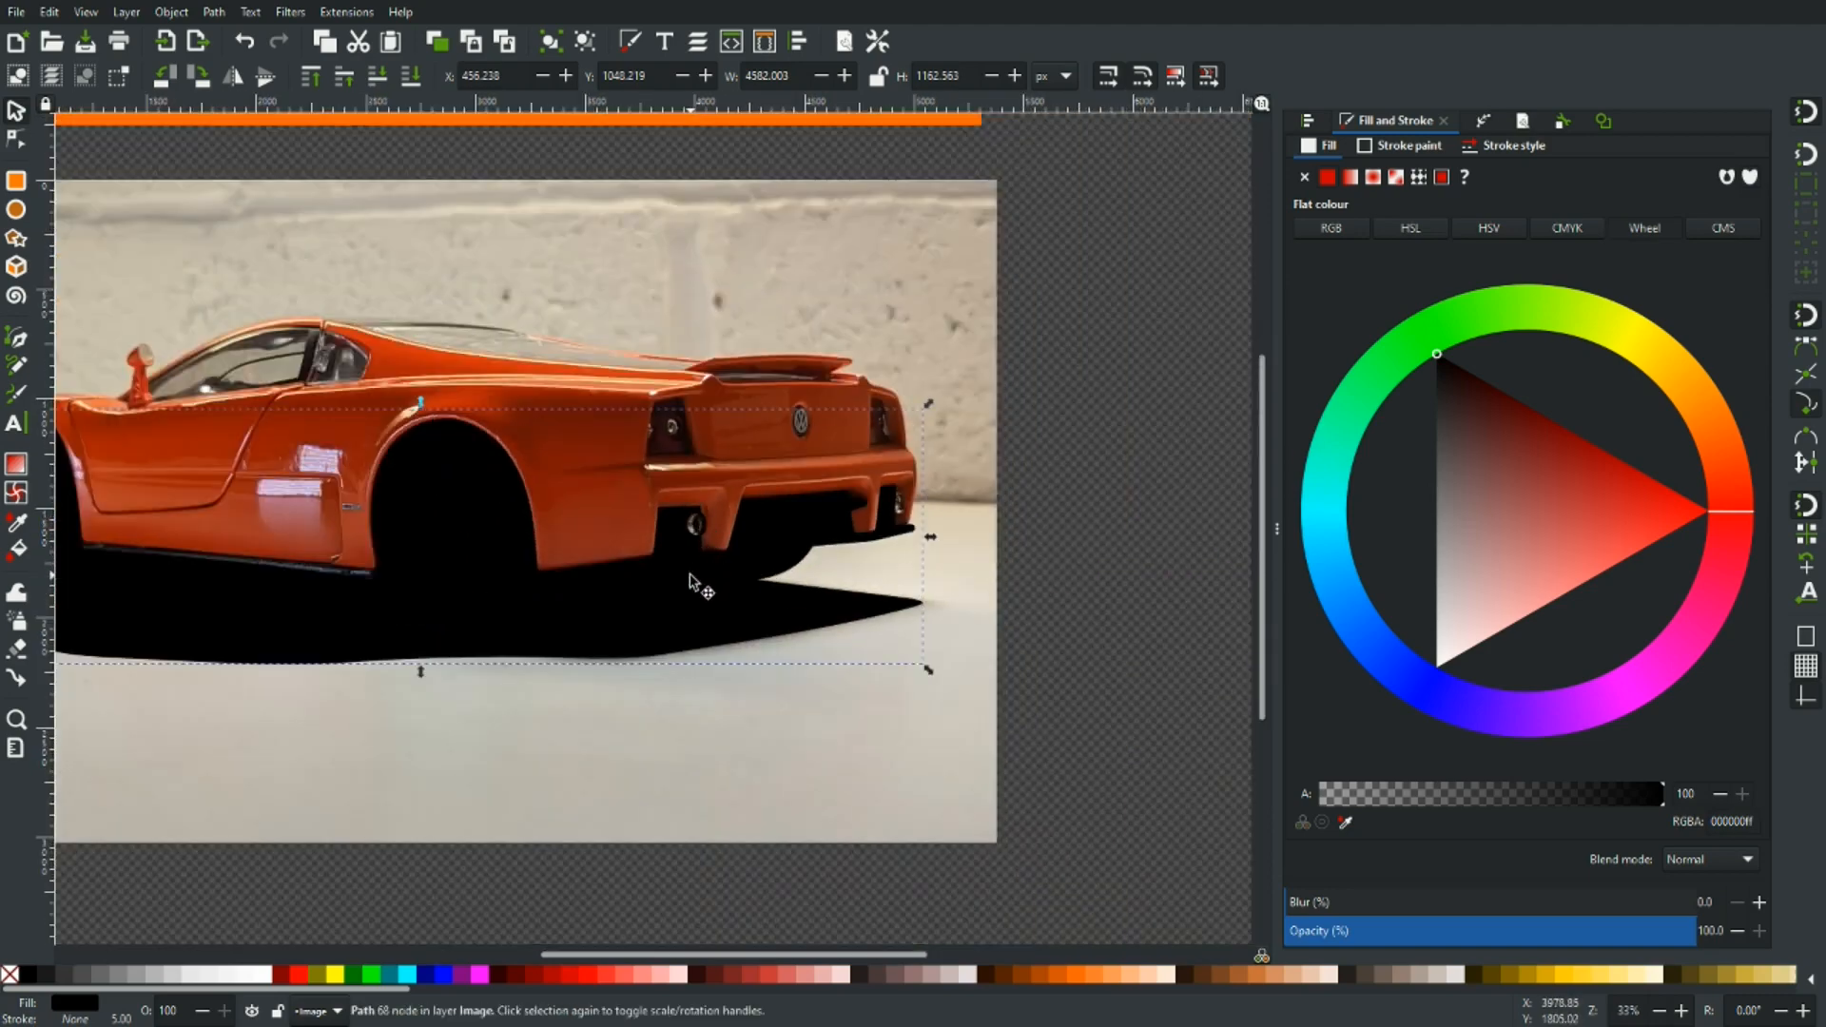
pyautogui.moveTo(690, 577); pyautogui.dragTo(708, 333)
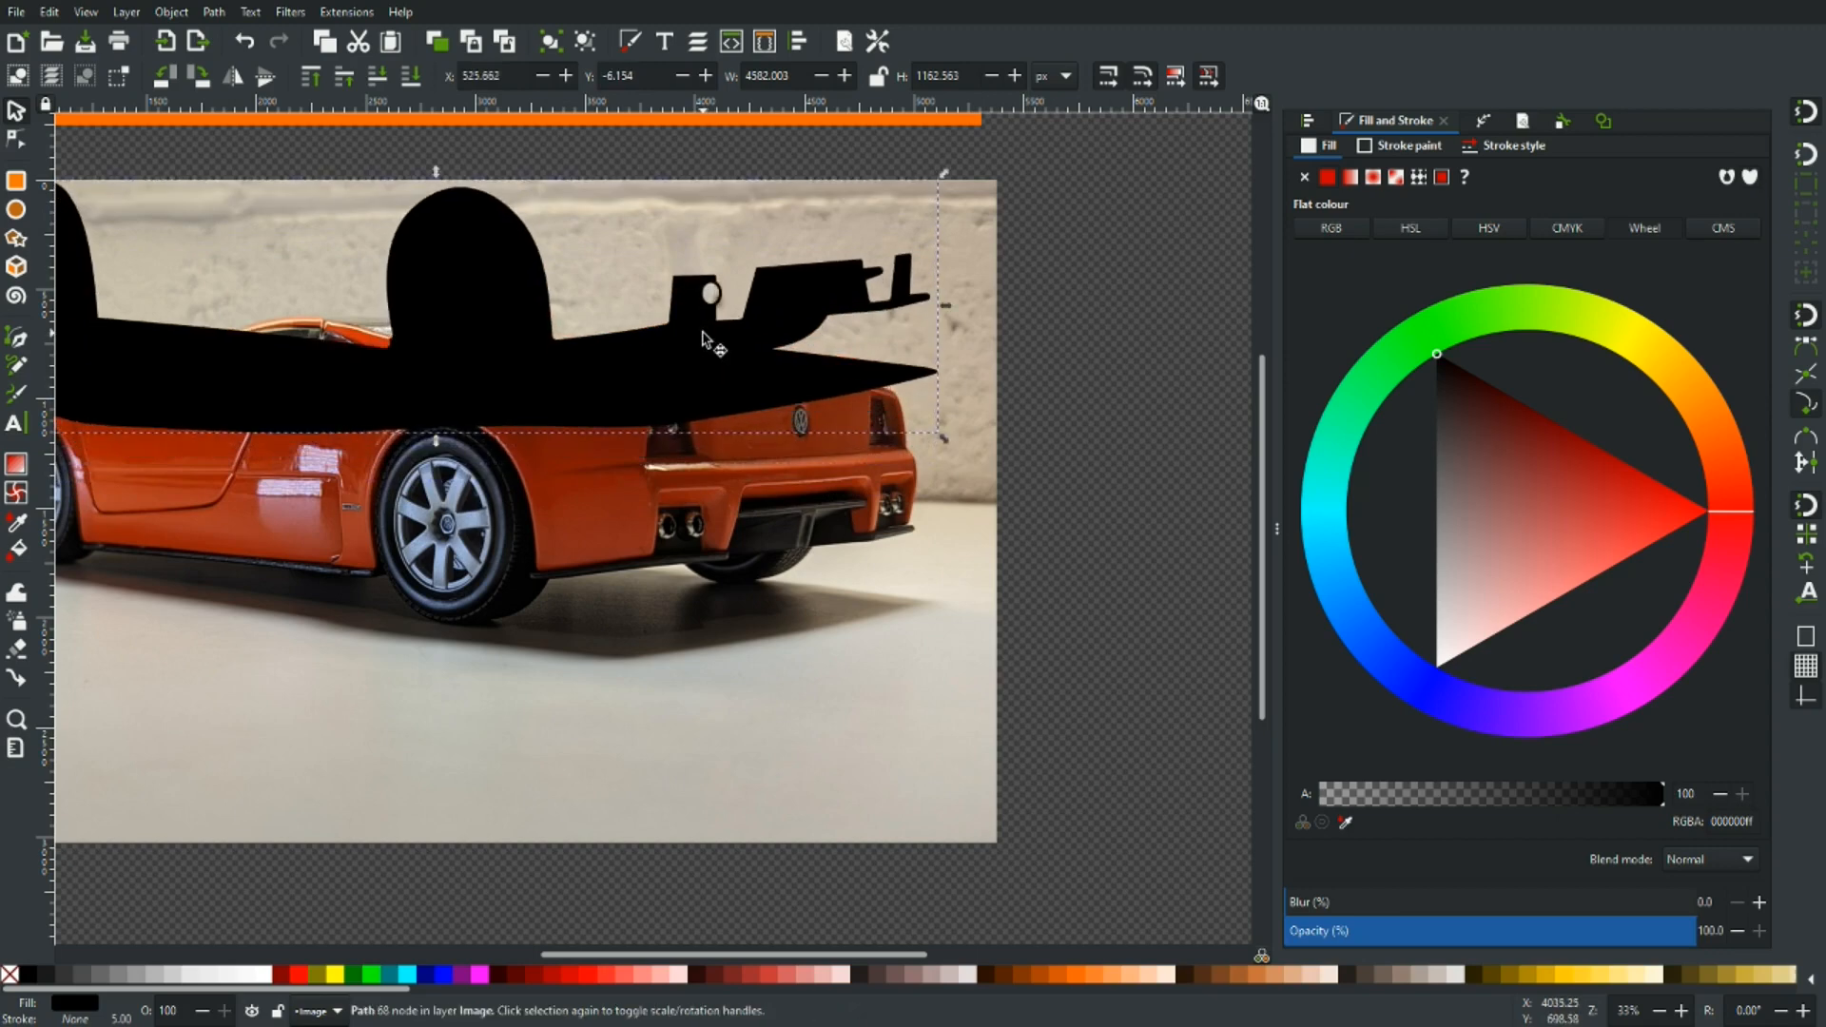
pyautogui.scroll(8, 713, 343)
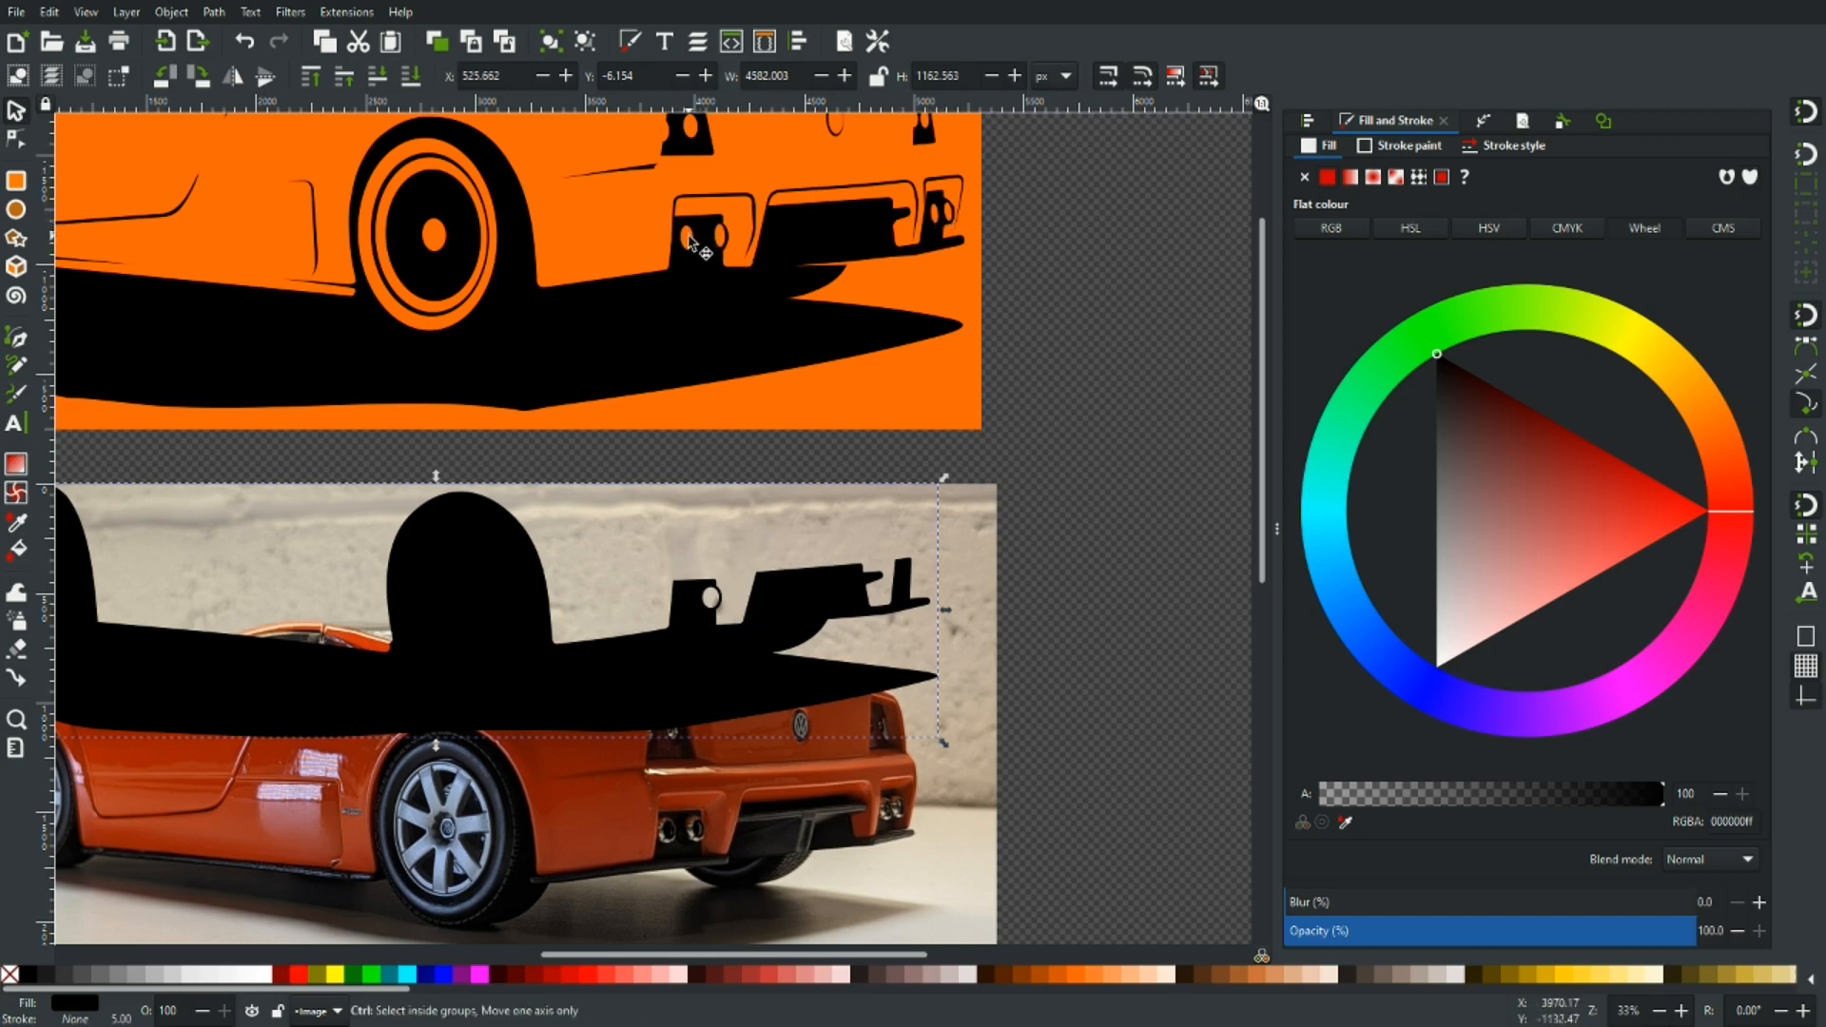
pyautogui.keyDown('ctrl'); pyautogui.scroll(3, 687, 247); pyautogui.keyUp('ctrl')
pyautogui.keyDown('ctrl'); pyautogui.scroll(1, 705, 240); pyautogui.keyUp('ctrl')
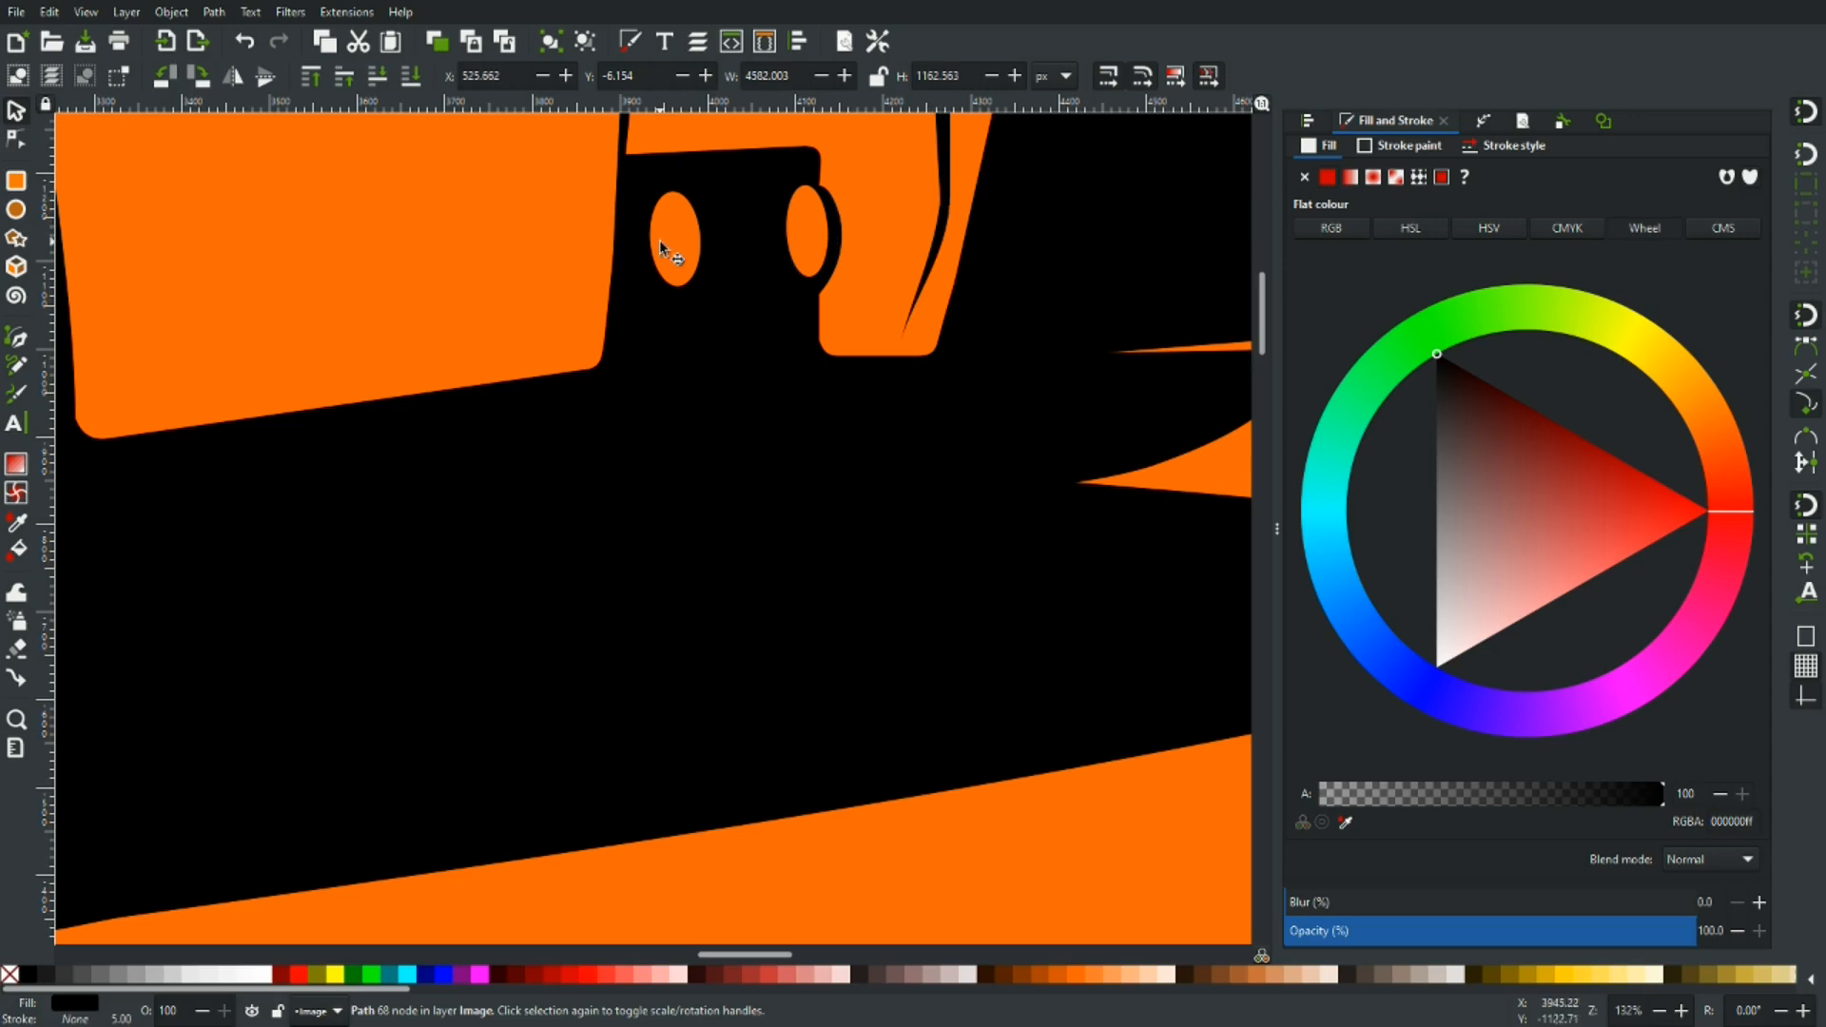
pyautogui.keyDown('ctrl'); pyautogui.scroll(-3, 808, 396); pyautogui.keyUp('ctrl')
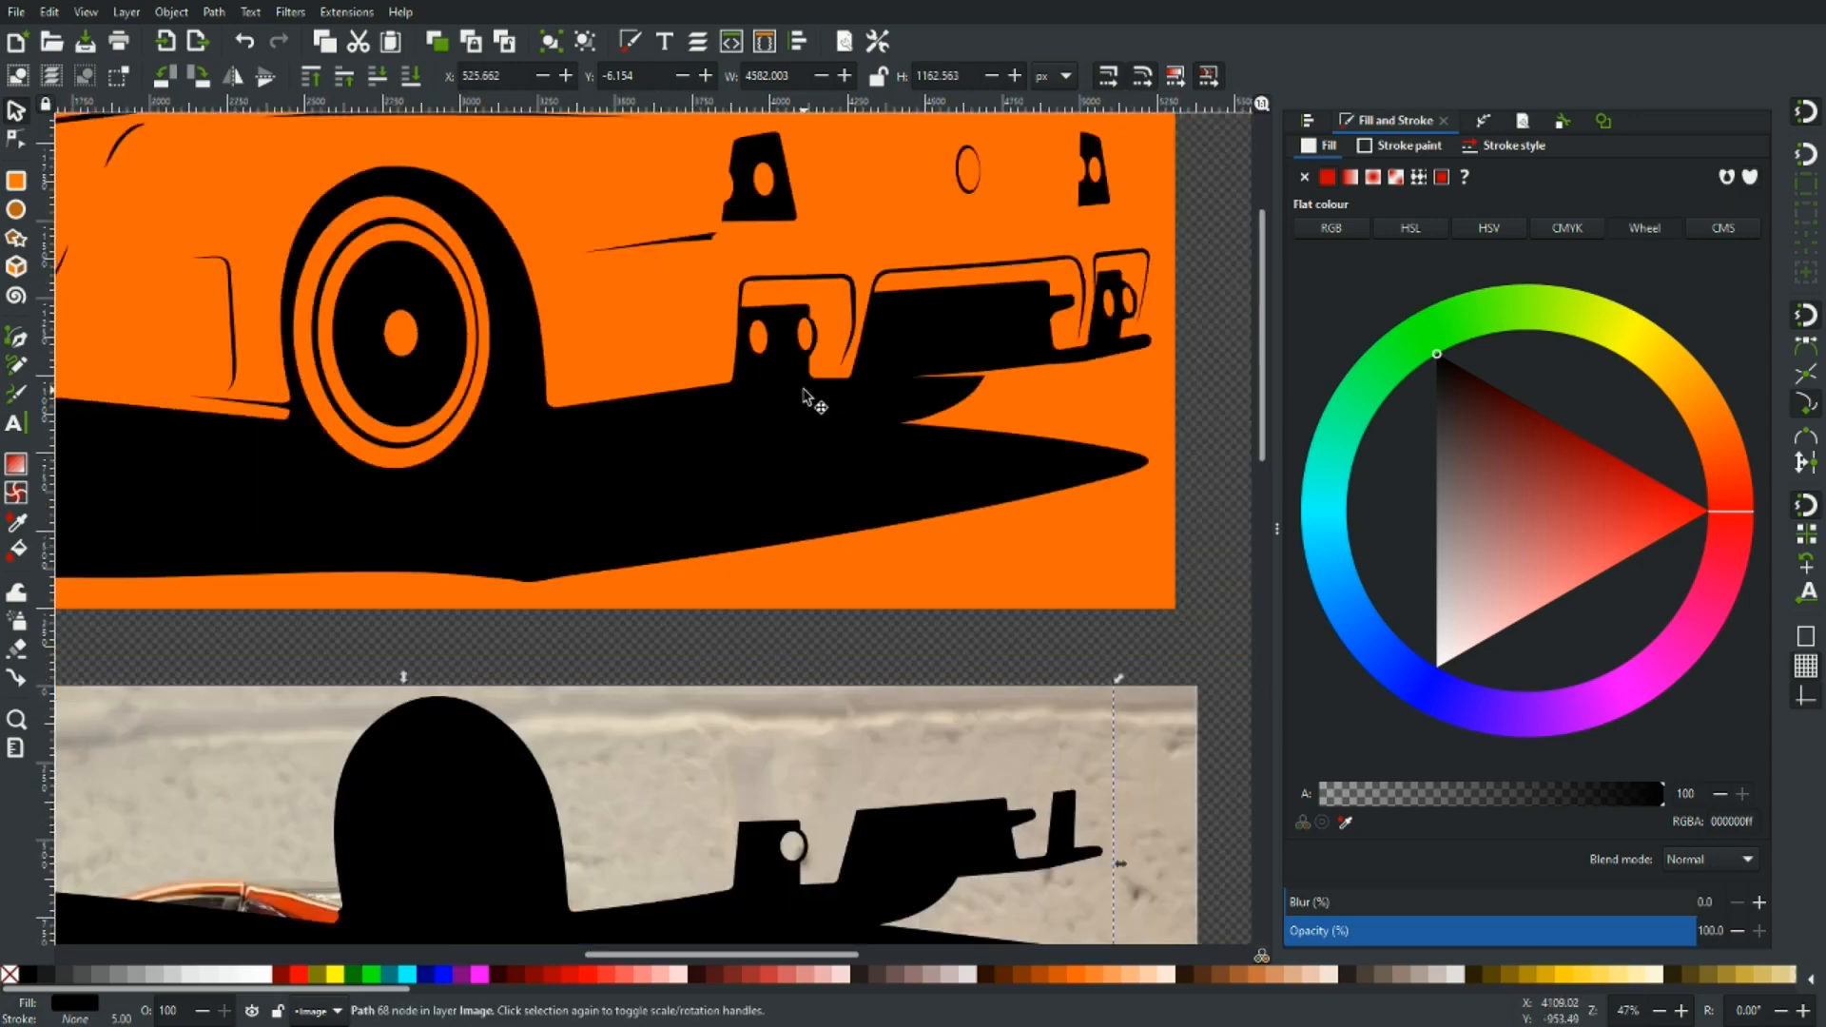
pyautogui.scroll(-10, 814, 394)
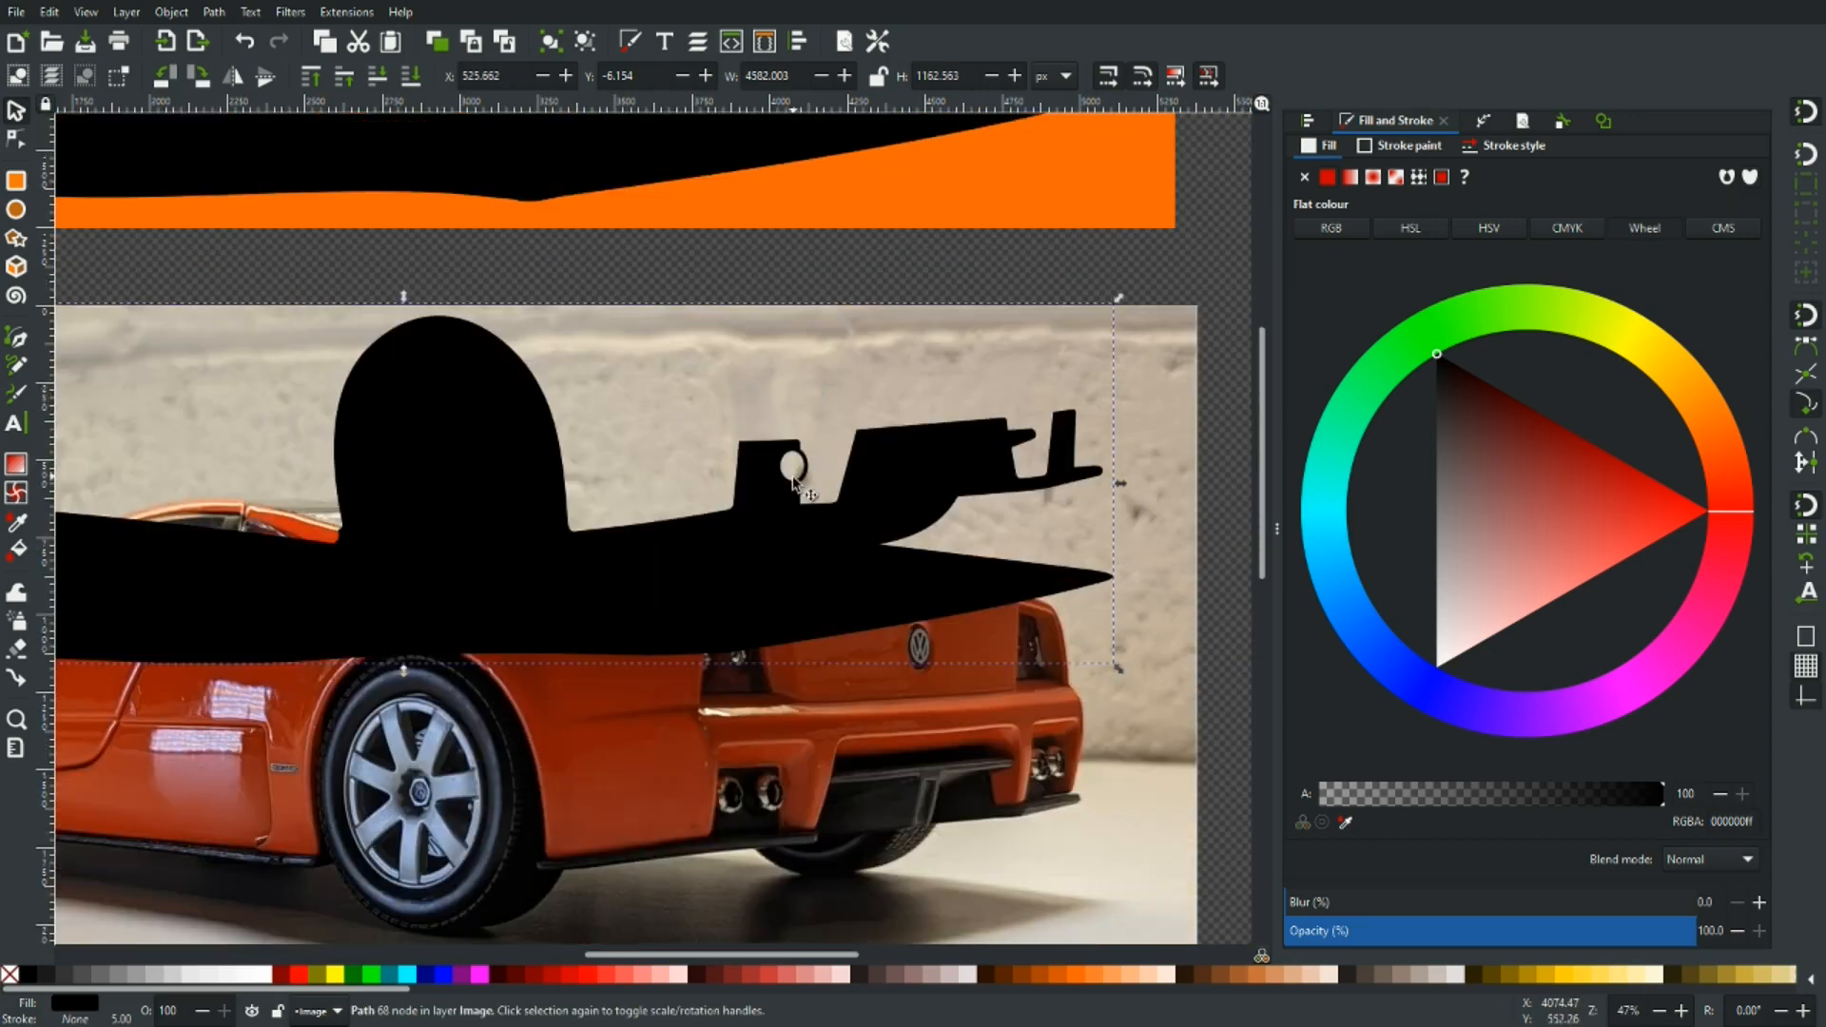
pyautogui.keyDown('ctrl'); pyautogui.scroll(4, 794, 480); pyautogui.keyUp('ctrl')
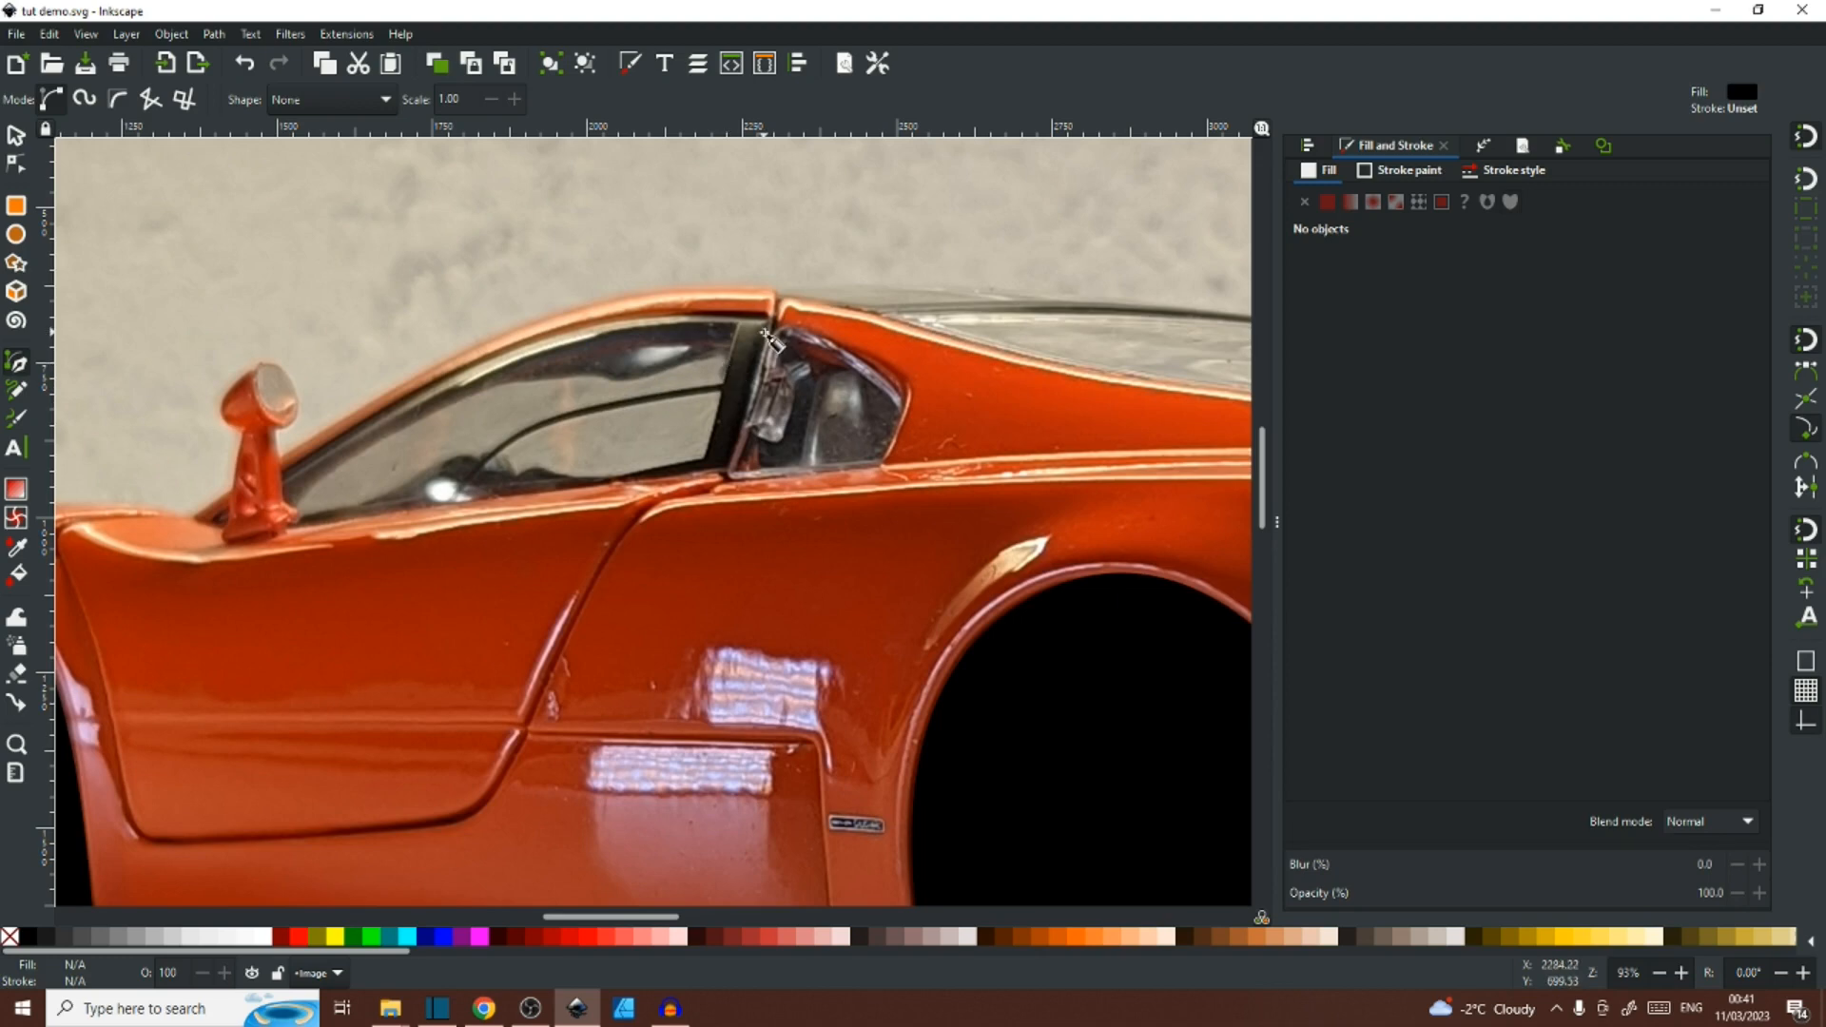
# Start a Pen outline of the side window frame, from its rear upper corner down the pillar and along the sill to the mirror base.
pyautogui.click(770, 318)
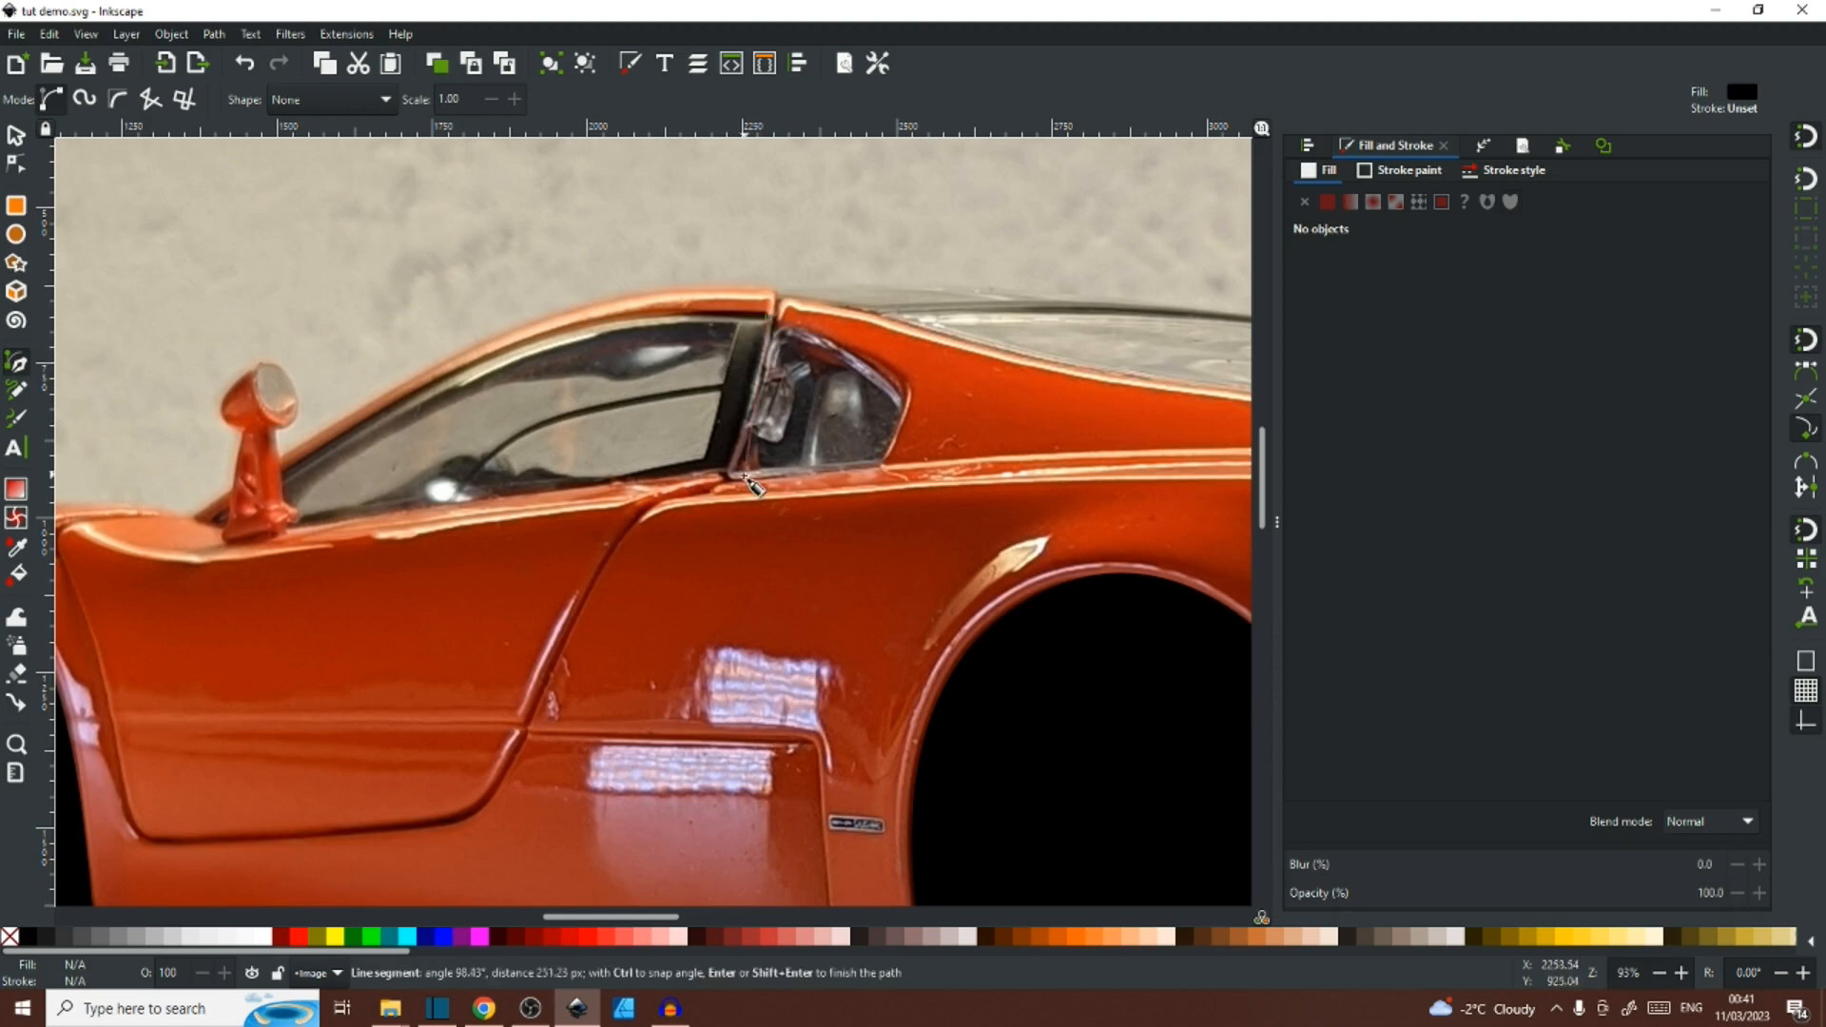
pyautogui.scroll(3, 734, 479)
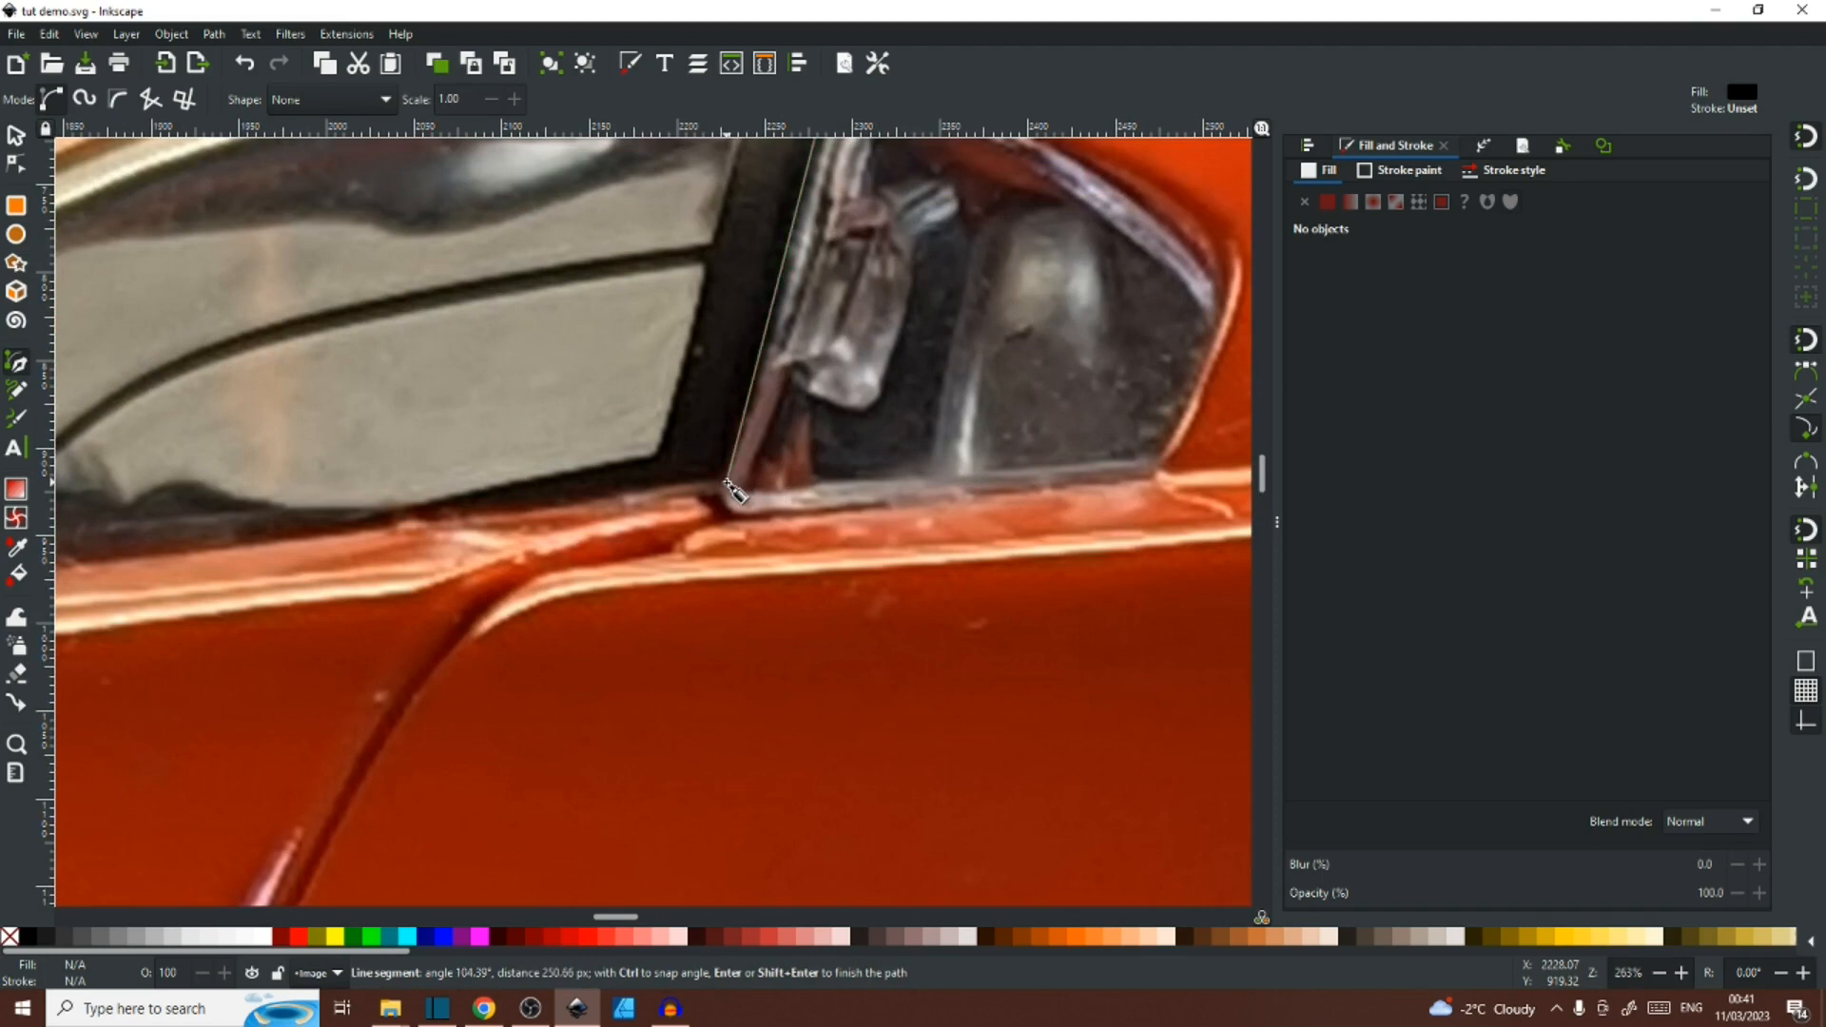
pyautogui.scroll(-3, 734, 490)
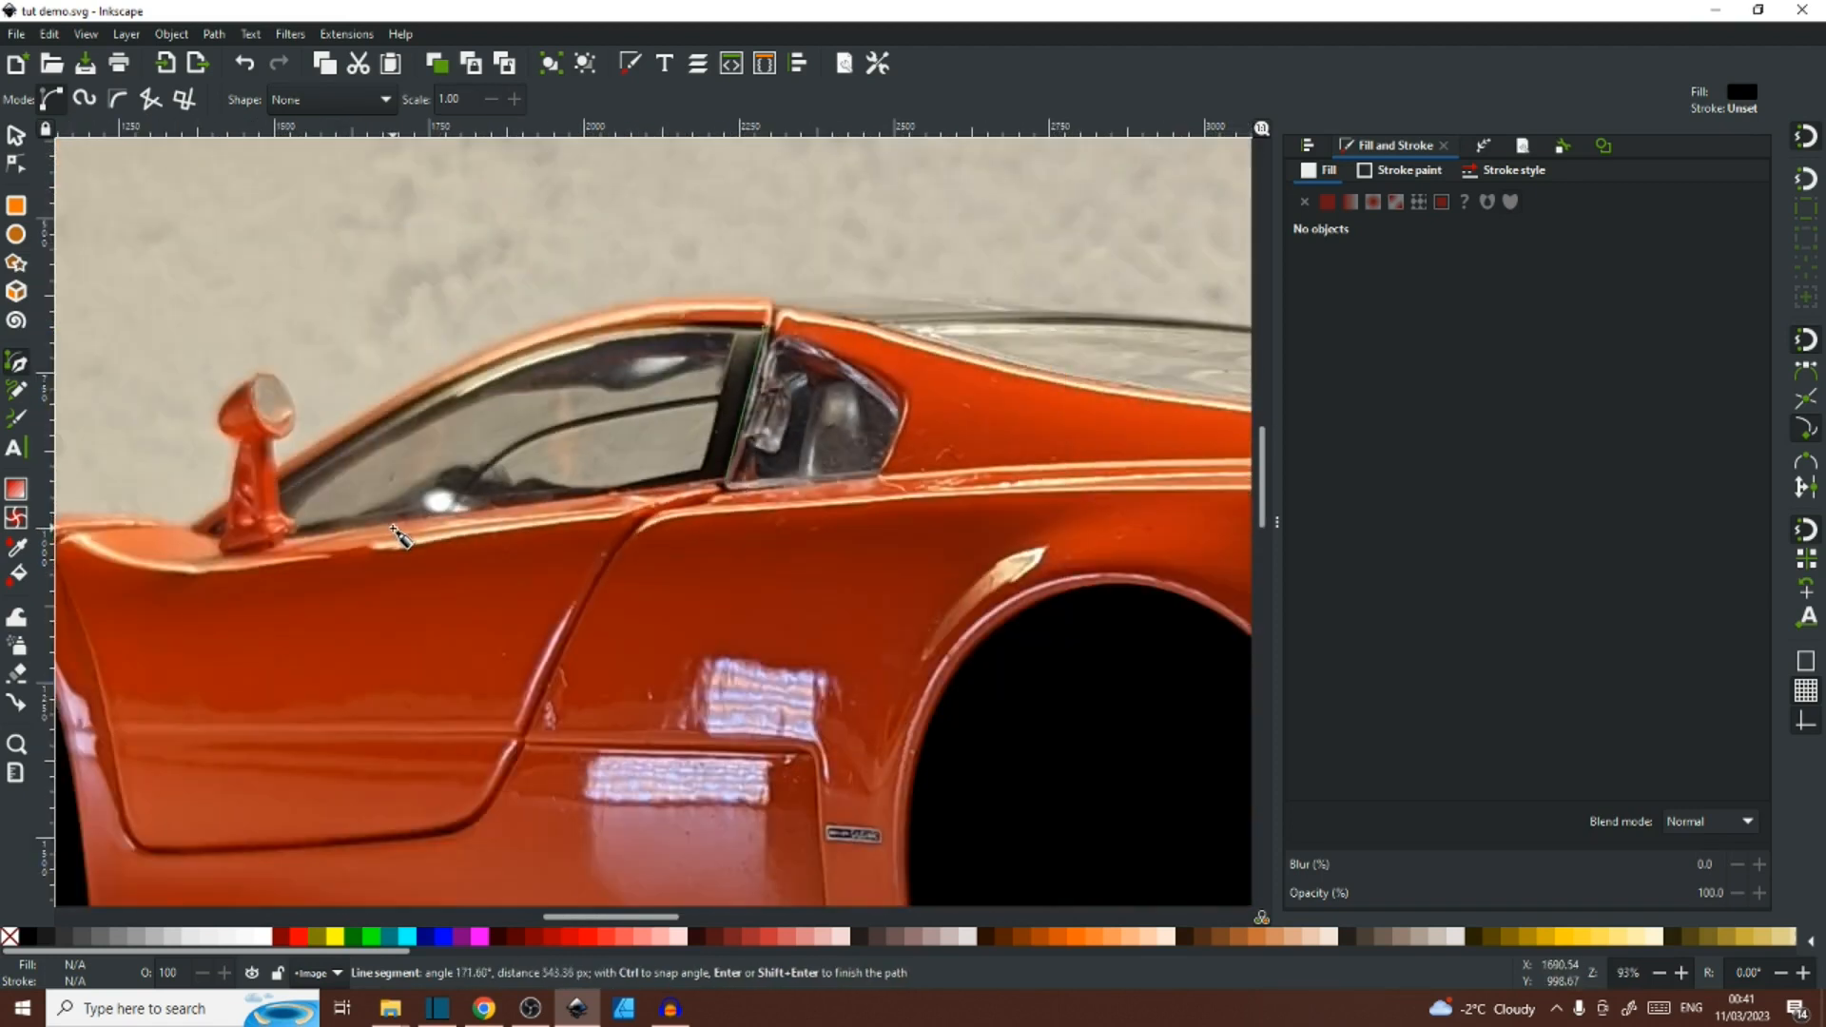
pyautogui.scroll(-4, 371, 504)
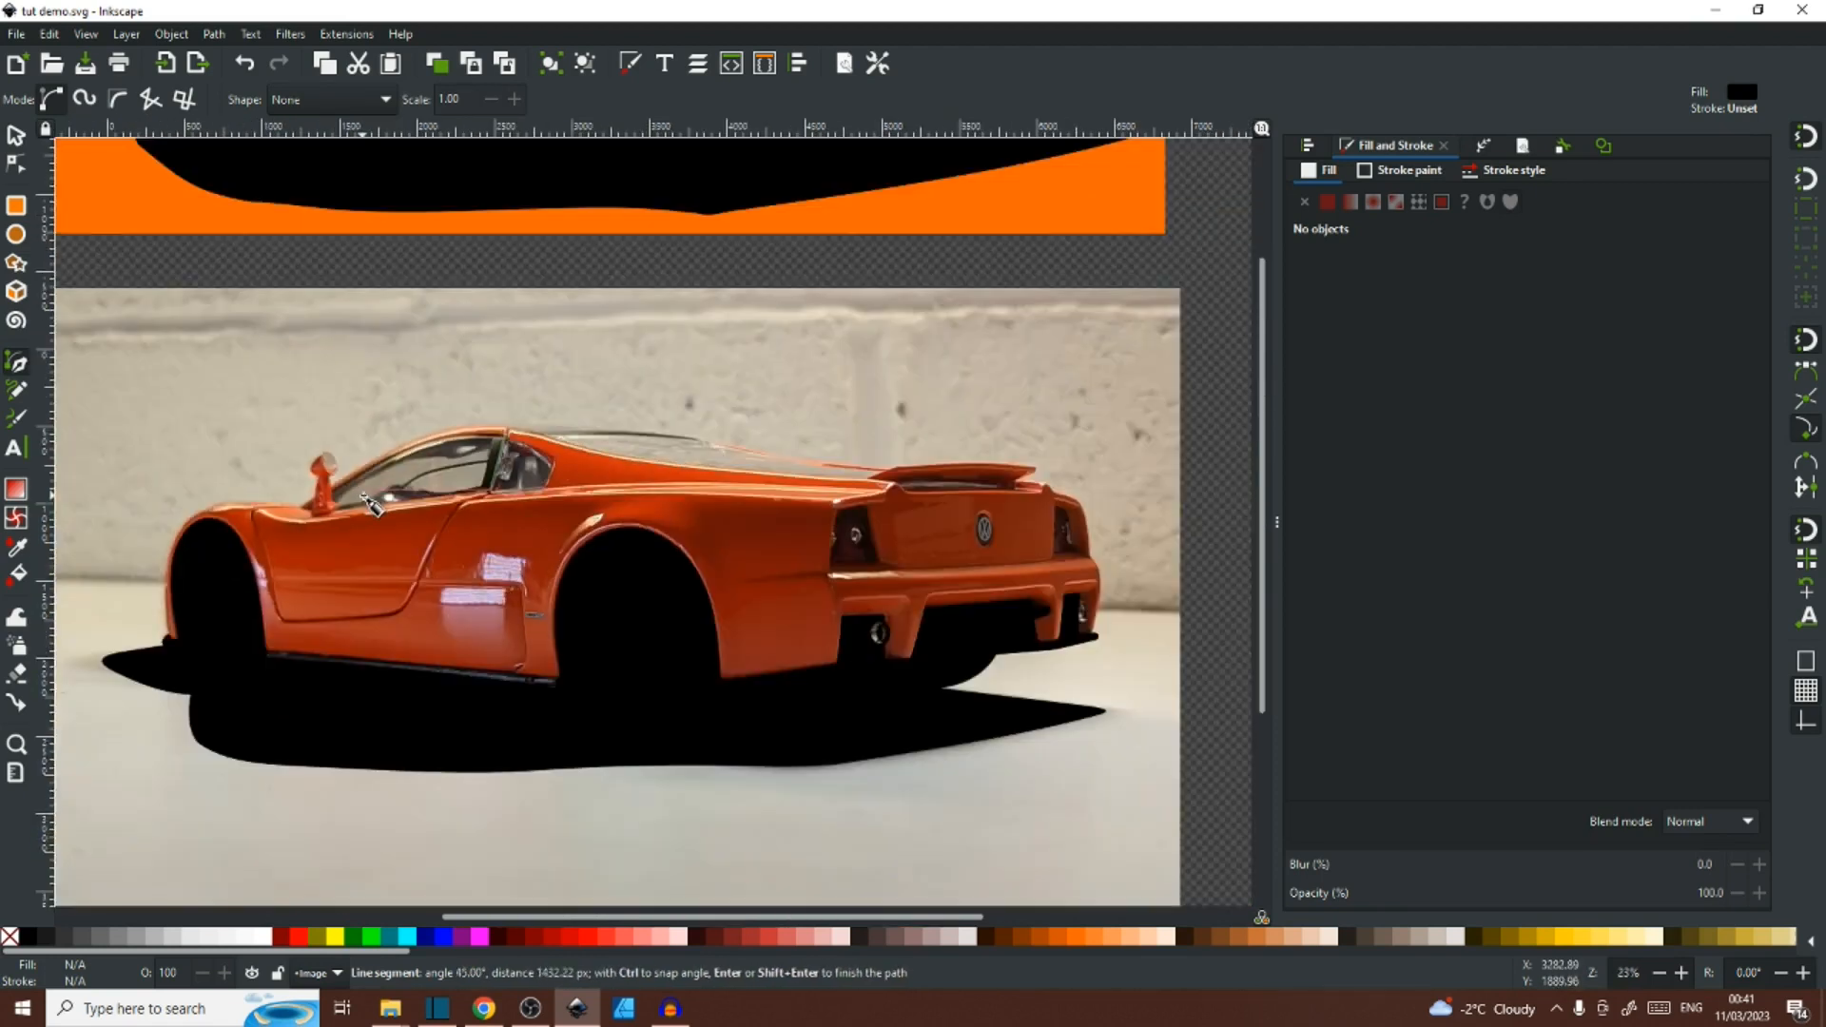
pyautogui.scroll(8, 342, 509)
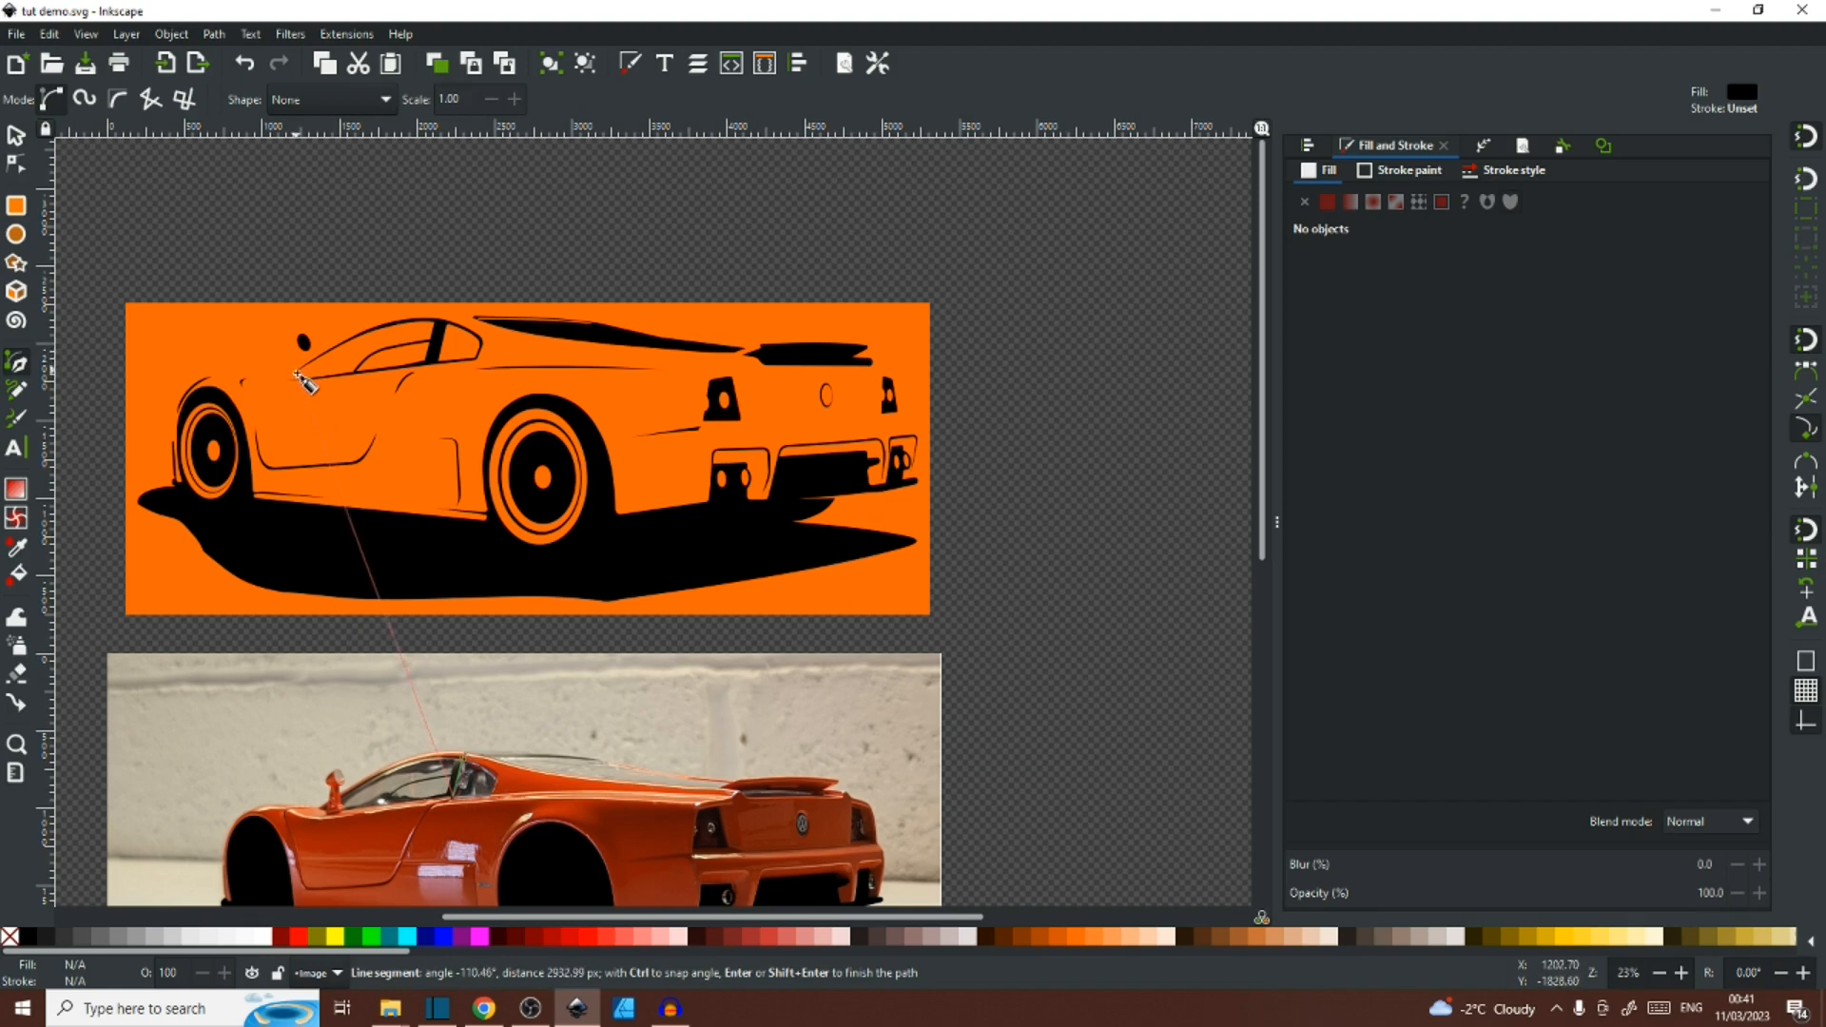
pyautogui.scroll(-6, 357, 481)
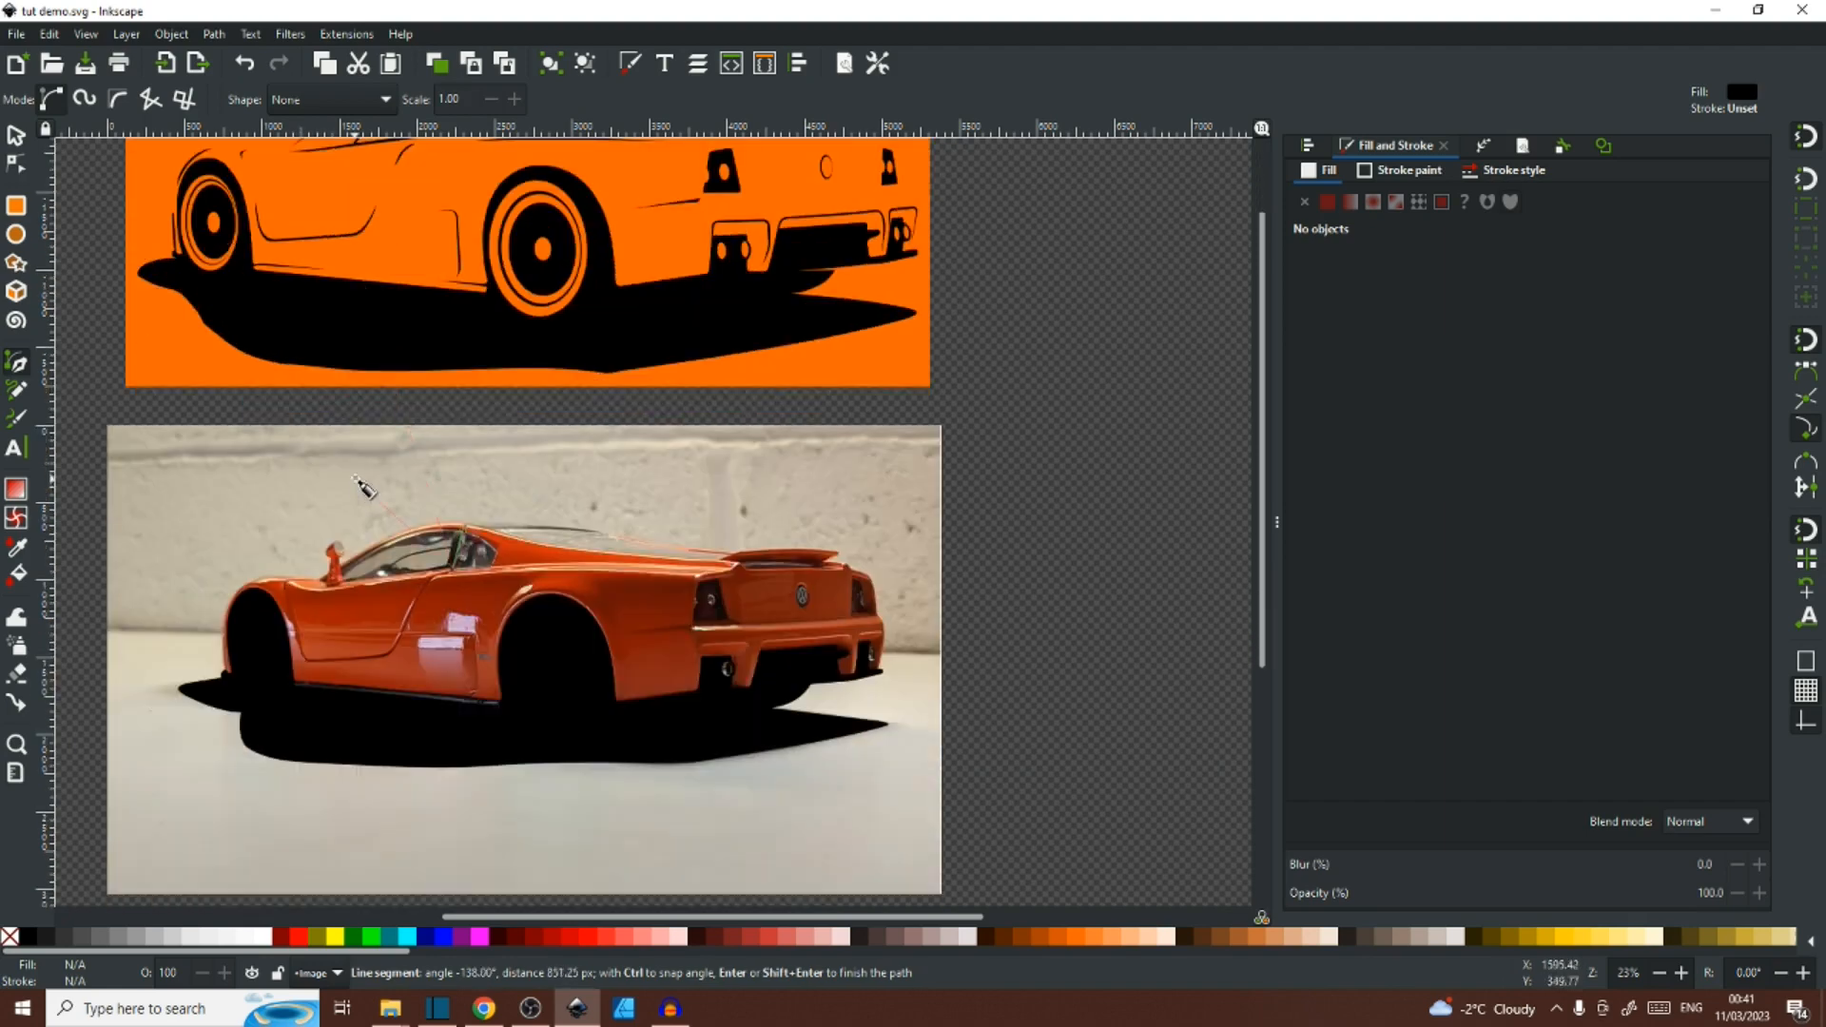
pyautogui.scroll(-2, 361, 485)
pyautogui.scroll(4, 360, 485)
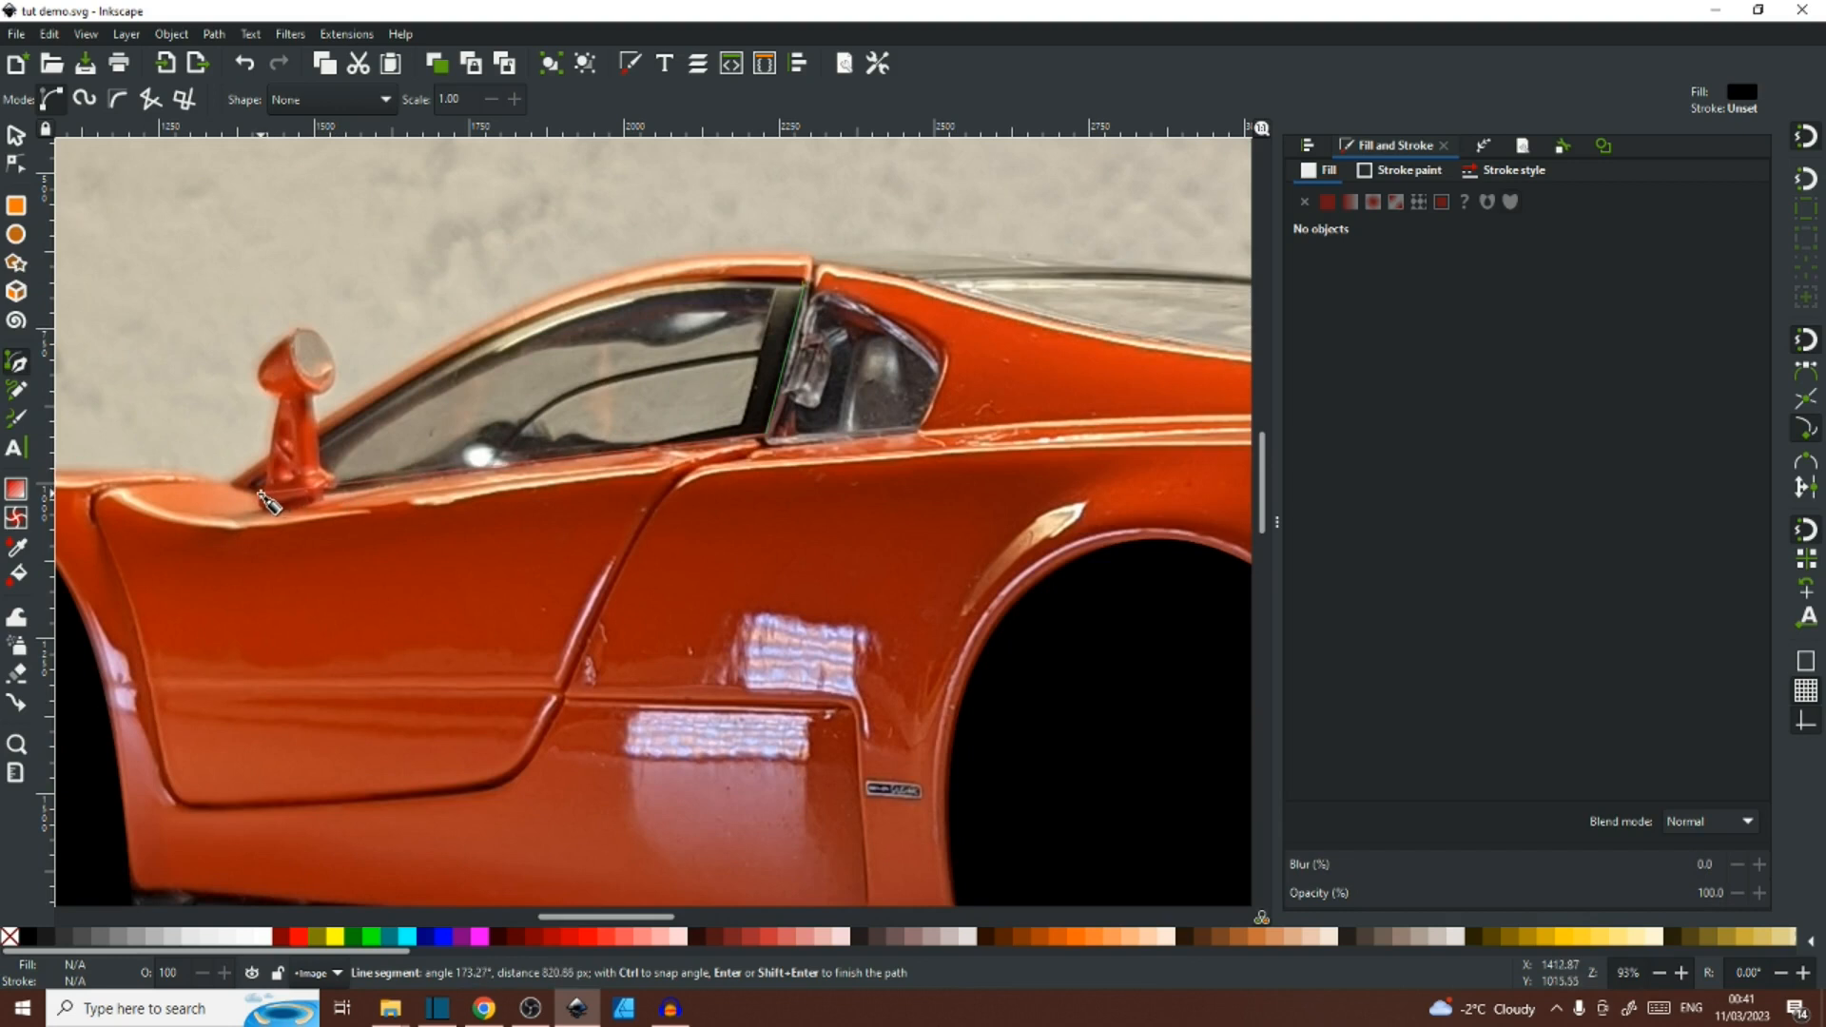
pyautogui.click(266, 498)
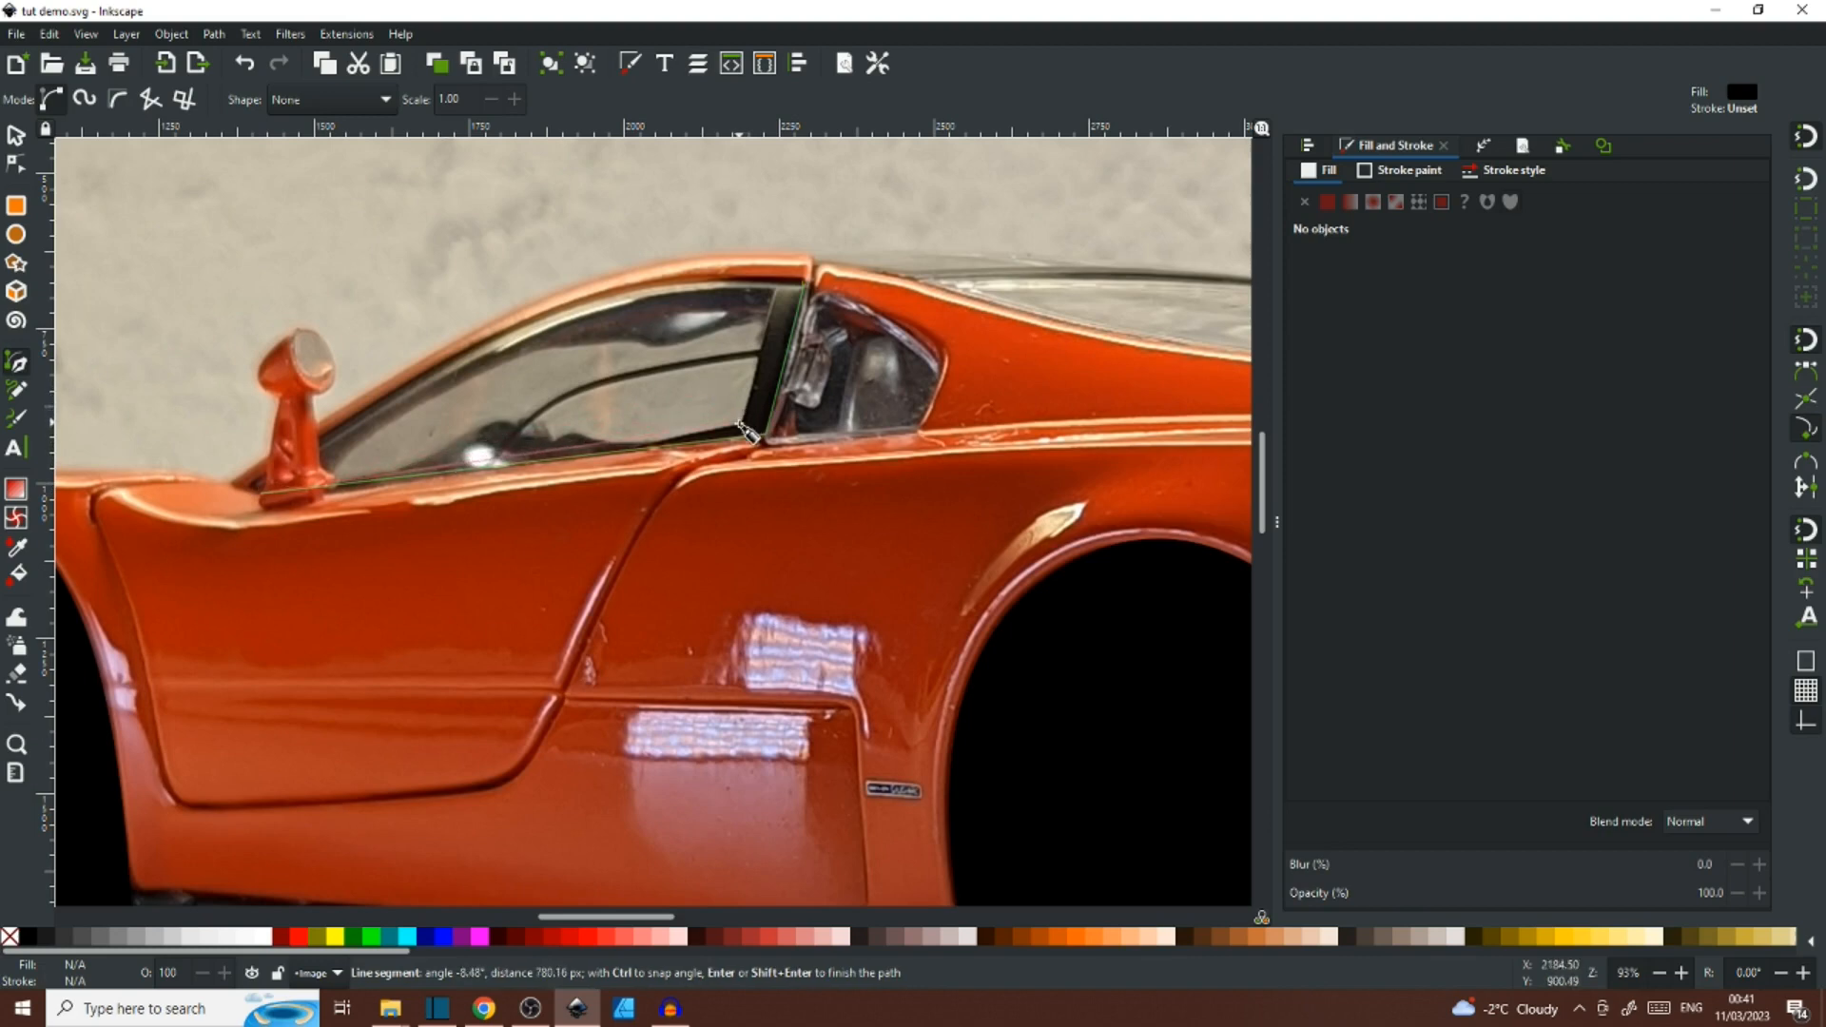
# Trace the frame's inner edge with straight segments along the sill, pillar and window top, and close the outline at its starting corner.
pyautogui.keyDown('ctrl'); pyautogui.scroll(3, 741, 425); pyautogui.keyUp('ctrl')
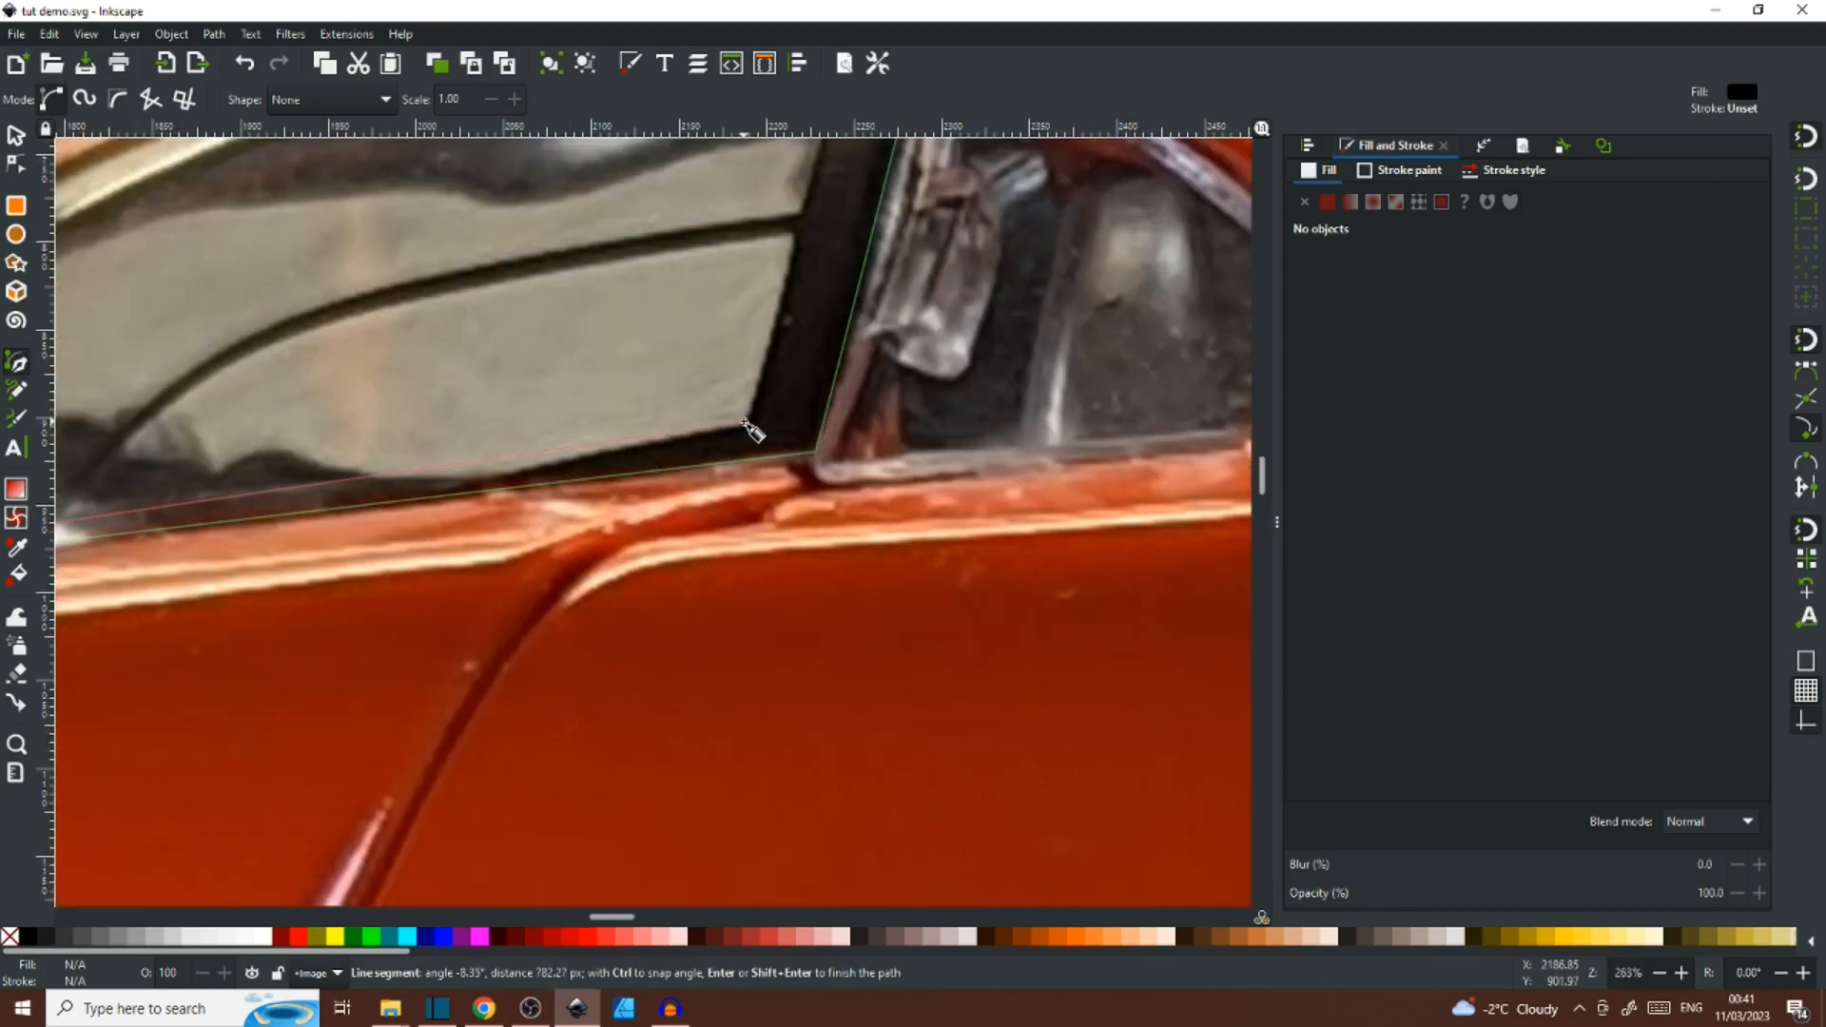
pyautogui.scroll(2, 750, 430)
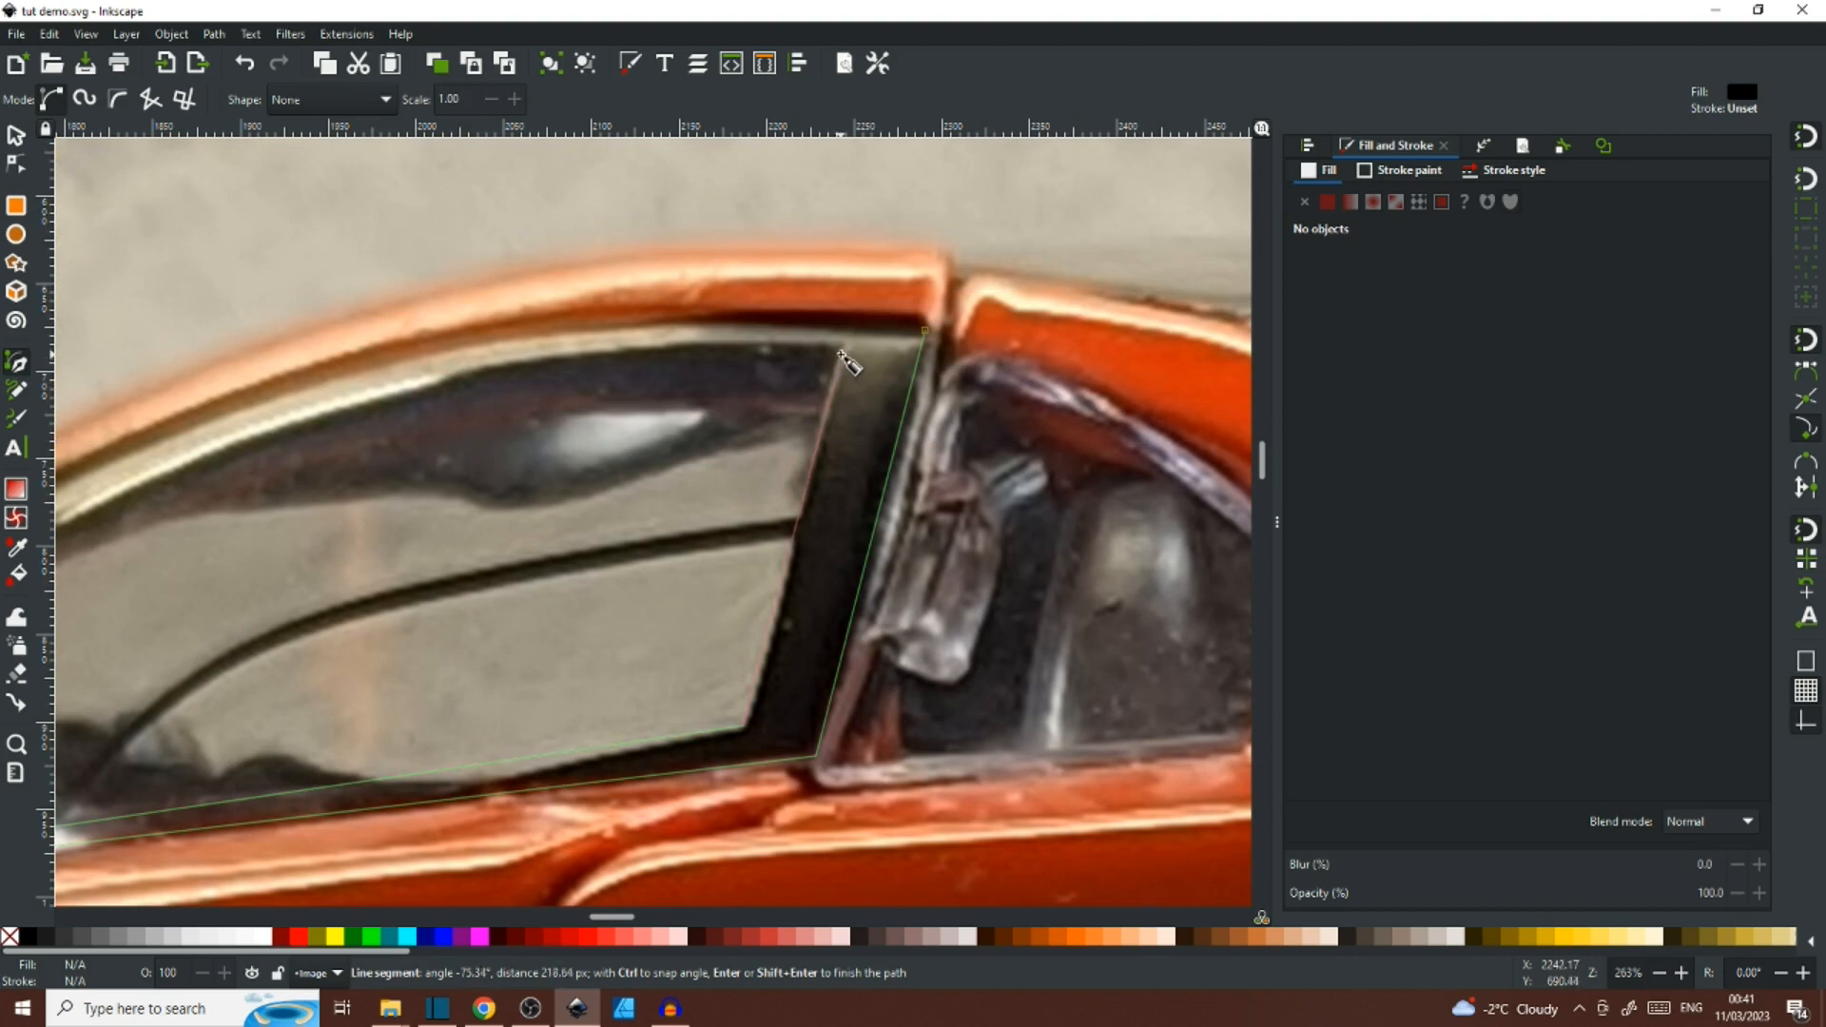
pyautogui.click(850, 354)
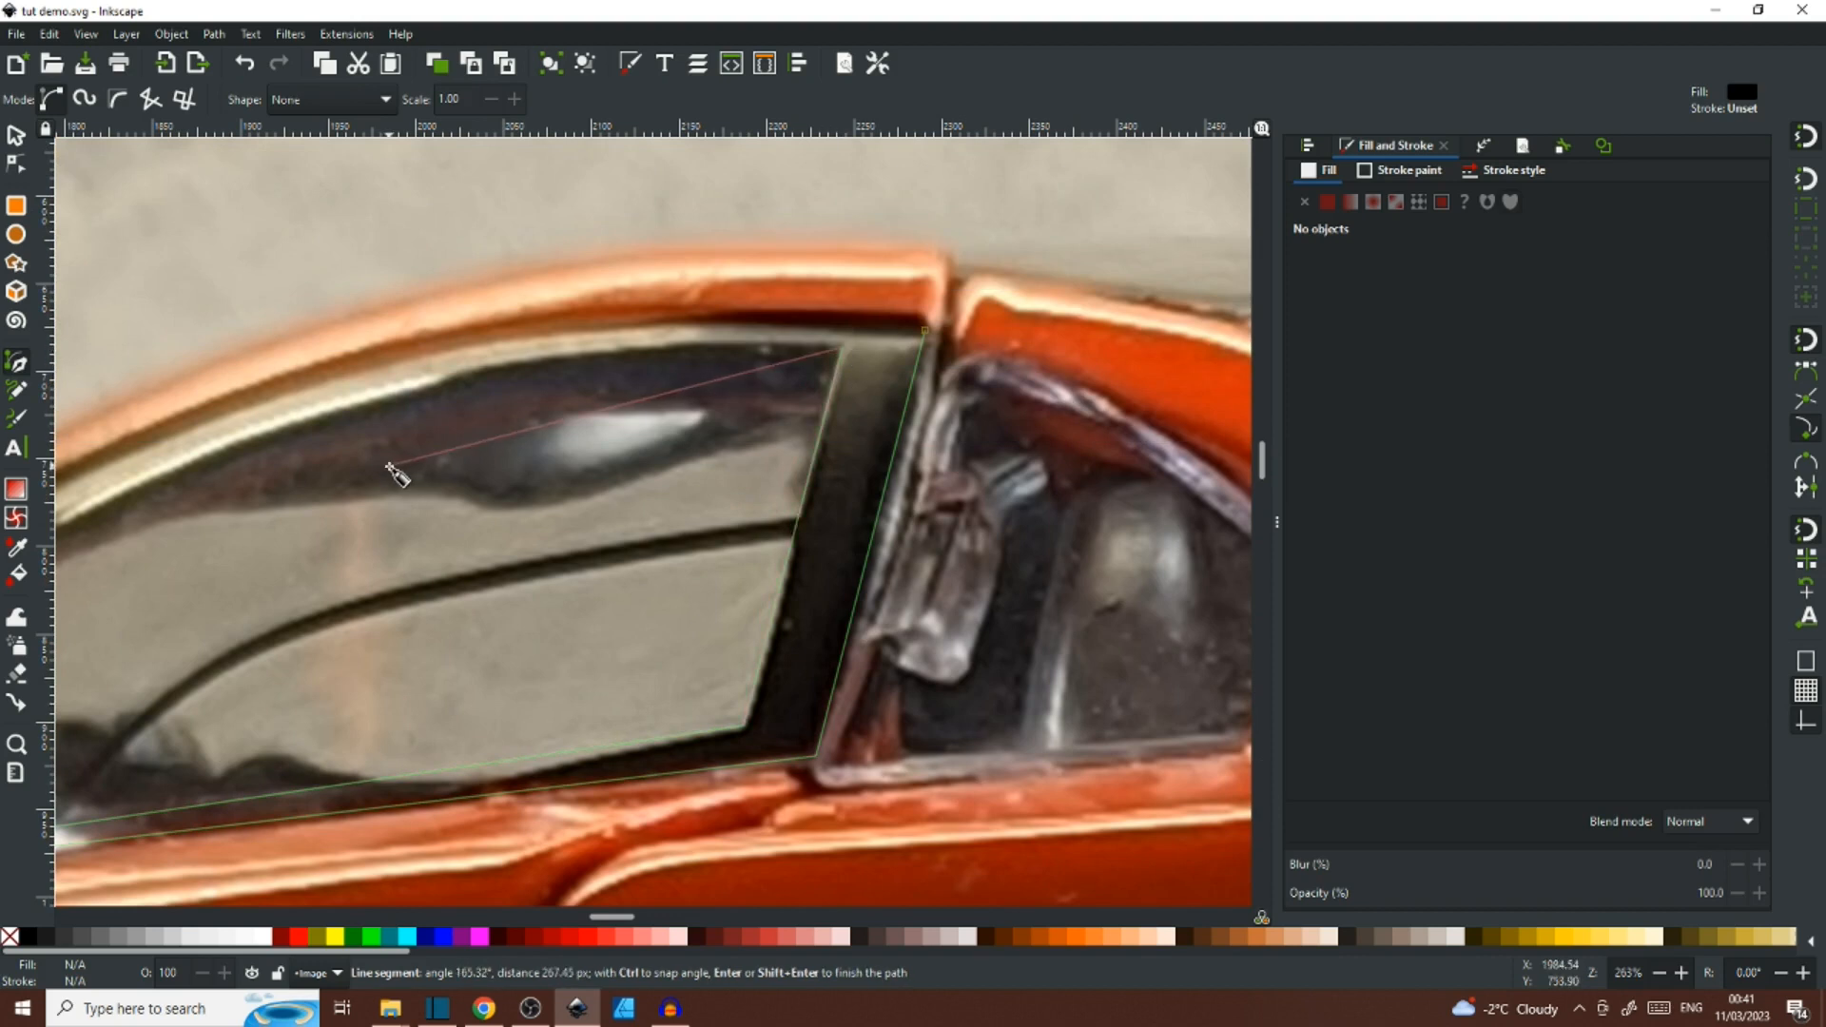
pyautogui.hscroll(-10, 395, 473)
pyautogui.hscroll(-7, 618, 474)
pyautogui.scroll(-4, 619, 473)
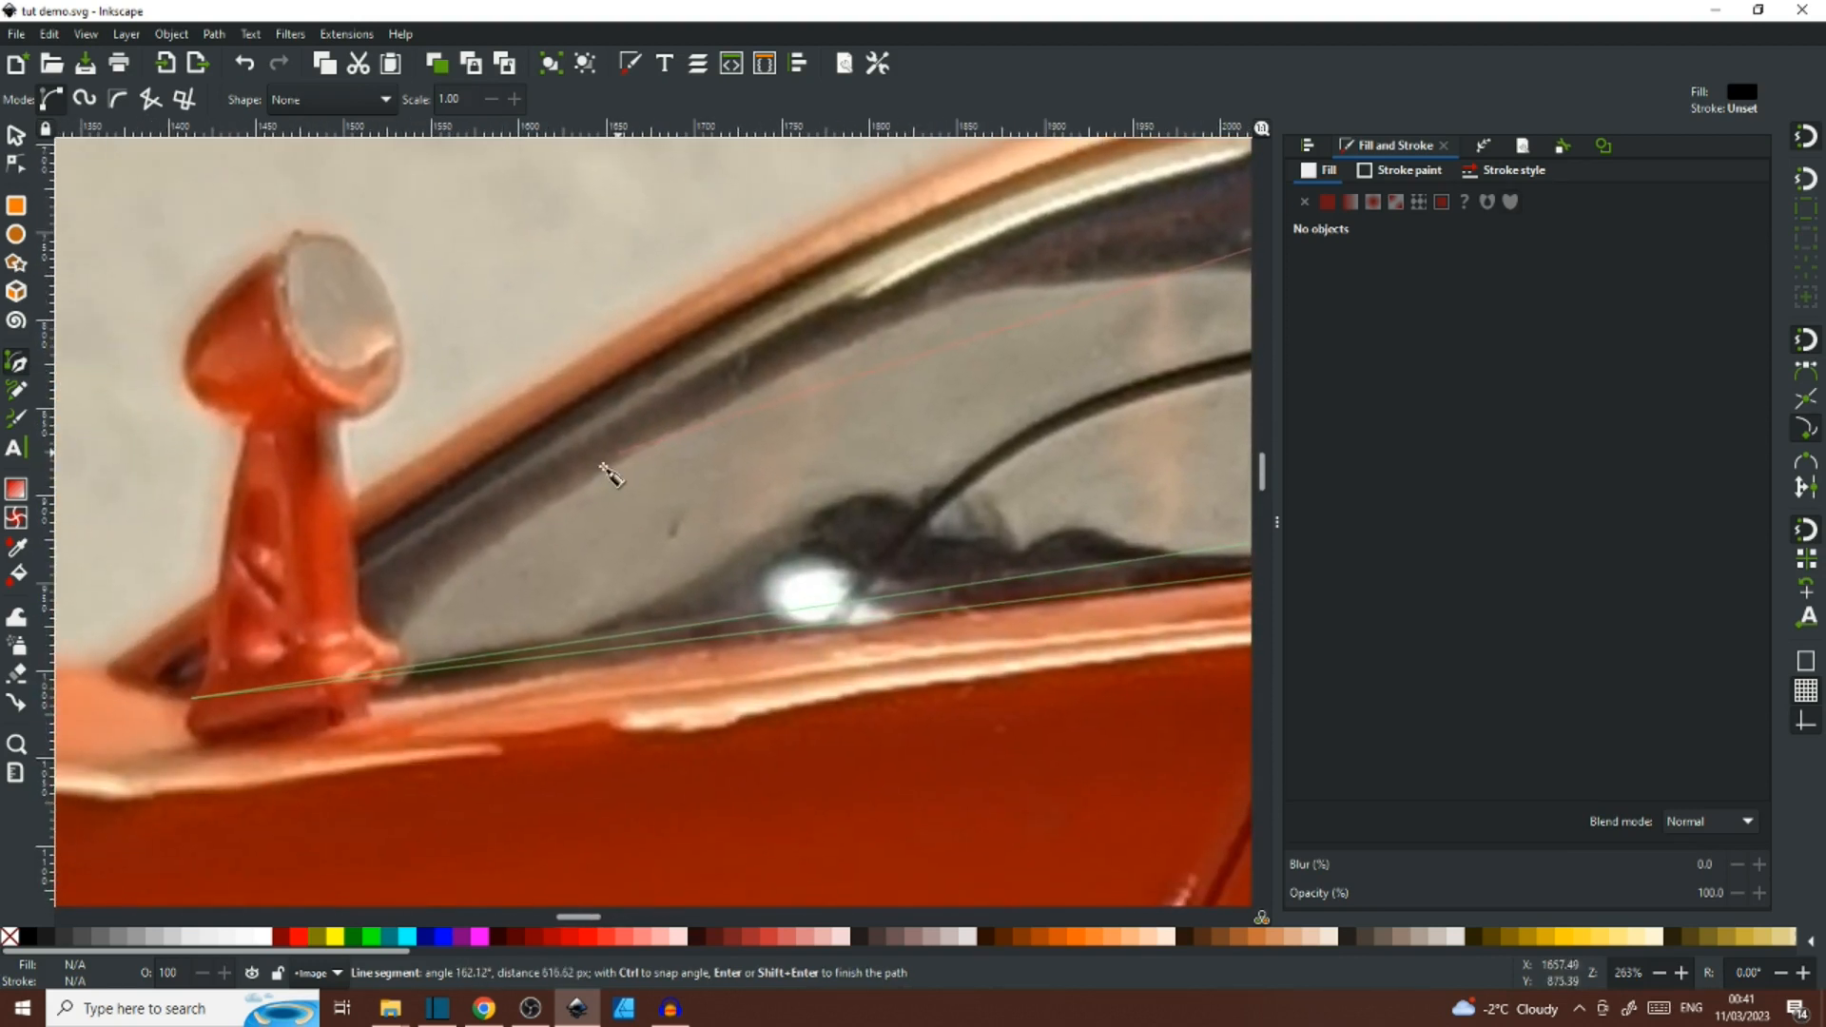
pyautogui.click(228, 655)
pyautogui.hscroll(10, 725, 457)
pyautogui.scroll(2, 726, 456)
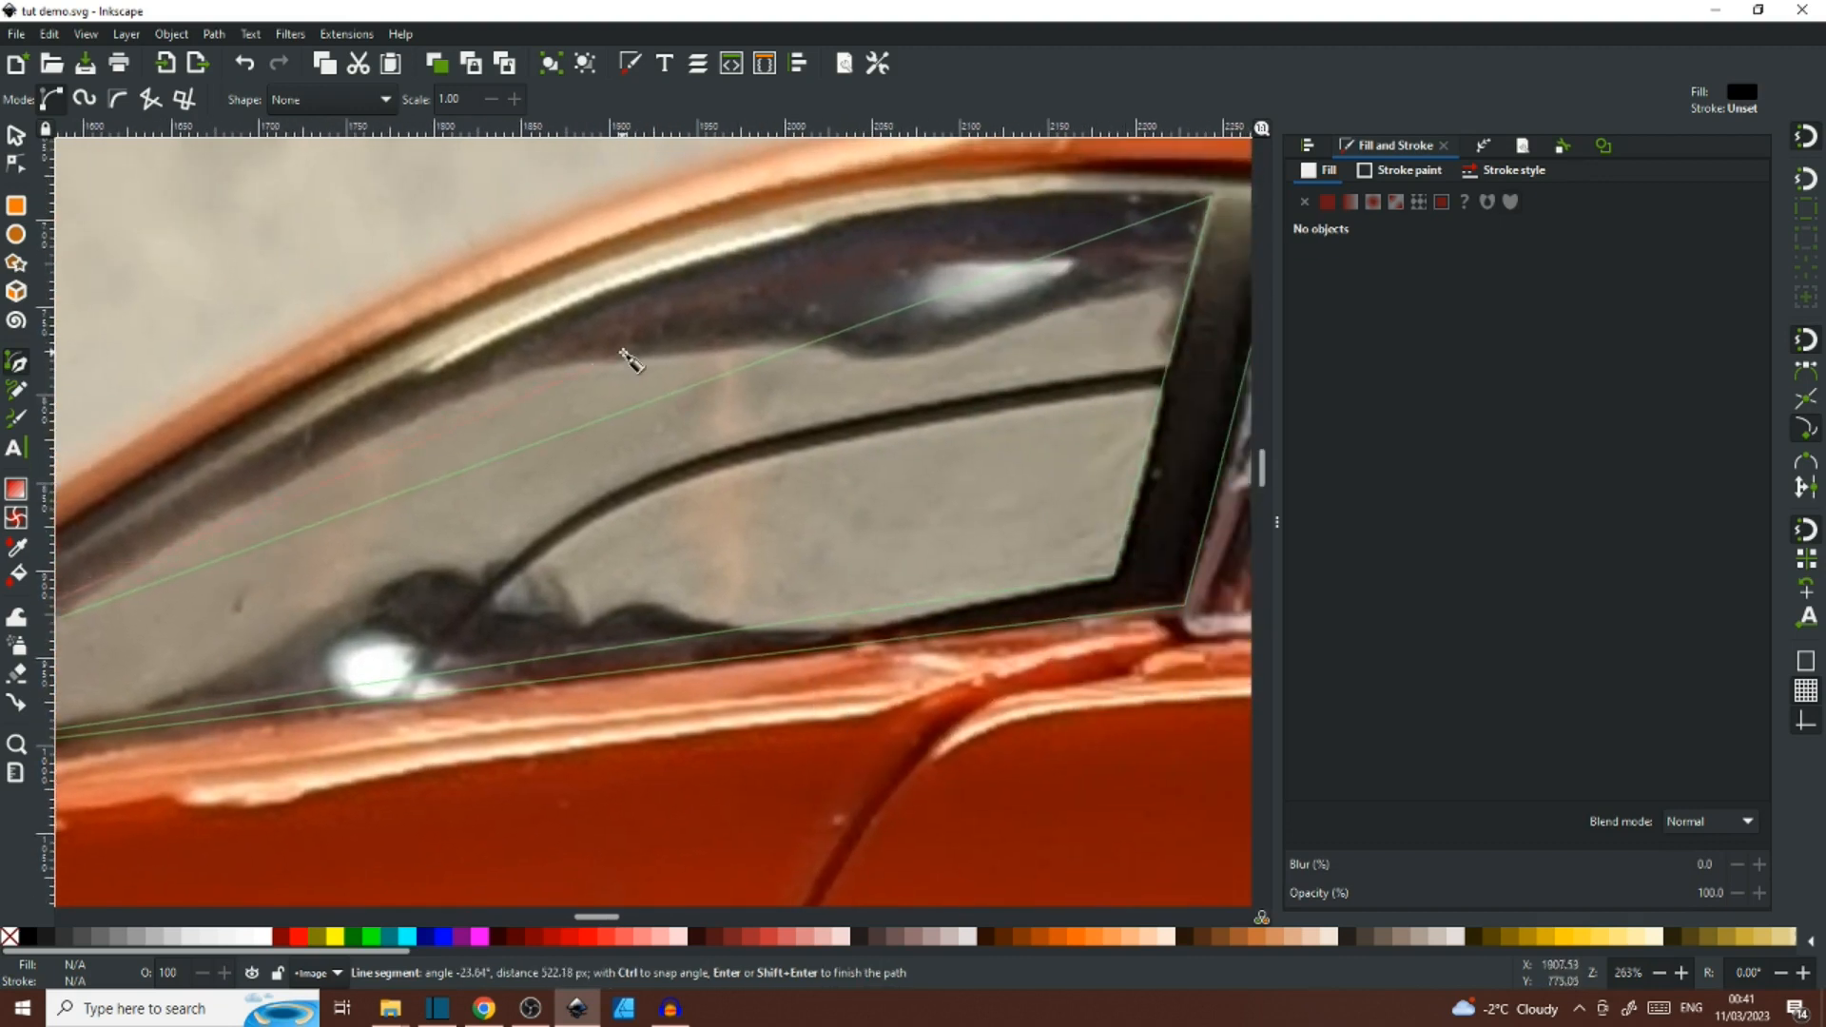
pyautogui.hscroll(6, 628, 360)
pyautogui.scroll(3, 627, 359)
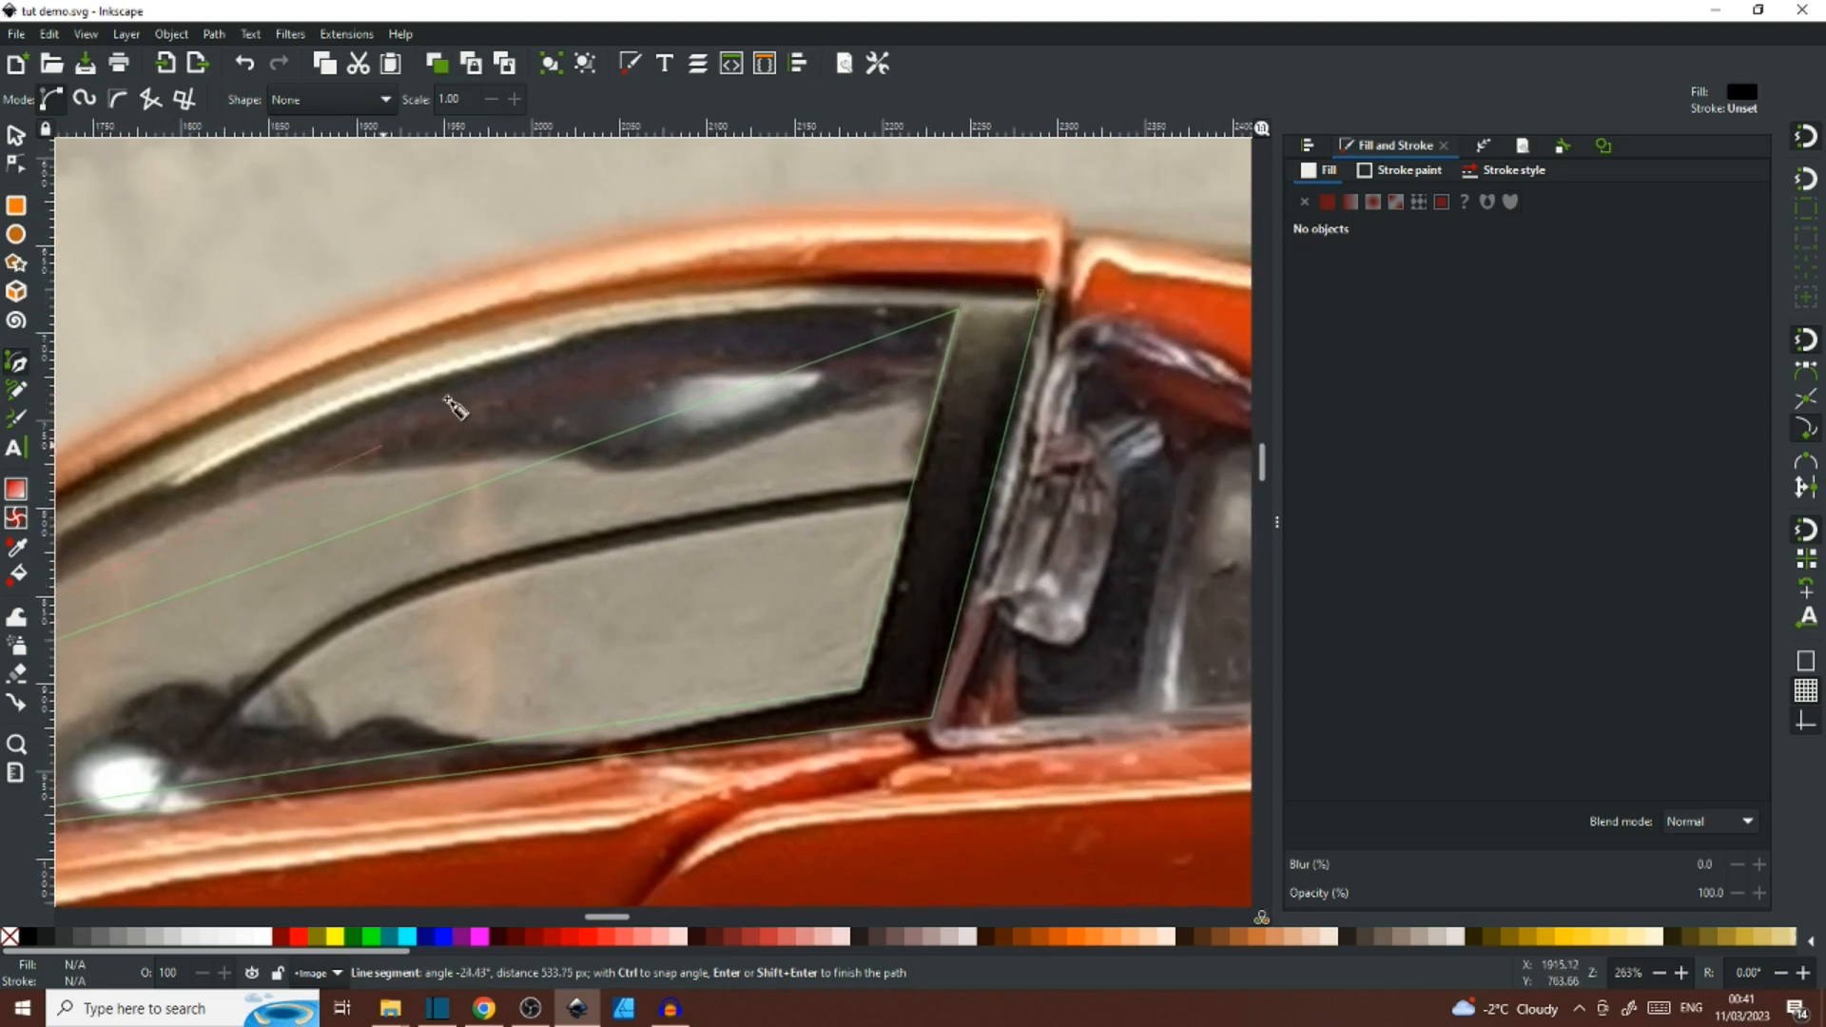
pyautogui.click(1044, 295)
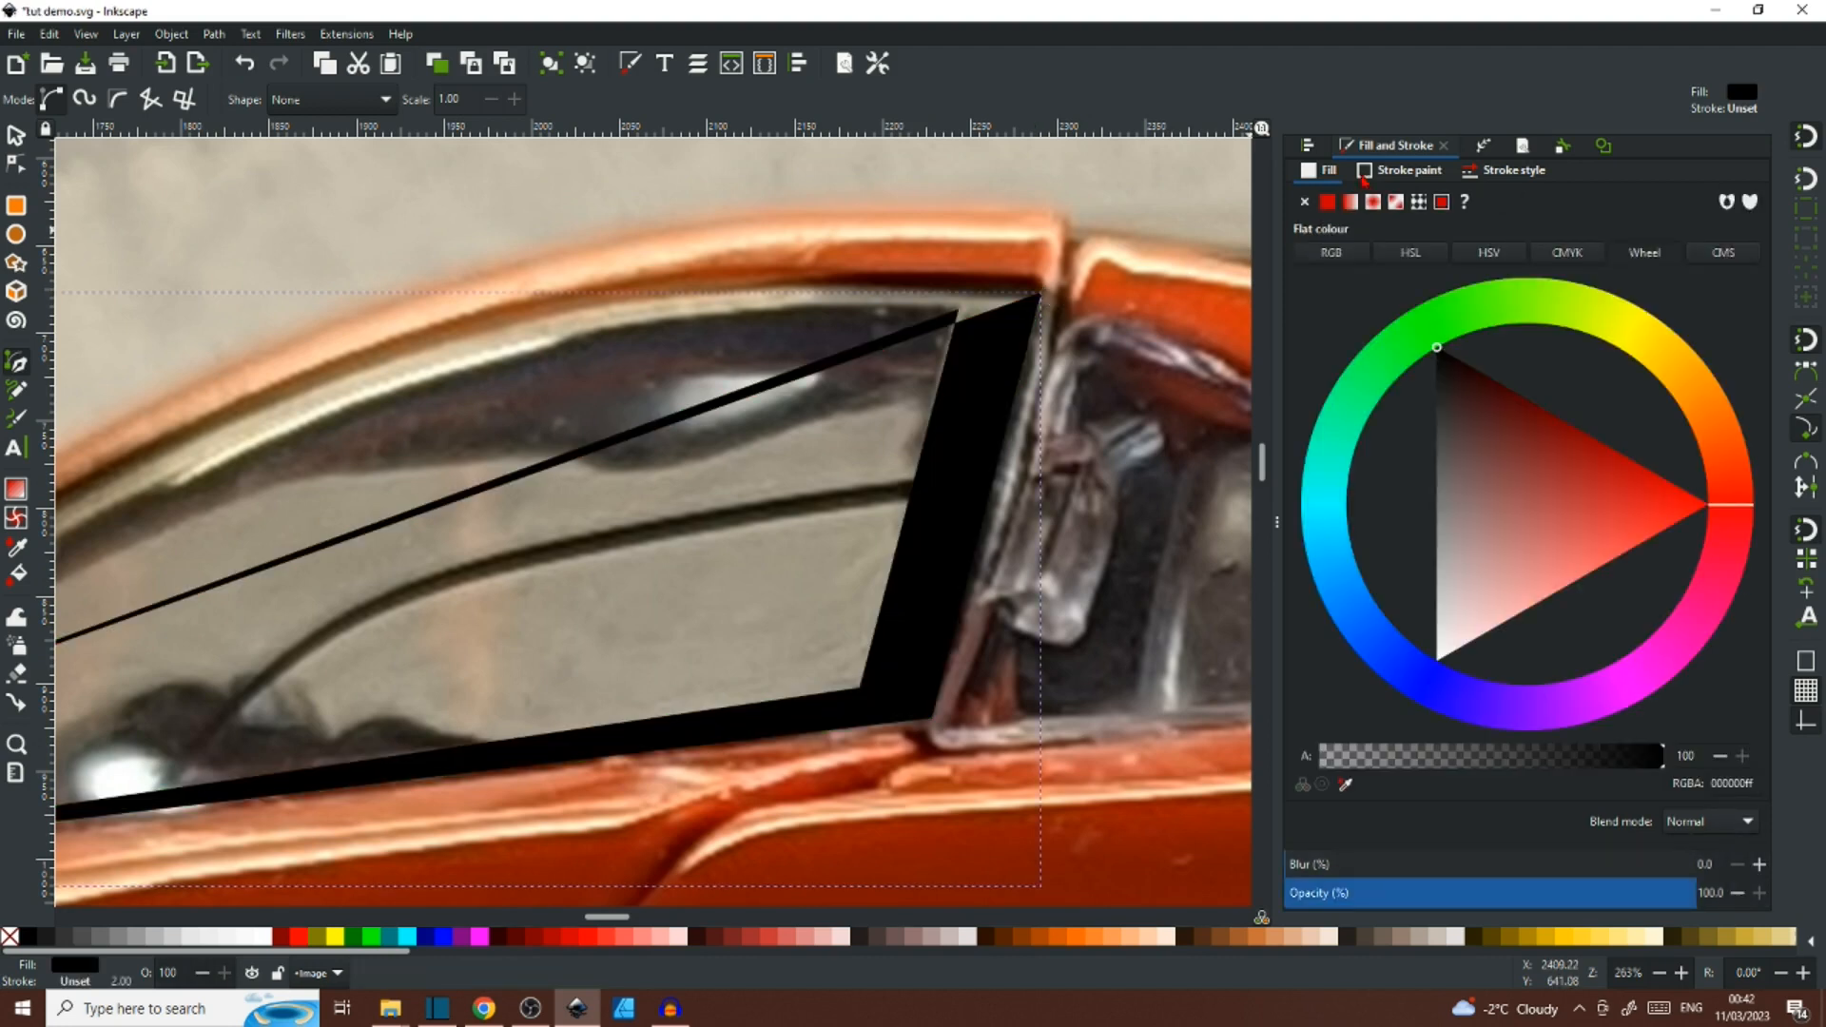
# Remove the fill from the window frame outline and give it a yellow stroke.
pyautogui.click(1306, 205)
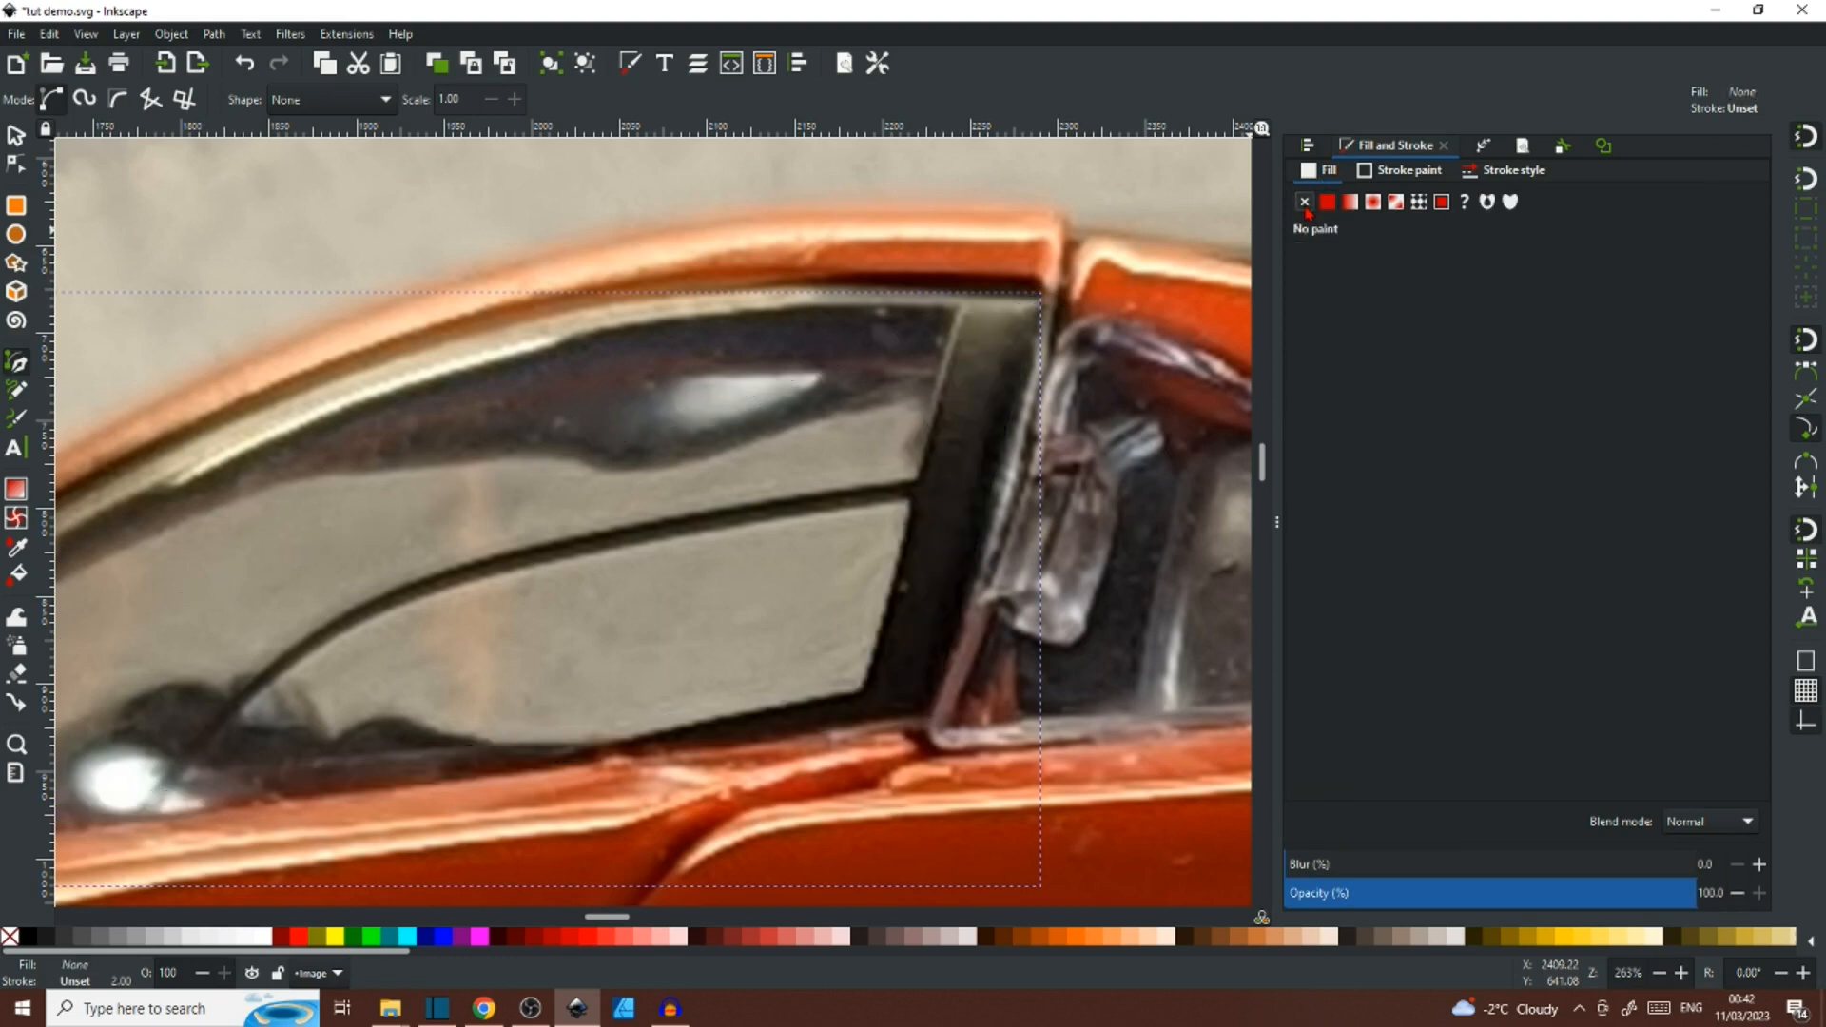
pyautogui.click(1410, 177)
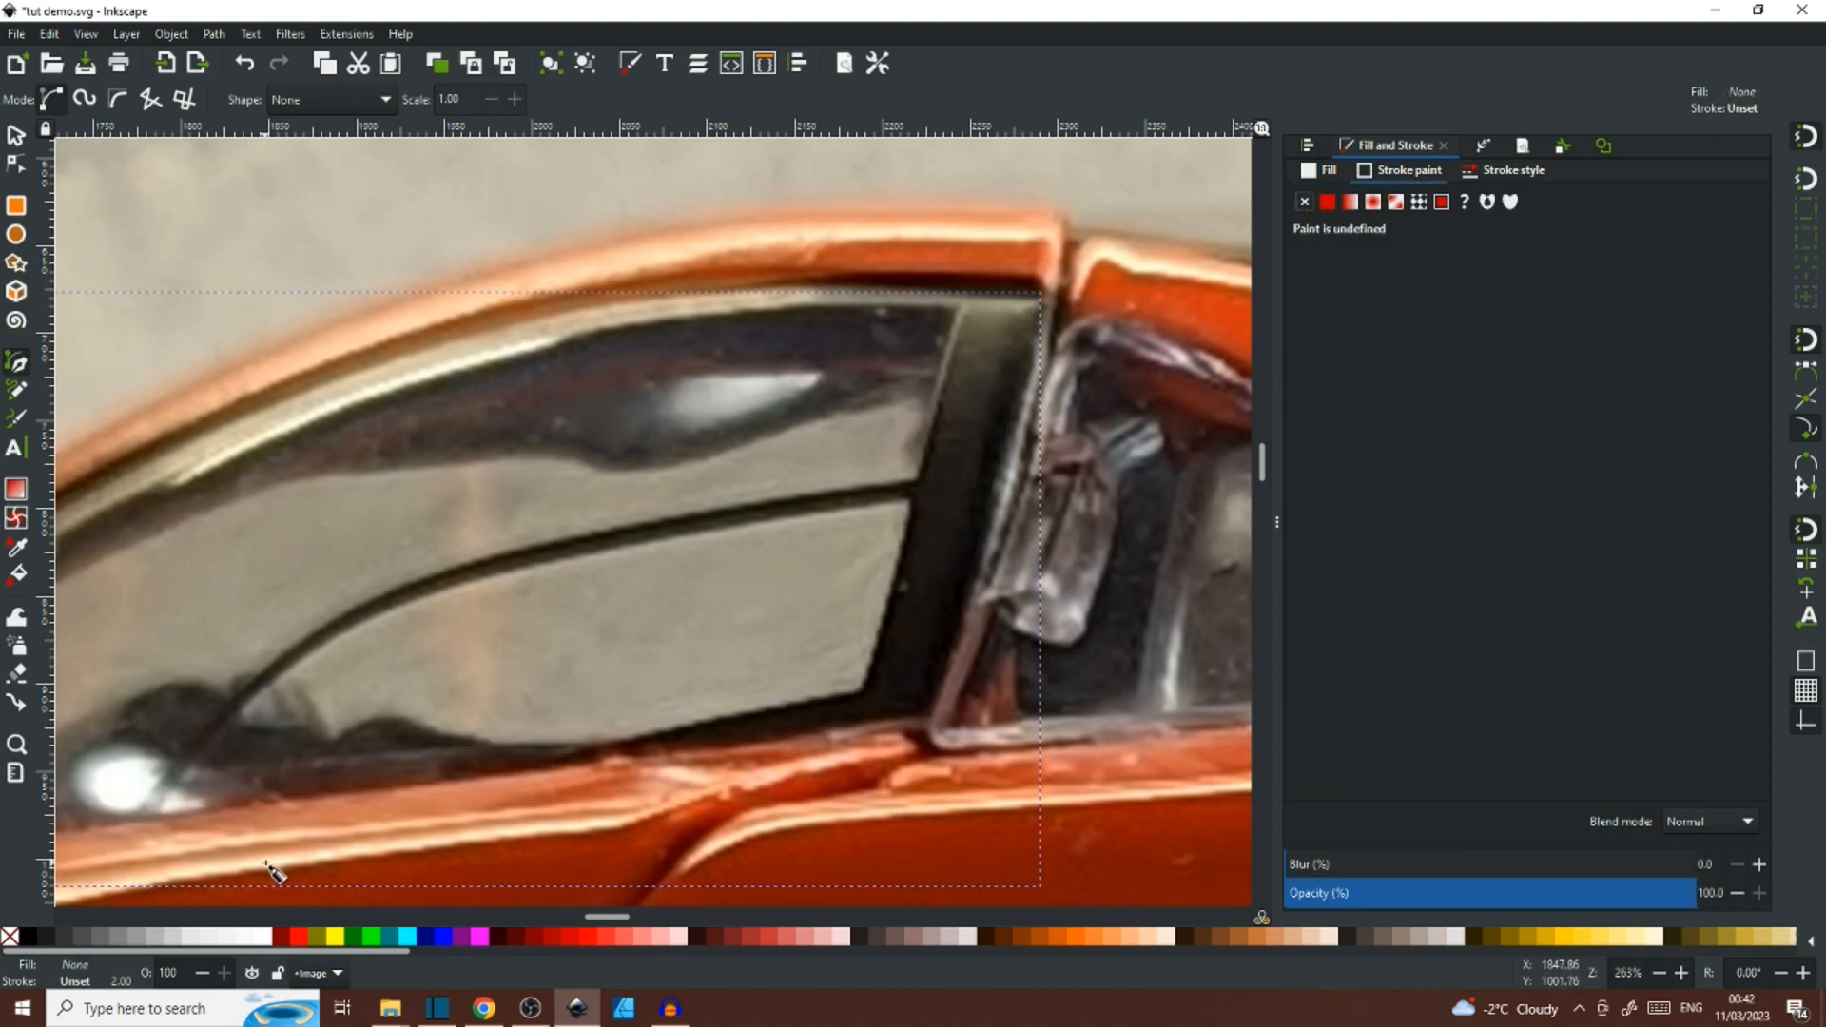
pyautogui.keyDown('shift'); pyautogui.click(335, 937); pyautogui.keyUp('shift')
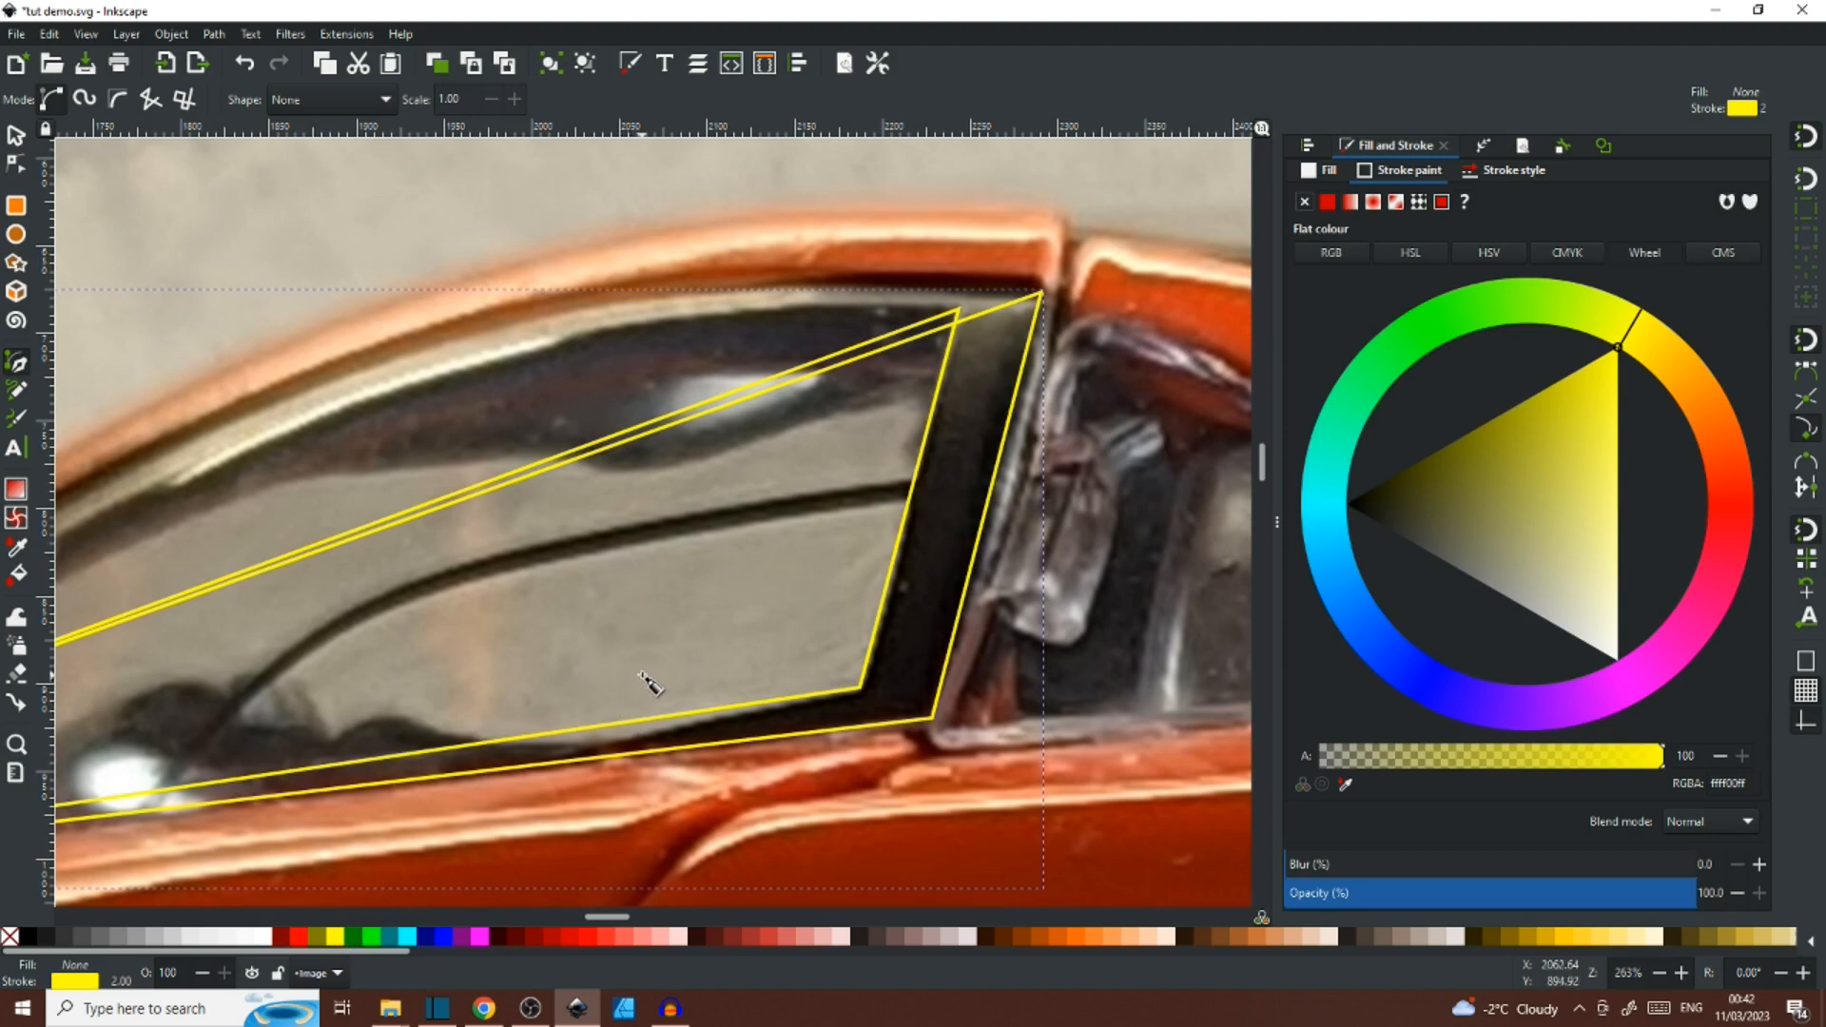
# Bend the outer upper edge of the window frame outline into a curve that follows the roofline.
pyautogui.press('n')
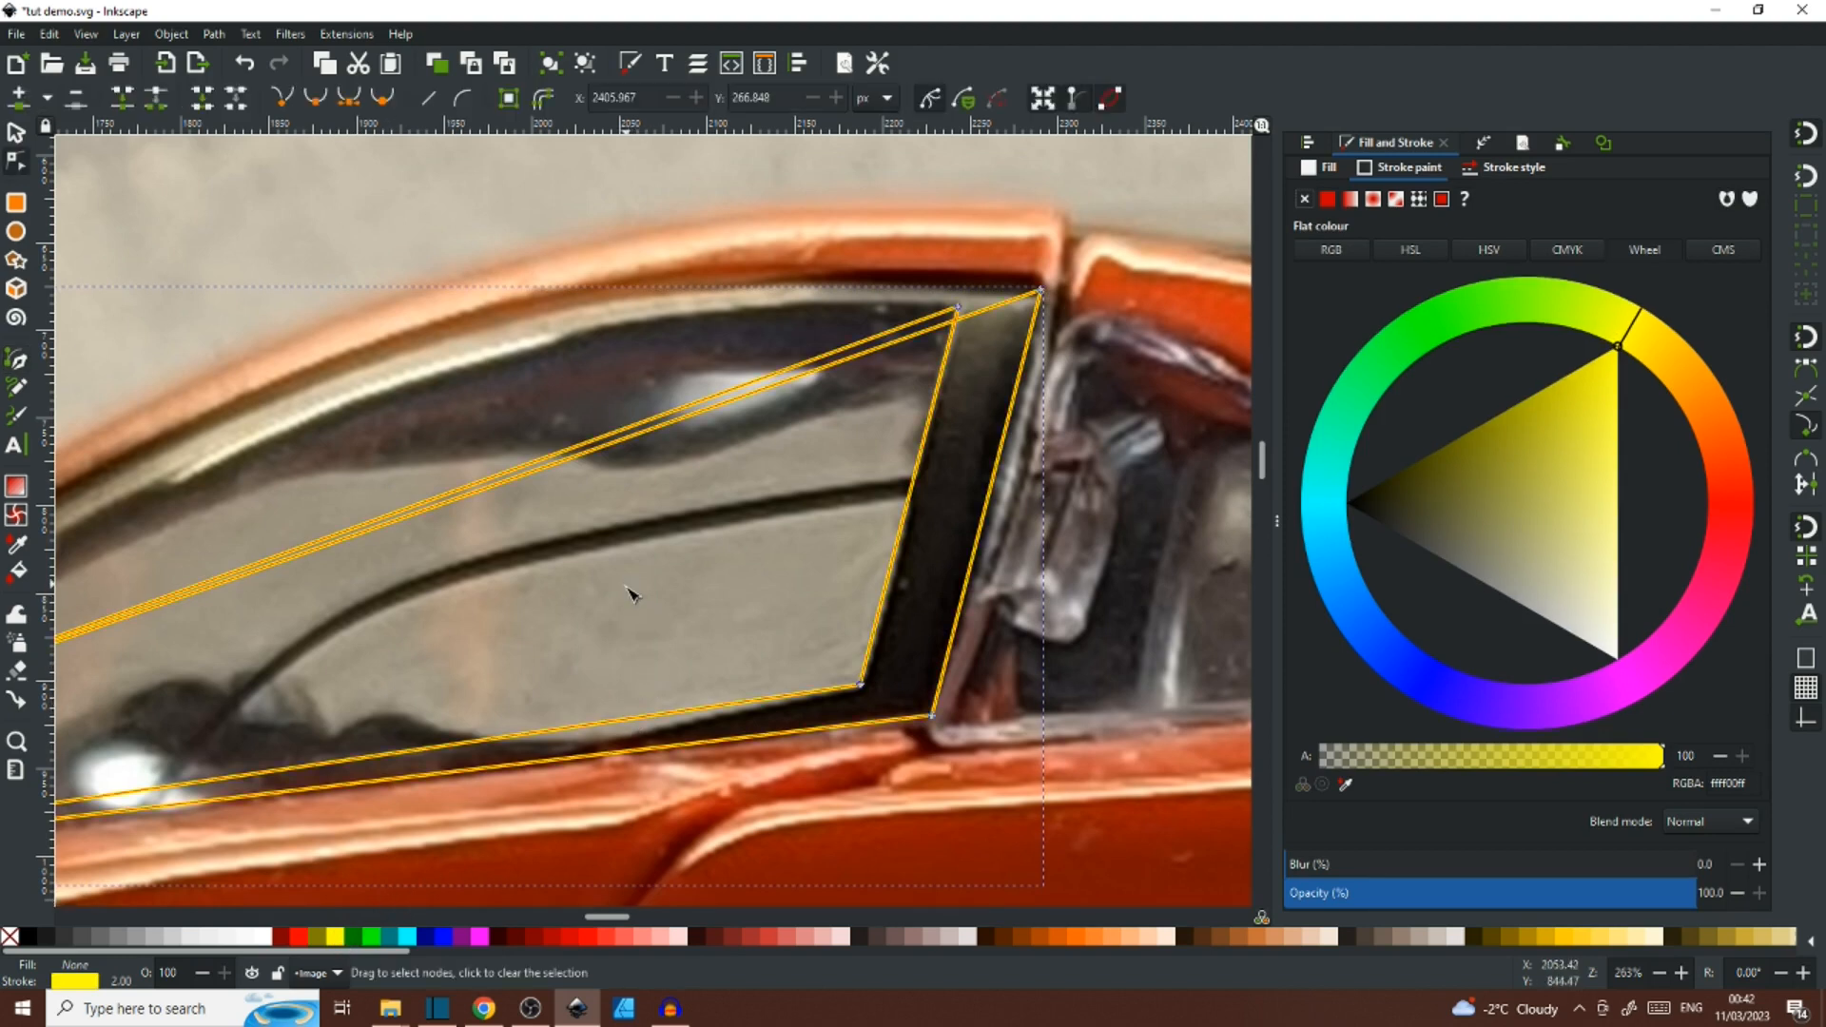
pyautogui.moveTo(581, 520); pyautogui.dragTo(971, 473)
pyautogui.moveTo(999, 399); pyautogui.dragTo(786, 457)
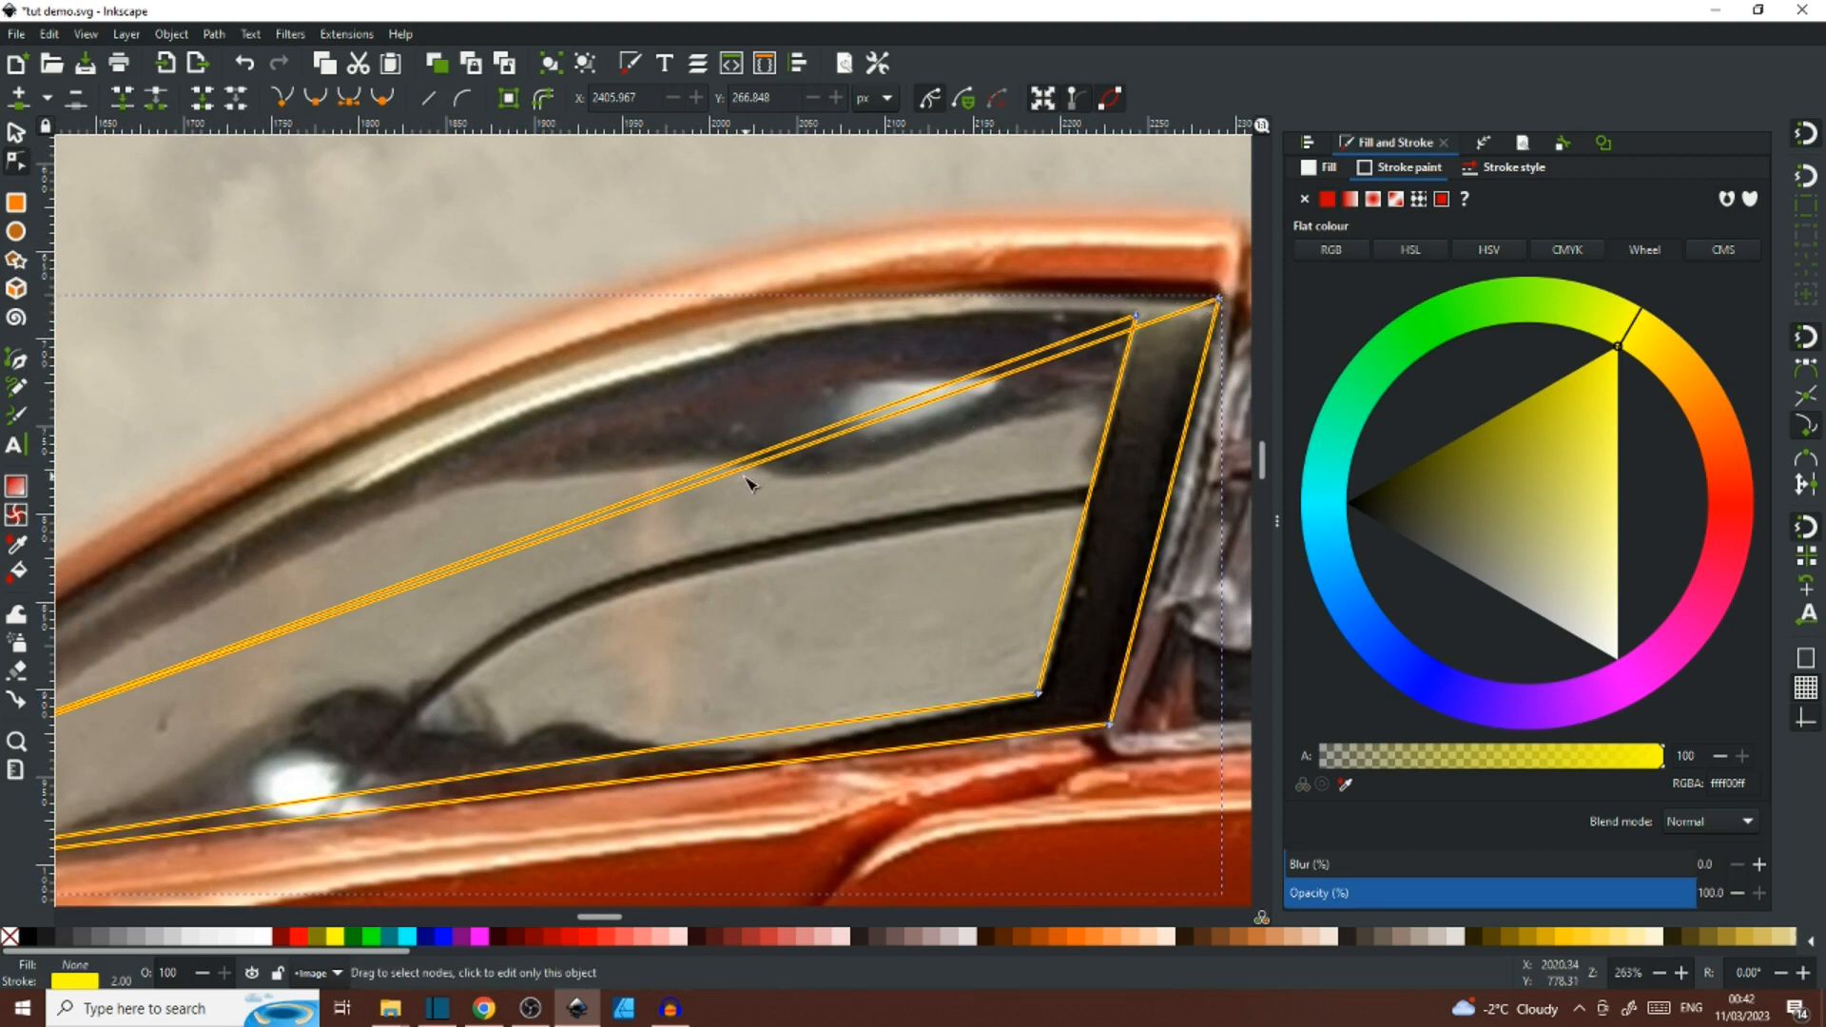
pyautogui.moveTo(723, 474); pyautogui.dragTo(664, 350)
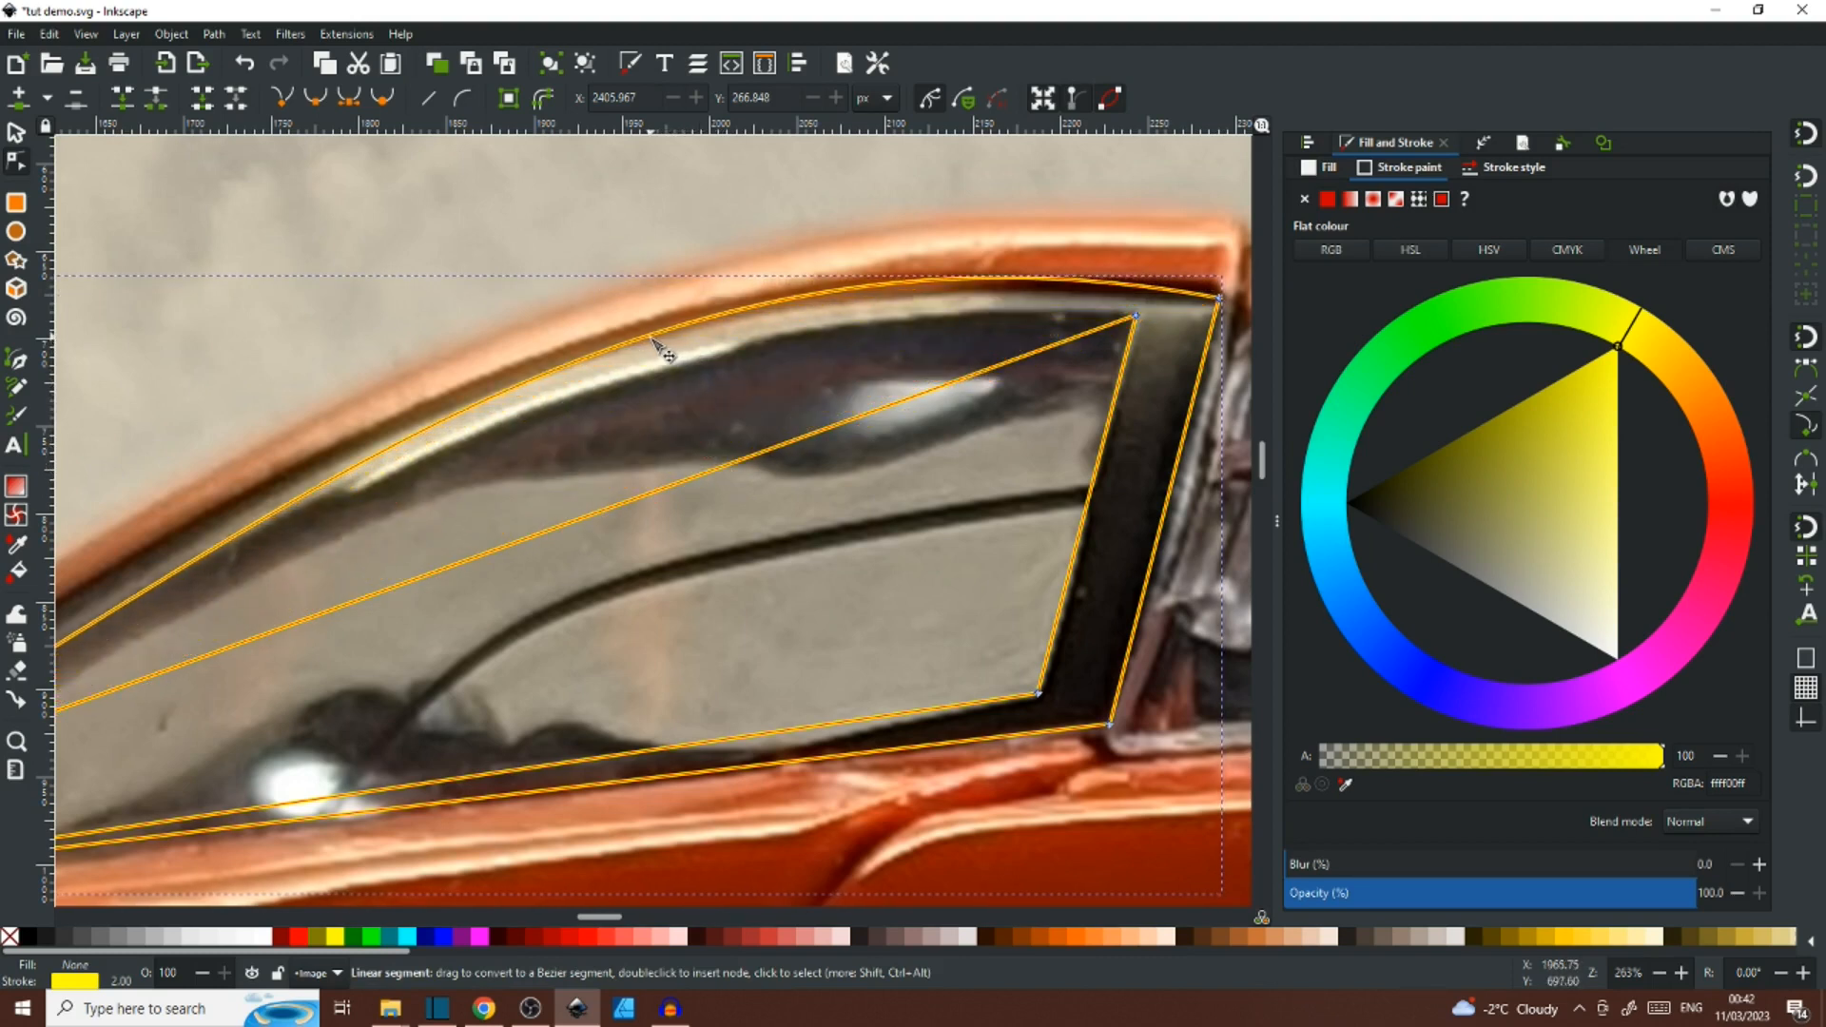
pyautogui.click(1223, 297)
pyautogui.moveTo(609, 430); pyautogui.dragTo(1106, 224)
pyautogui.moveTo(692, 414); pyautogui.dragTo(587, 390)
pyautogui.moveTo(820, 340); pyautogui.dragTo(351, 503)
pyautogui.moveTo(934, 322); pyautogui.dragTo(771, 384)
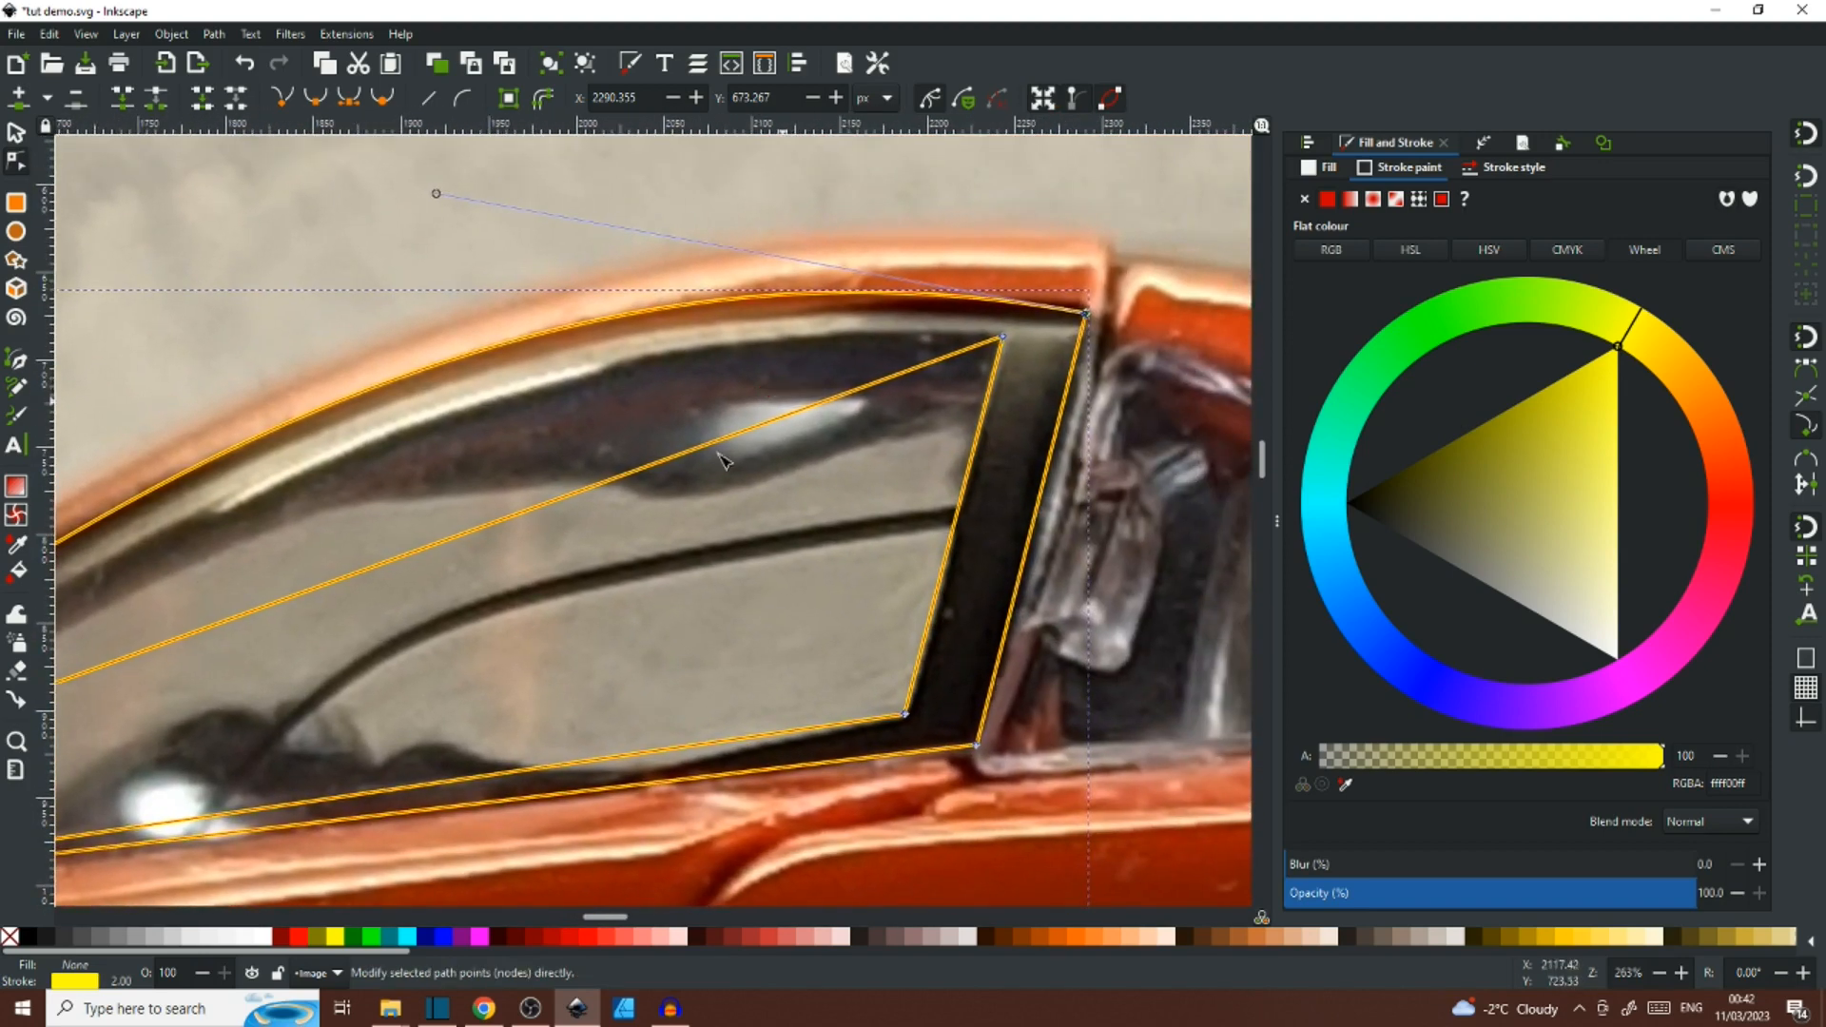
# Curve the frame's inner upper edge to match the window top and nudge the inner lower edge slightly down along the sill.
pyautogui.moveTo(461, 585); pyautogui.dragTo(563, 361)
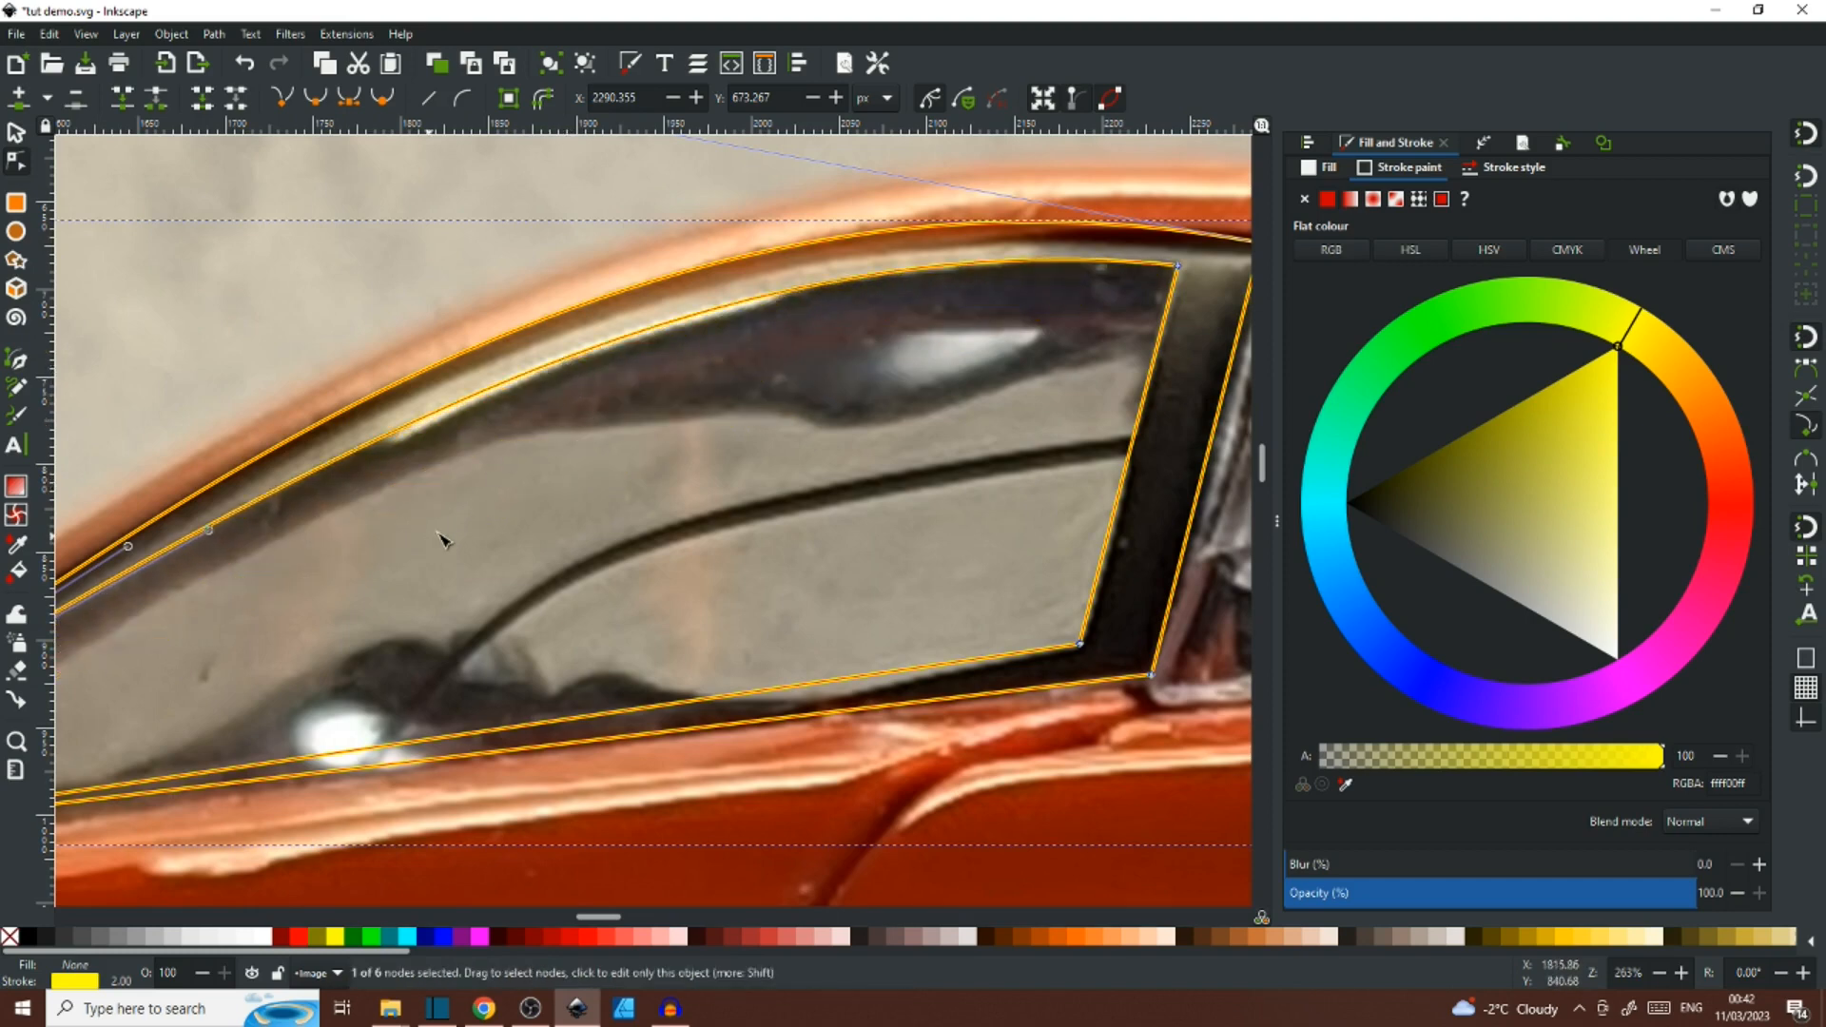
pyautogui.moveTo(440, 534); pyautogui.dragTo(774, 333)
pyautogui.moveTo(931, 362); pyautogui.dragTo(529, 400)
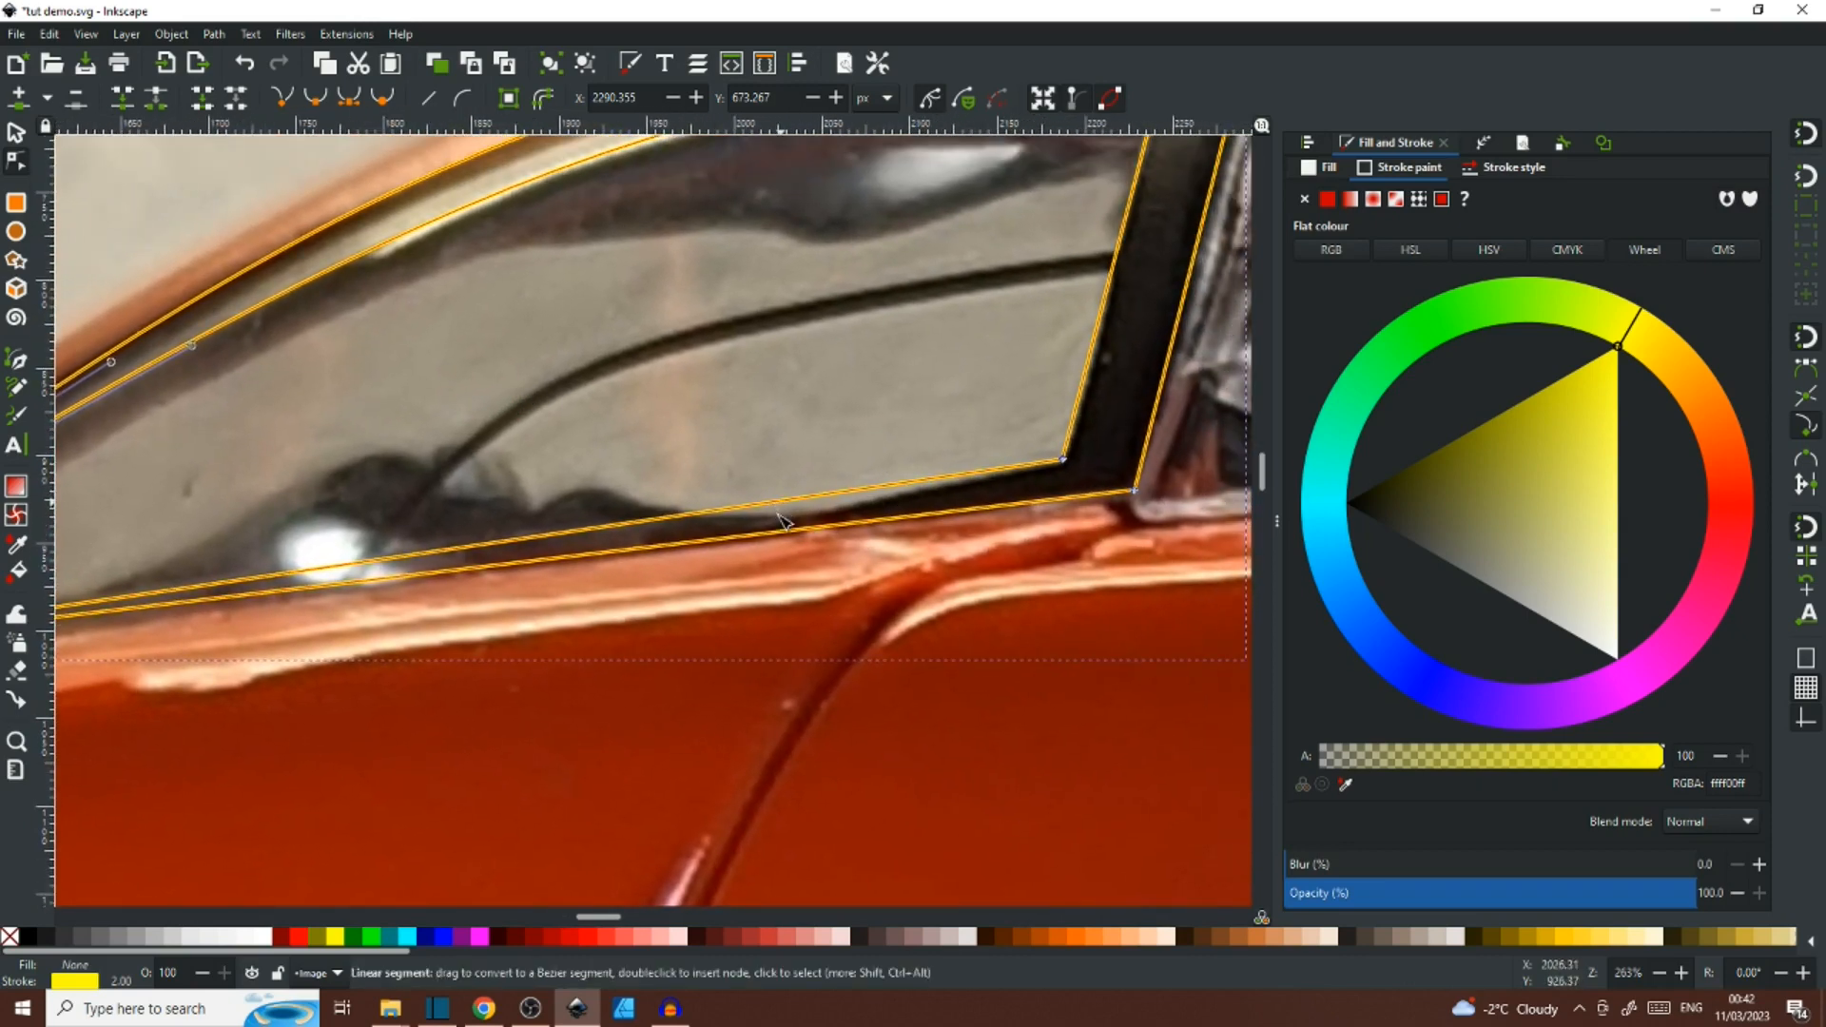
pyautogui.moveTo(447, 558); pyautogui.dragTo(652, 400)
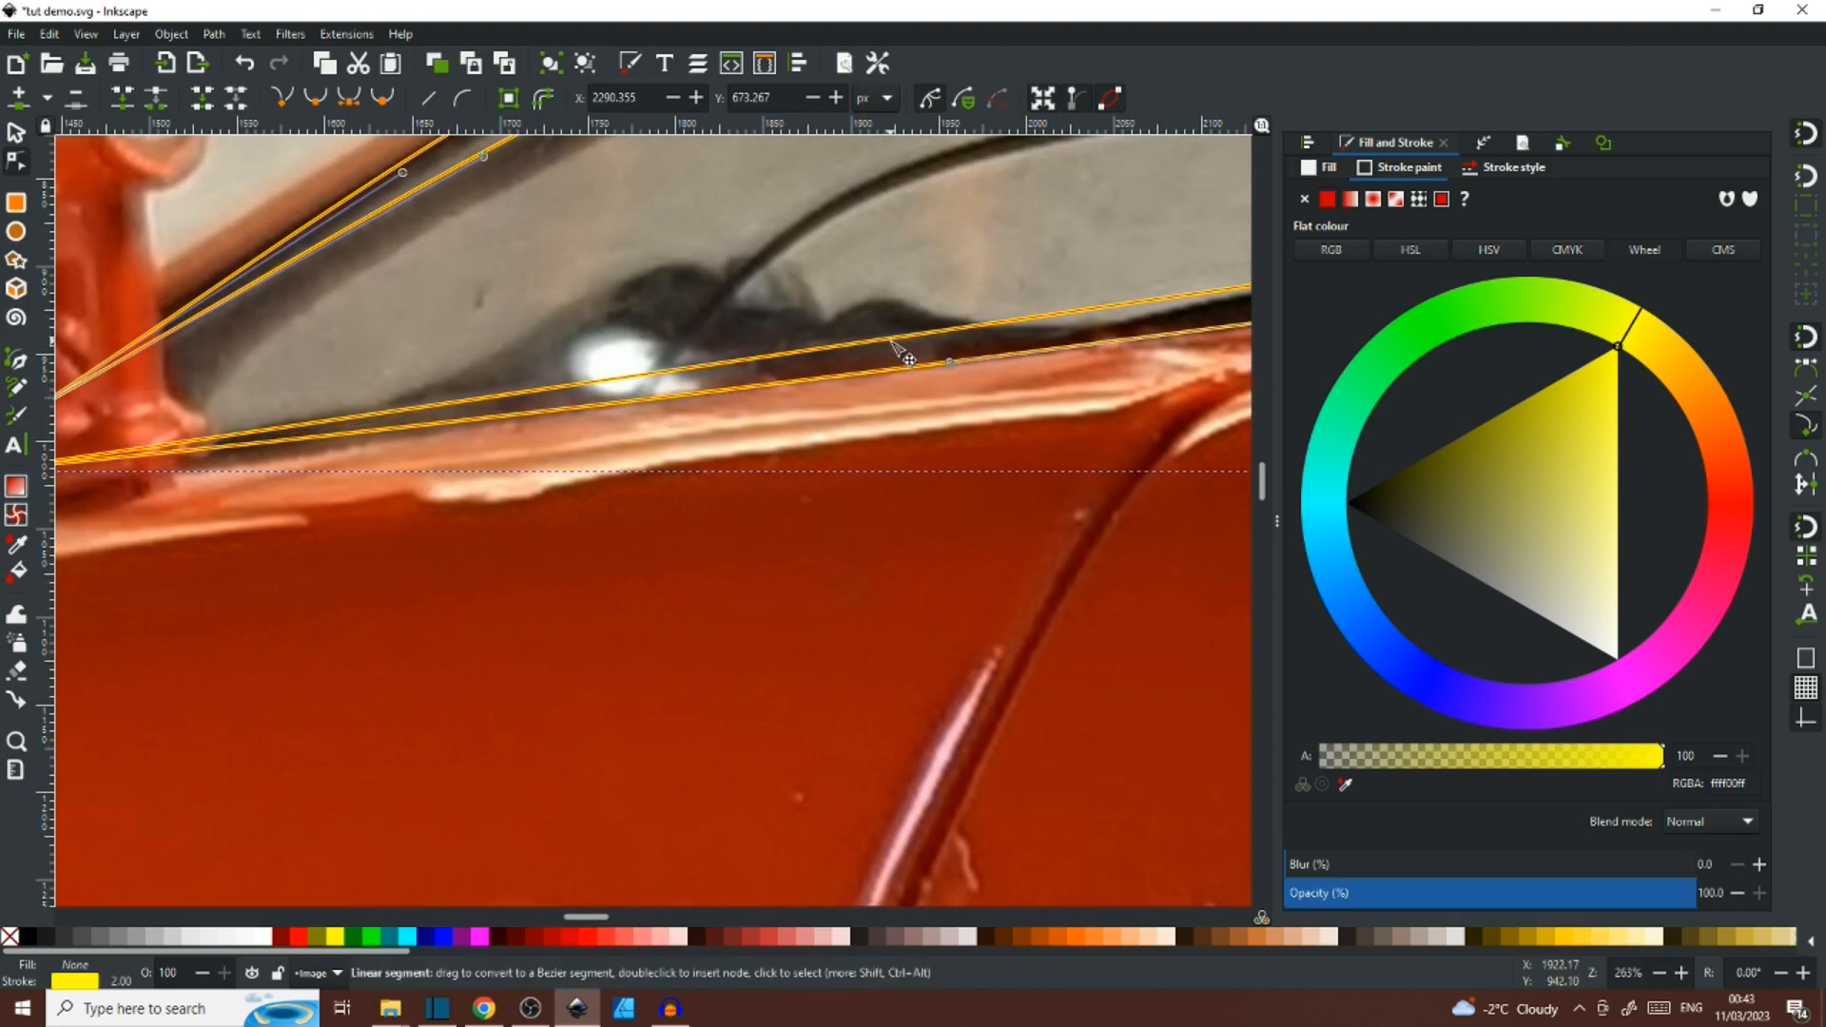
pyautogui.moveTo(892, 339); pyautogui.dragTo(889, 350)
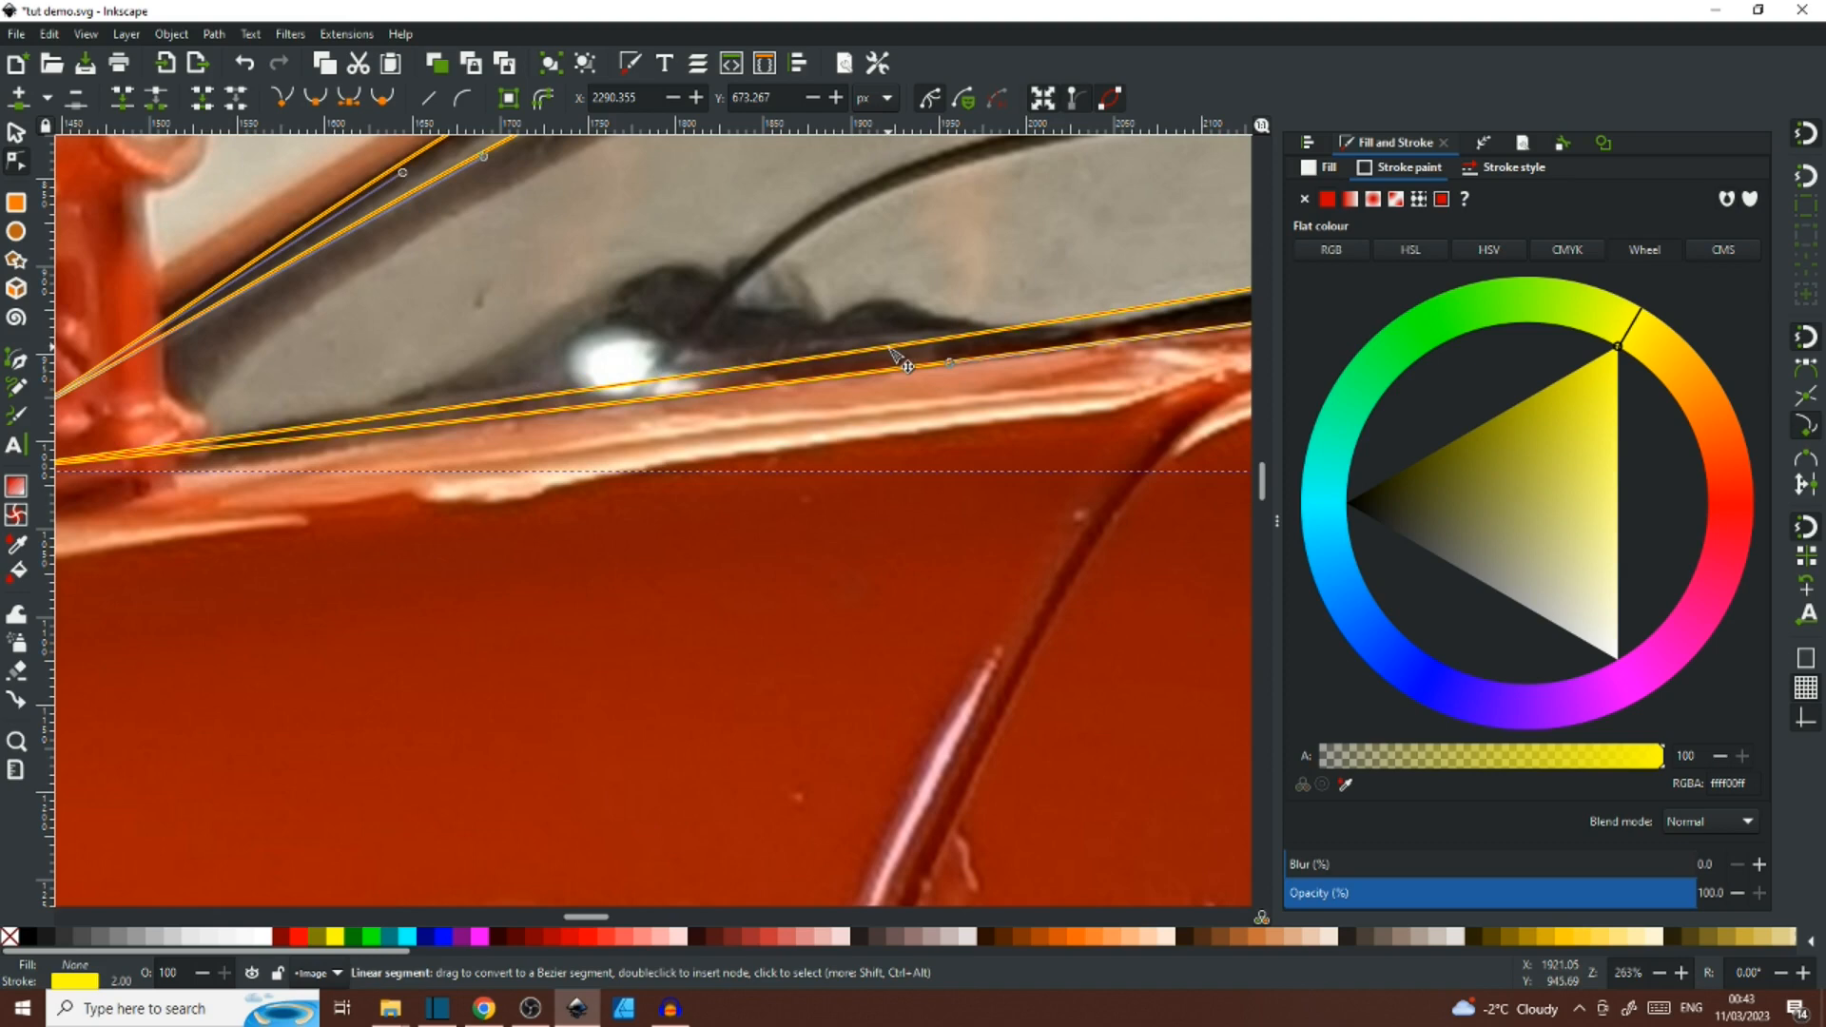
pyautogui.moveTo(950, 283); pyautogui.dragTo(804, 429)
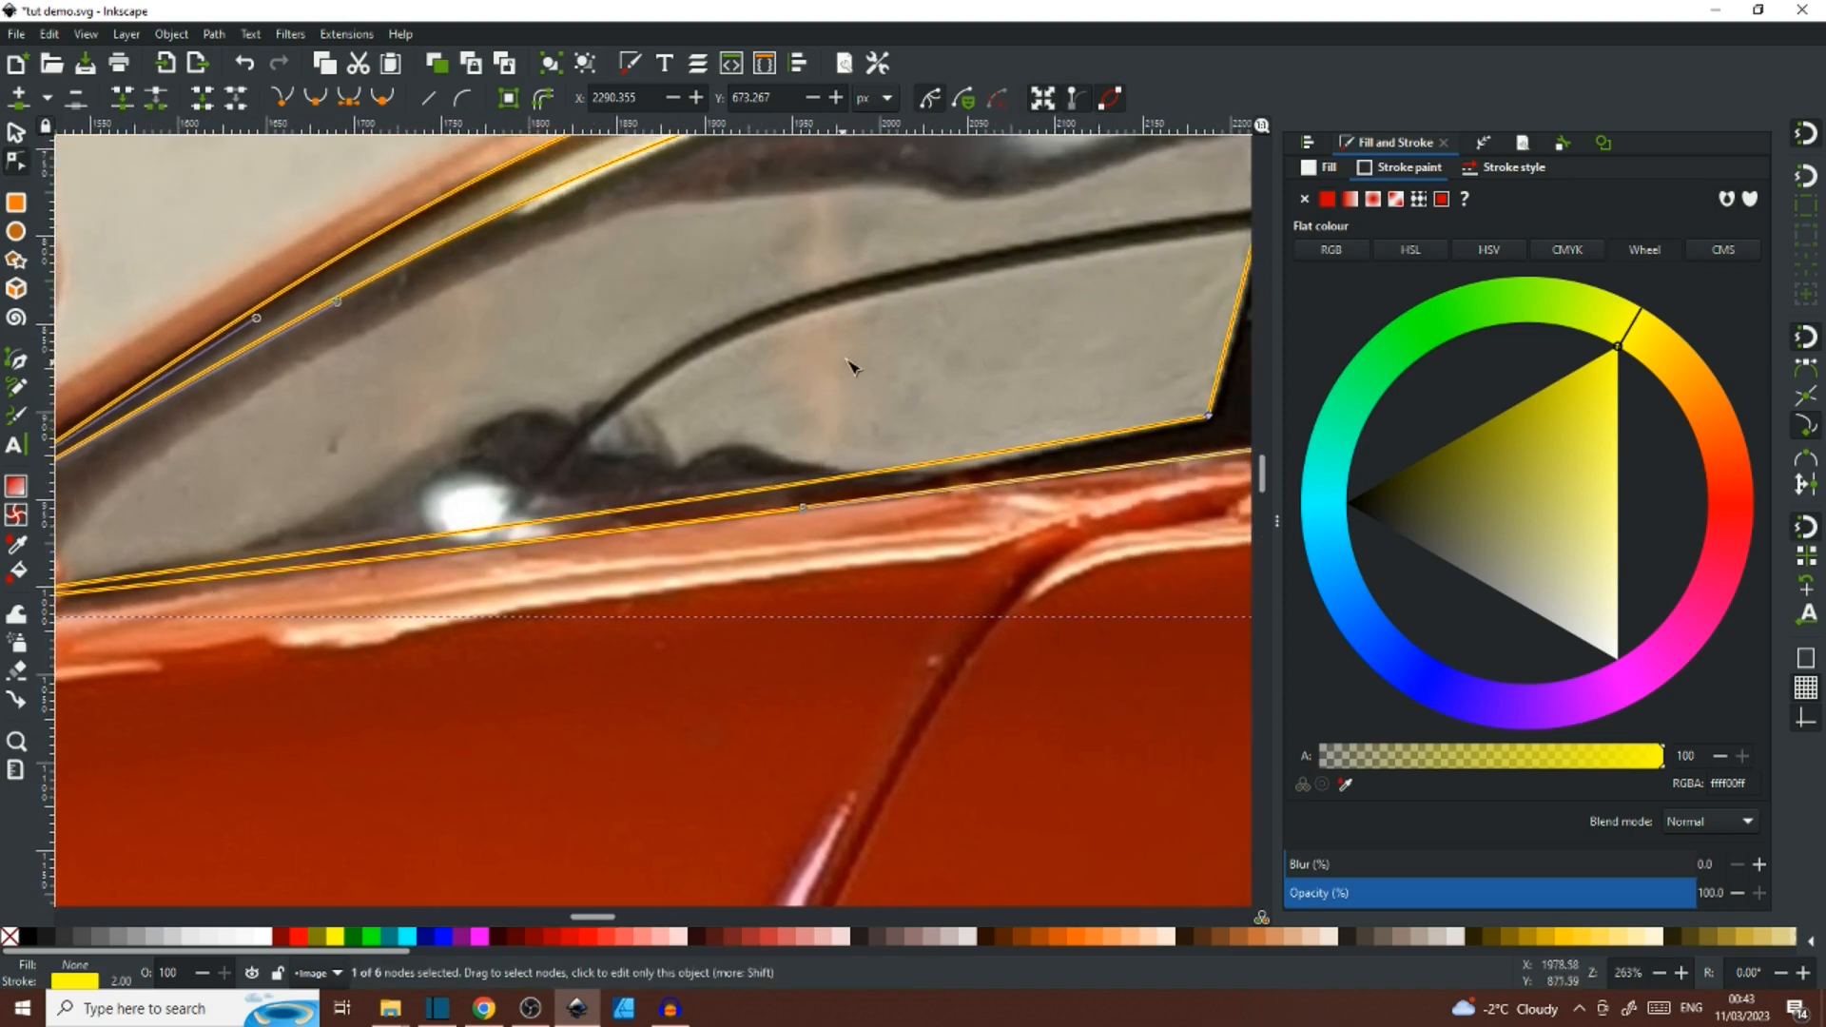
# Fill the window frame shape with solid black, remove its yellow stroke and deselect it.
pyautogui.keyDown('ctrl'); pyautogui.scroll(-1, 865, 344); pyautogui.keyUp('ctrl')
pyautogui.moveTo(901, 304); pyautogui.dragTo(831, 423)
pyautogui.click(1328, 169)
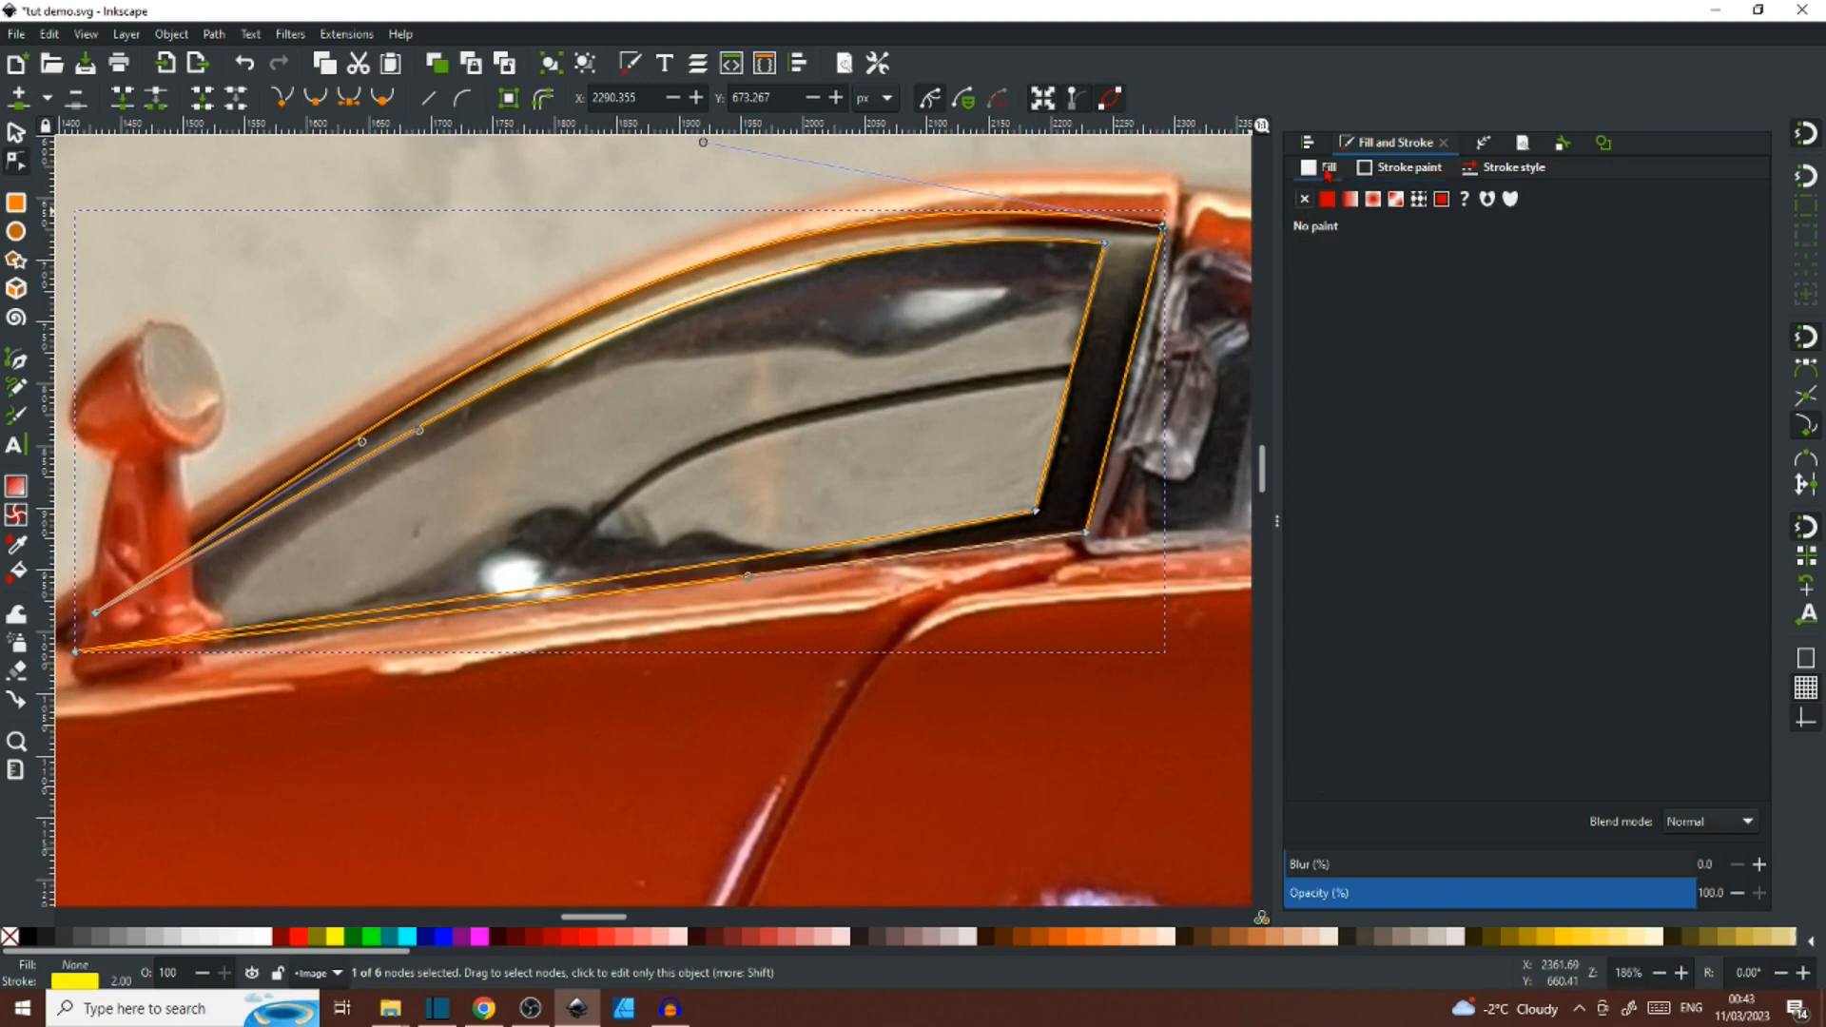
pyautogui.click(1328, 200)
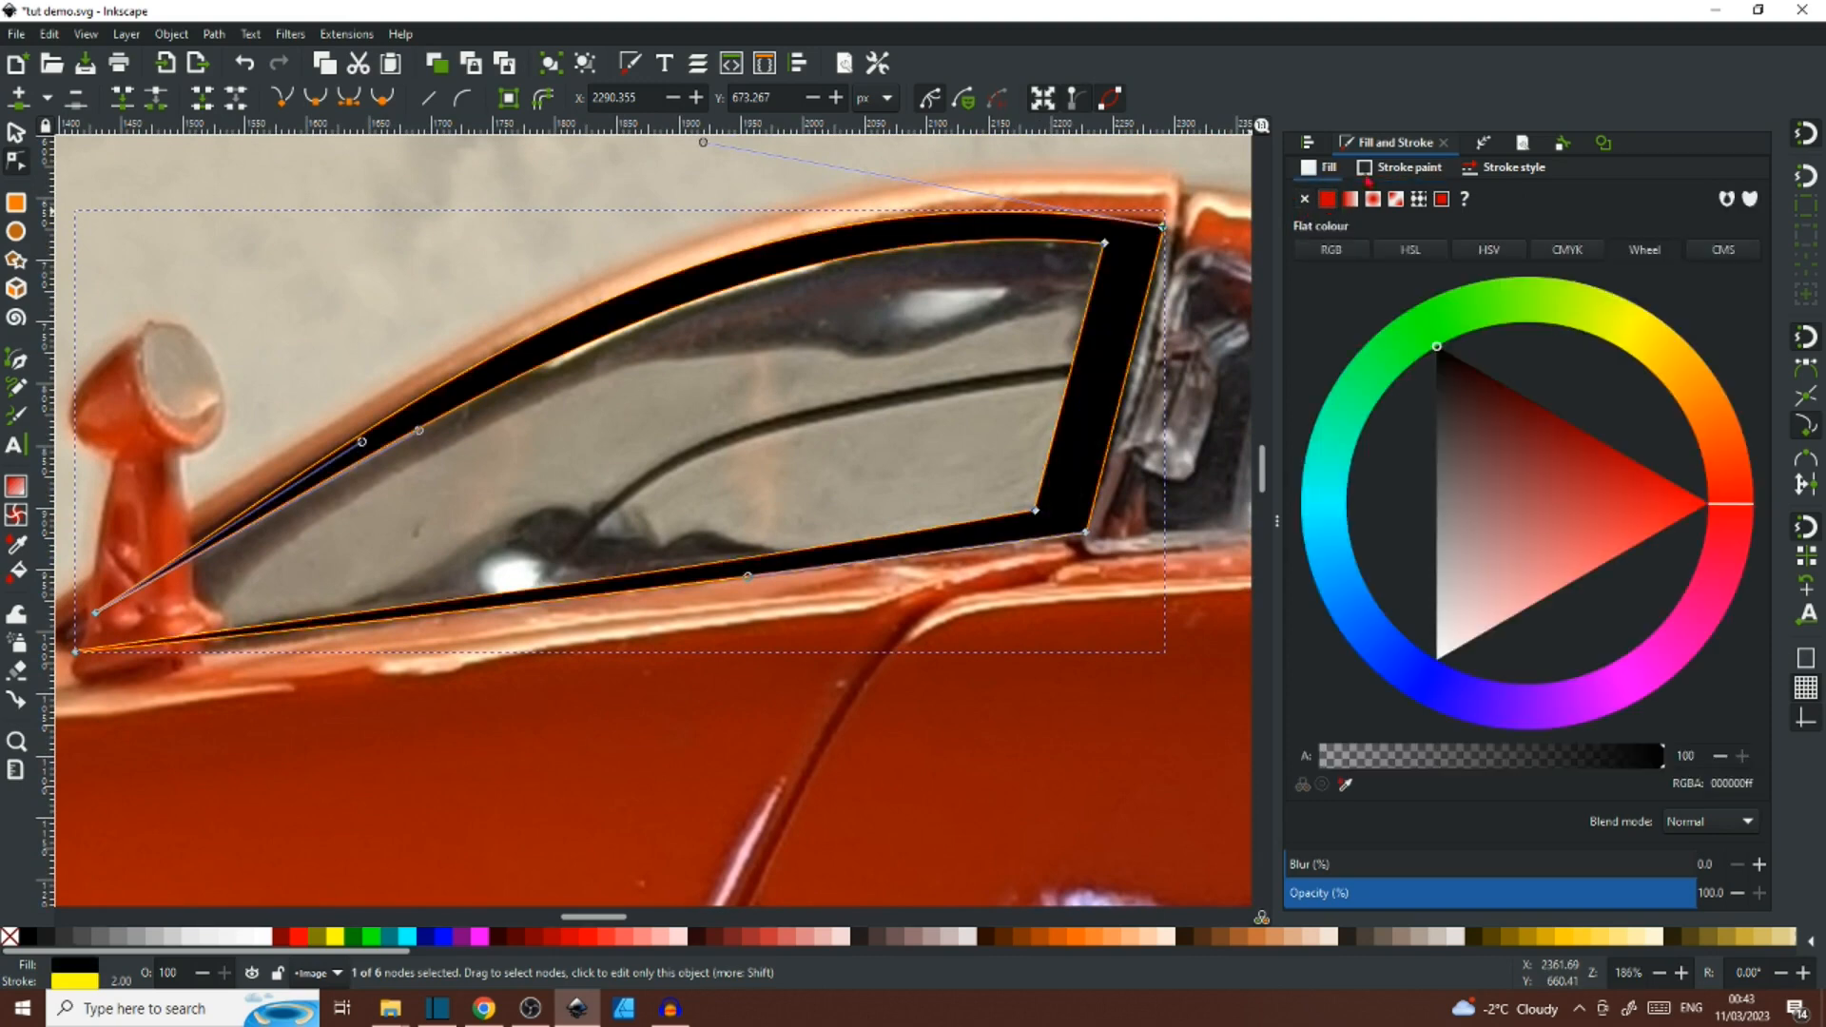
pyautogui.click(1402, 171)
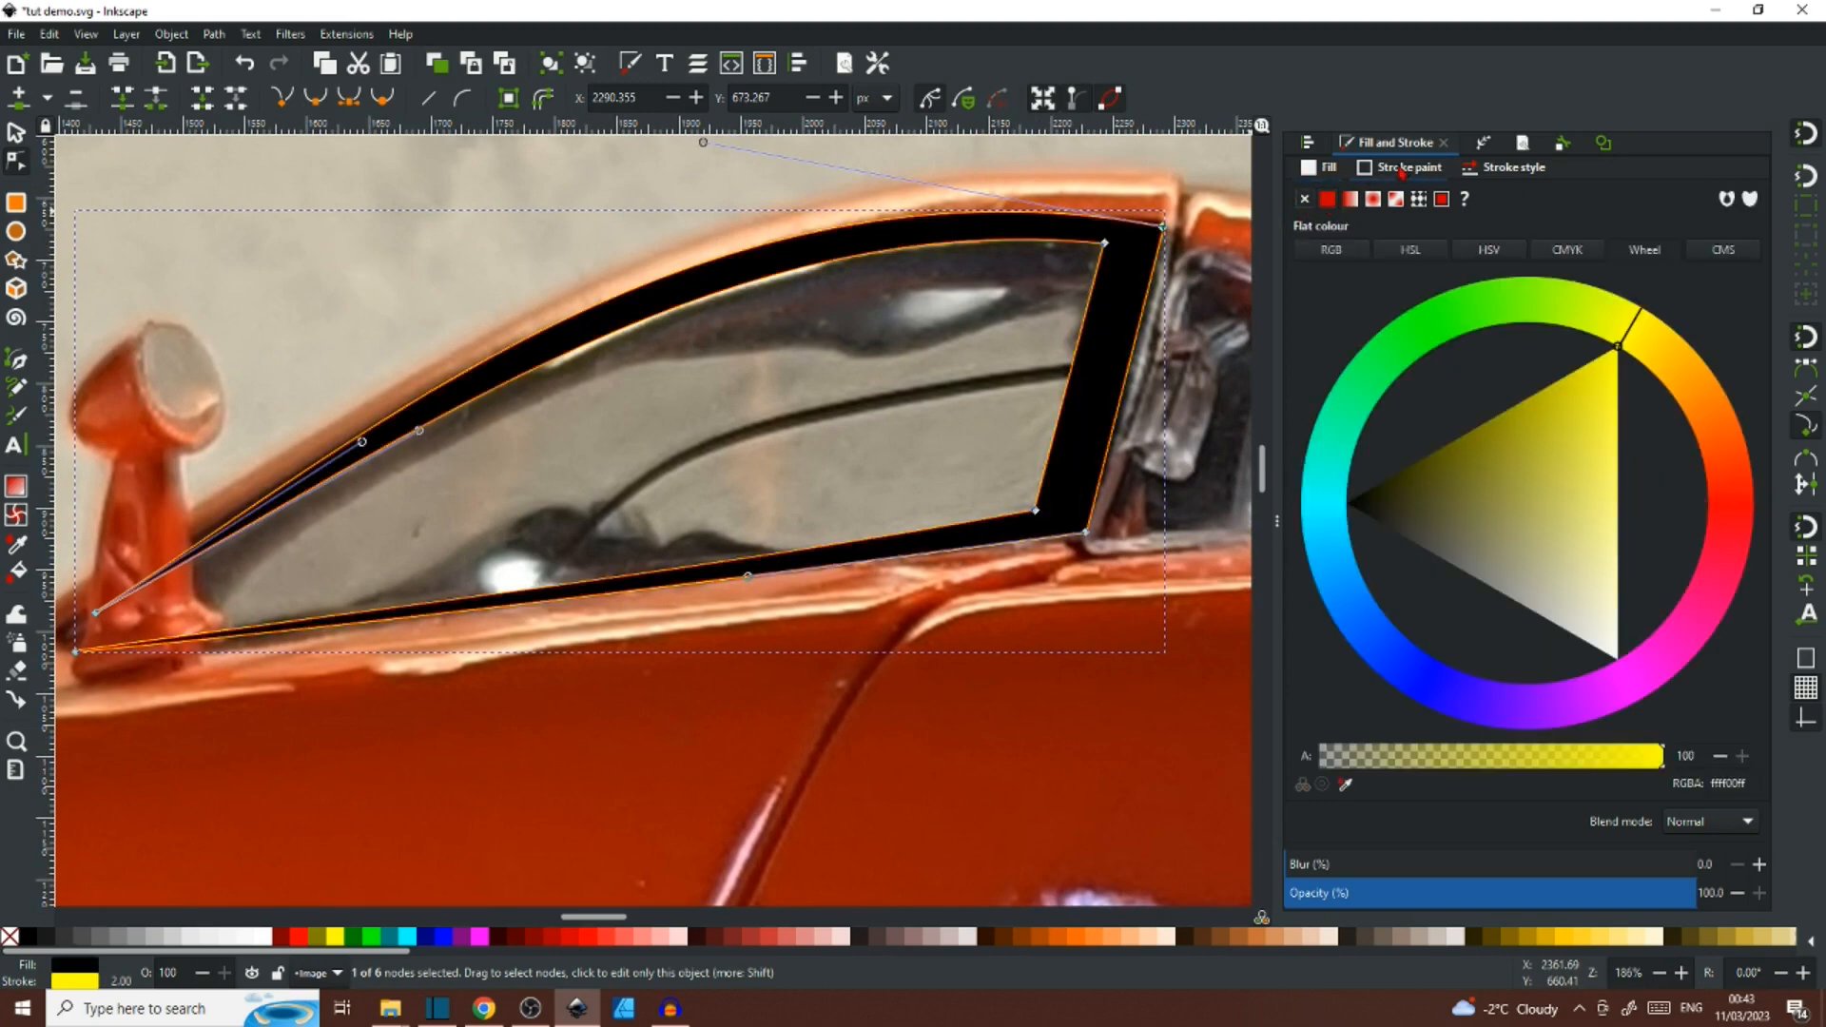
pyautogui.click(1306, 201)
pyautogui.press('Escape')
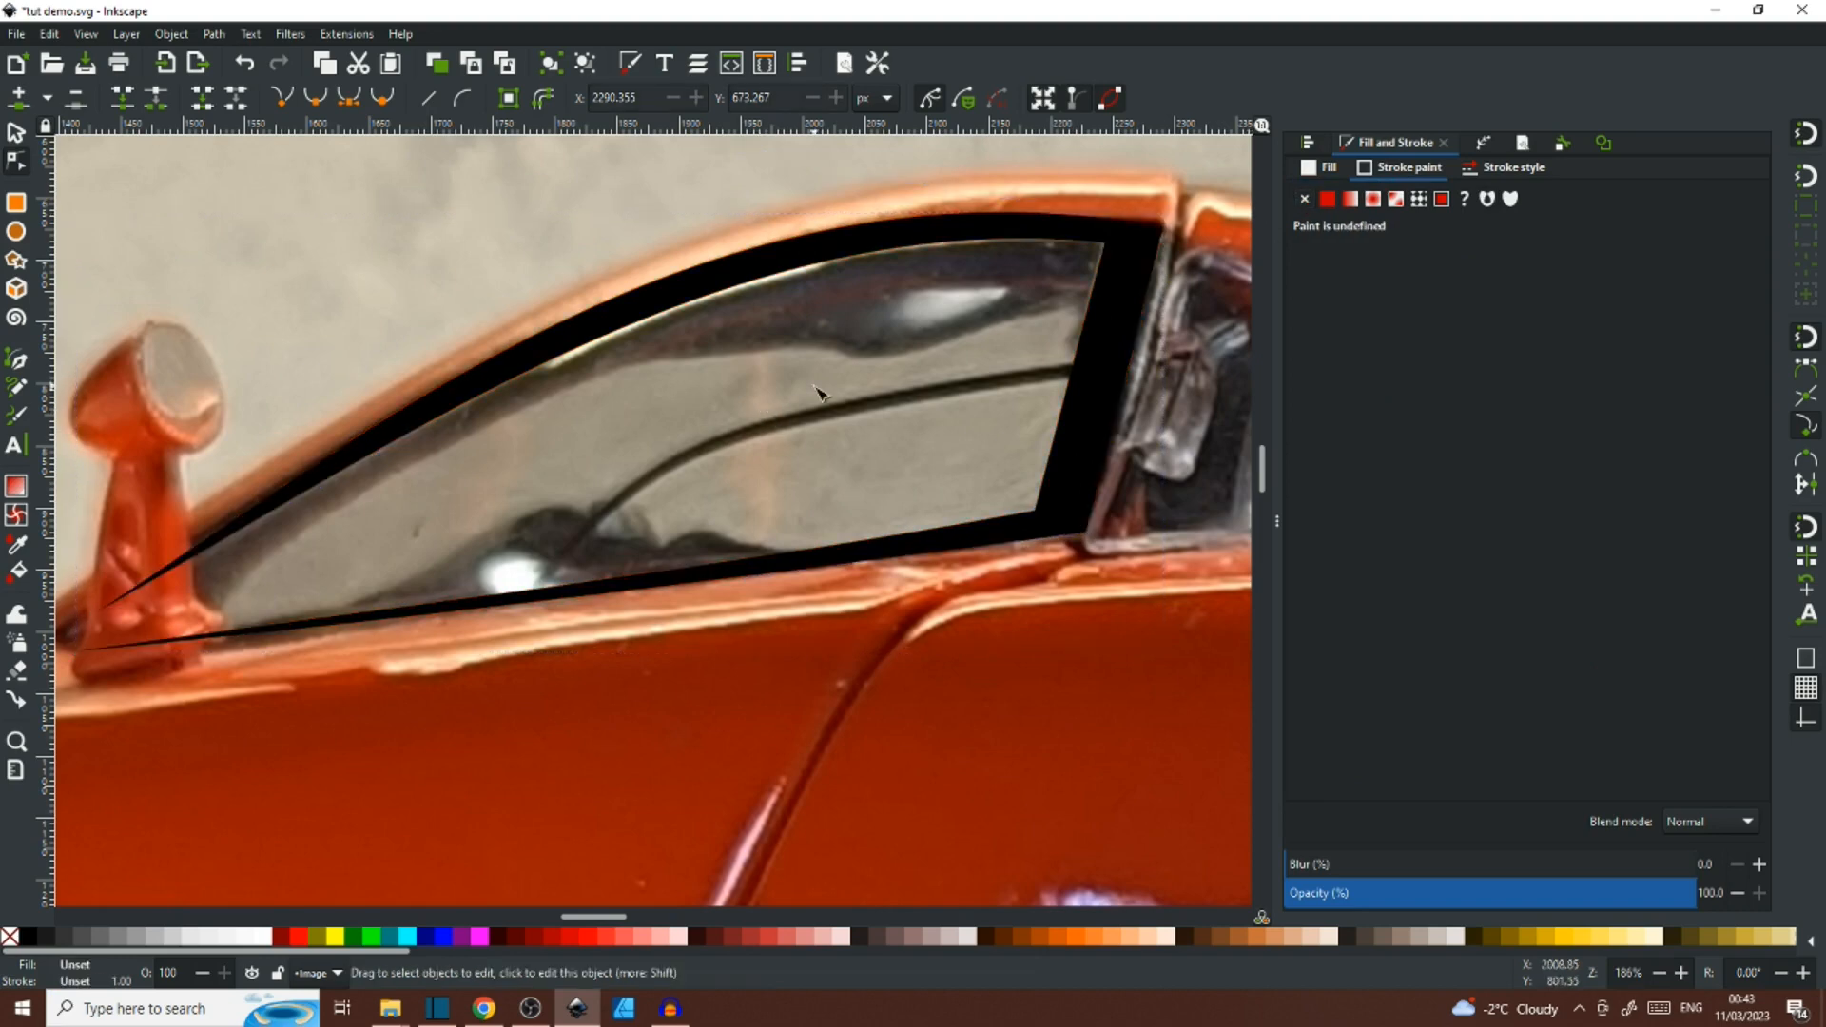
# Examine the finished orange illustration above the photo as a reference for the window details.
pyautogui.keyDown('ctrl'); pyautogui.scroll(-3, 816, 394); pyautogui.keyUp('ctrl')
pyautogui.scroll(6, 816, 394)
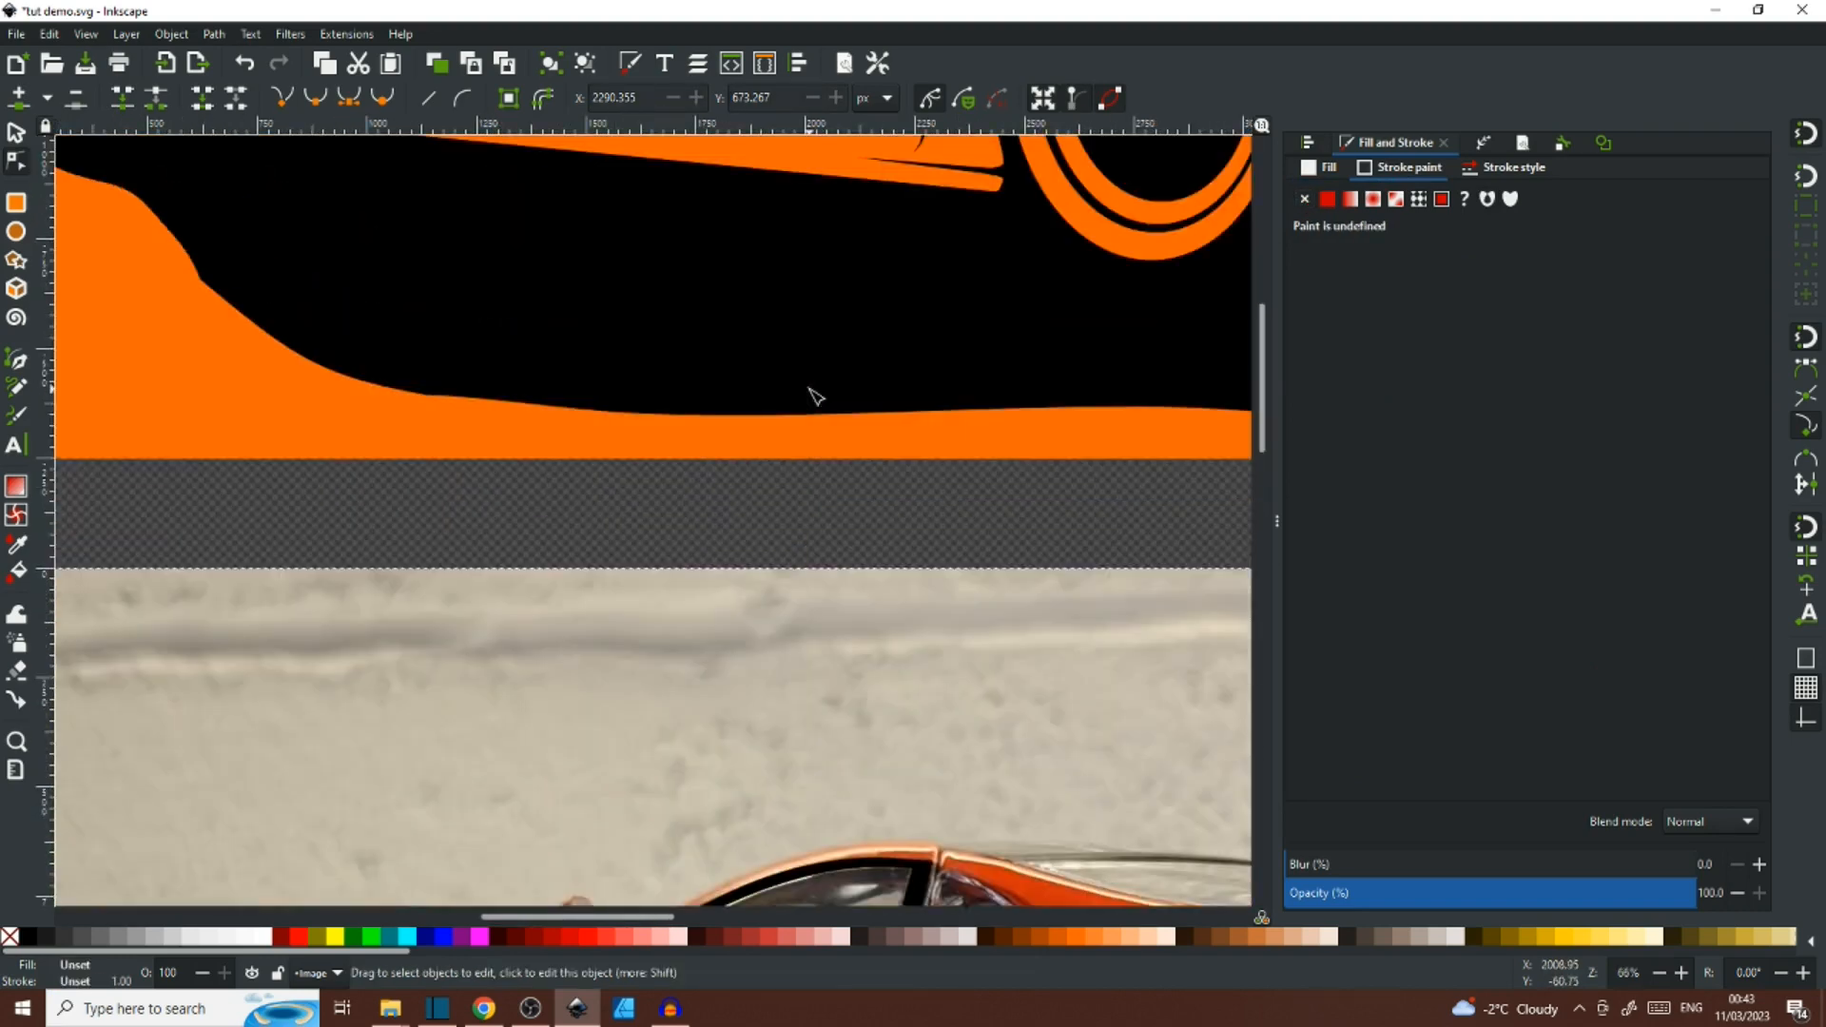
pyautogui.scroll(10, 814, 395)
pyautogui.scroll(-12, 816, 393)
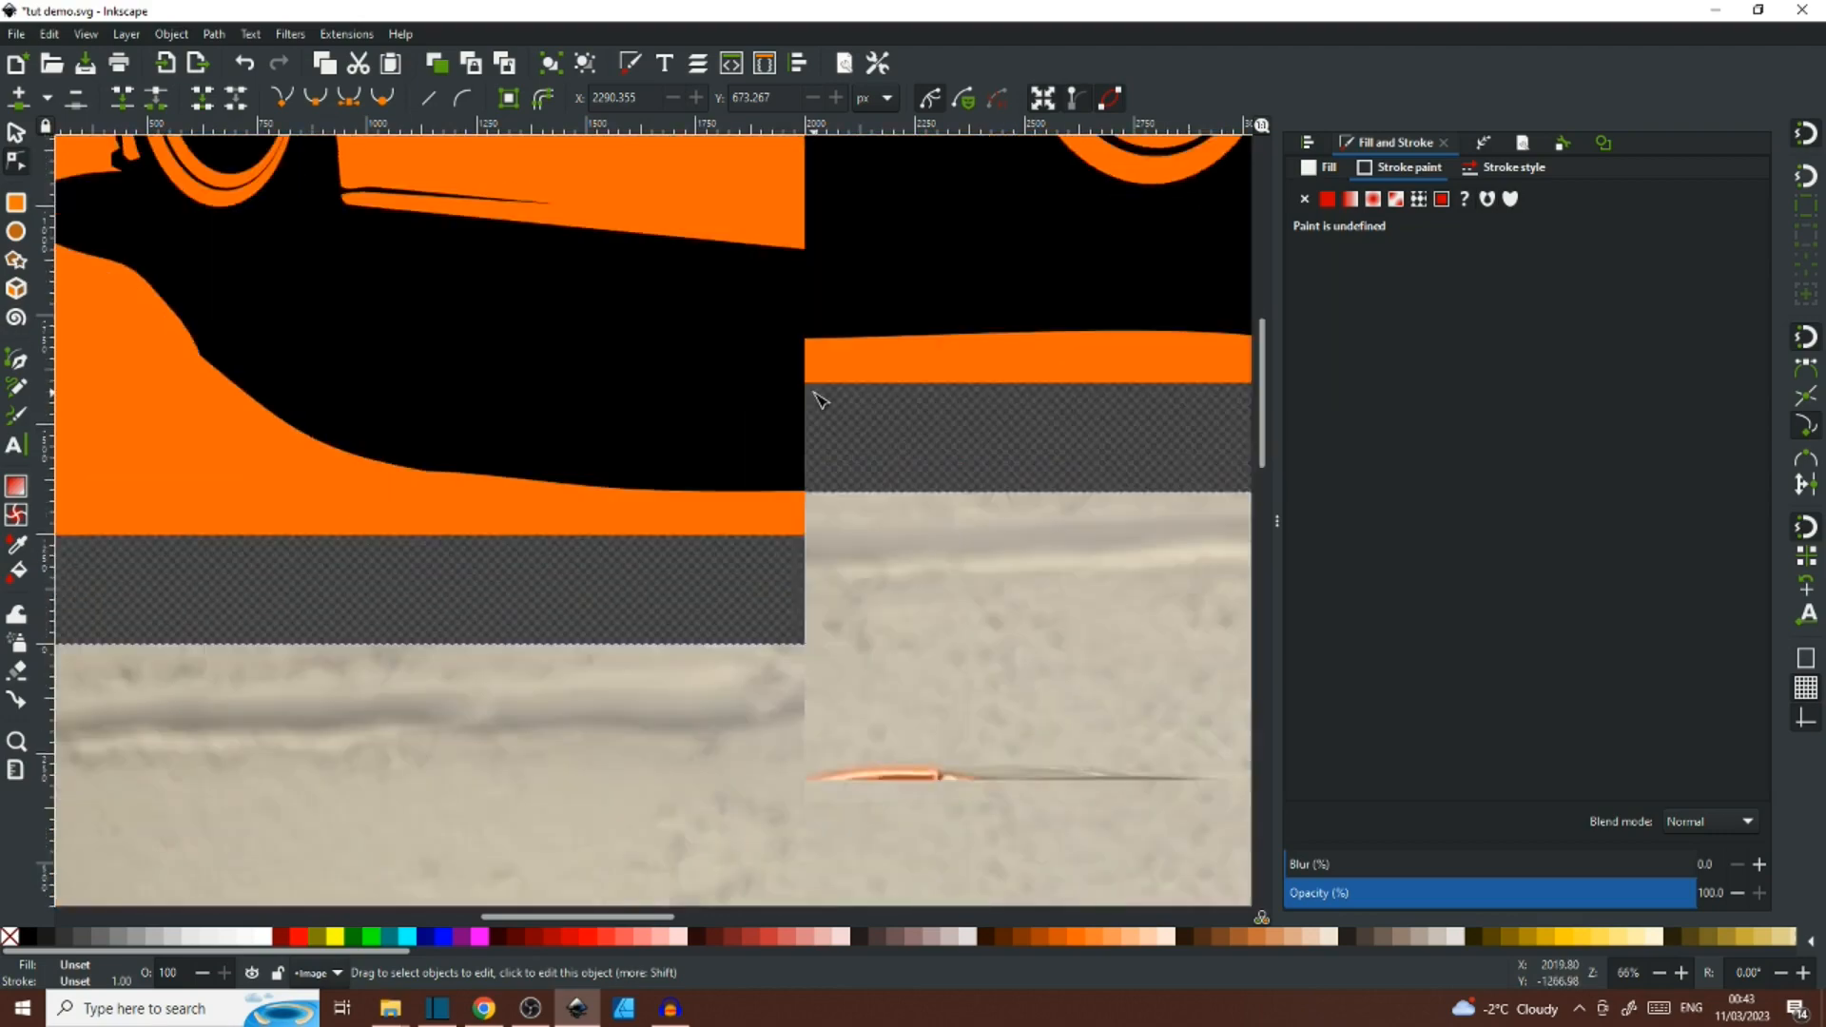
pyautogui.scroll(12, 961, 404)
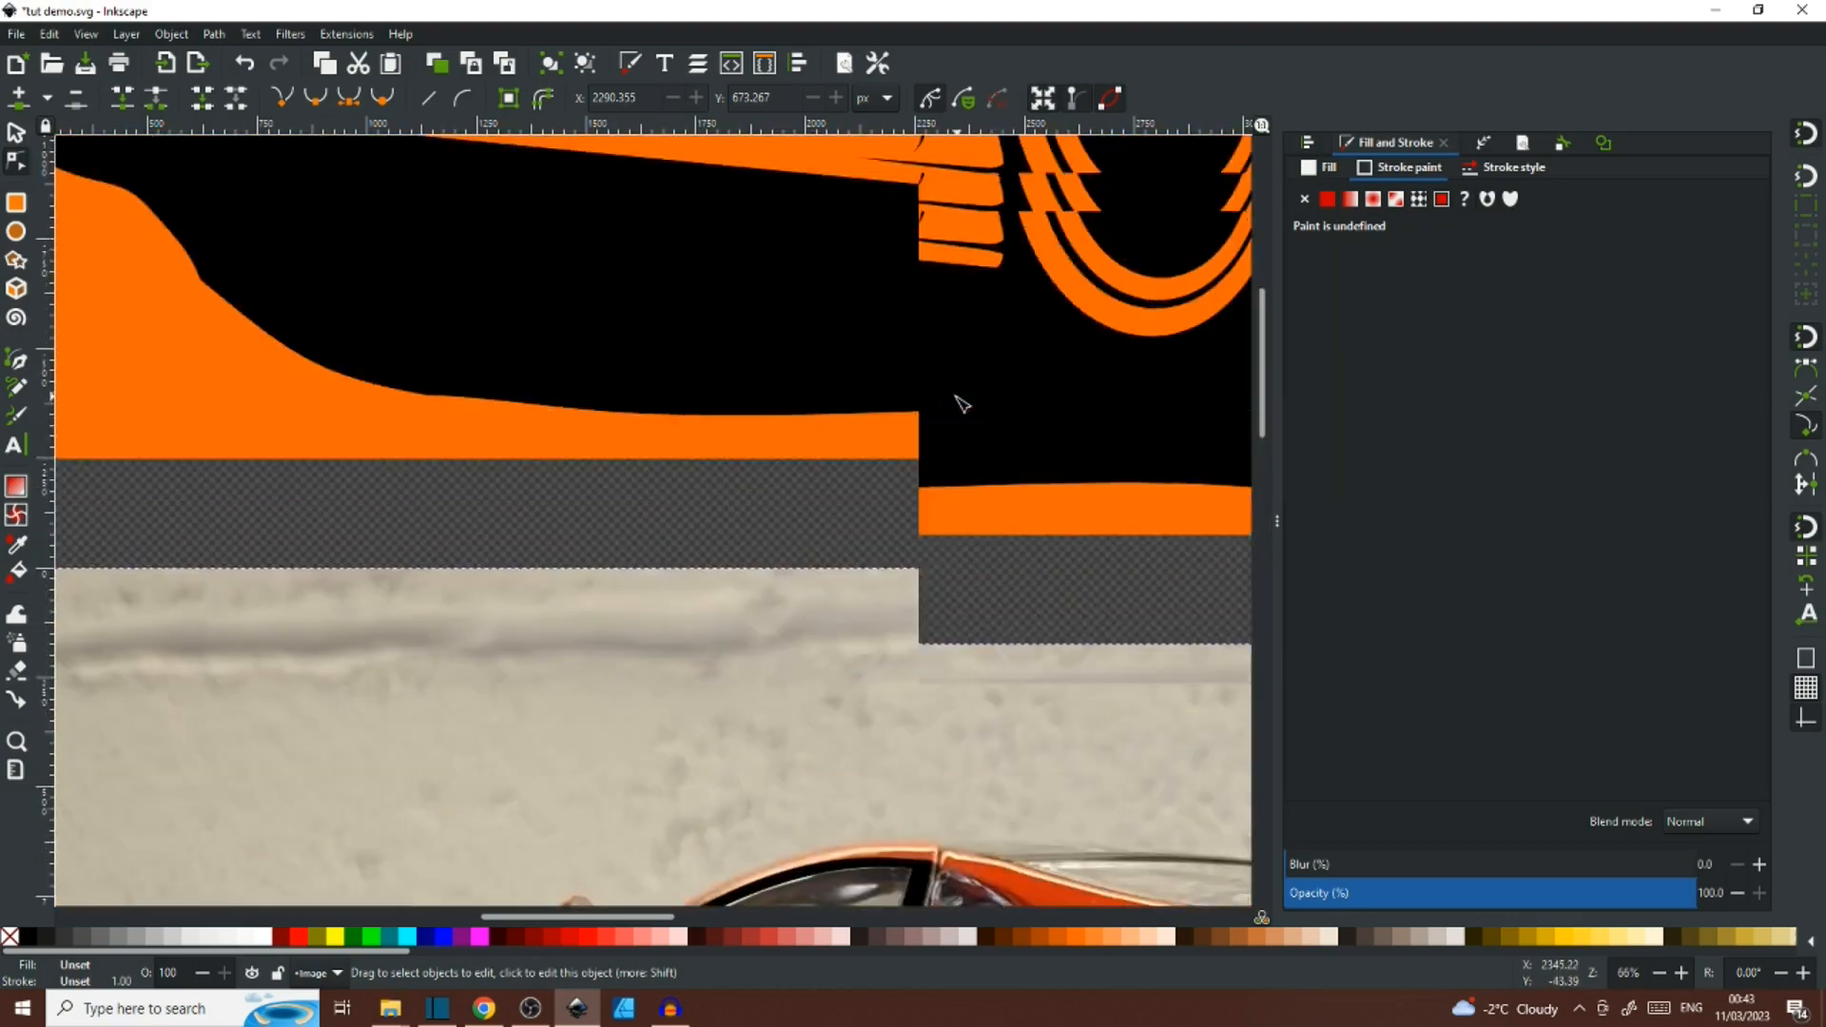
pyautogui.scroll(-12, 961, 404)
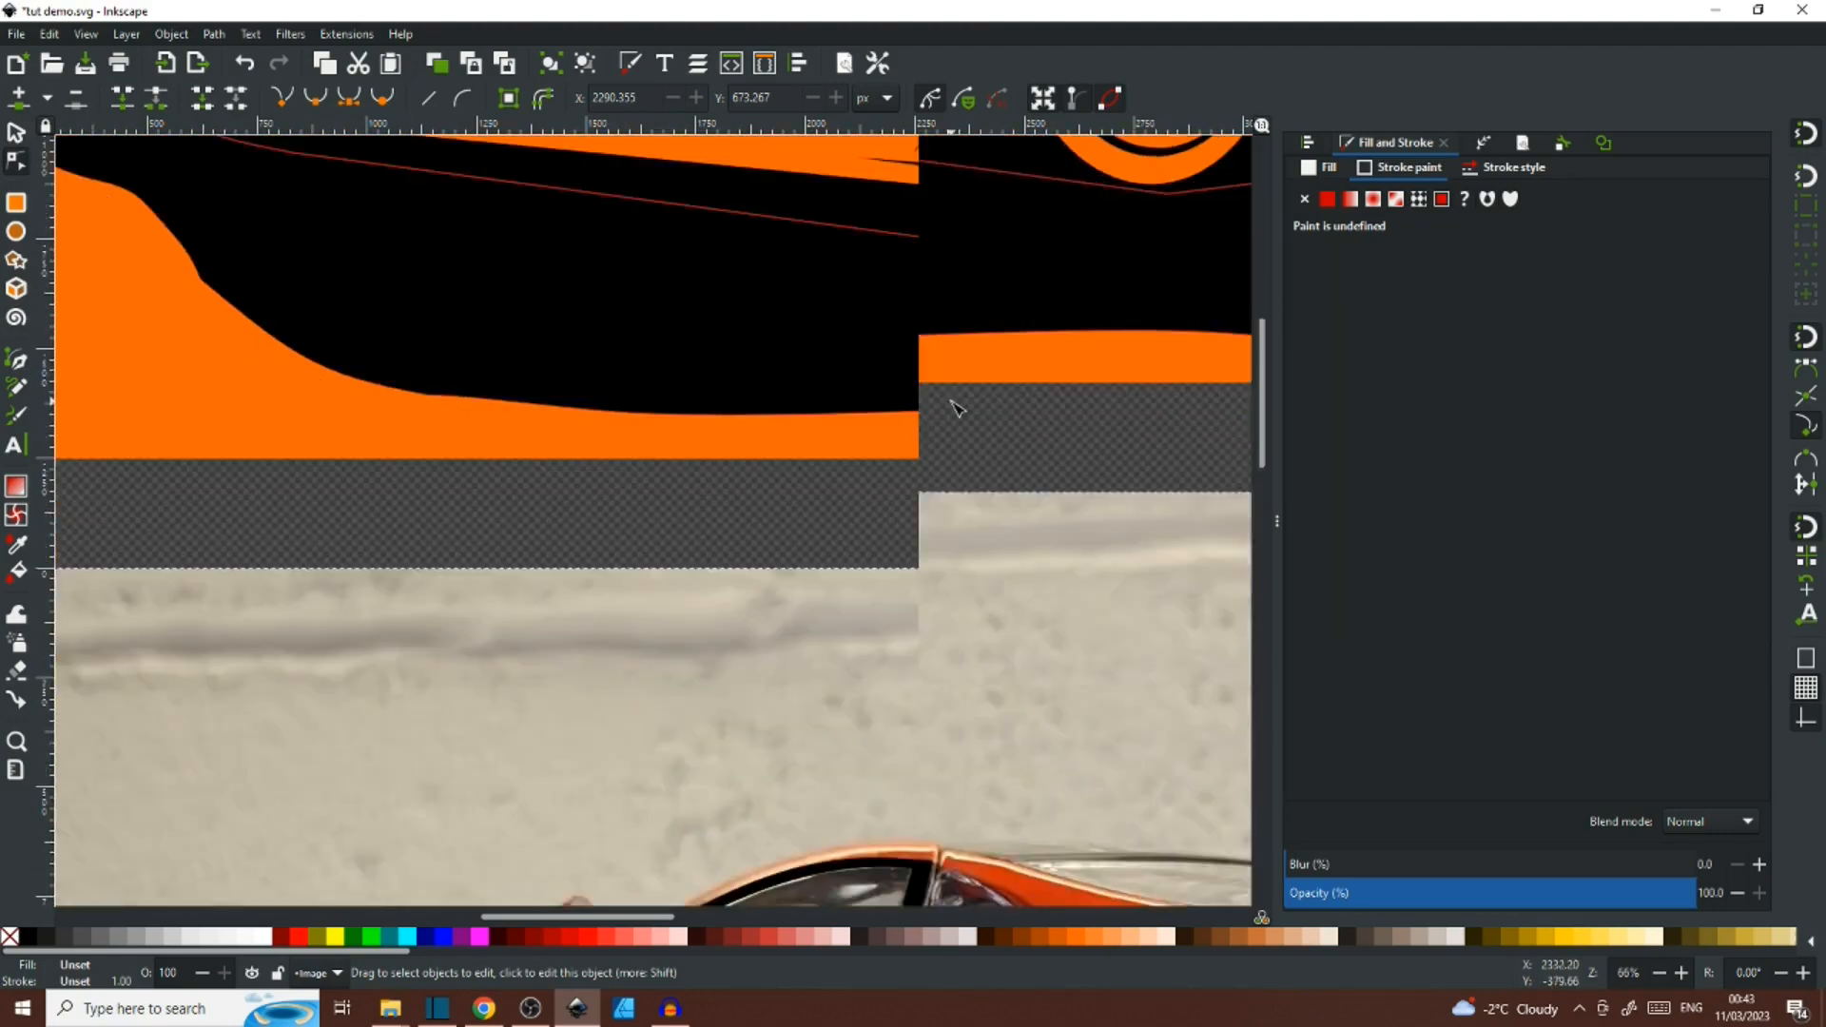
# Compare the traced side window frame with the finished orange illustration, checking the curved line inside the window and the rear quarter window.
pyautogui.scroll(3, 826, 451)
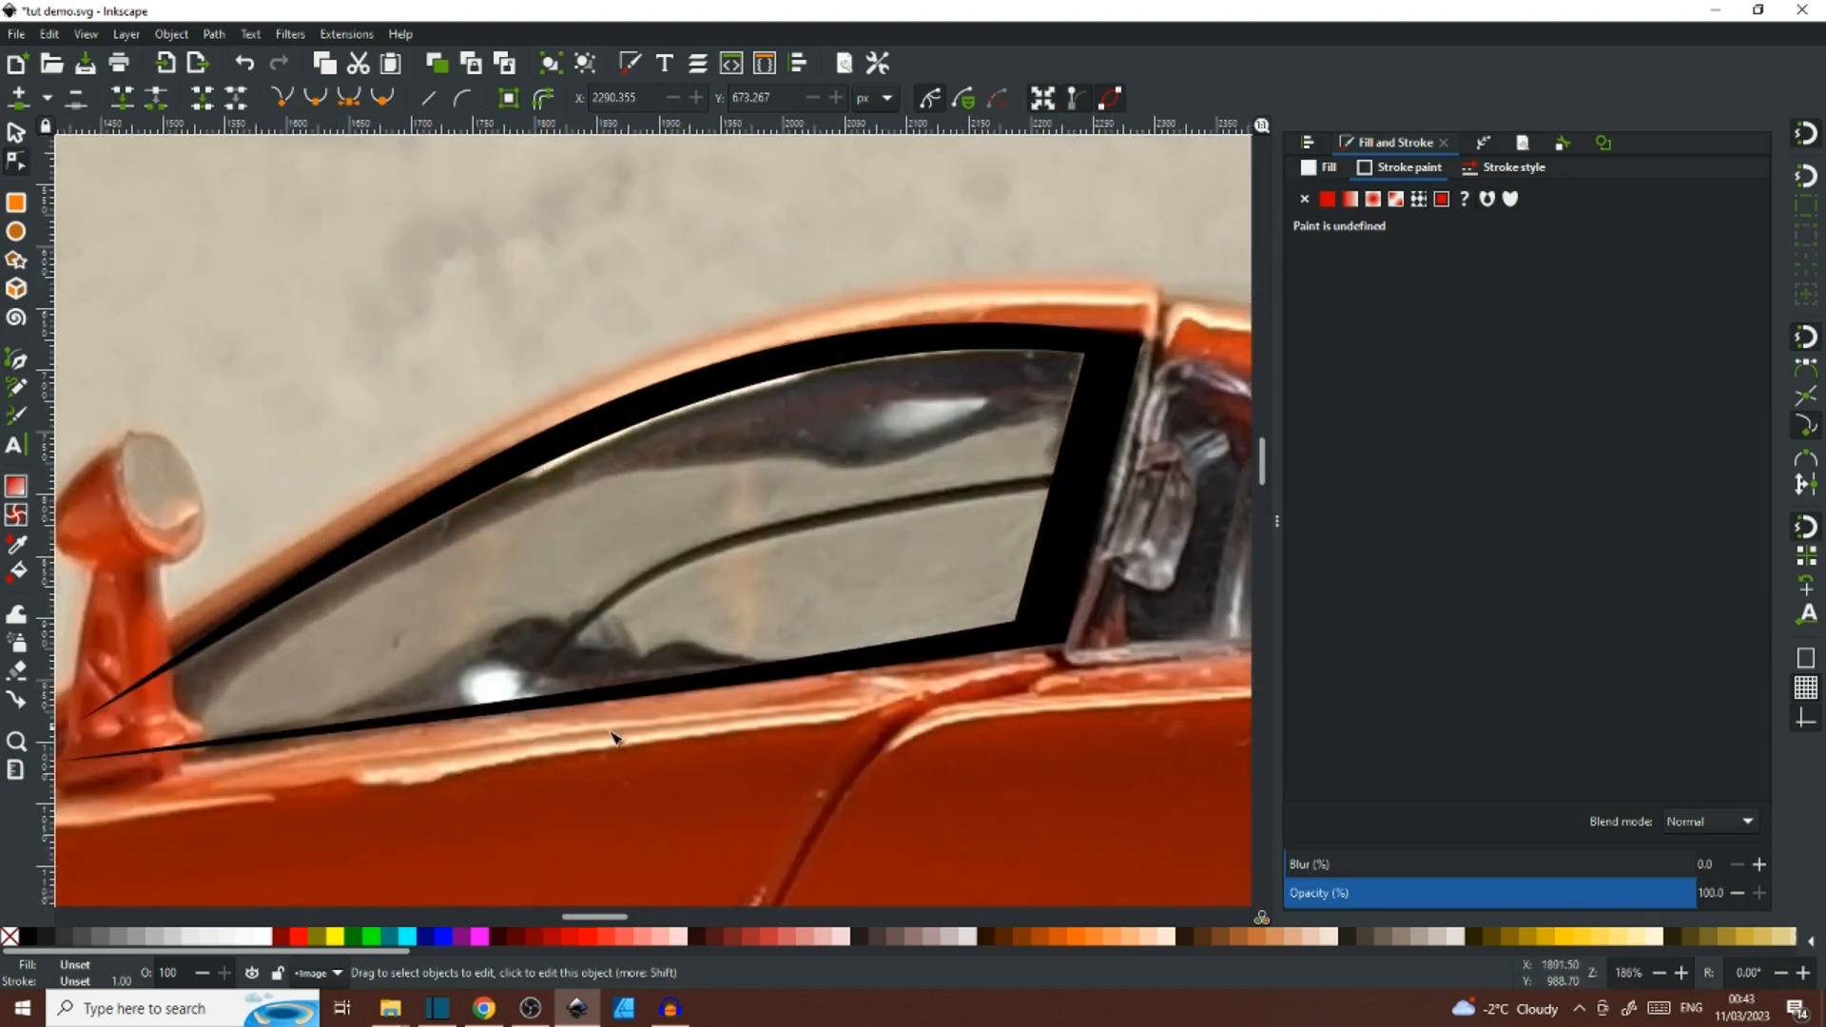
pyautogui.moveTo(112, 761); pyautogui.dragTo(514, 605)
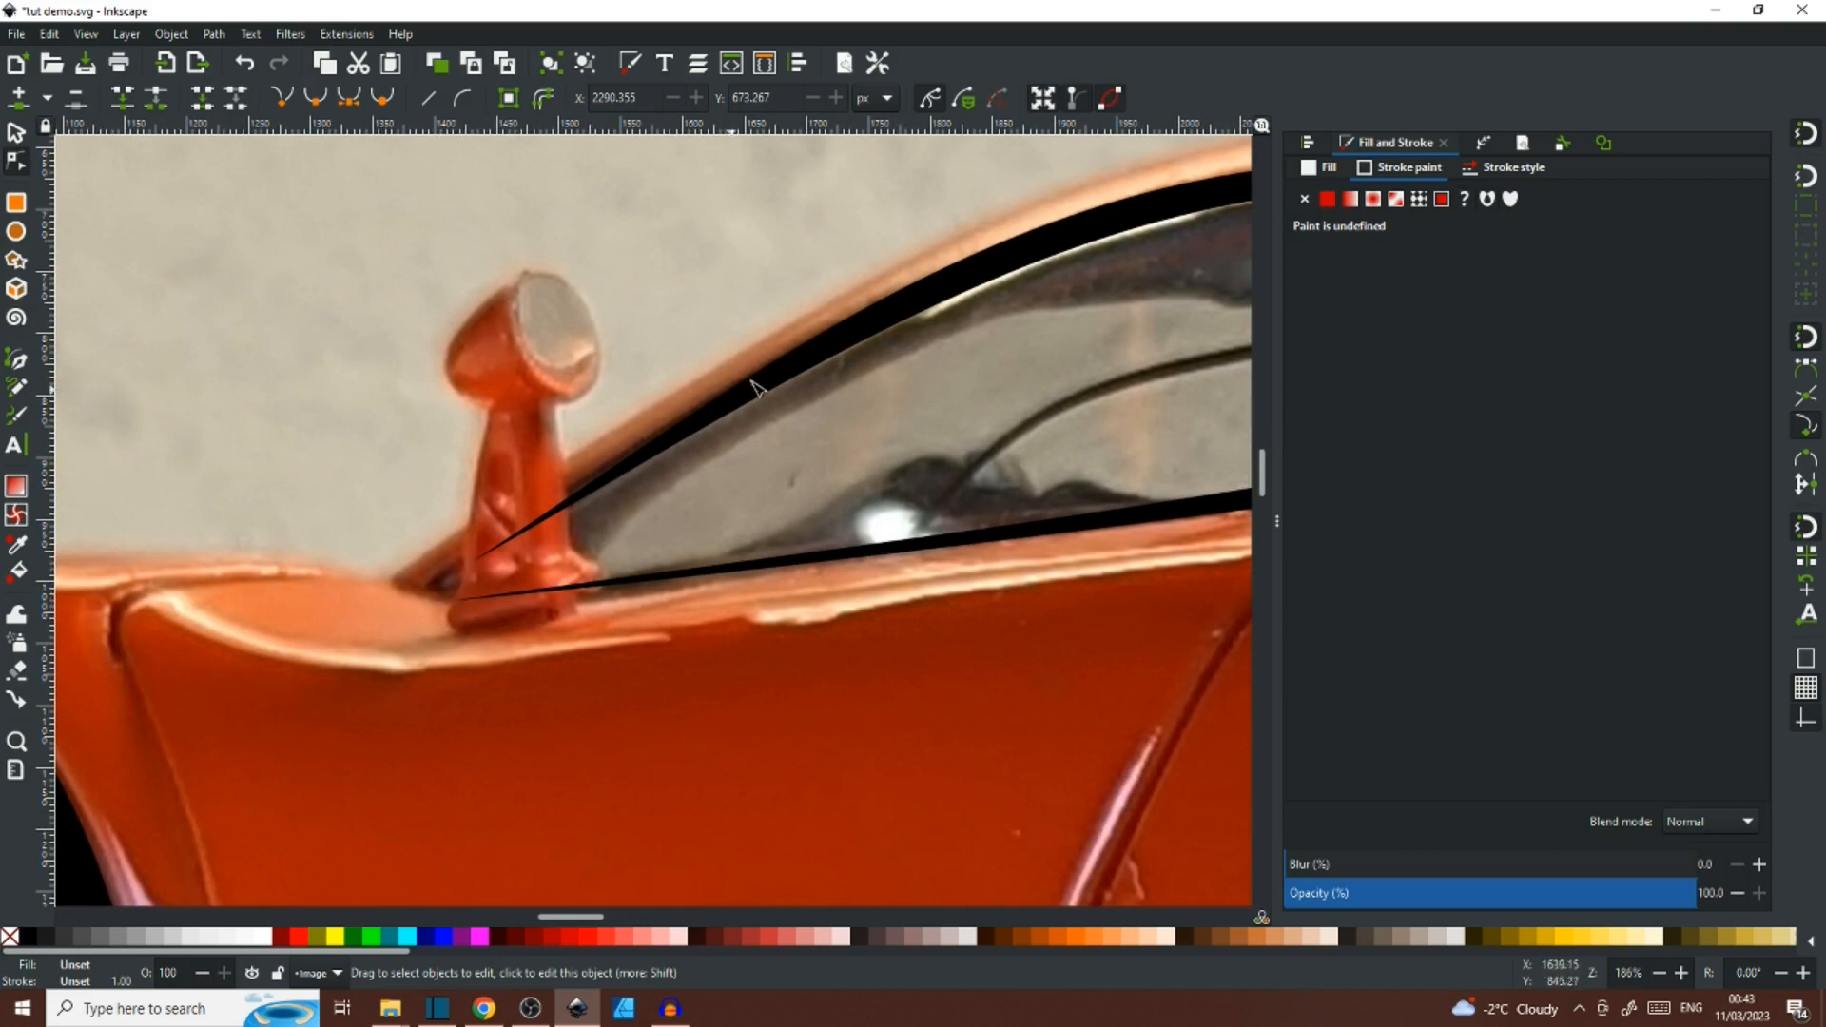
pyautogui.moveTo(1096, 362); pyautogui.dragTo(752, 399)
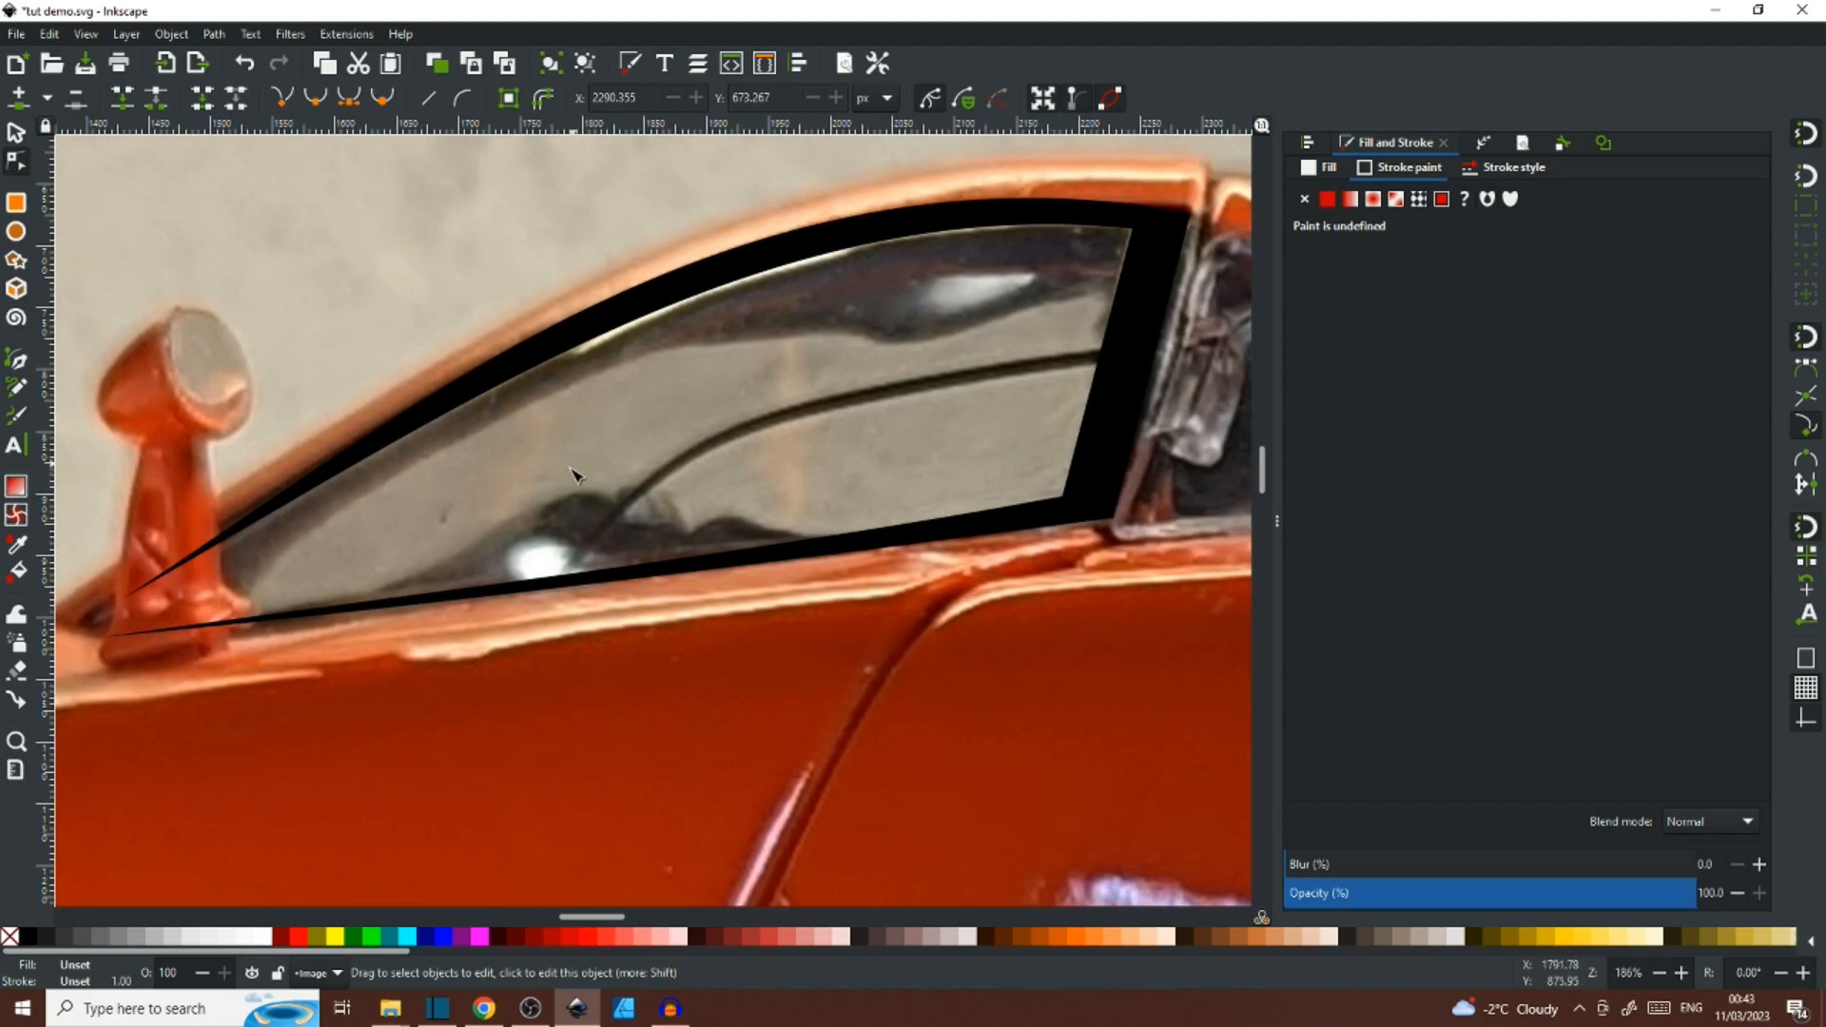
pyautogui.scroll(1, 574, 473)
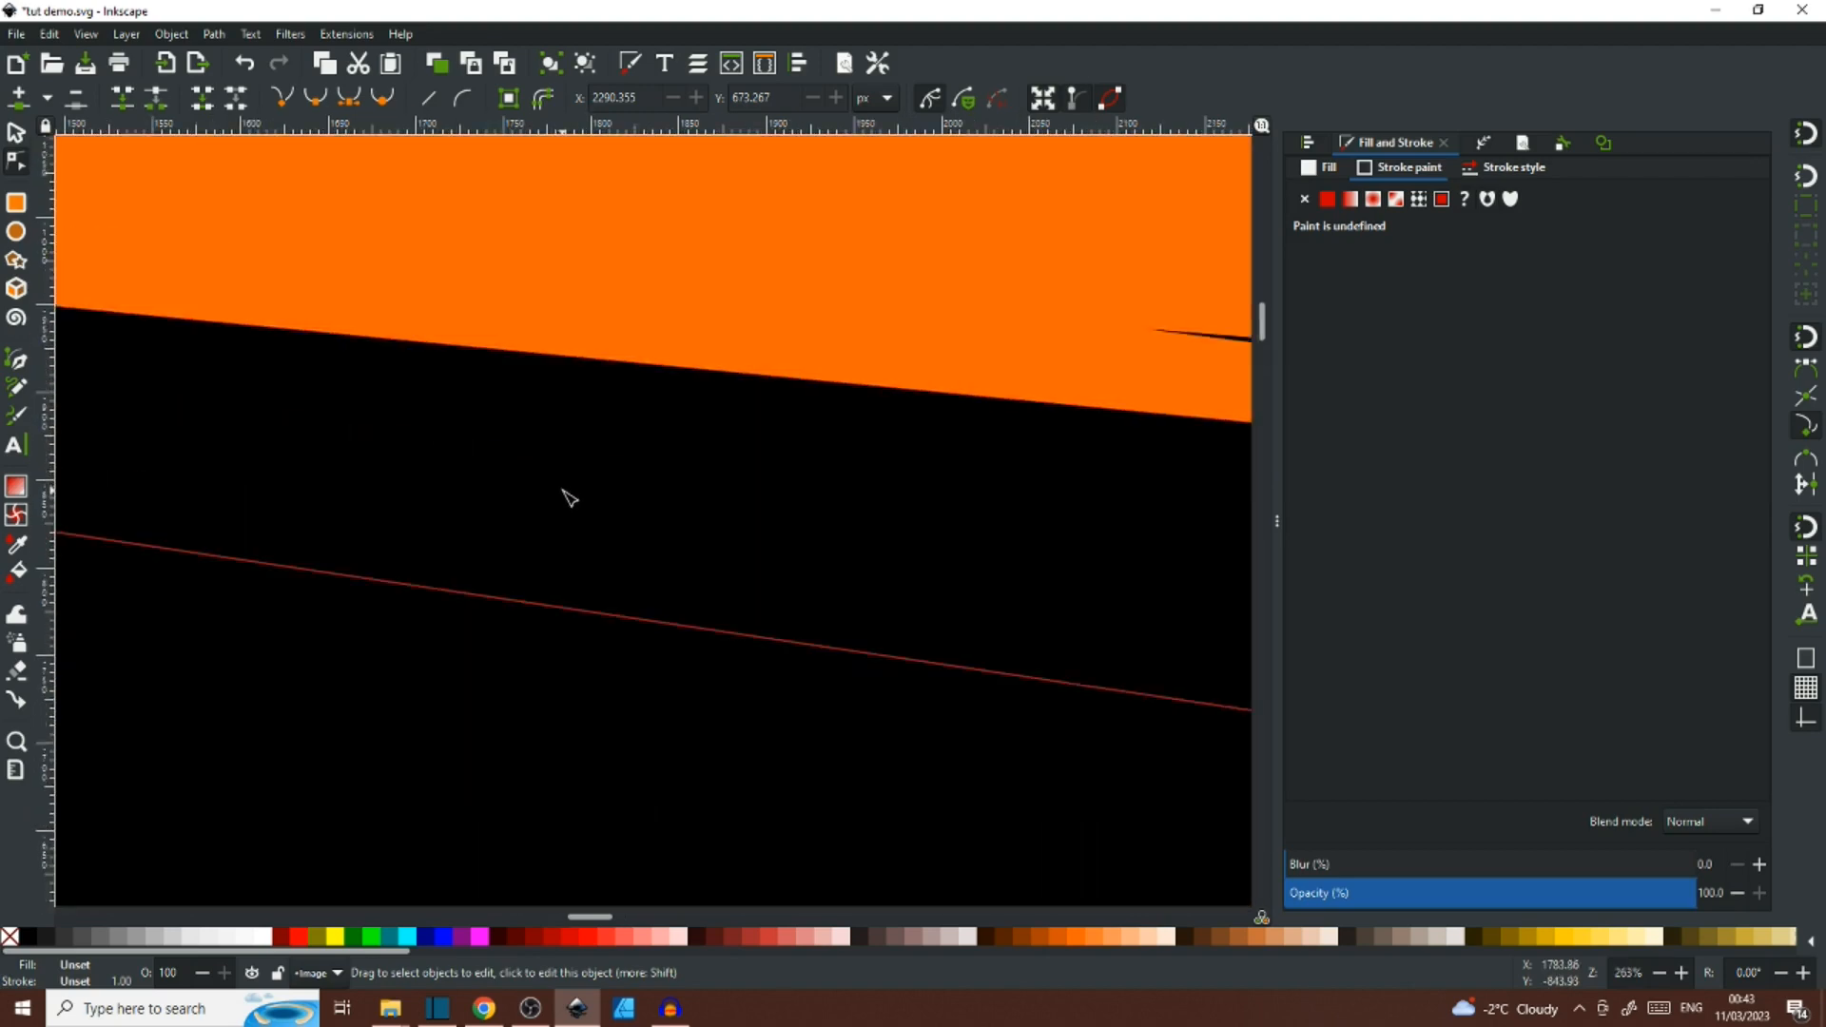
pyautogui.scroll(-6, 569, 496)
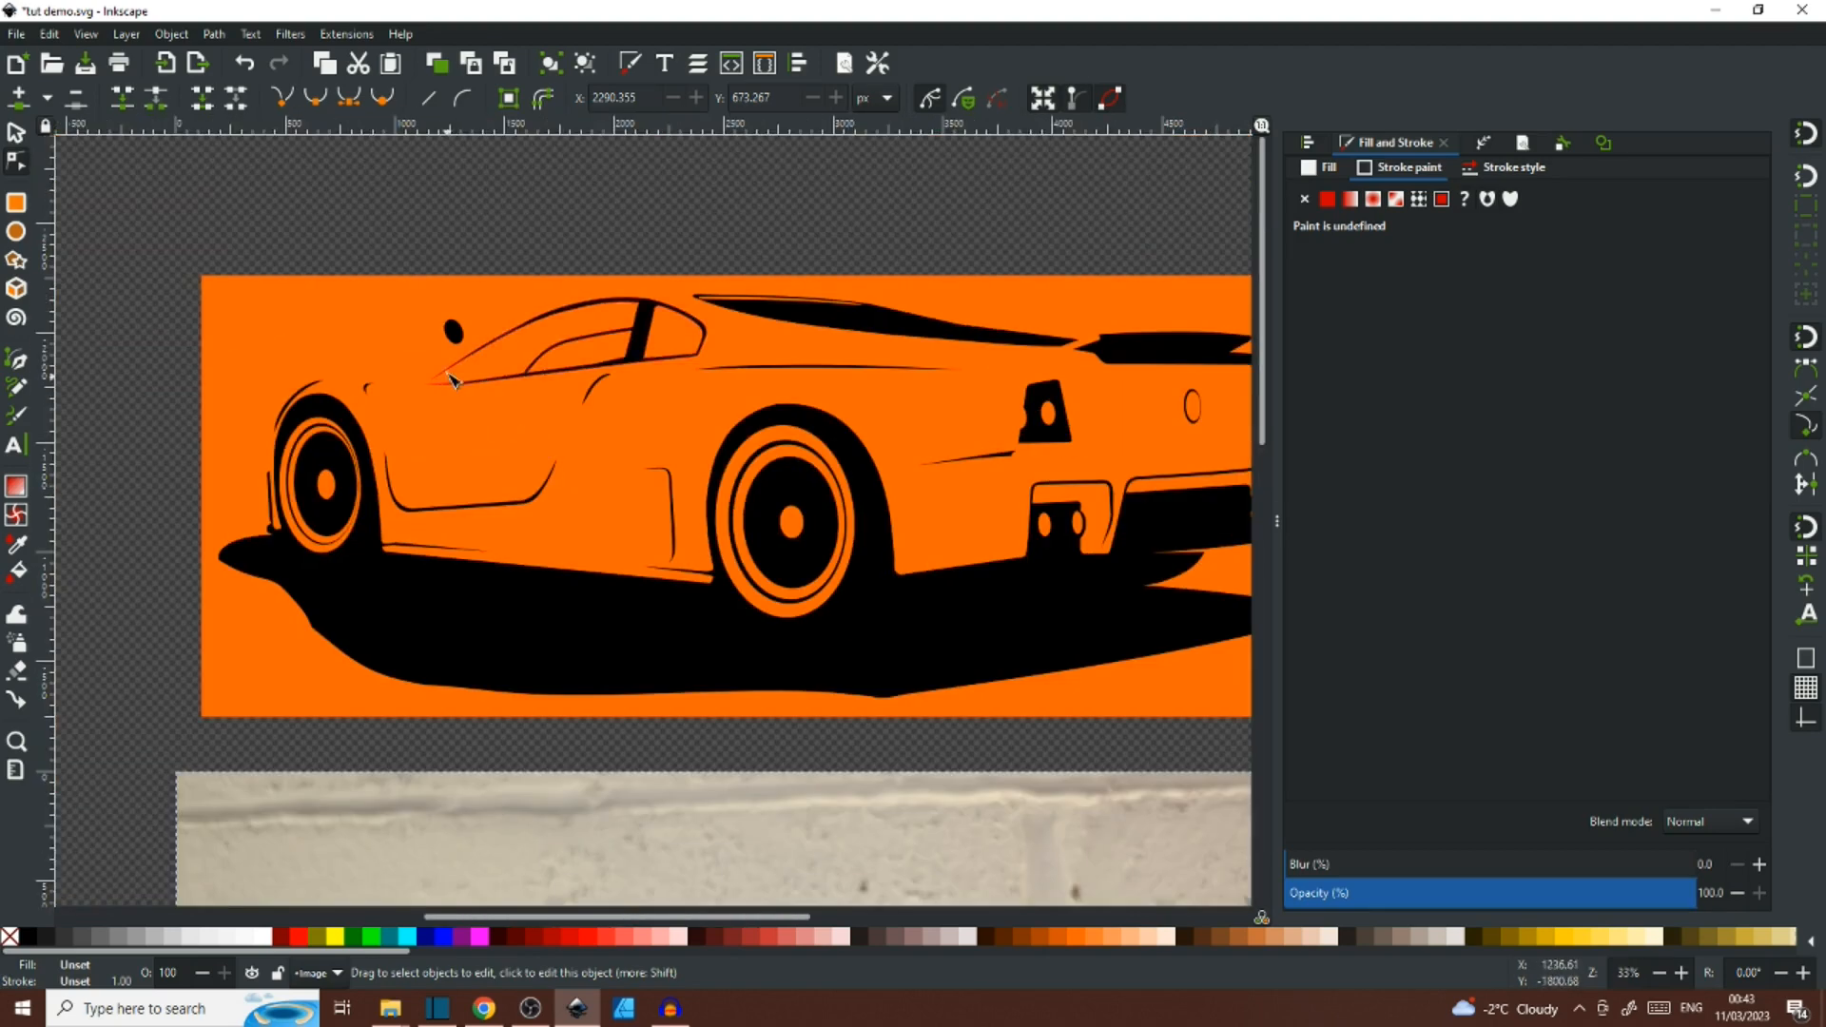
pyautogui.scroll(4, 450, 379)
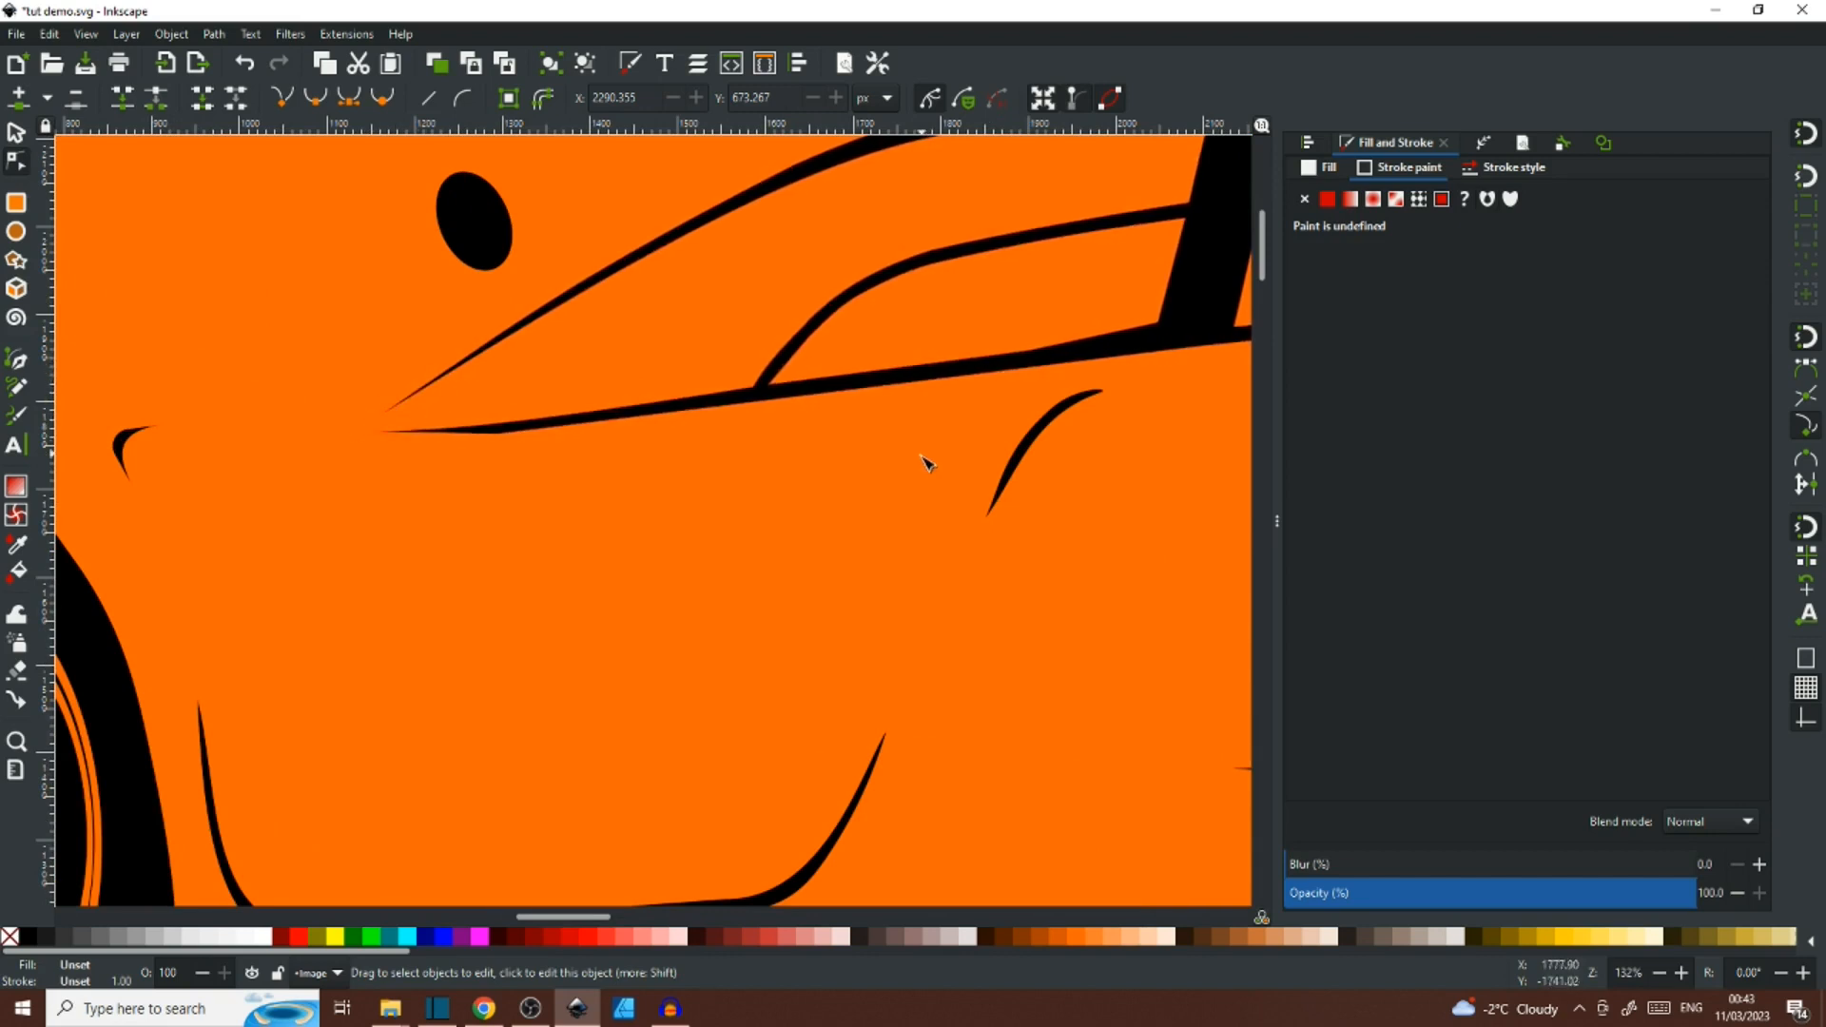
pyautogui.scroll(5, 927, 464)
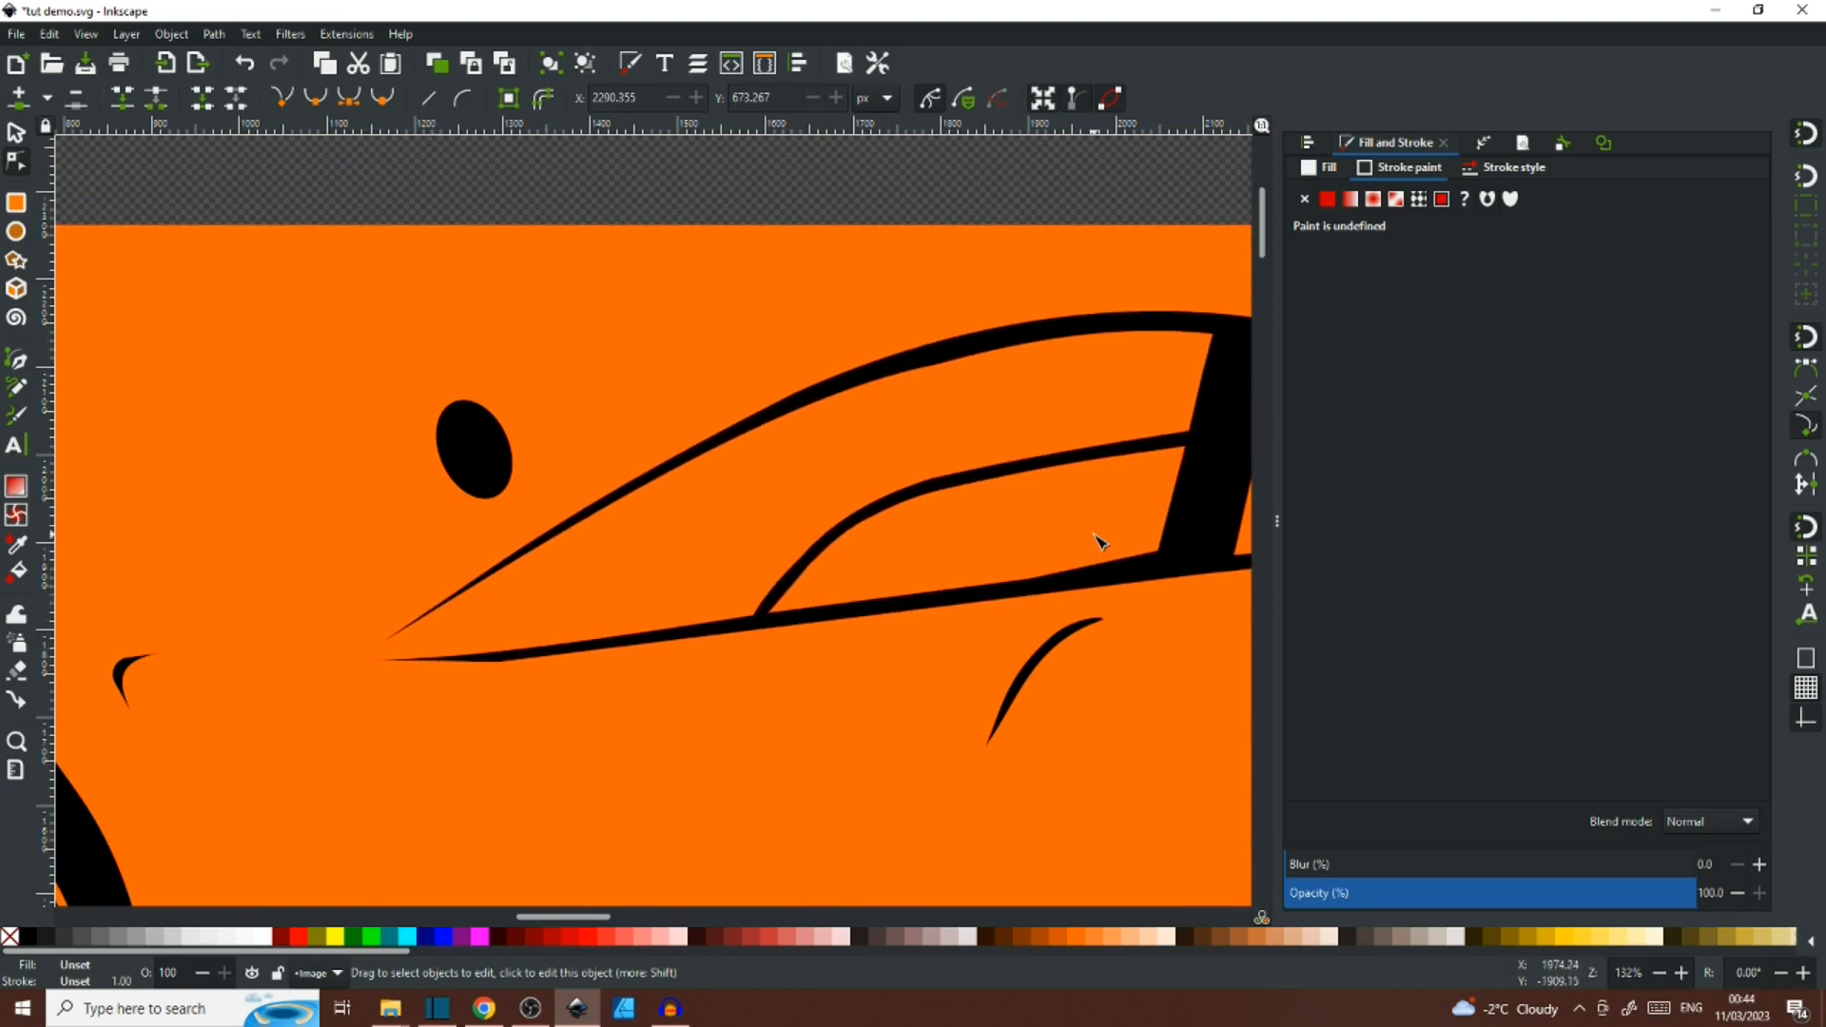
pyautogui.hscroll(5, 1098, 542)
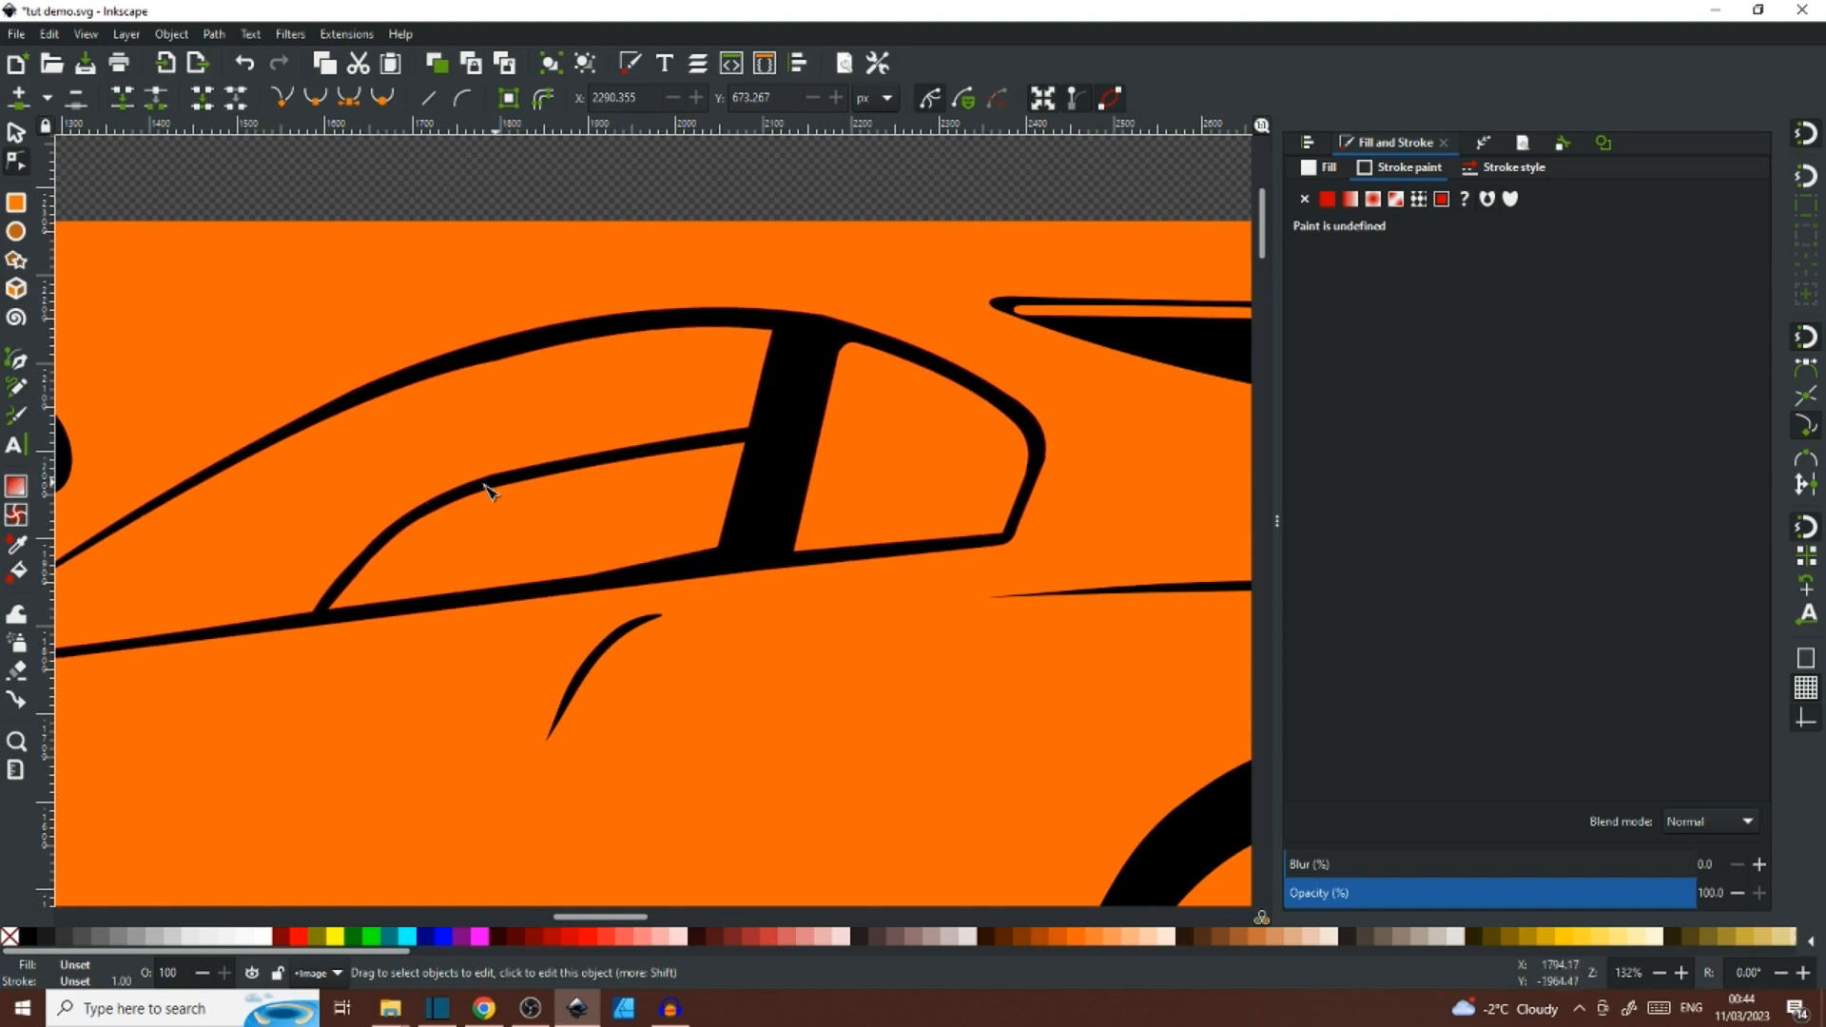
pyautogui.scroll(-10, 581, 477)
pyautogui.scroll(-3, 583, 476)
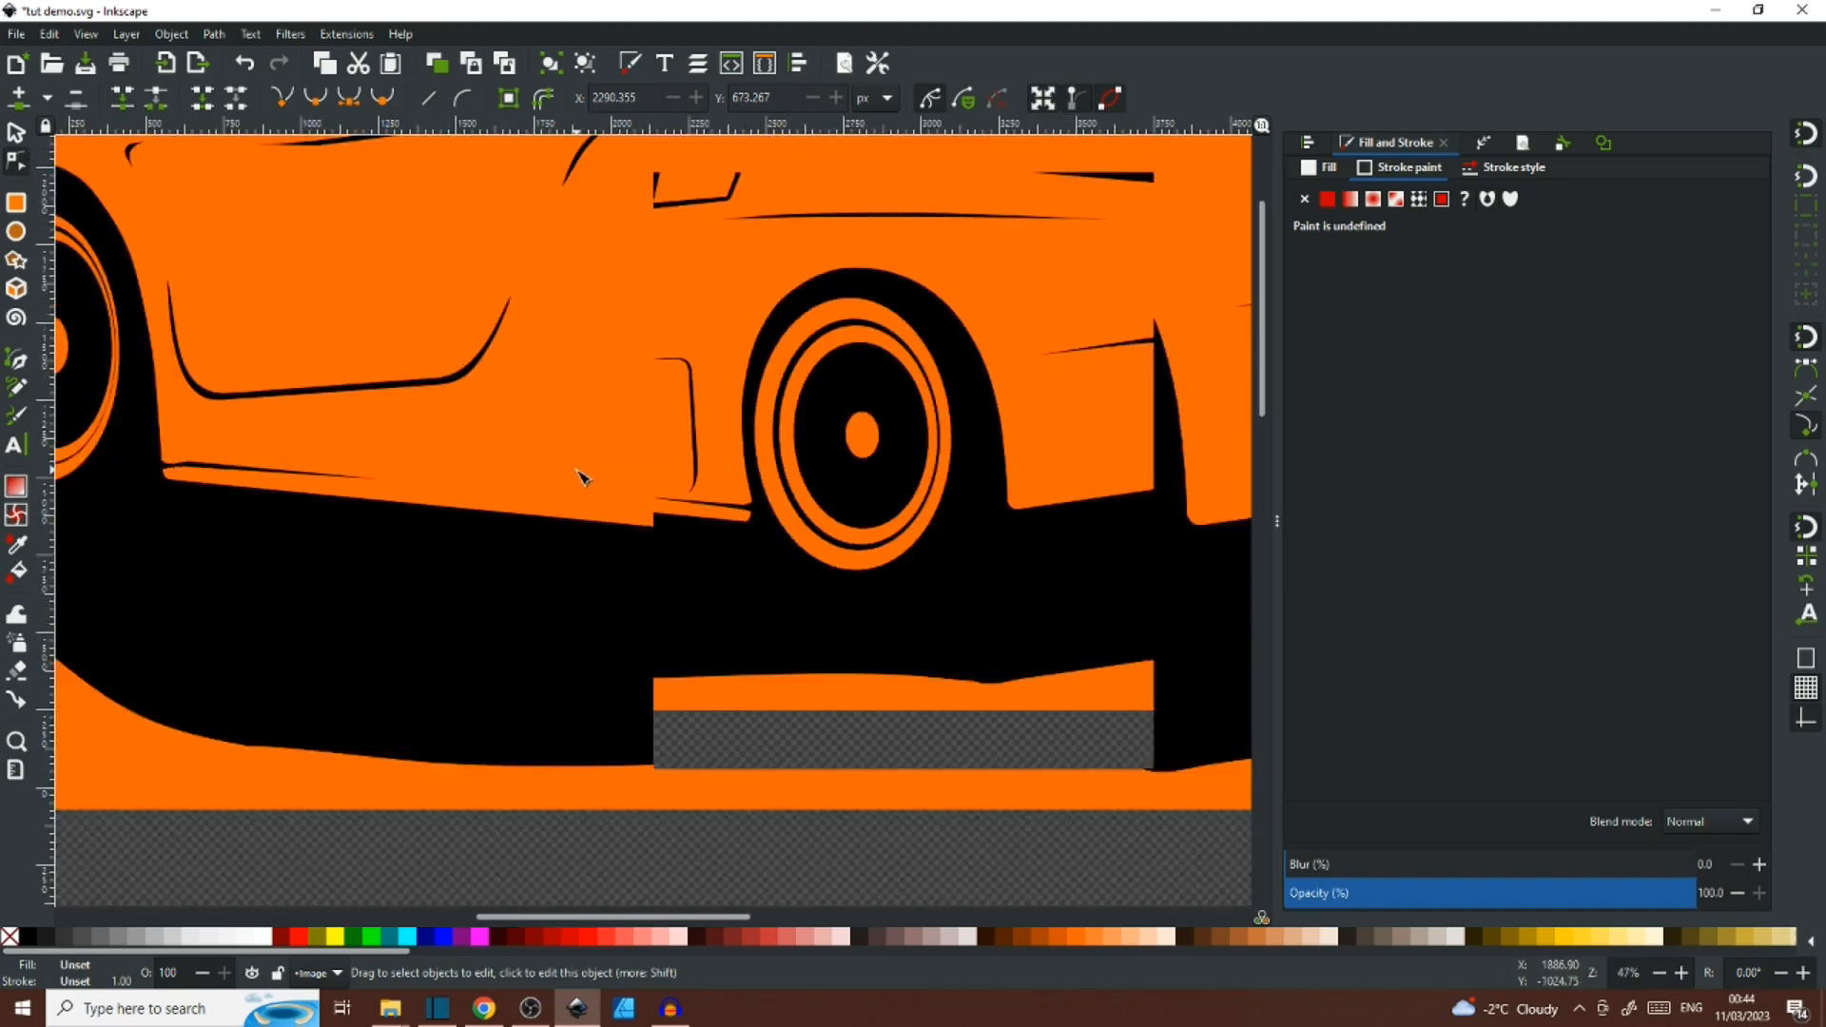
pyautogui.scroll(-4, 579, 485)
pyautogui.scroll(-4, 570, 504)
pyautogui.scroll(4, 608, 514)
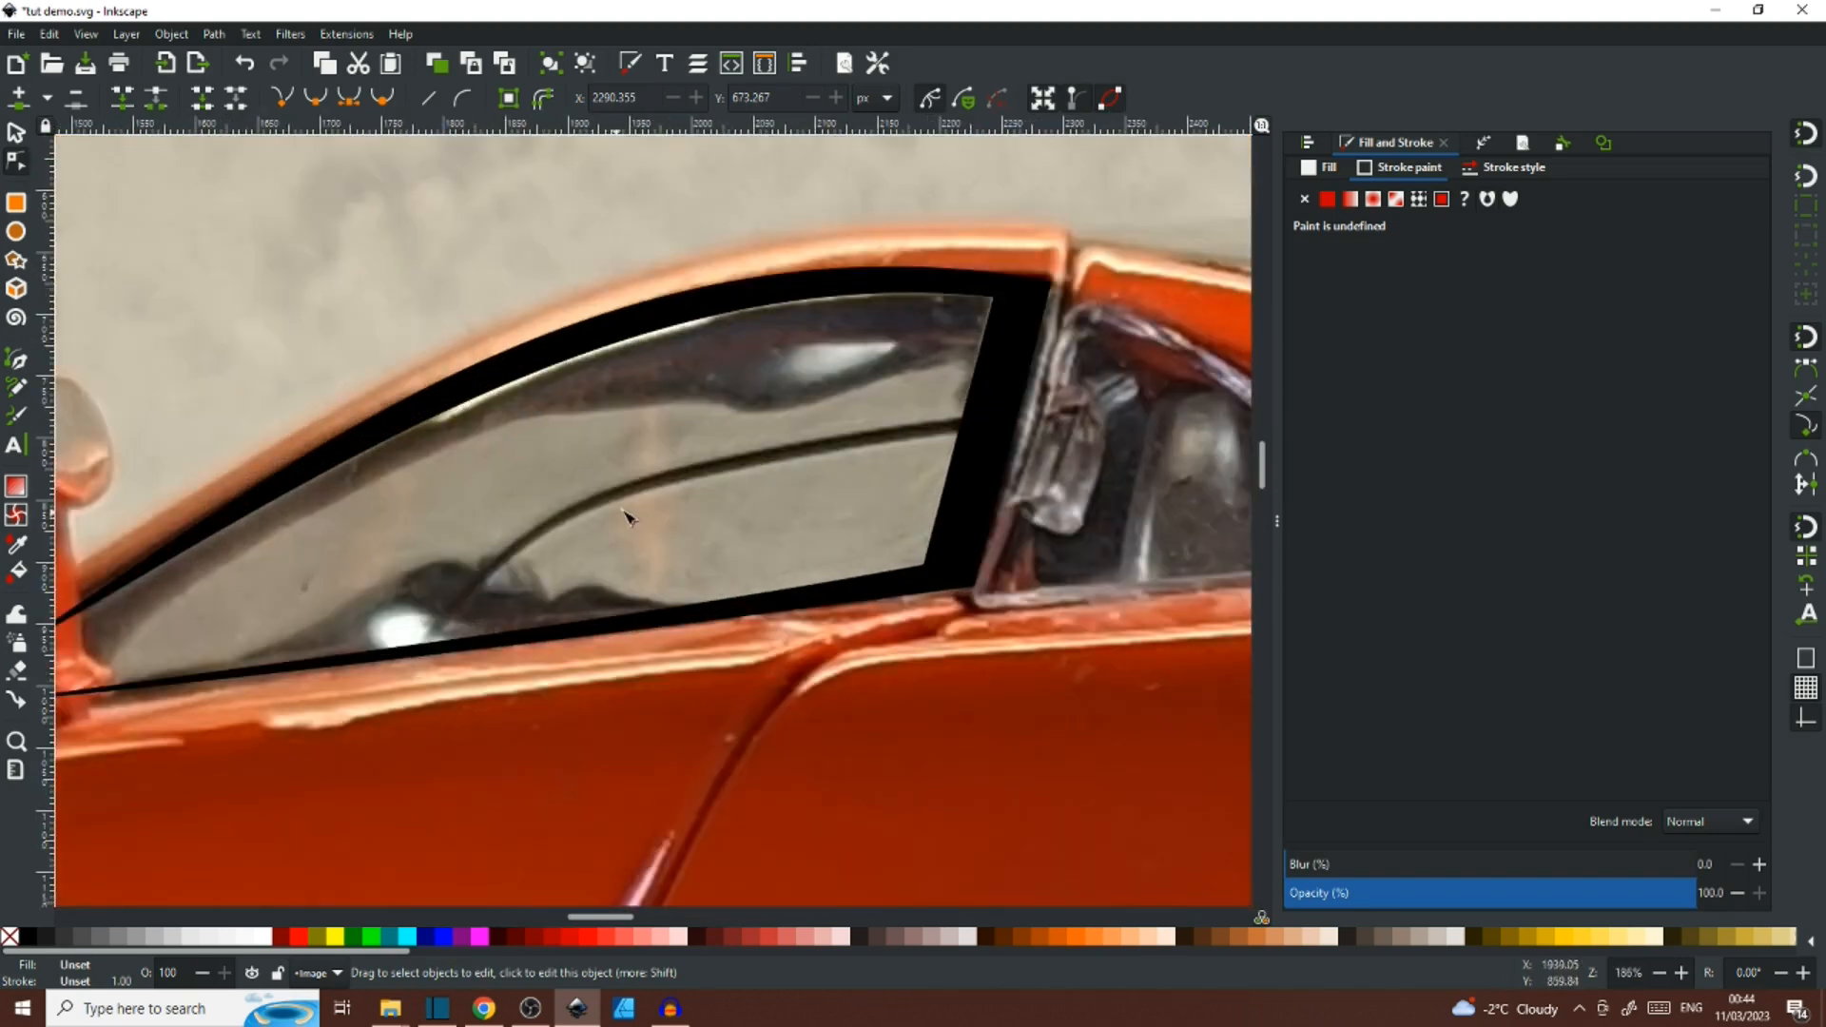
# Draw a narrow closed strip along the dark curved line inside the side window, from the rear pillar down to the sill.
pyautogui.press('b')
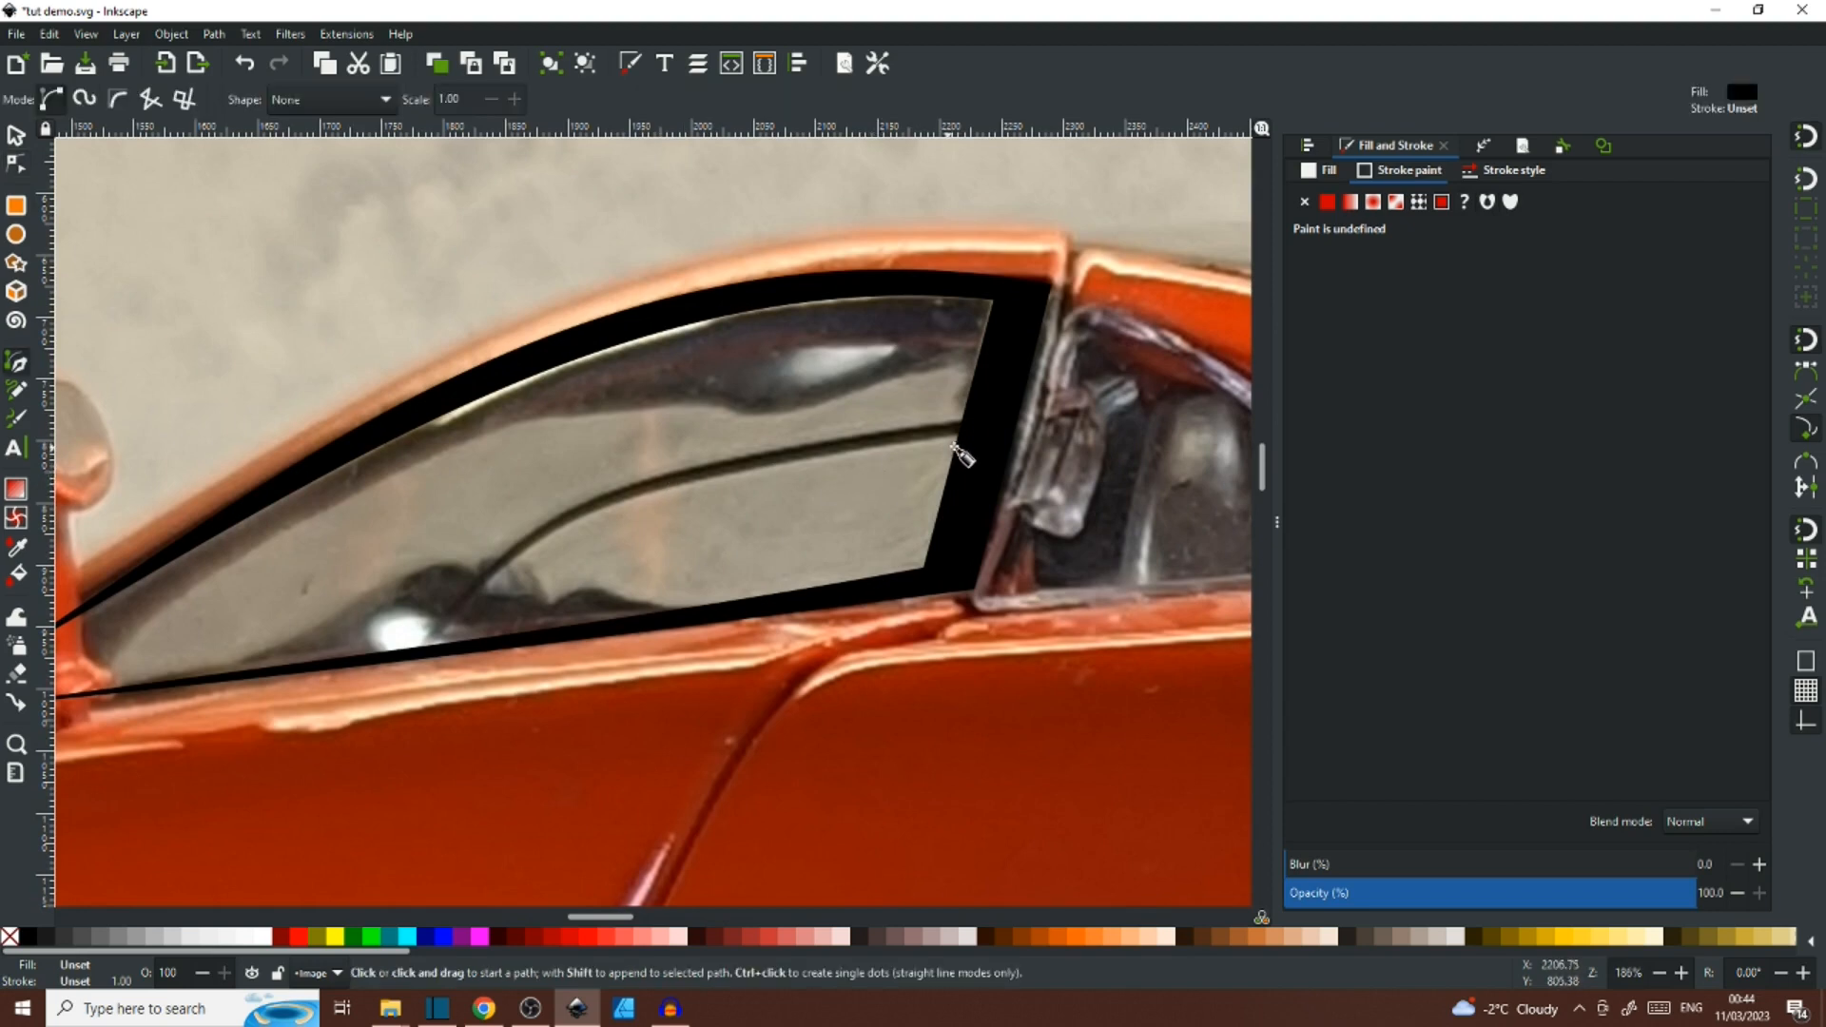
pyautogui.scroll(1, 984, 422)
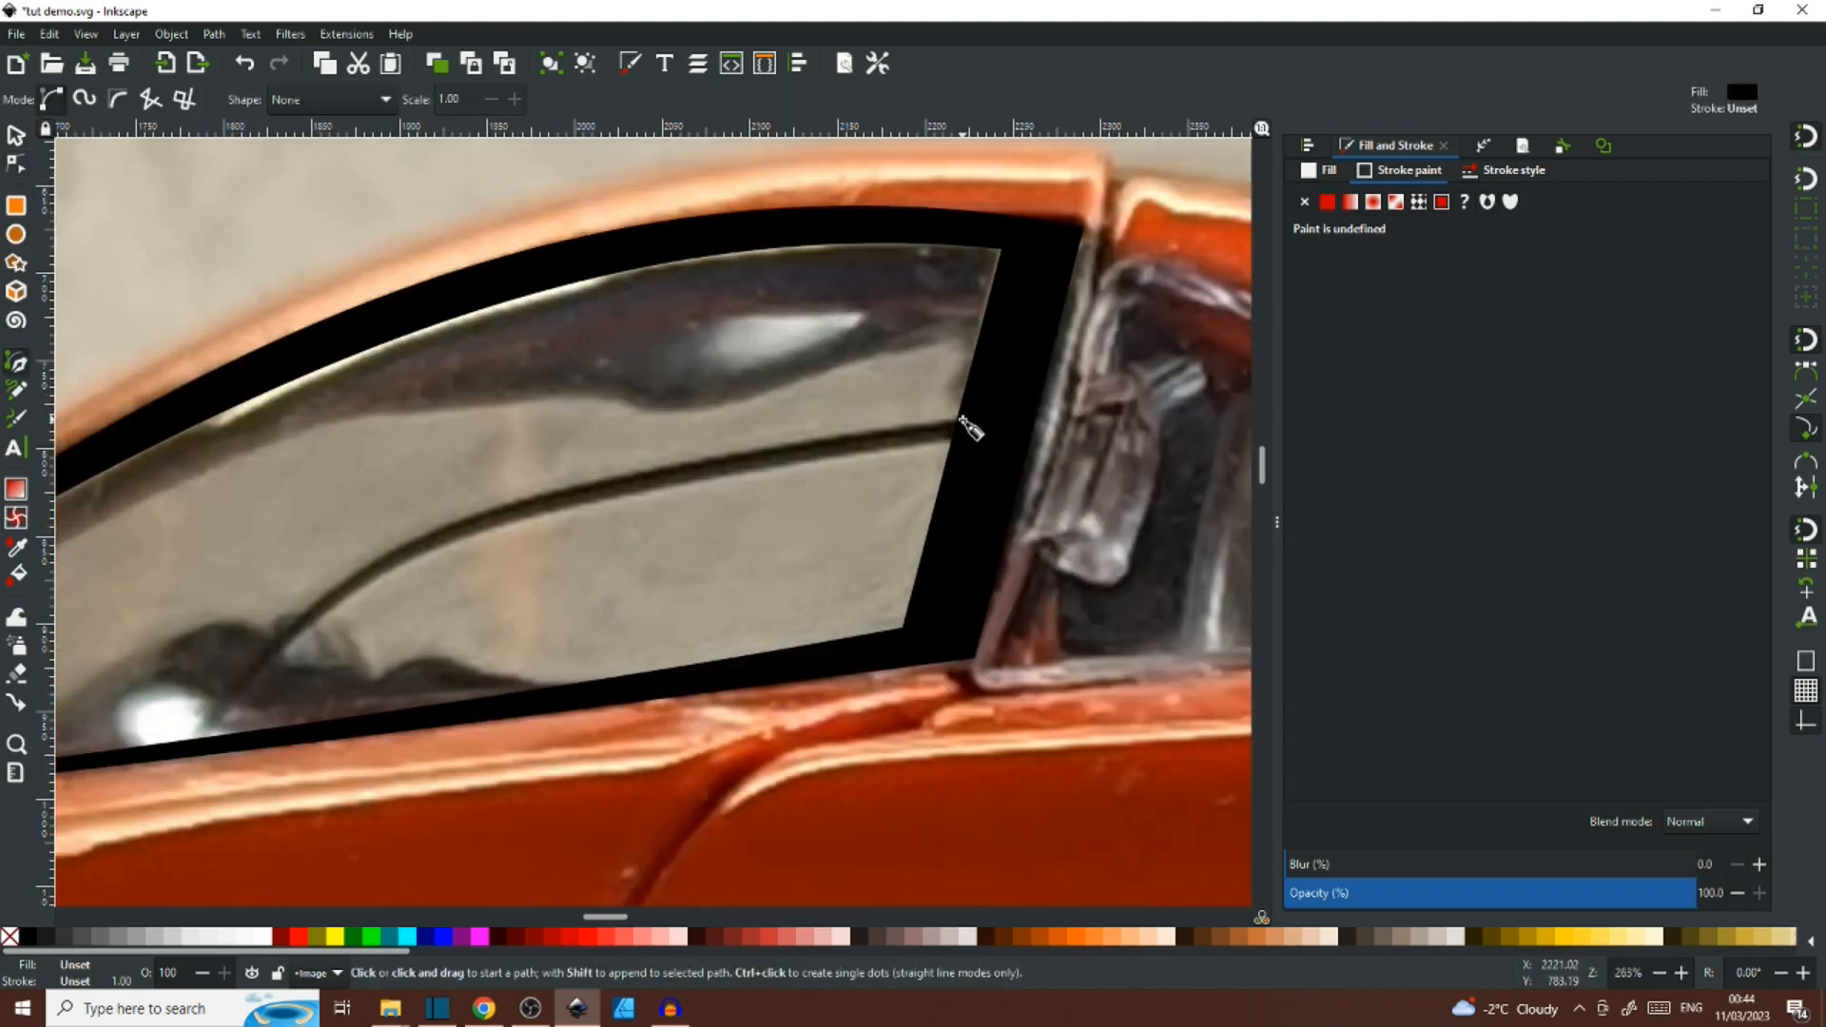
pyautogui.click(961, 418)
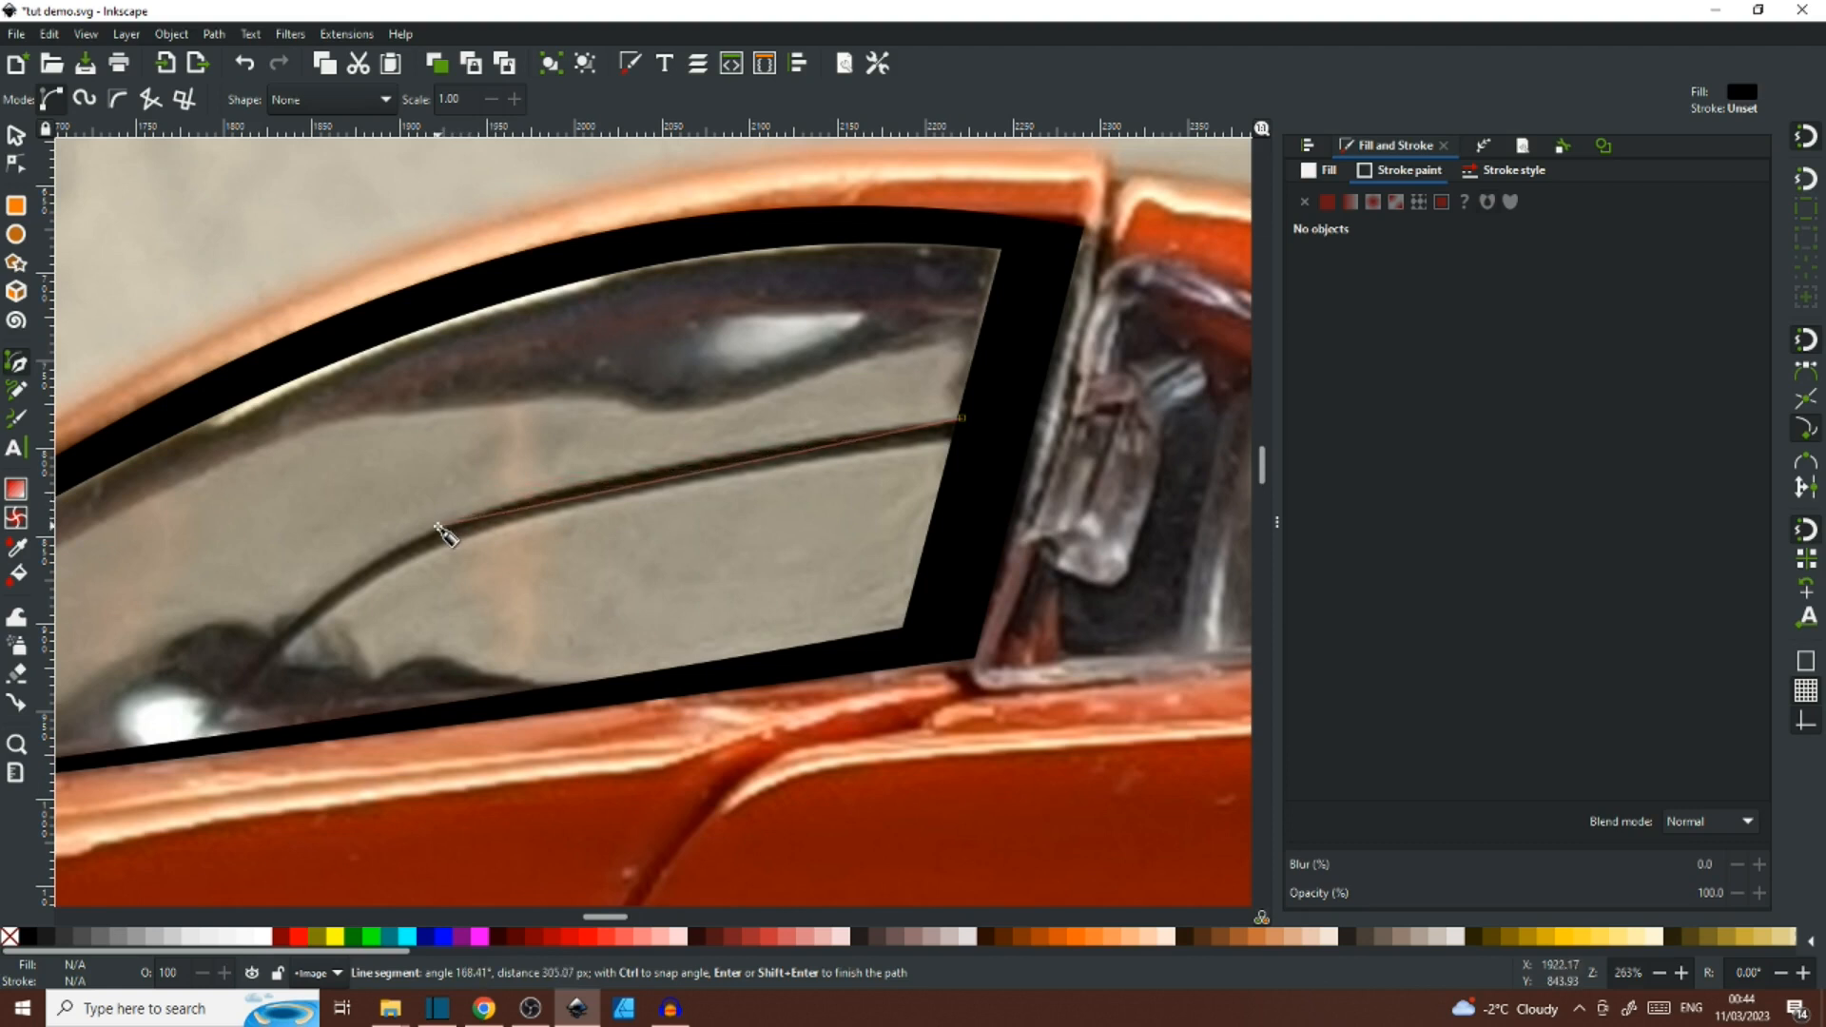
pyautogui.click(438, 525)
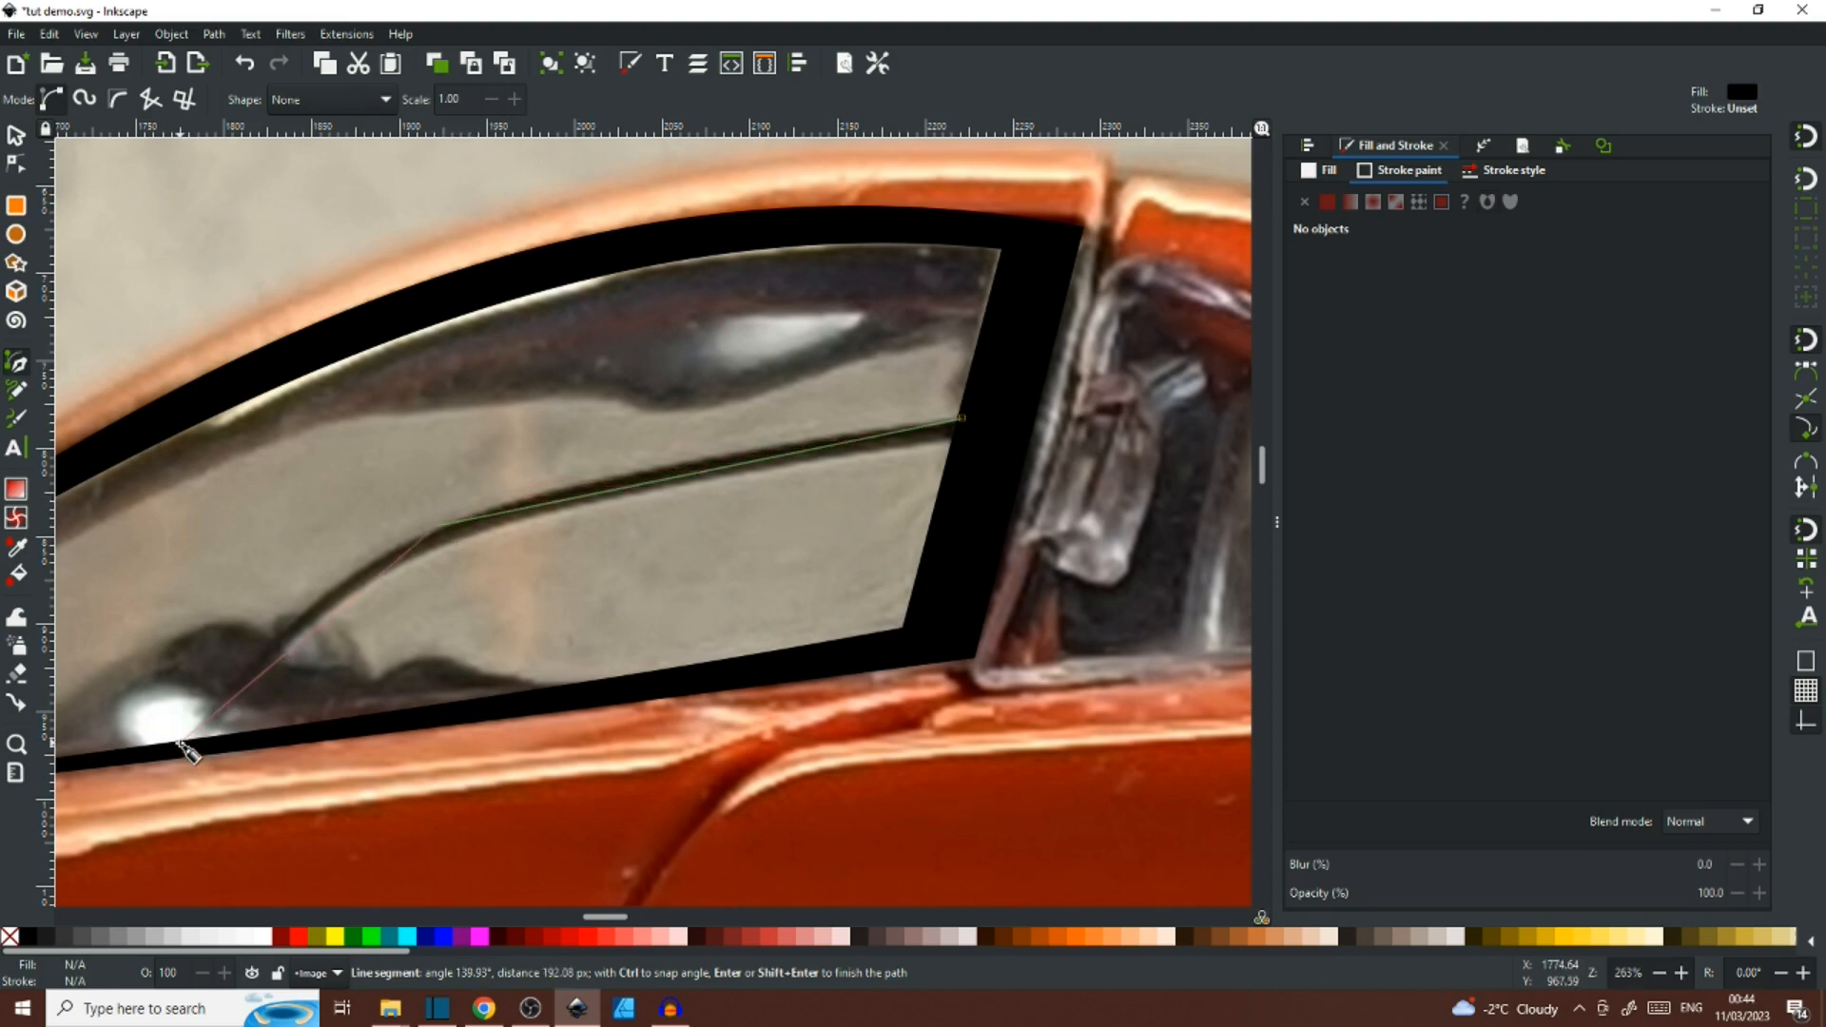
pyautogui.click(179, 742)
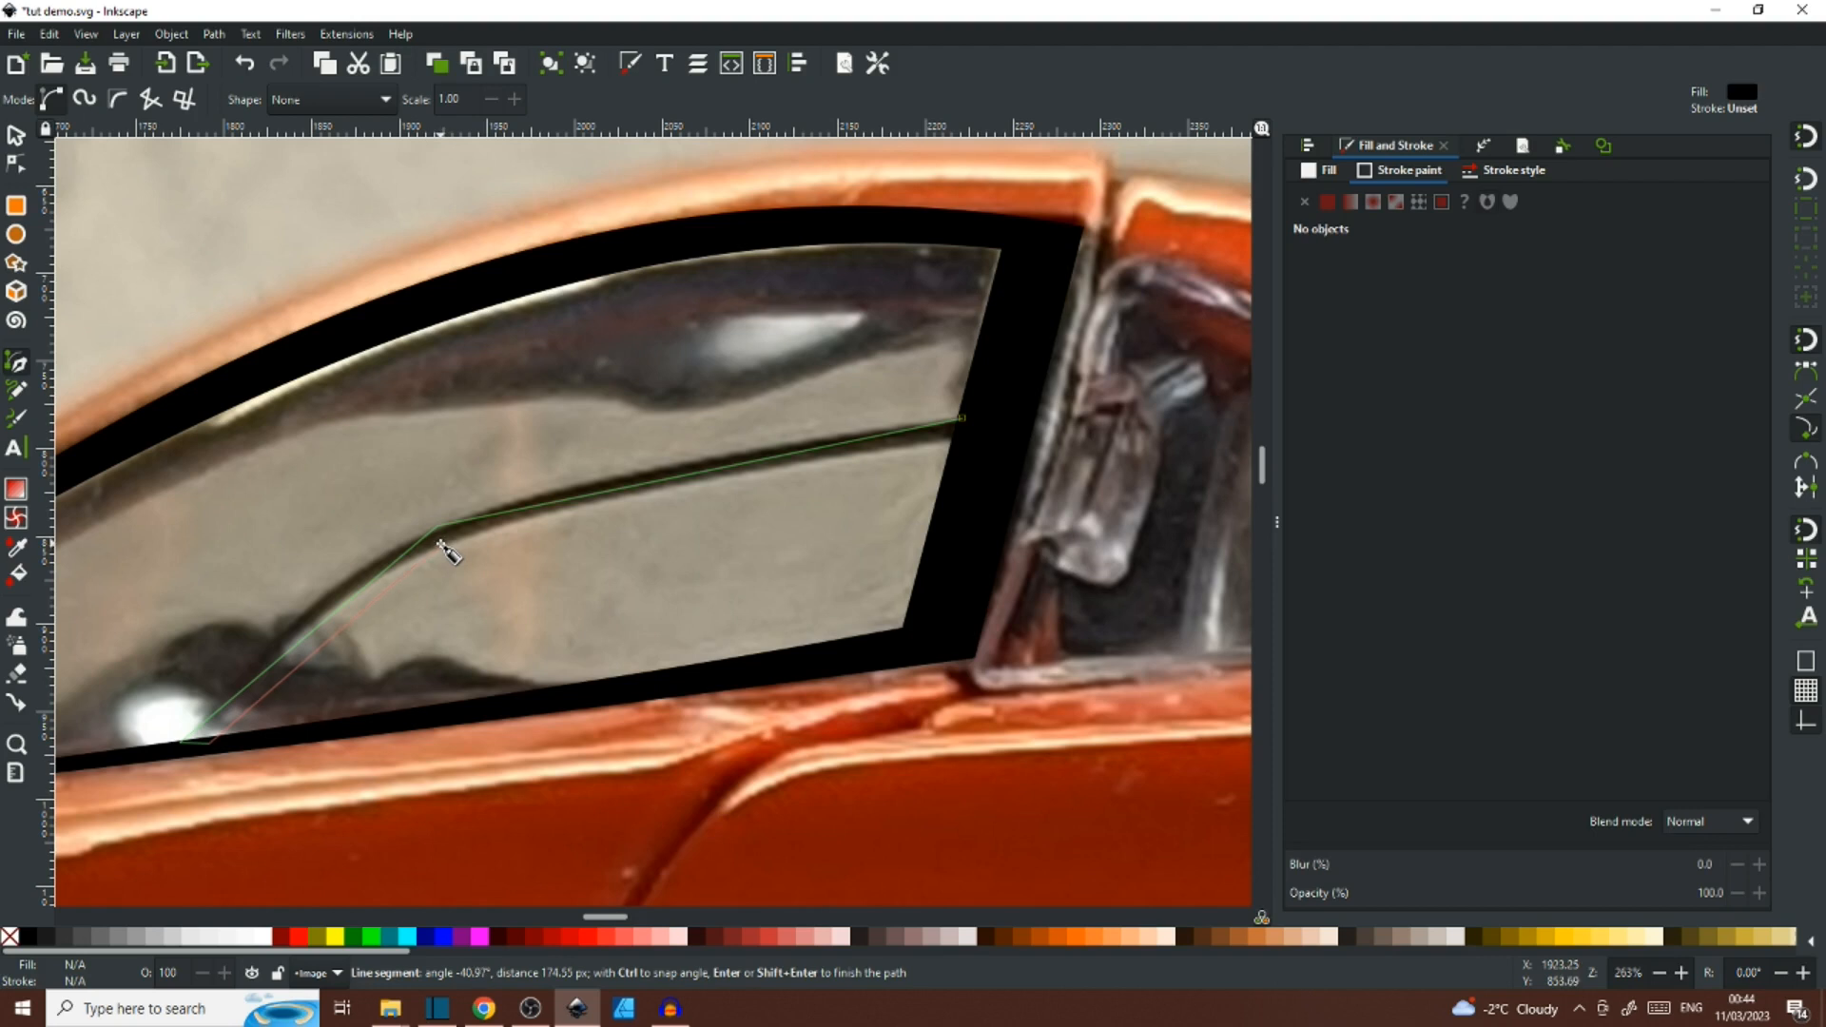
pyautogui.click(439, 543)
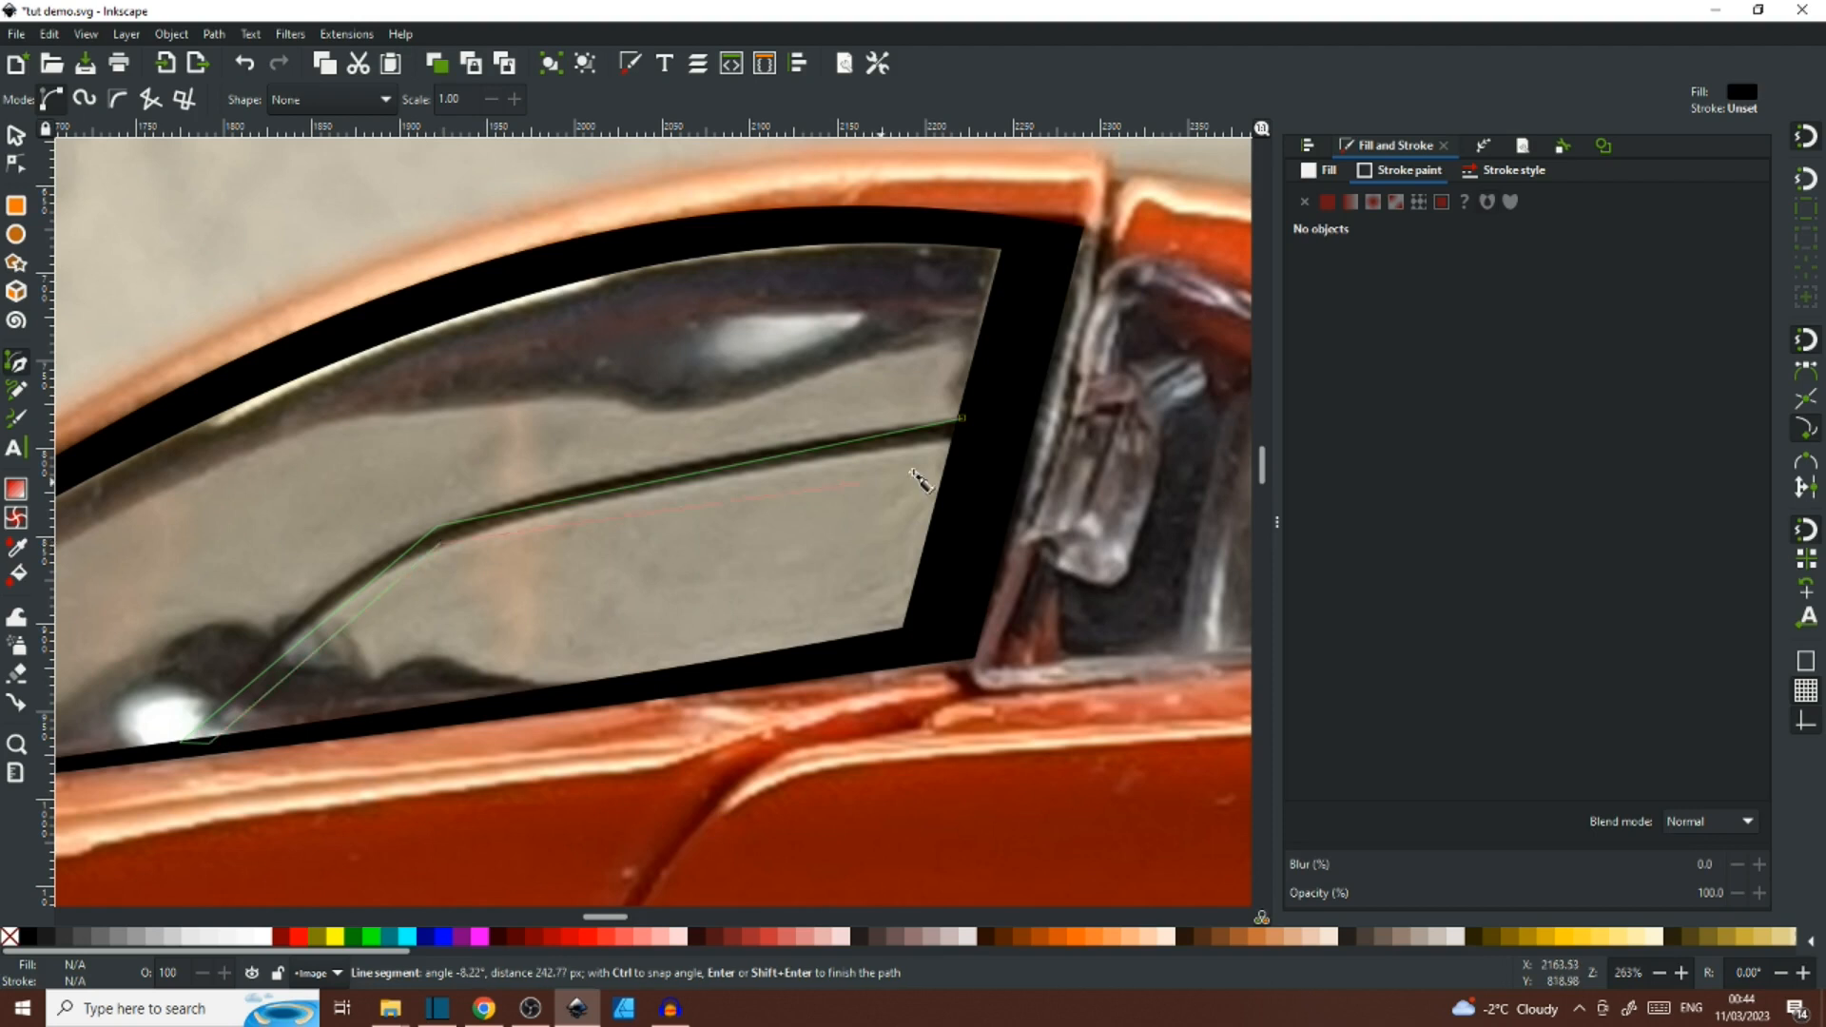
pyautogui.click(963, 420)
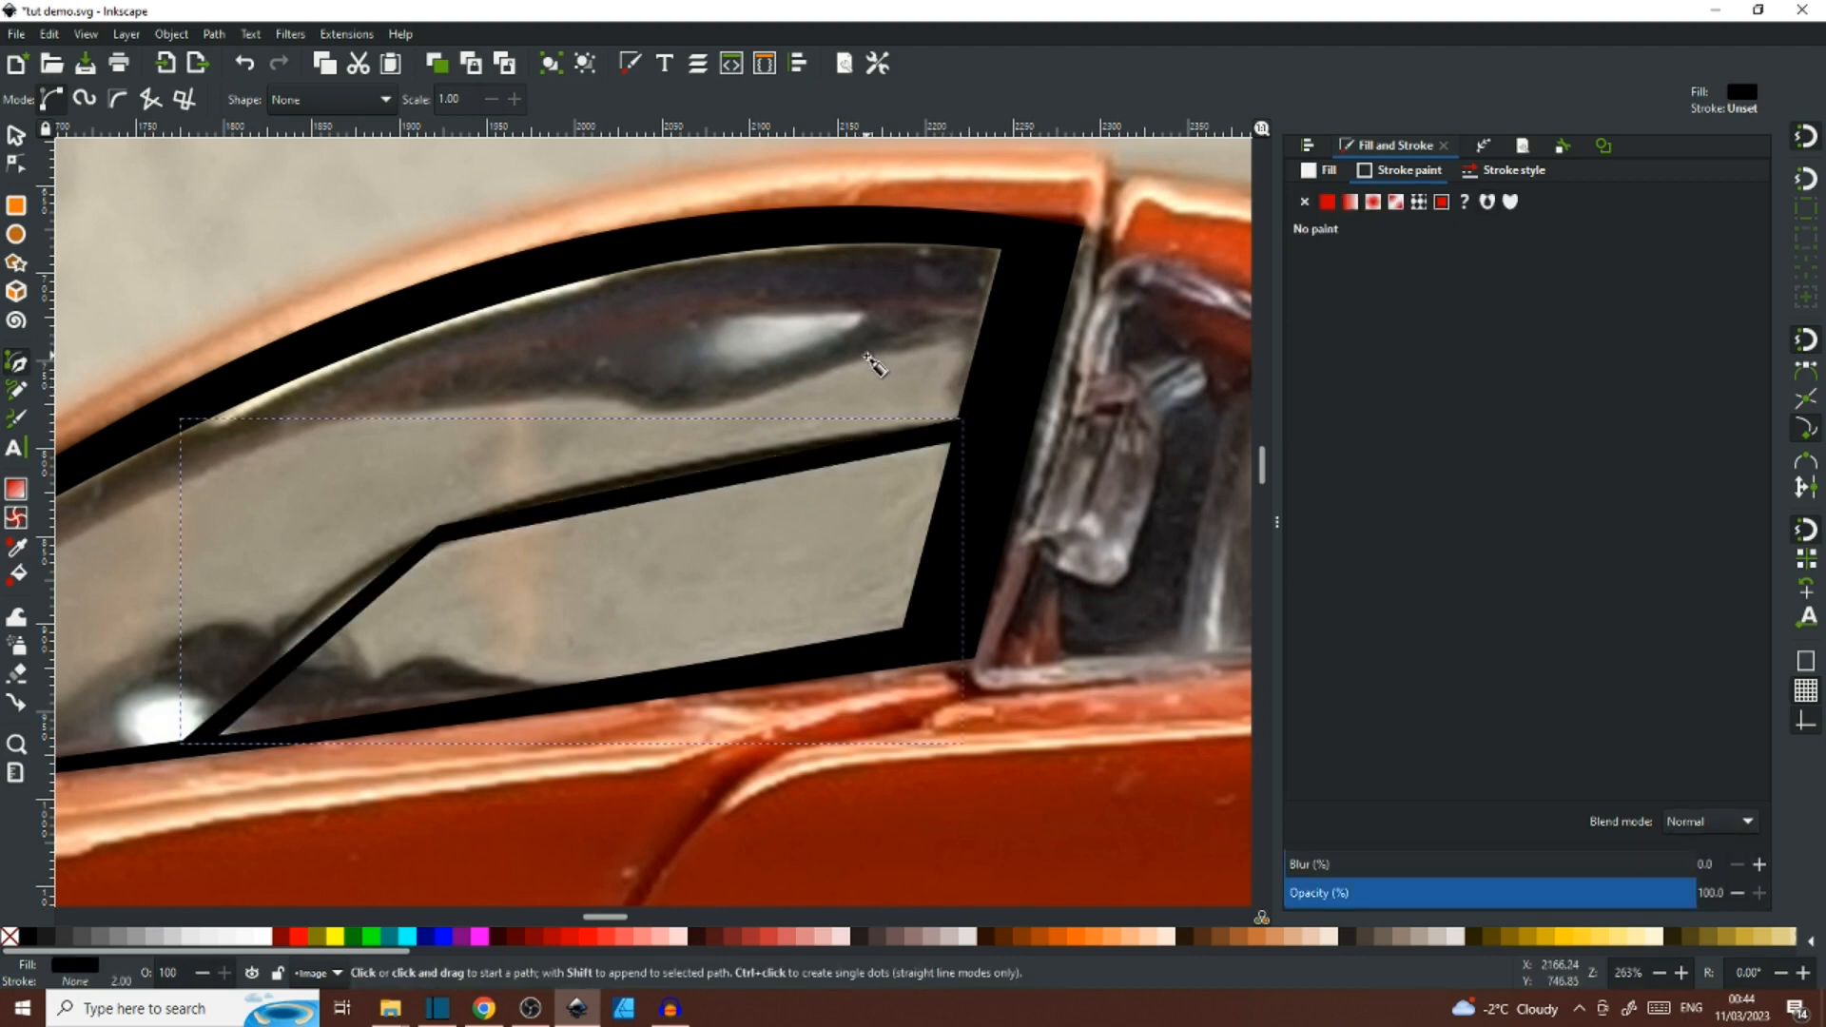
# Bend the strip's upper and lower edges into curves that follow the line in the photo, and deselect it.
pyautogui.press('n')
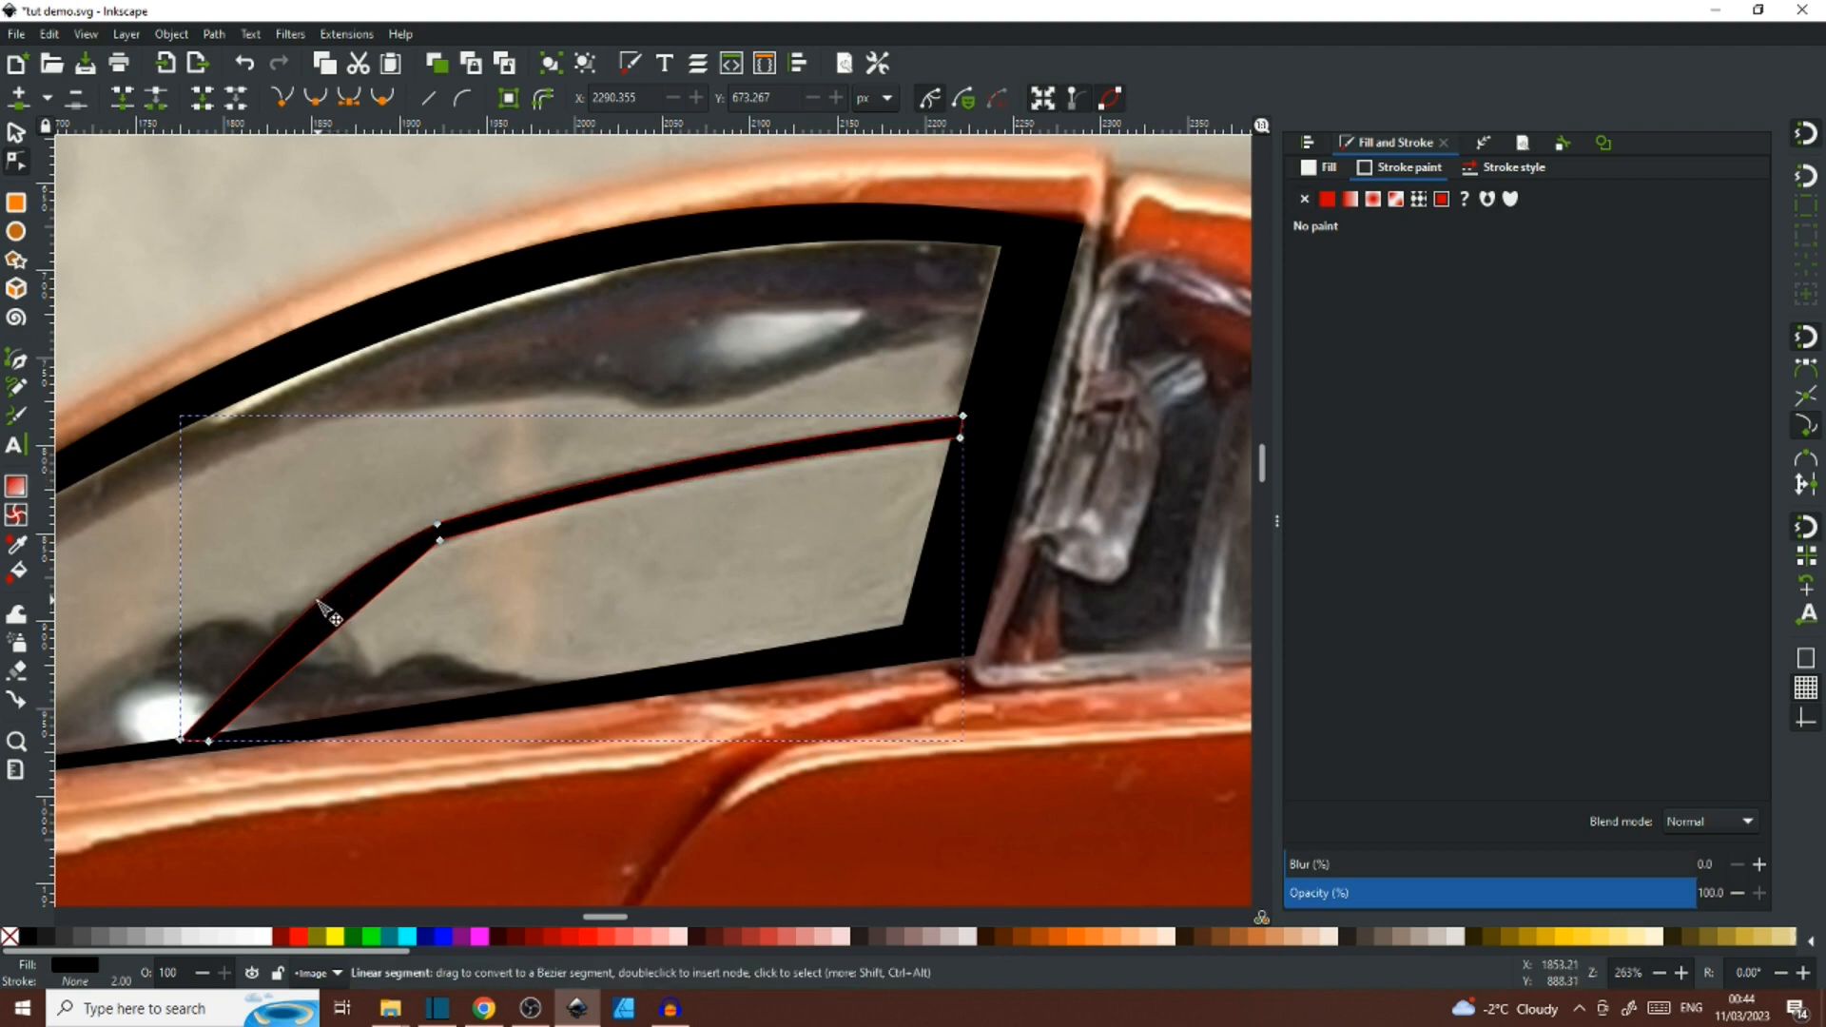
pyautogui.moveTo(323, 607); pyautogui.dragTo(331, 615)
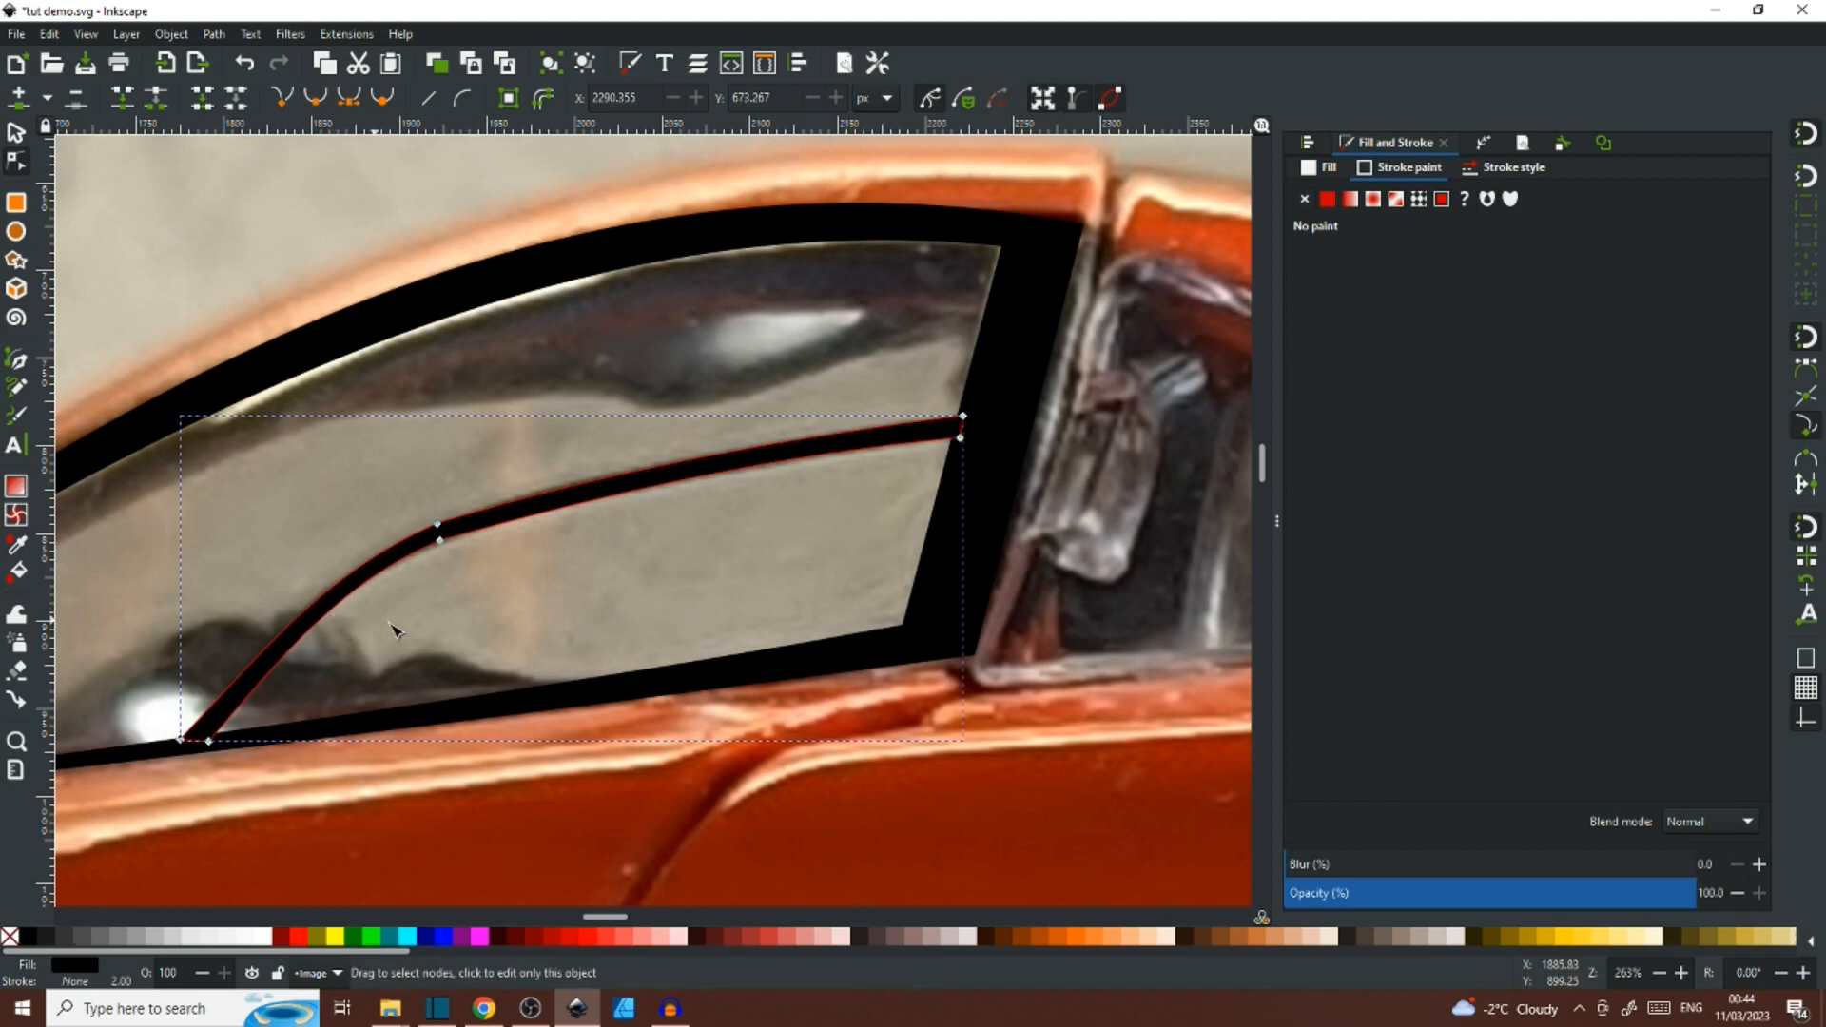
pyautogui.click(477, 633)
pyautogui.scroll(-3, 571, 575)
pyautogui.scroll(1, 585, 570)
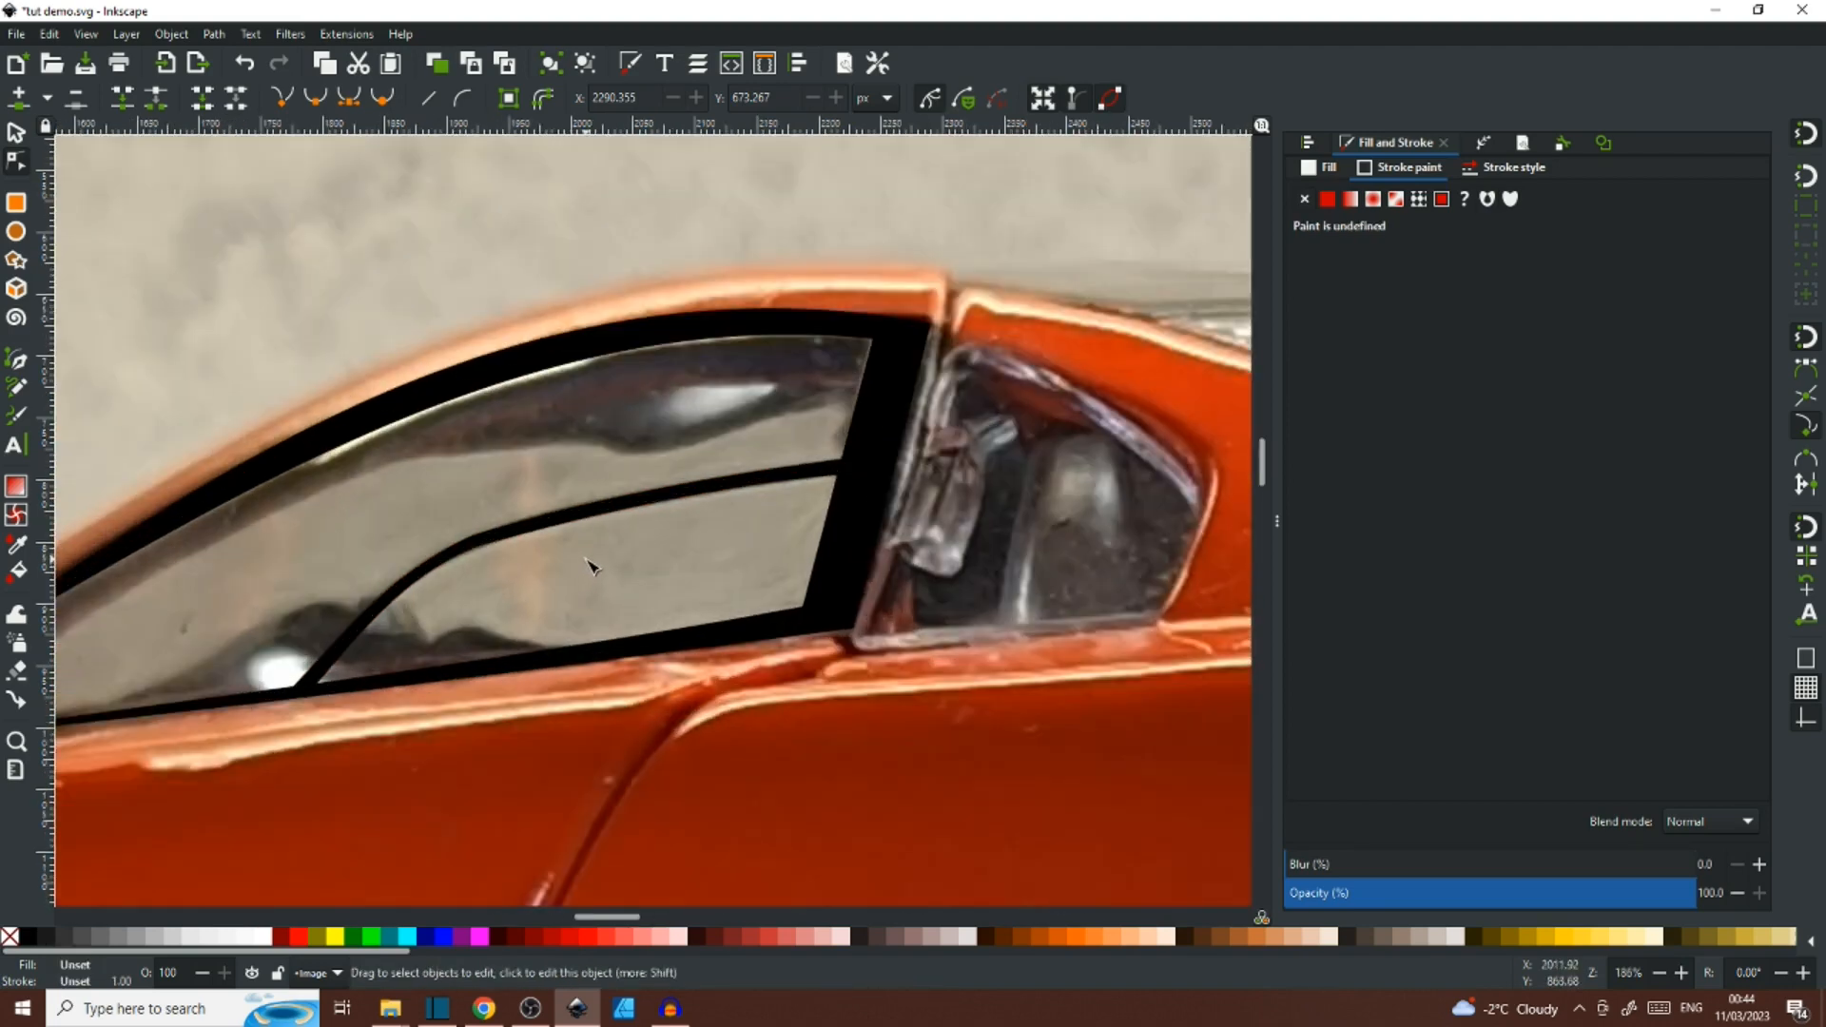
# Merge the curved strip and the black window frame into one shape with Union.
pyautogui.click(728, 493)
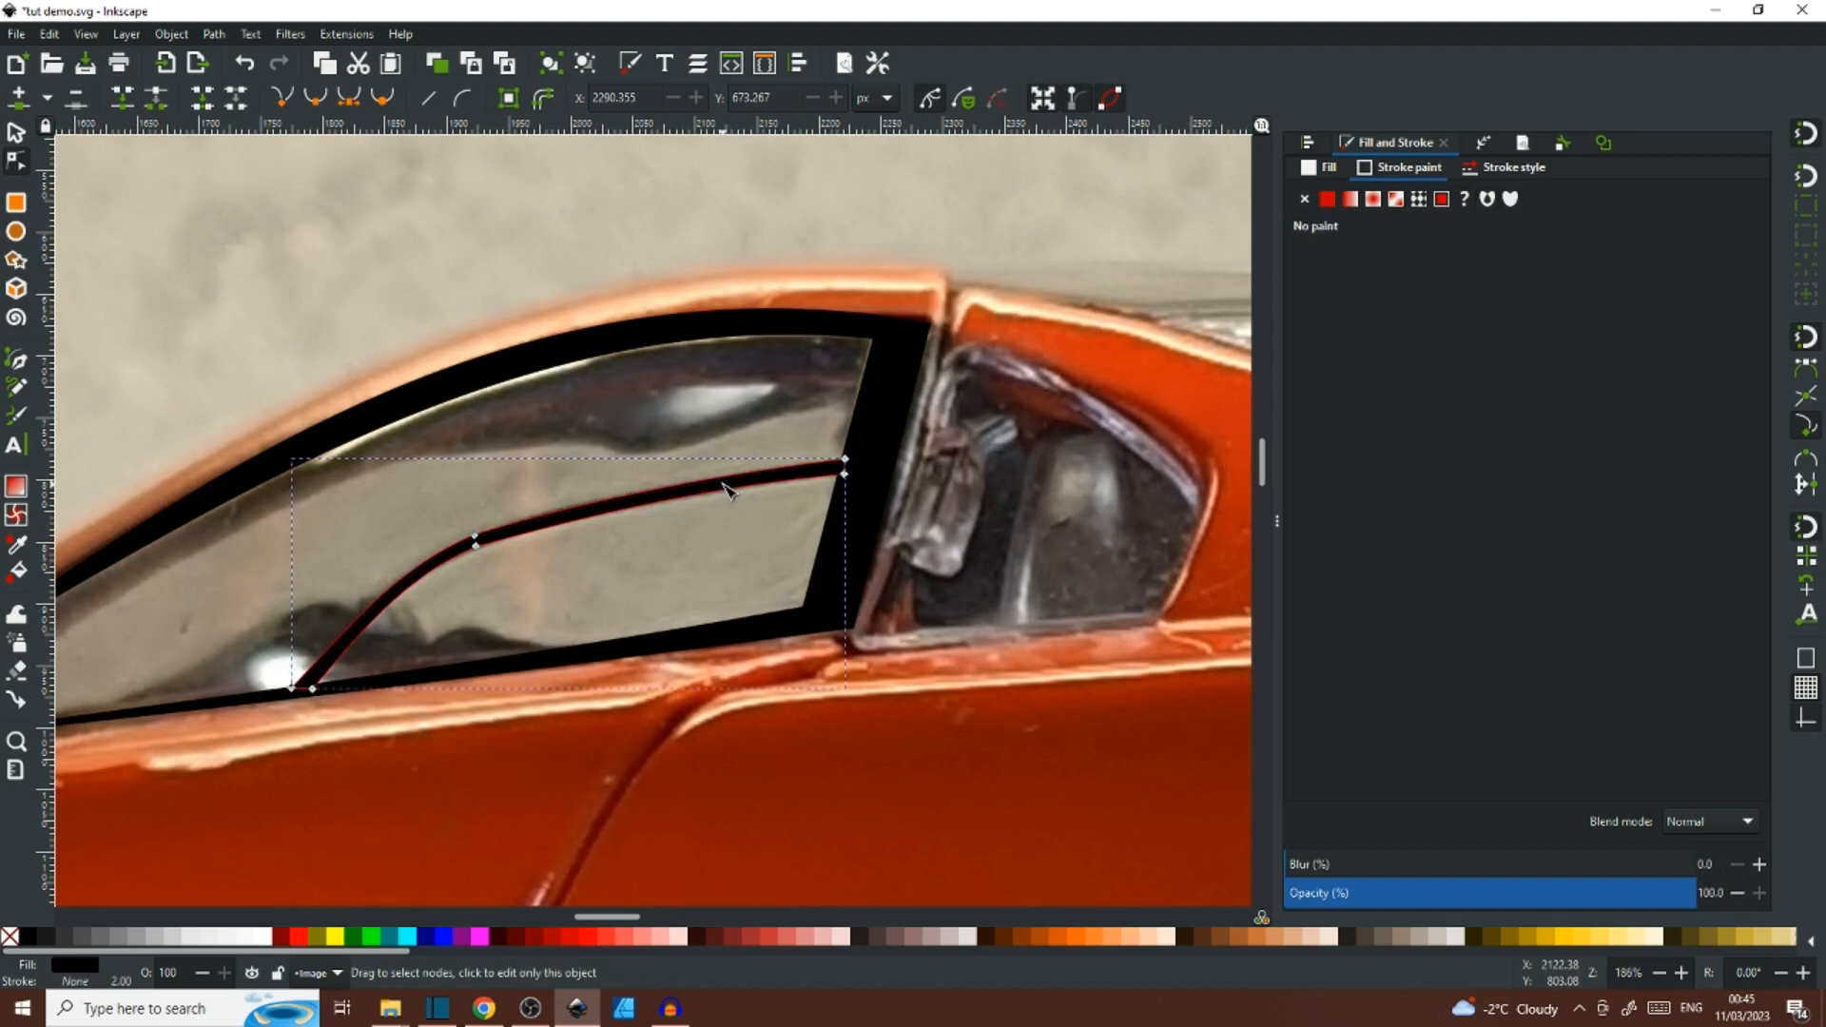
pyautogui.keyDown('shift'); pyautogui.click(880, 409); pyautogui.keyUp('shift')
pyautogui.click(215, 35)
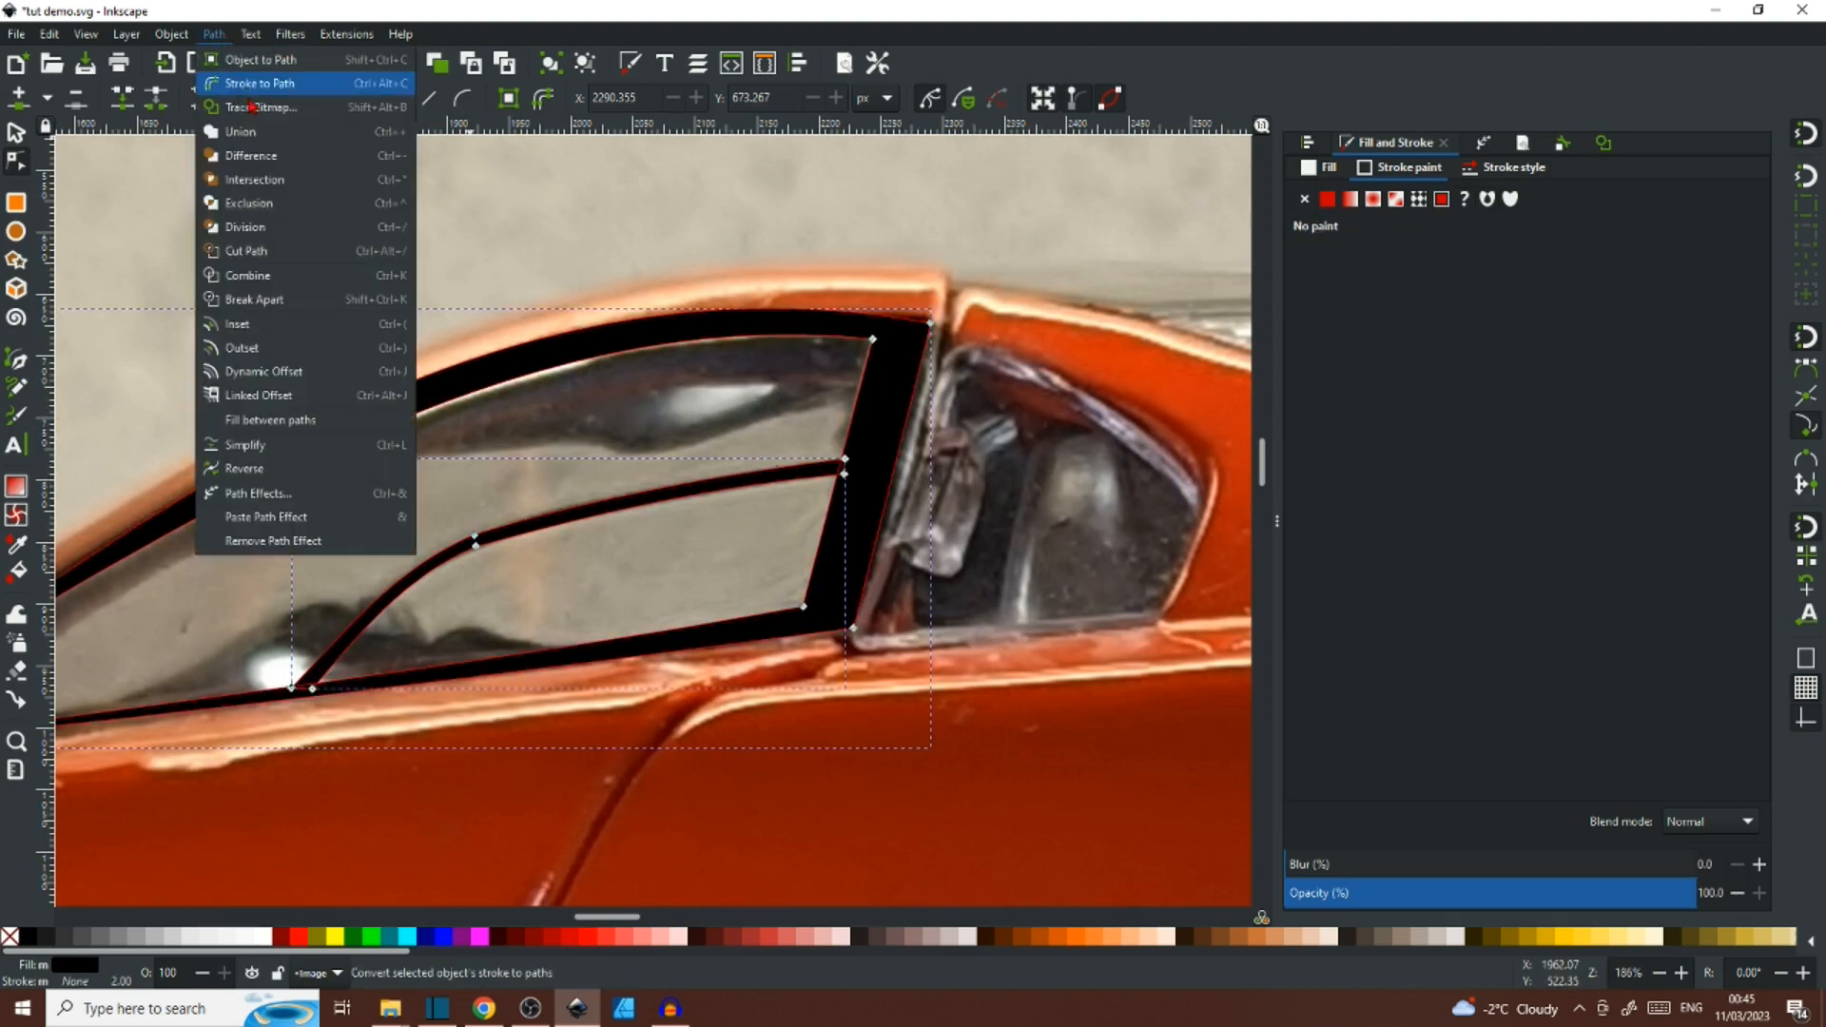
pyautogui.click(258, 133)
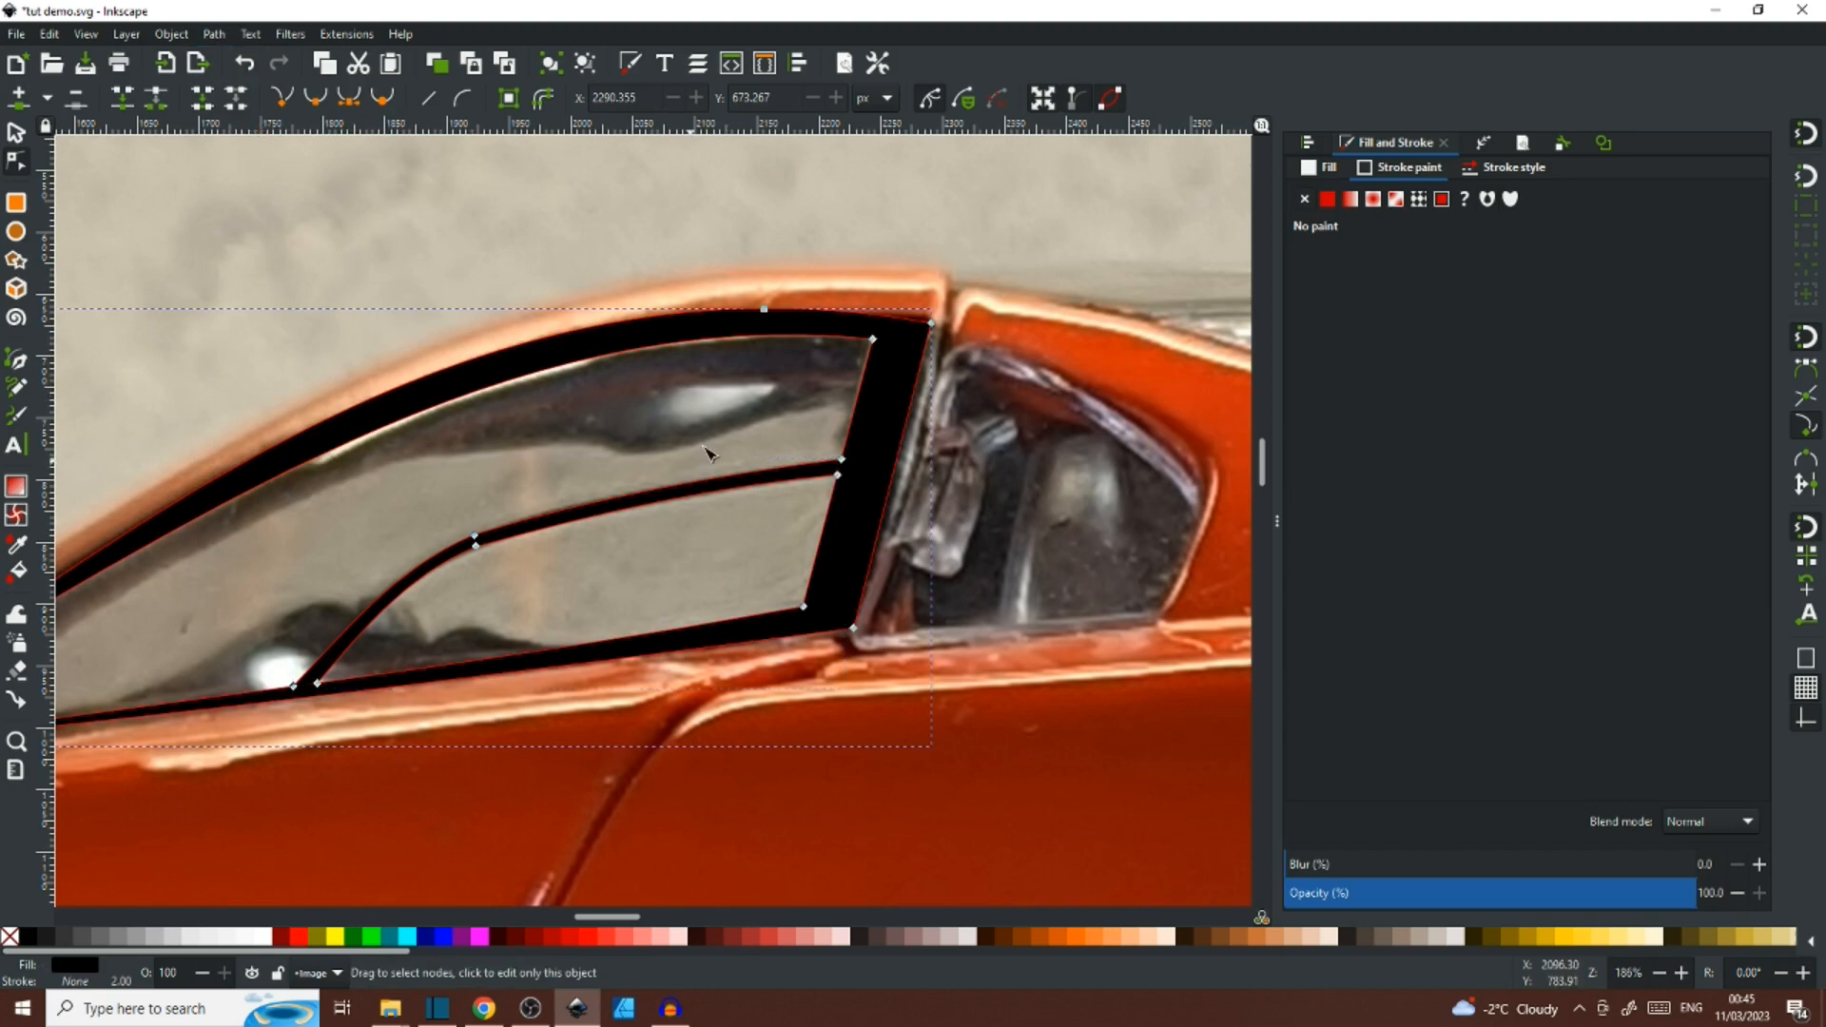
# Move the merged window frame above the car to check its shape, and undo the move.
pyautogui.keyDown('ctrl'); pyautogui.scroll(-2, 656, 466); pyautogui.keyUp('ctrl')
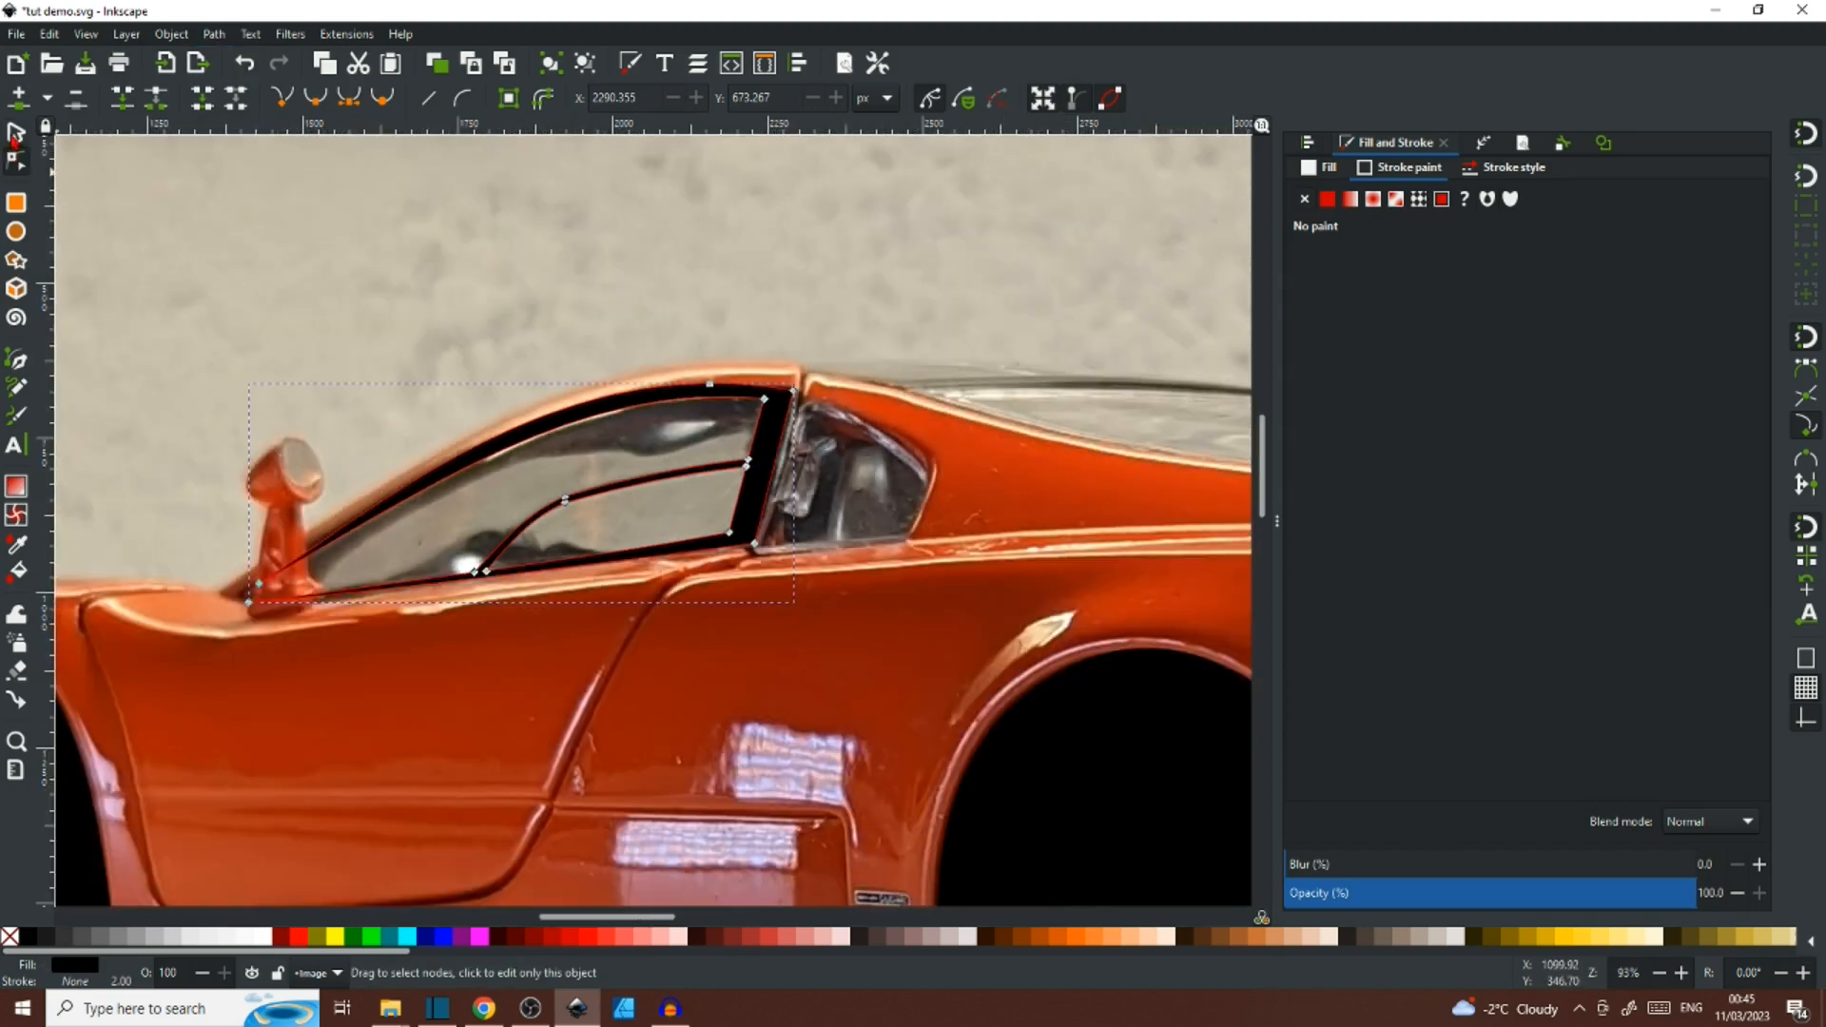
pyautogui.click(14, 134)
pyautogui.moveTo(780, 402); pyautogui.dragTo(786, 193)
pyautogui.scroll(3, 856, 314)
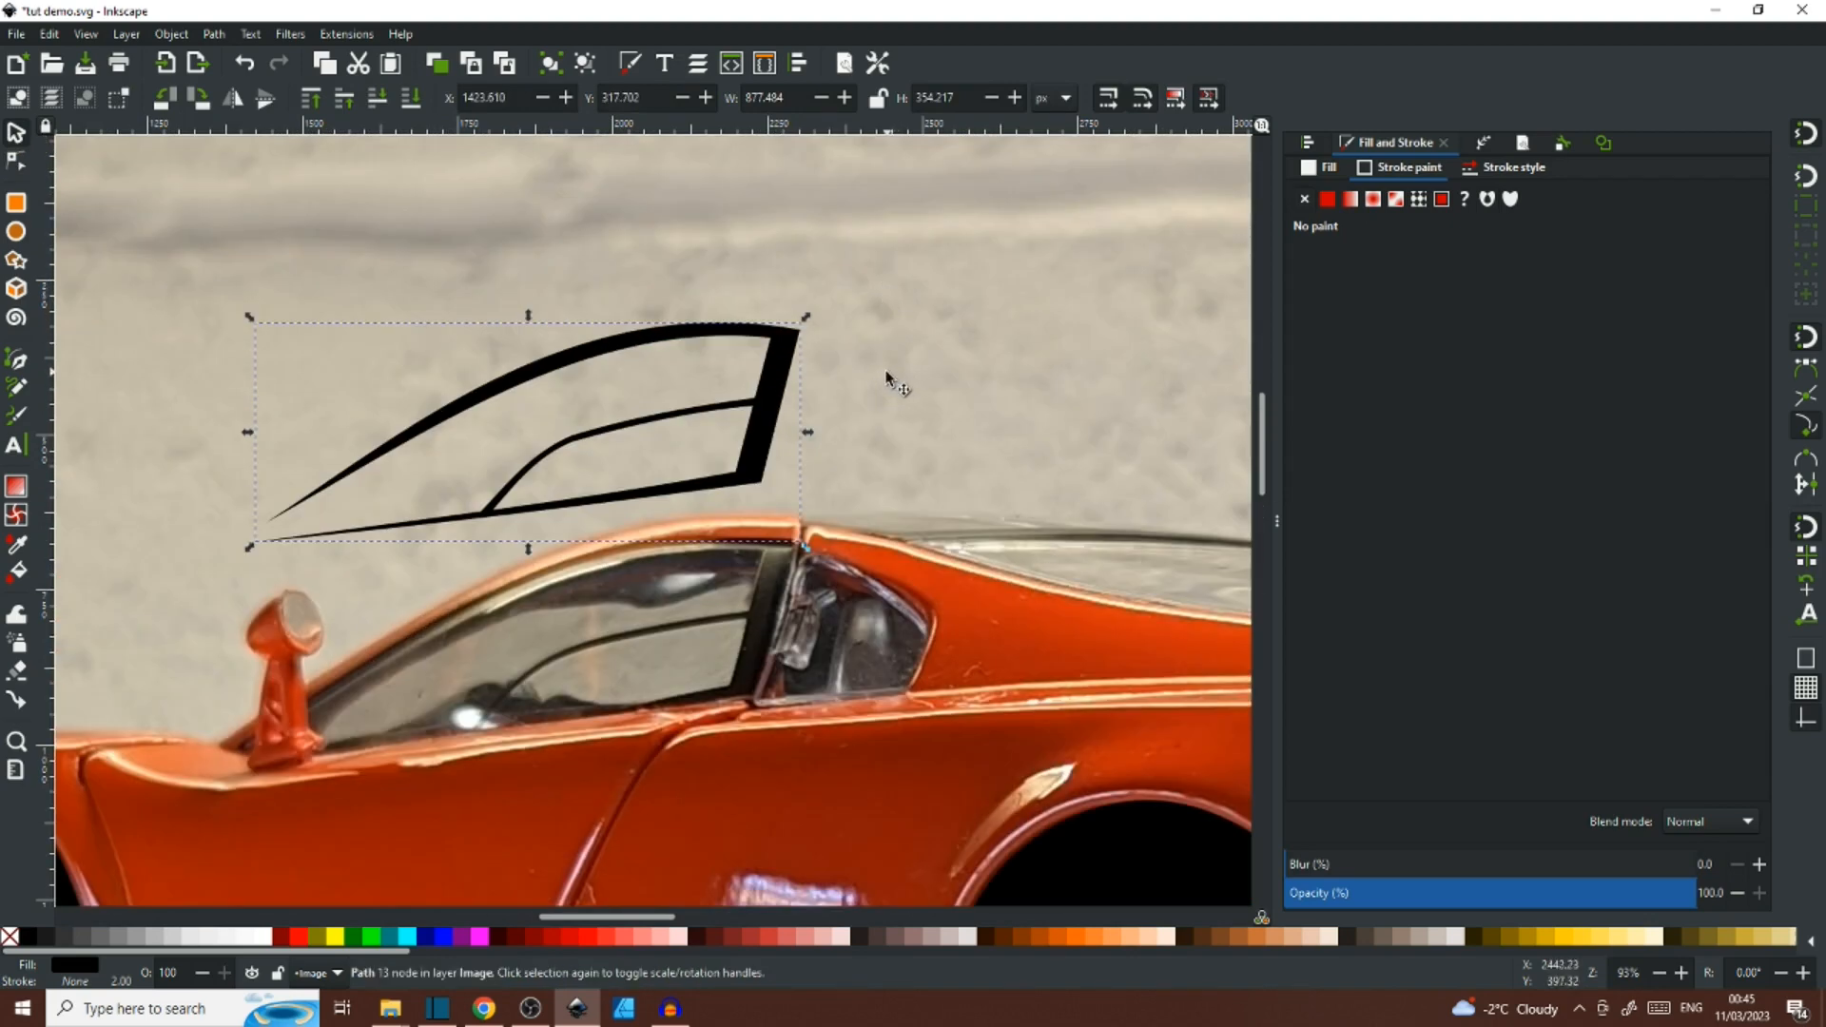
pyautogui.hotkey('ctrl', 'z')
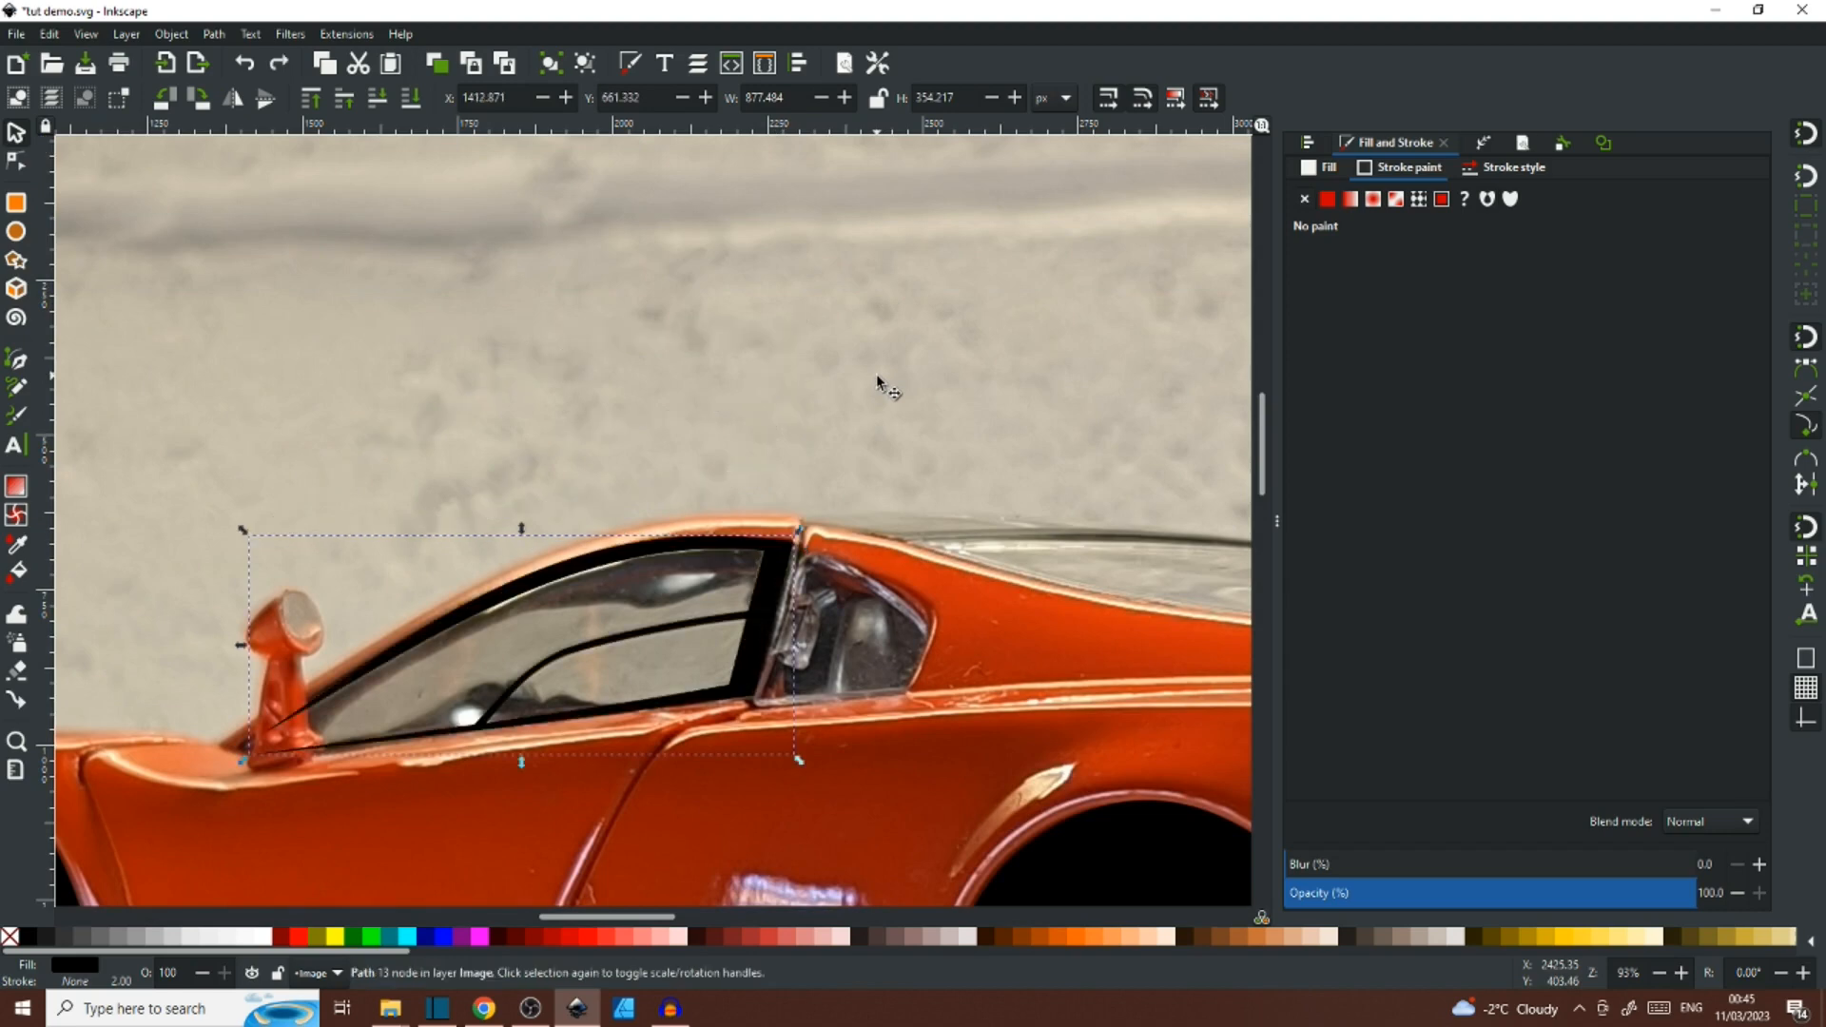
# Draw a closed straight-sided shape around the rear quarter window, starting at the window frame's upper rear corner and overlapping the black pillar.
pyautogui.scroll(10, 870, 409)
pyautogui.scroll(20, 873, 412)
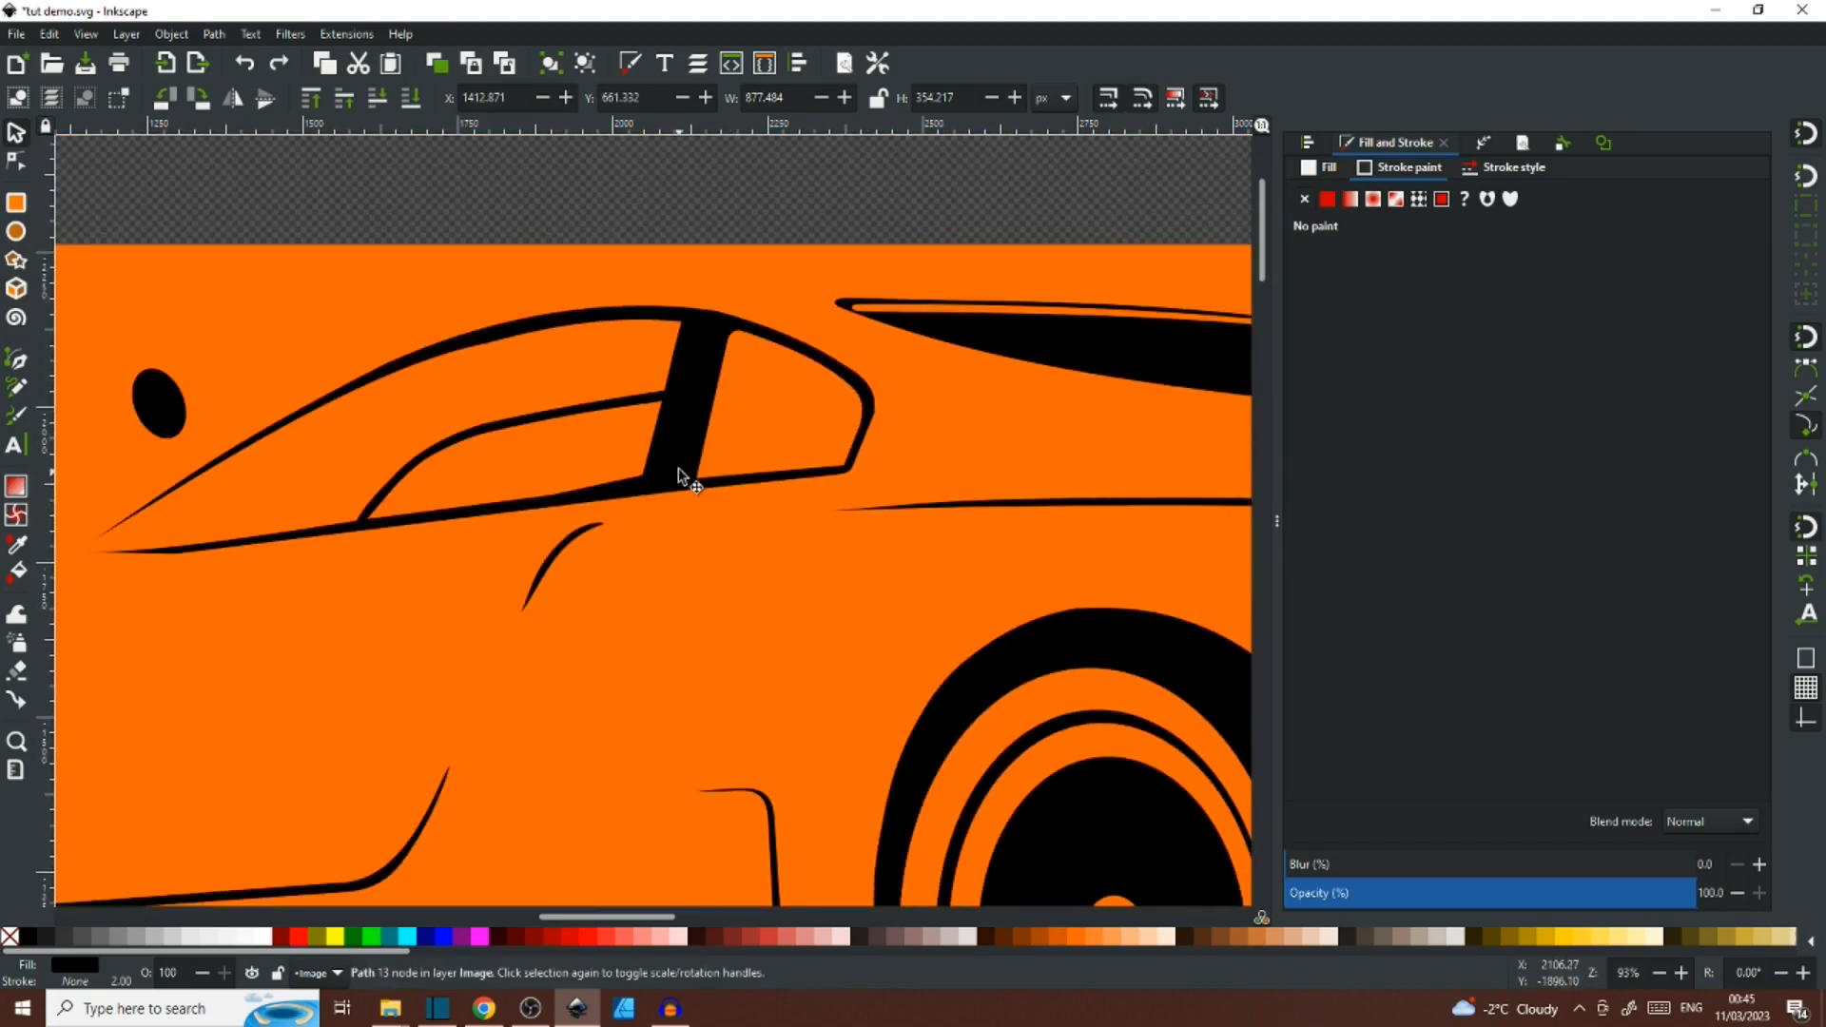
pyautogui.scroll(-20, 681, 473)
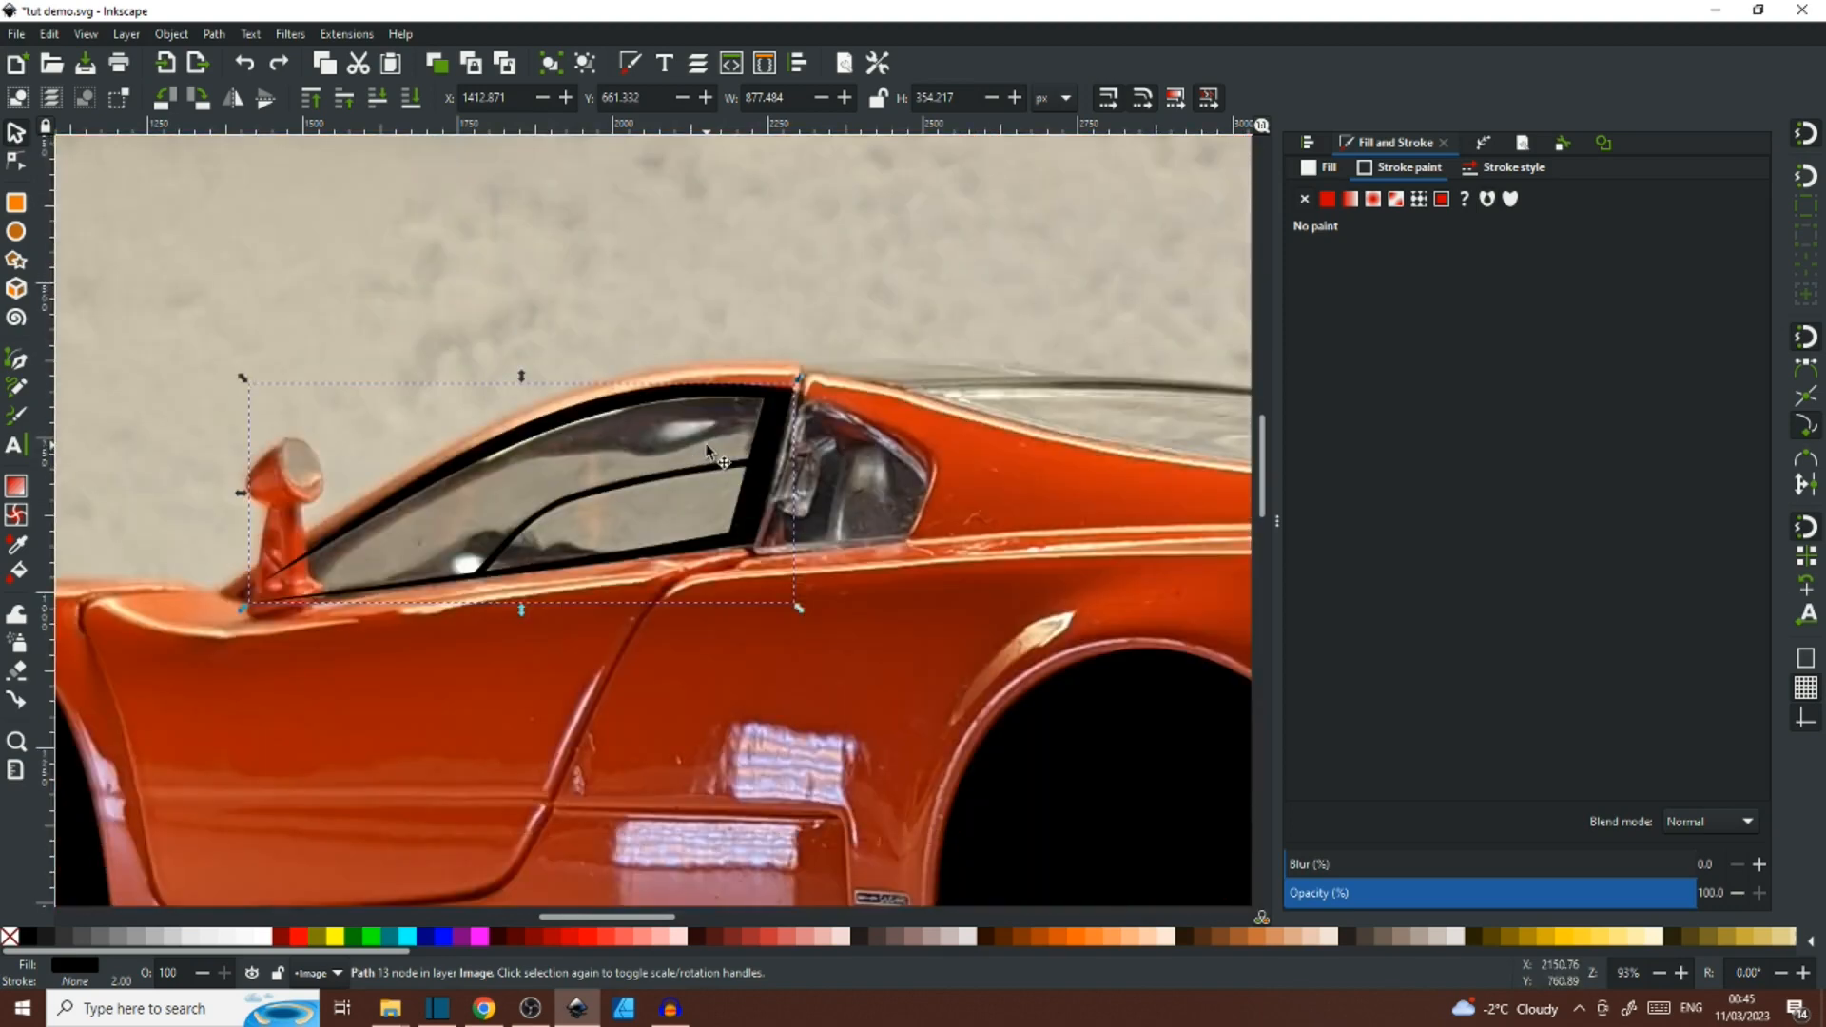
pyautogui.press('b')
pyautogui.keyDown('ctrl'); pyautogui.scroll(3, 813, 369); pyautogui.keyUp('ctrl')
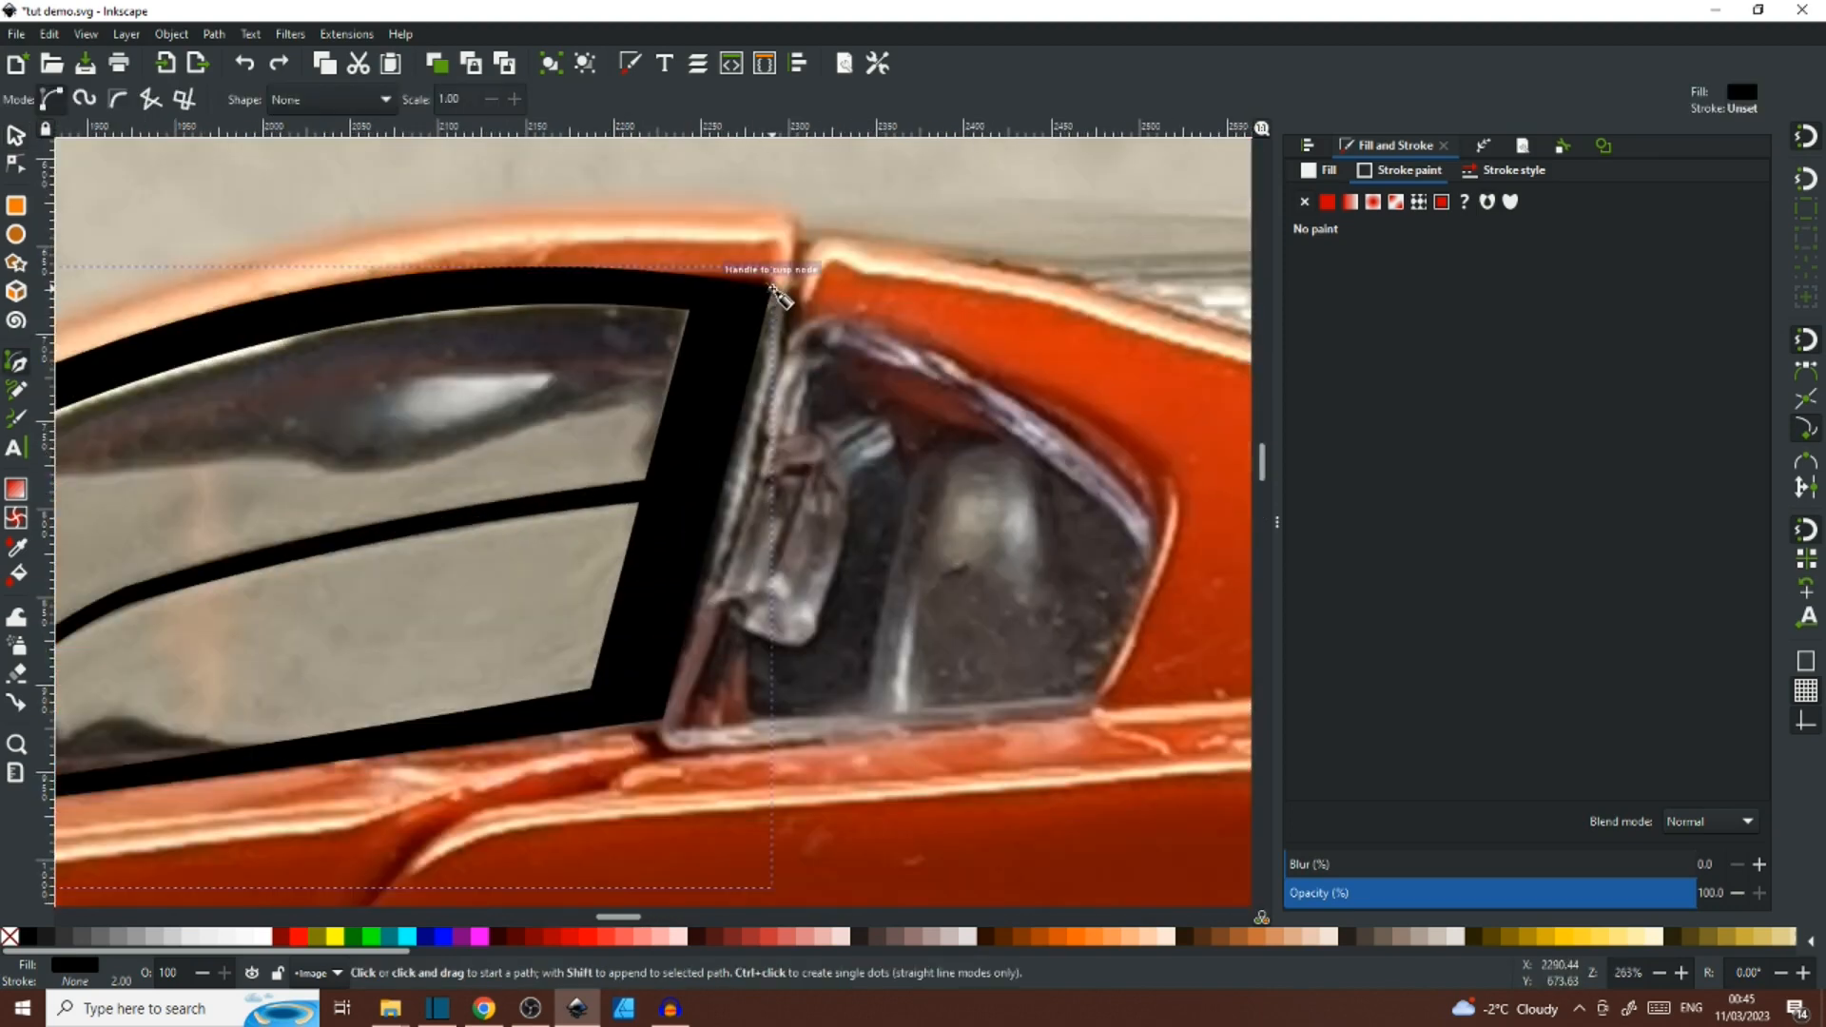
pyautogui.click(773, 287)
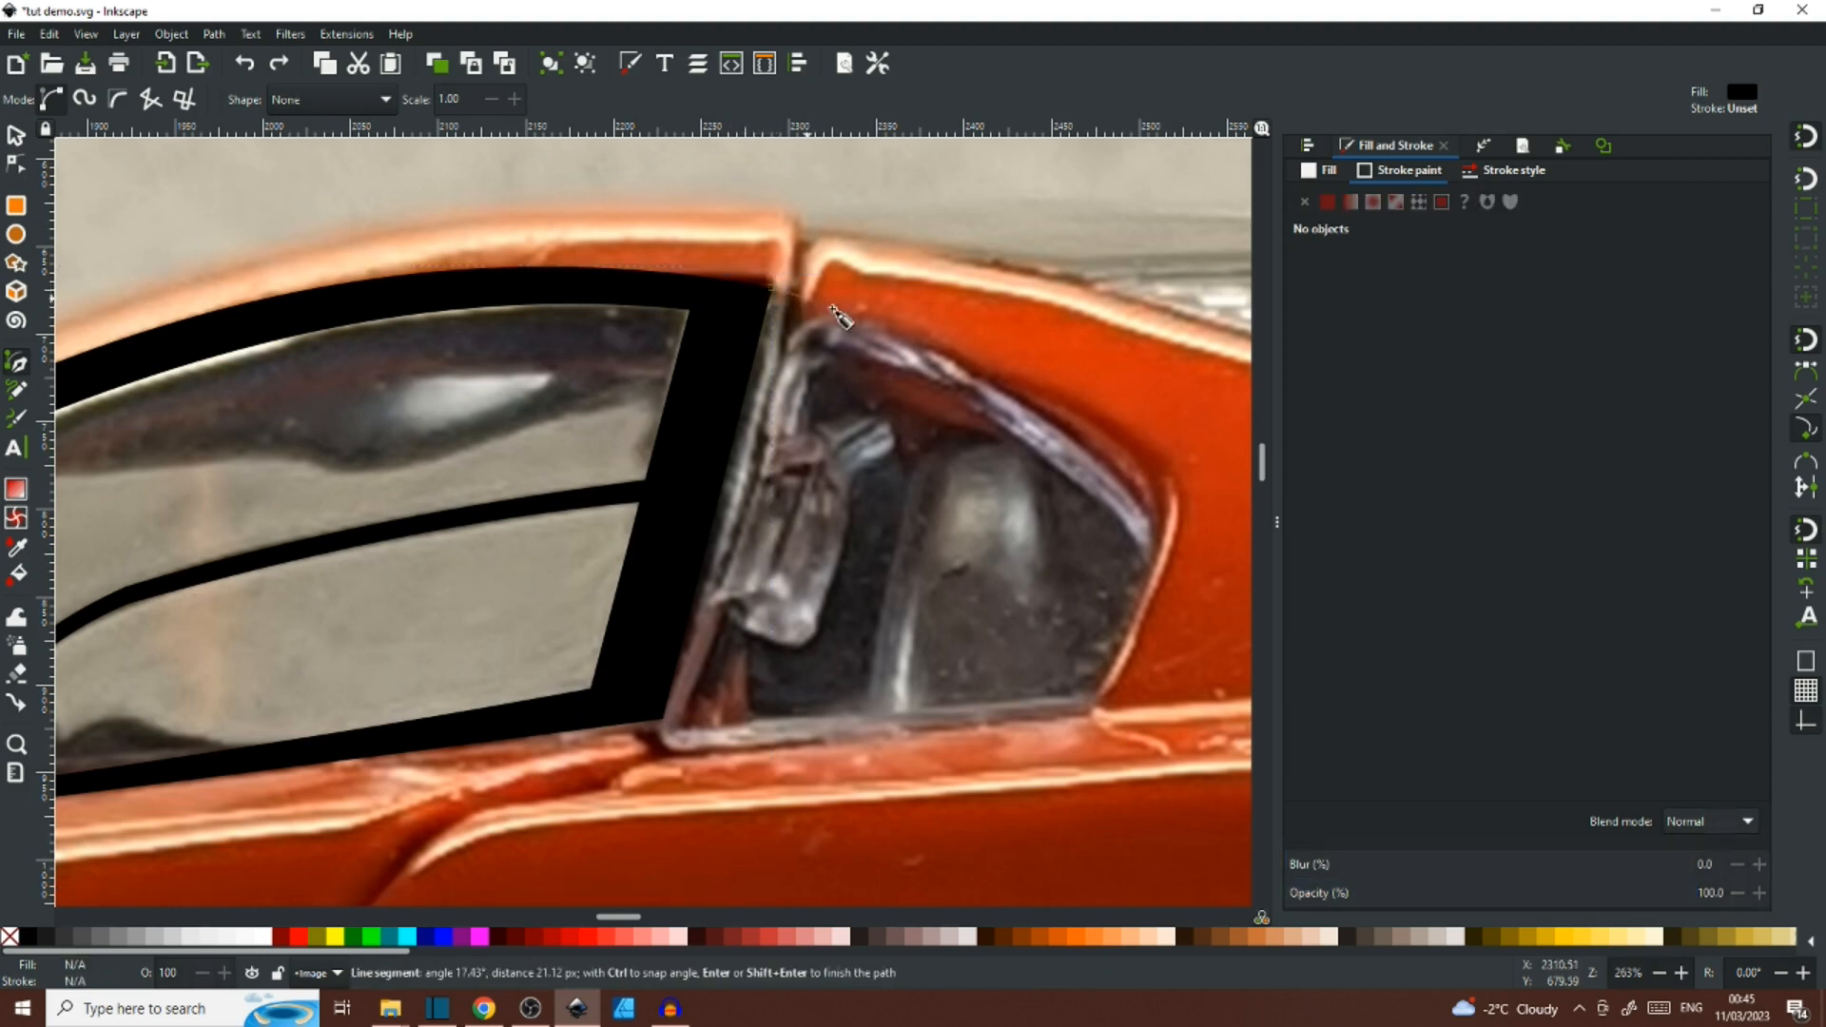
pyautogui.click(1104, 420)
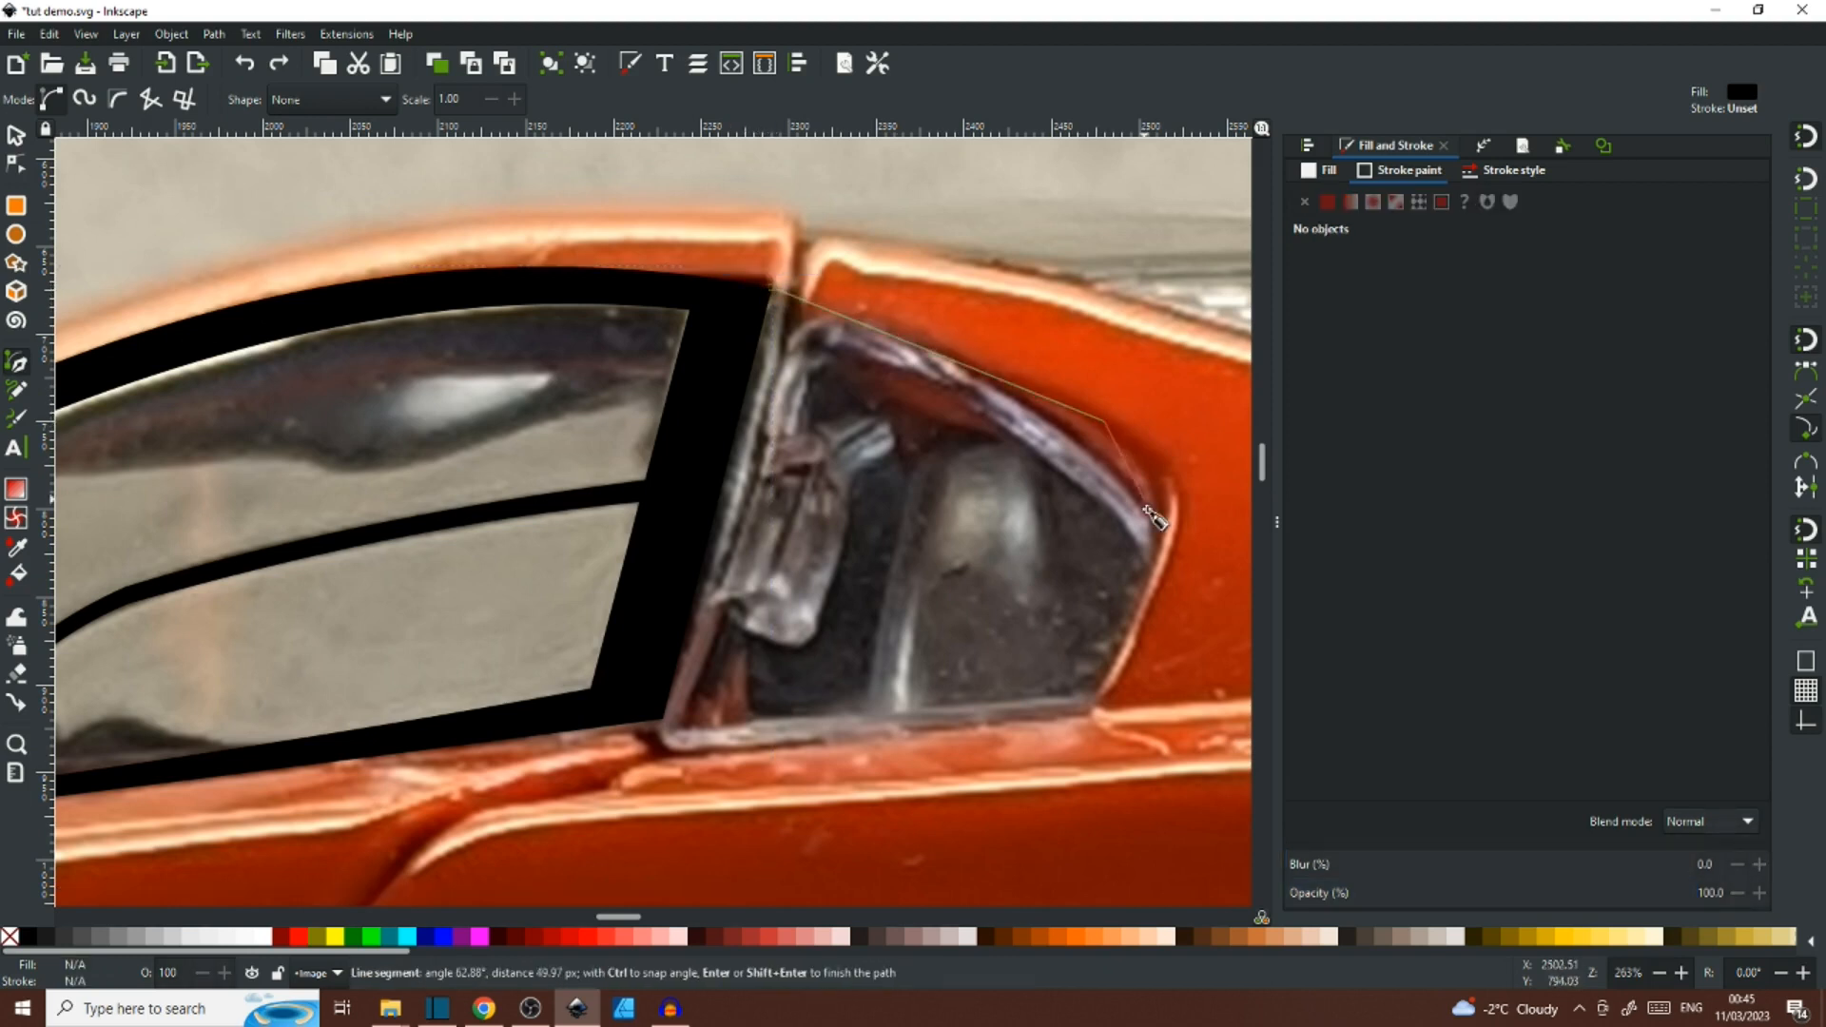
pyautogui.click(1162, 542)
pyautogui.click(1129, 647)
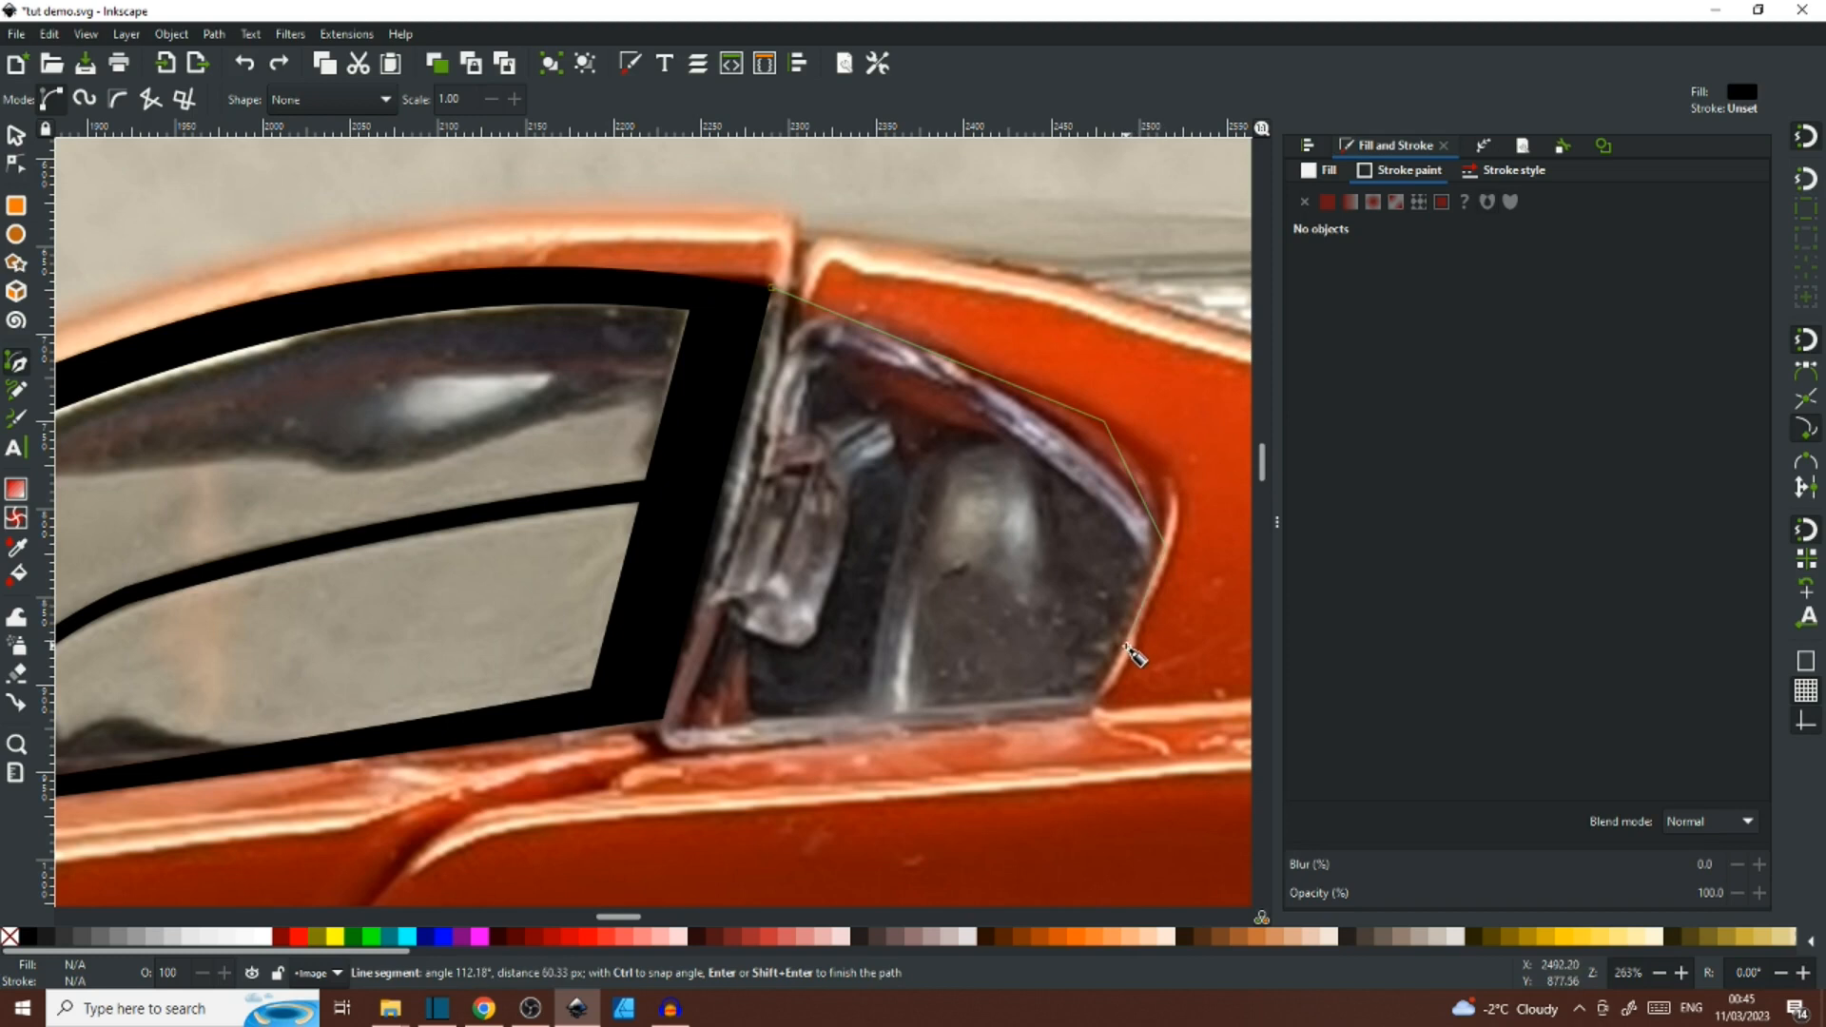
pyautogui.click(1036, 710)
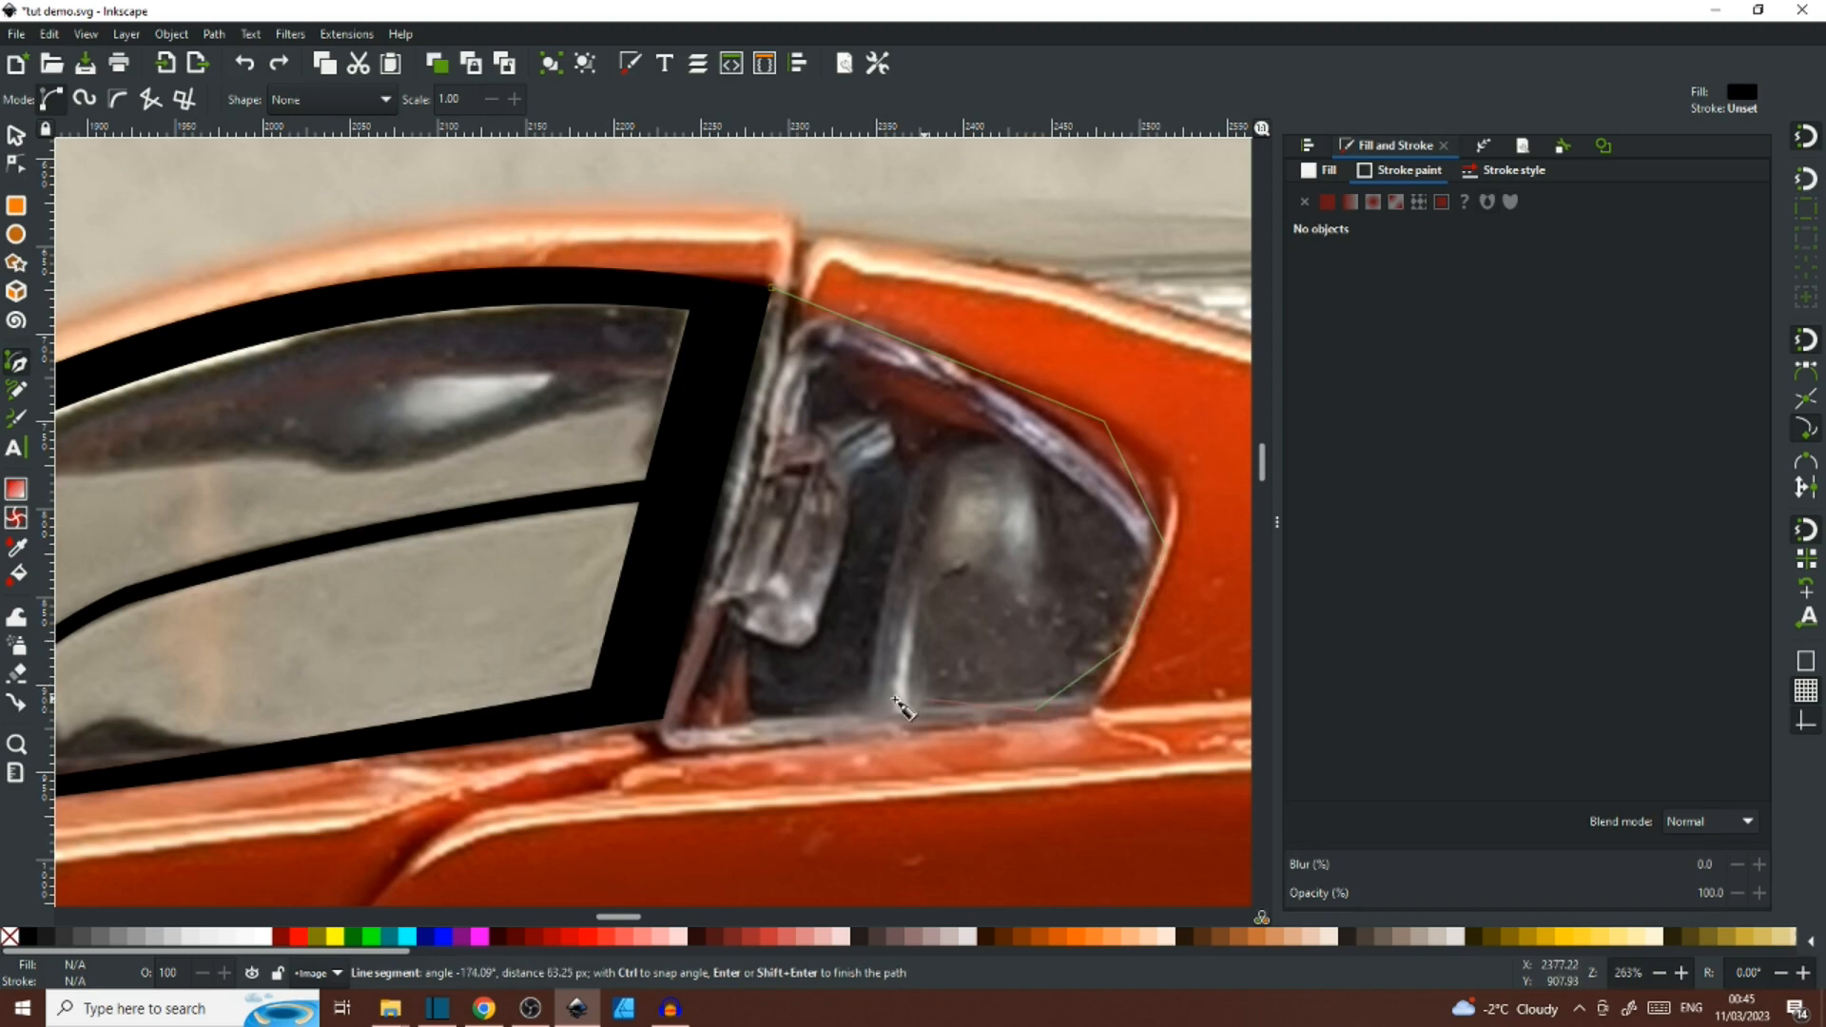
pyautogui.click(664, 719)
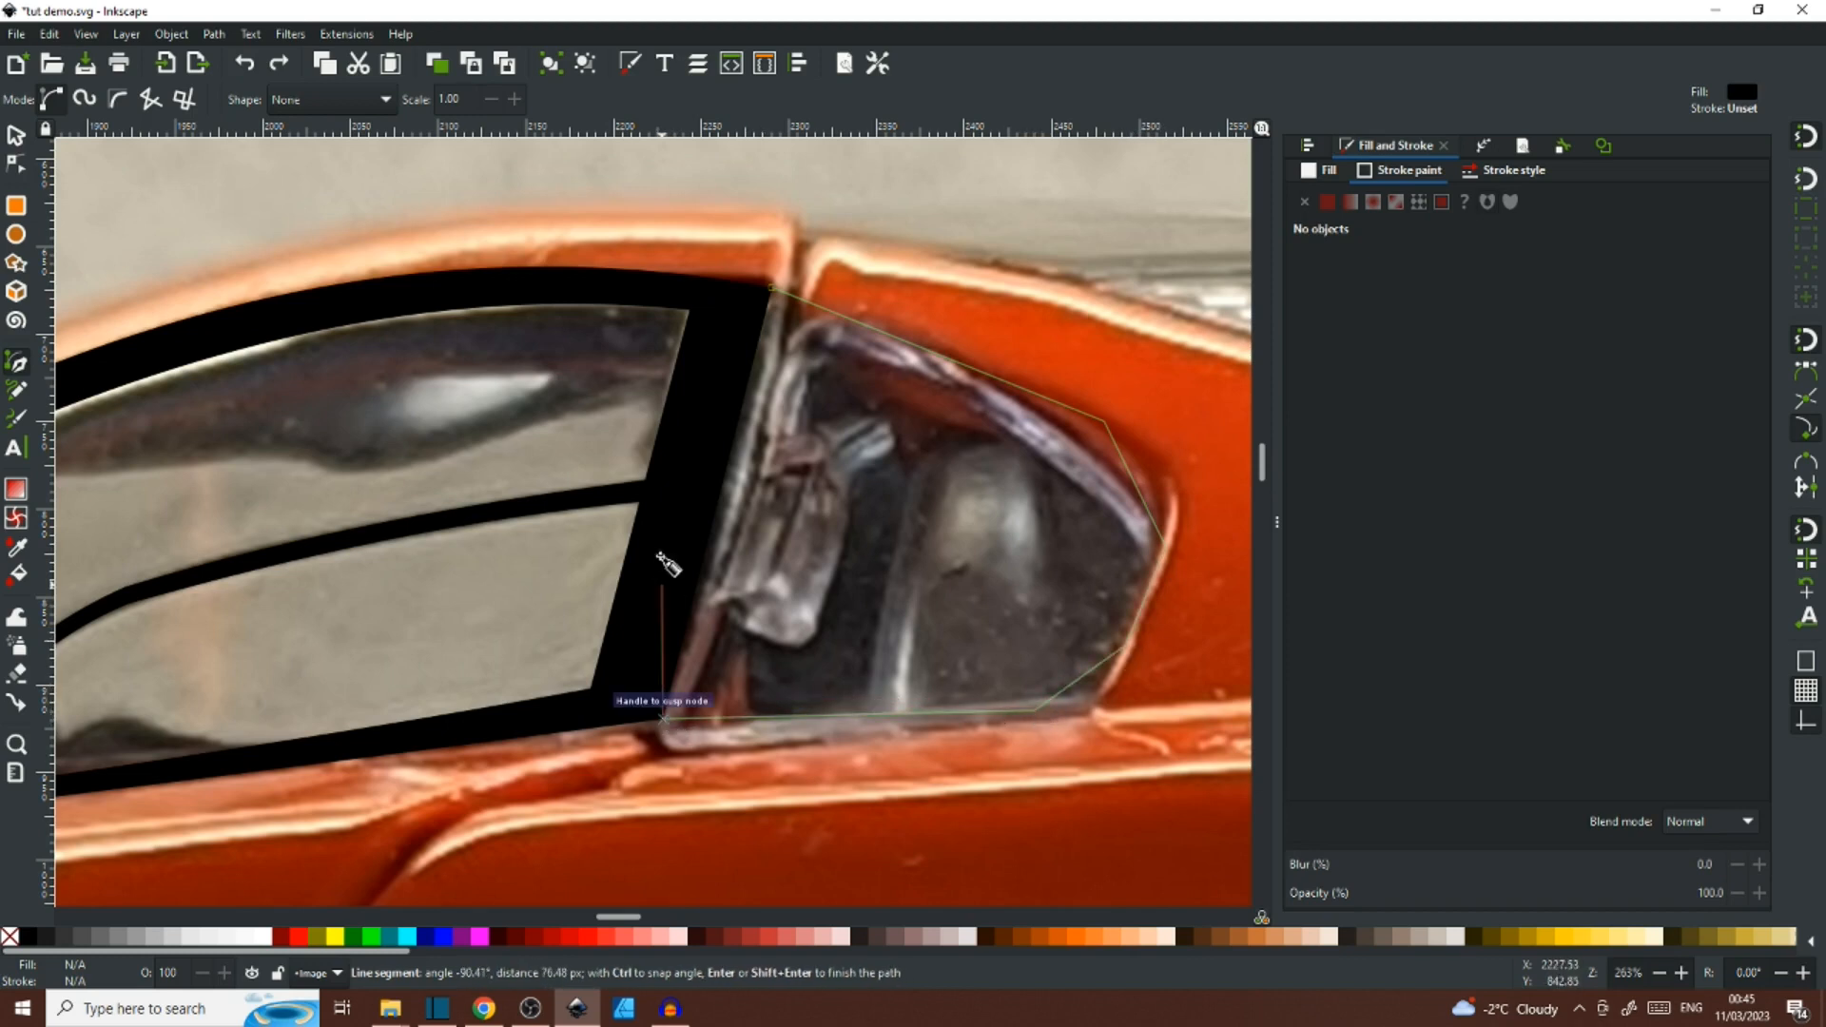
pyautogui.click(663, 518)
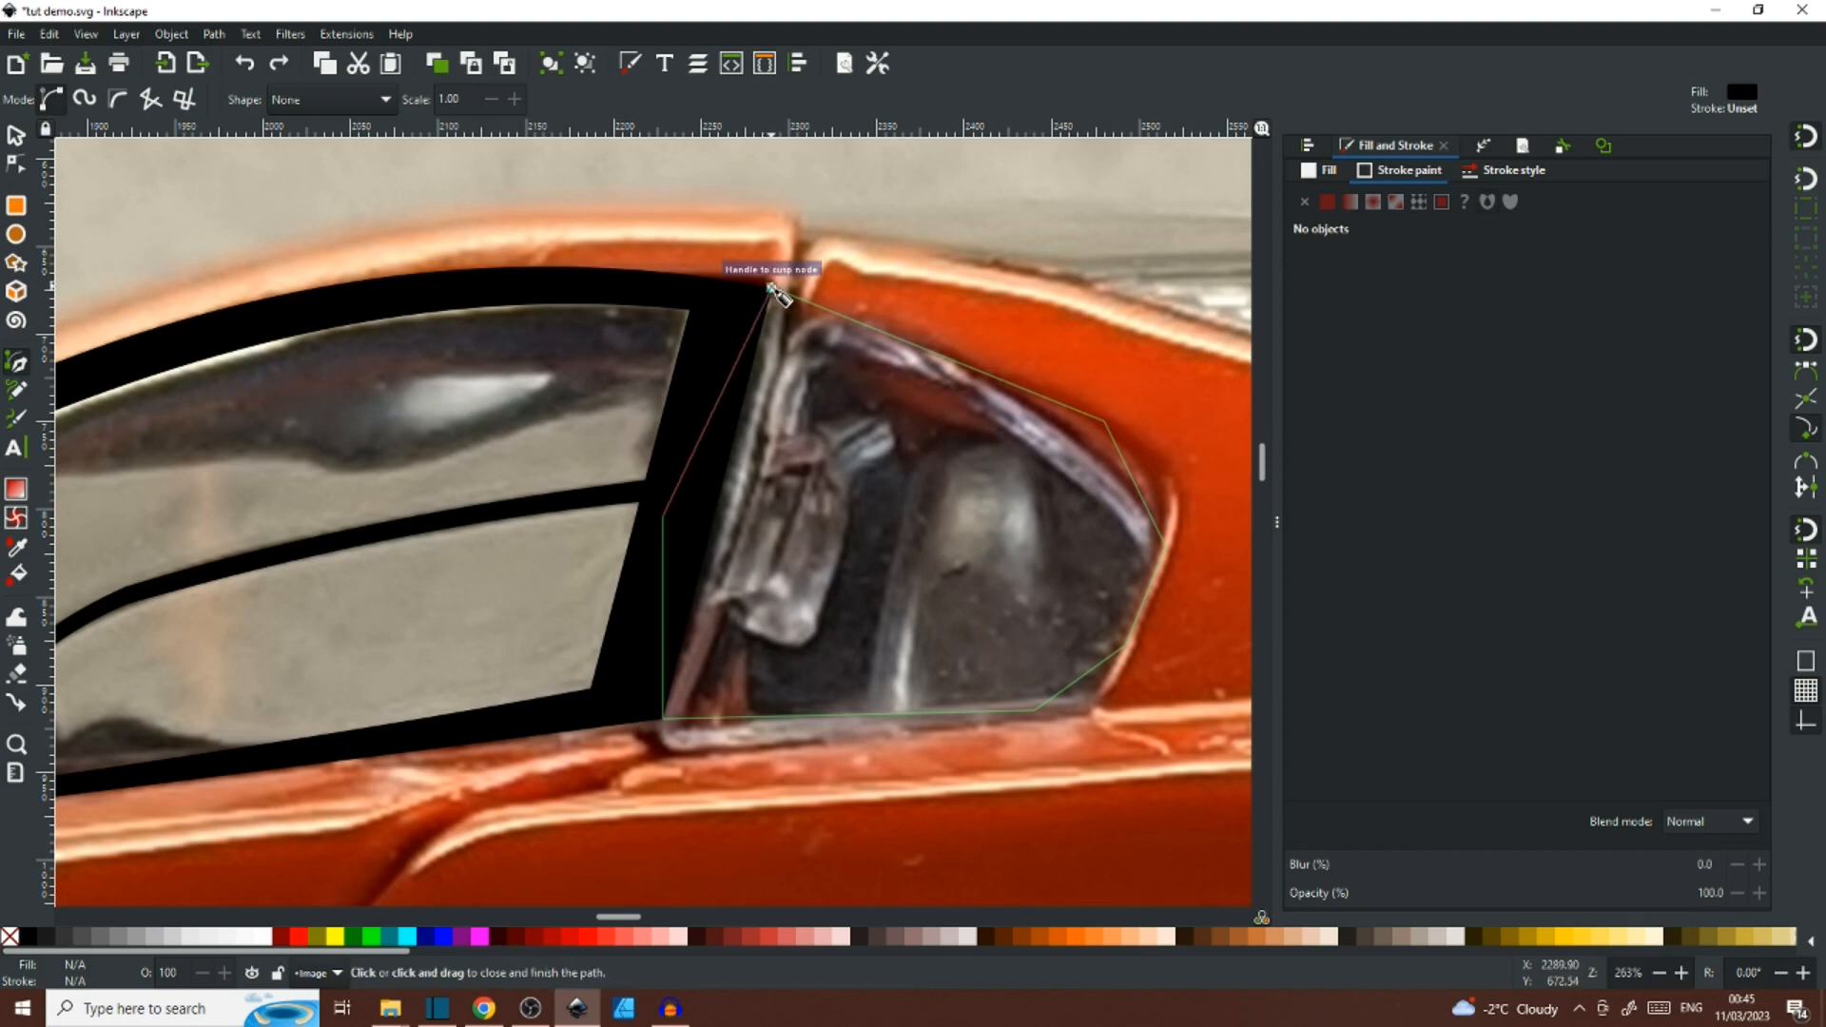
pyautogui.click(773, 288)
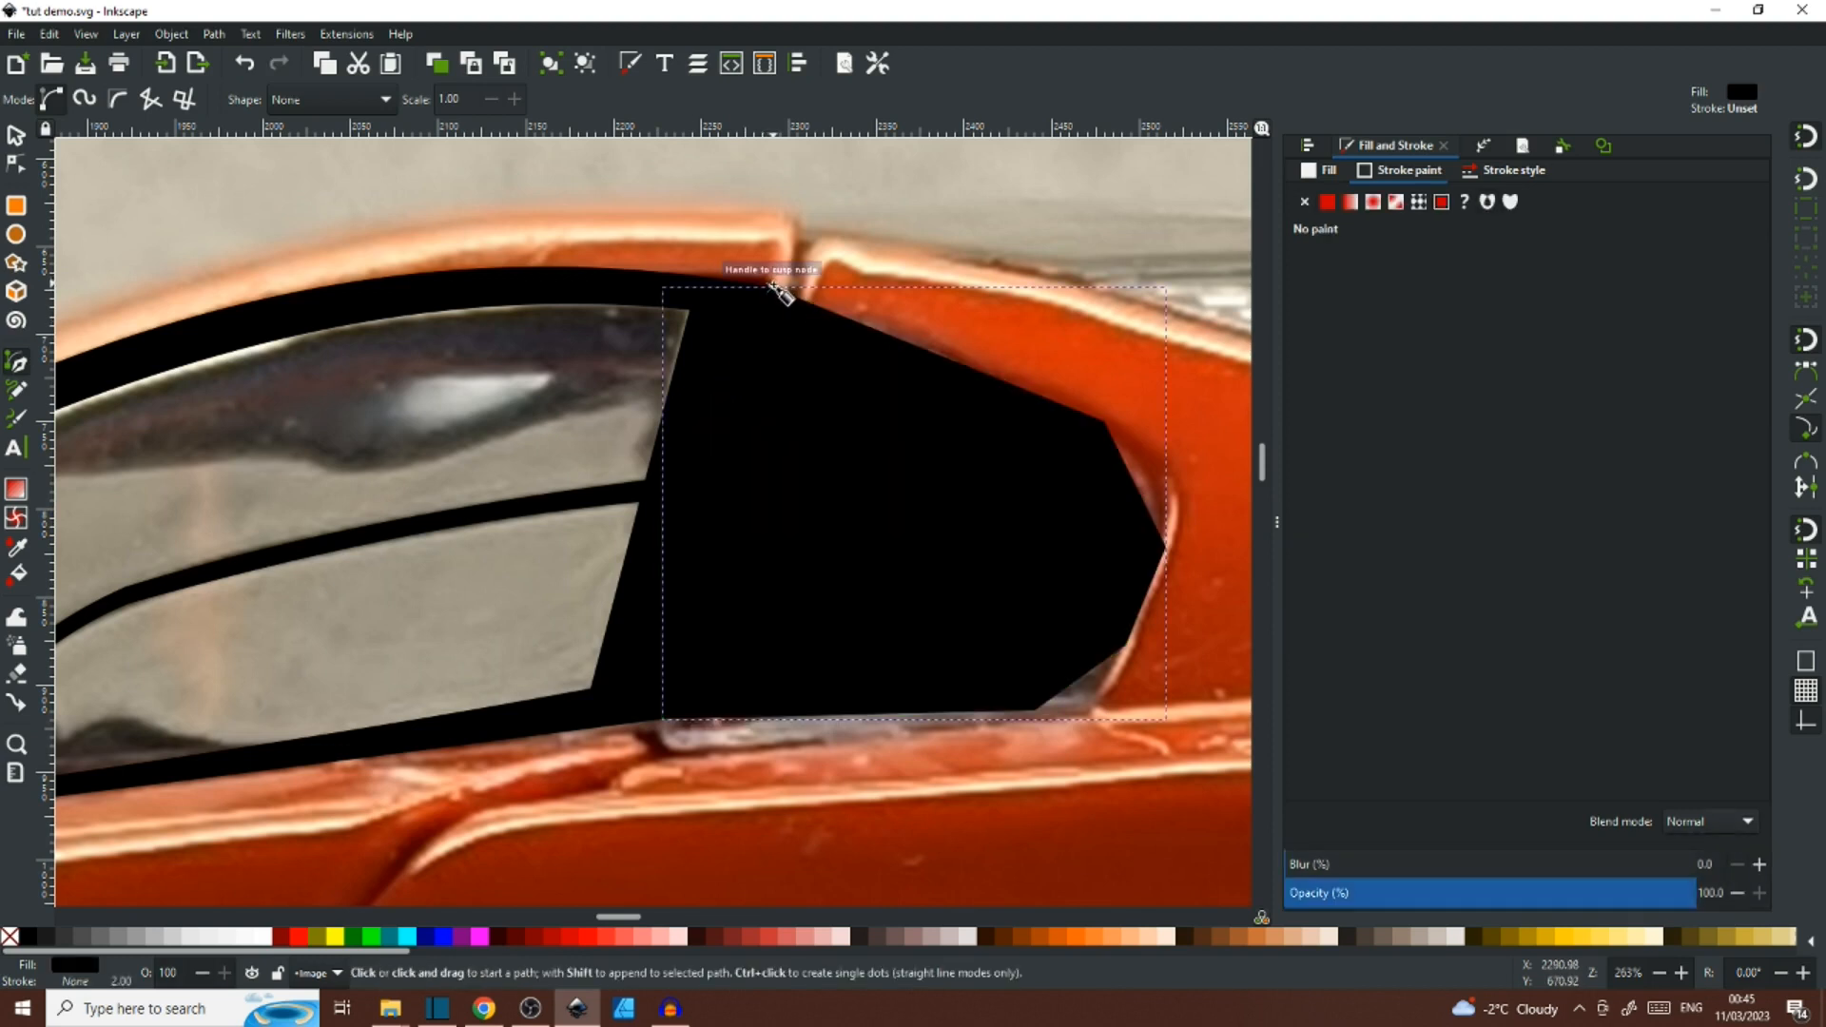
# Lower the quarter window shape's opacity to 64.9% and draw a smaller closed shape inside it for the glass opening.
pyautogui.click(15, 134)
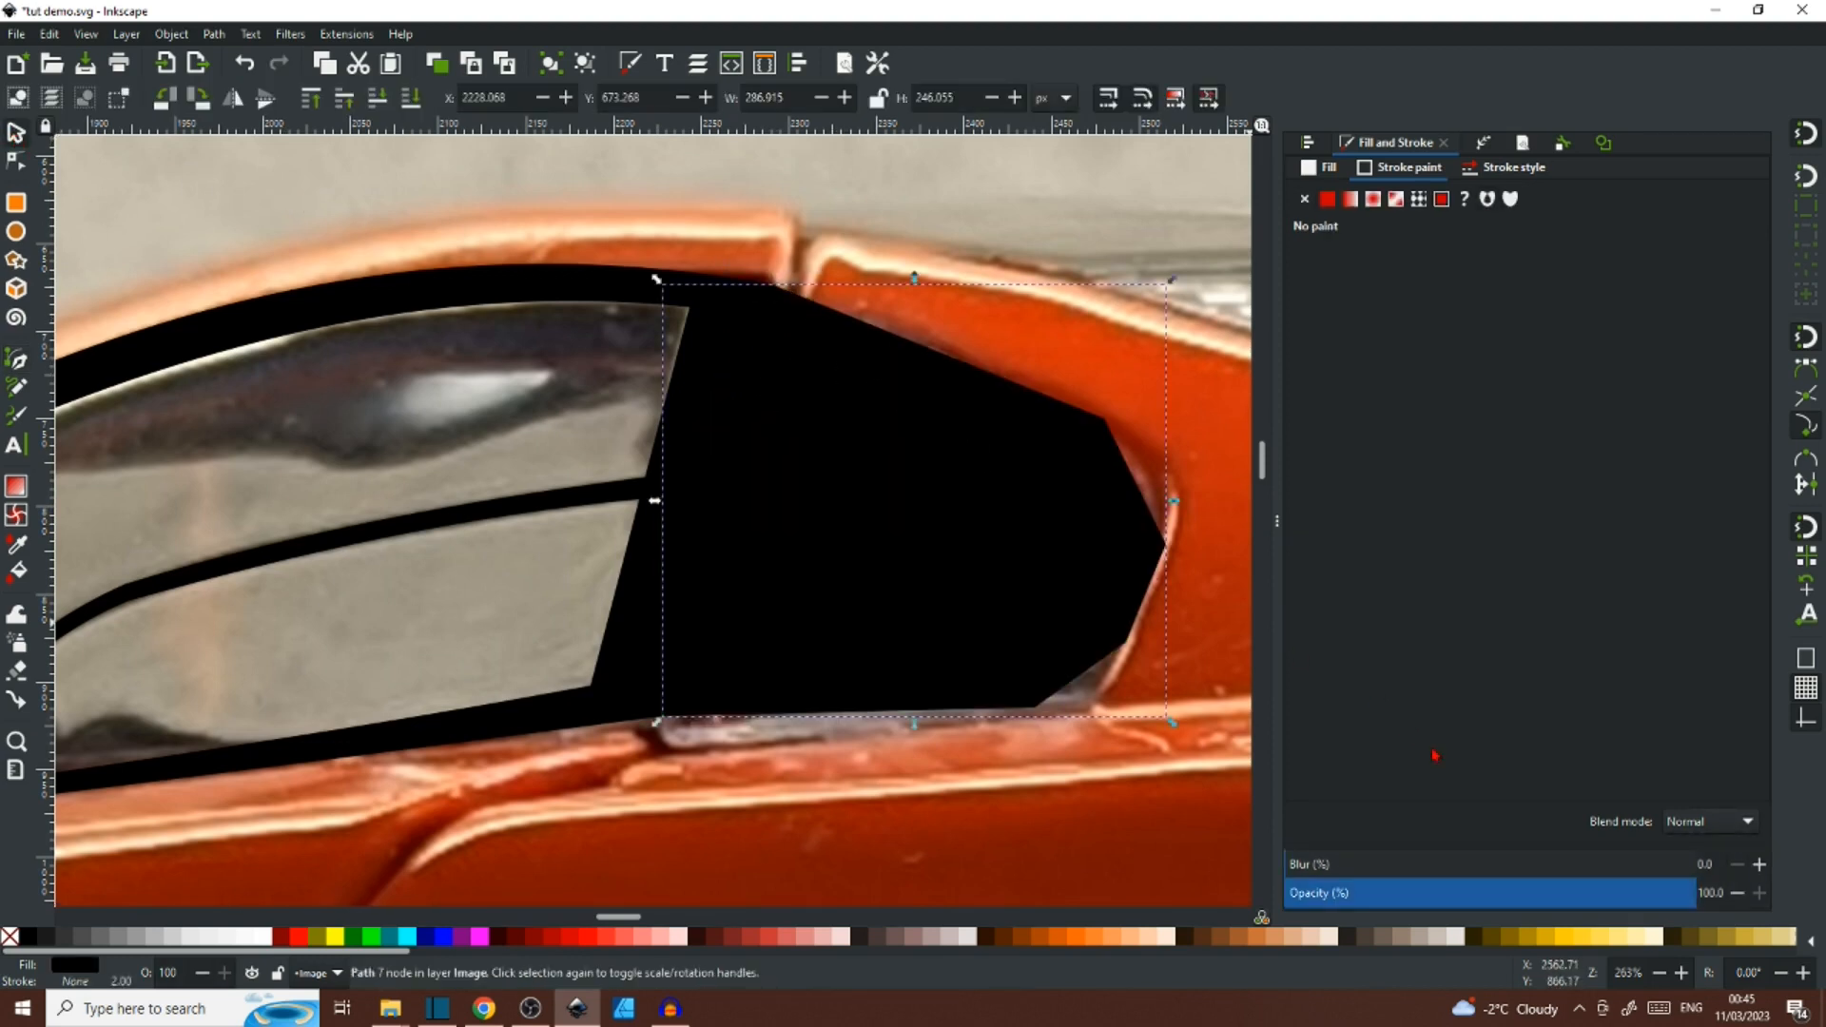
pyautogui.moveTo(1623, 900); pyautogui.dragTo(1552, 911)
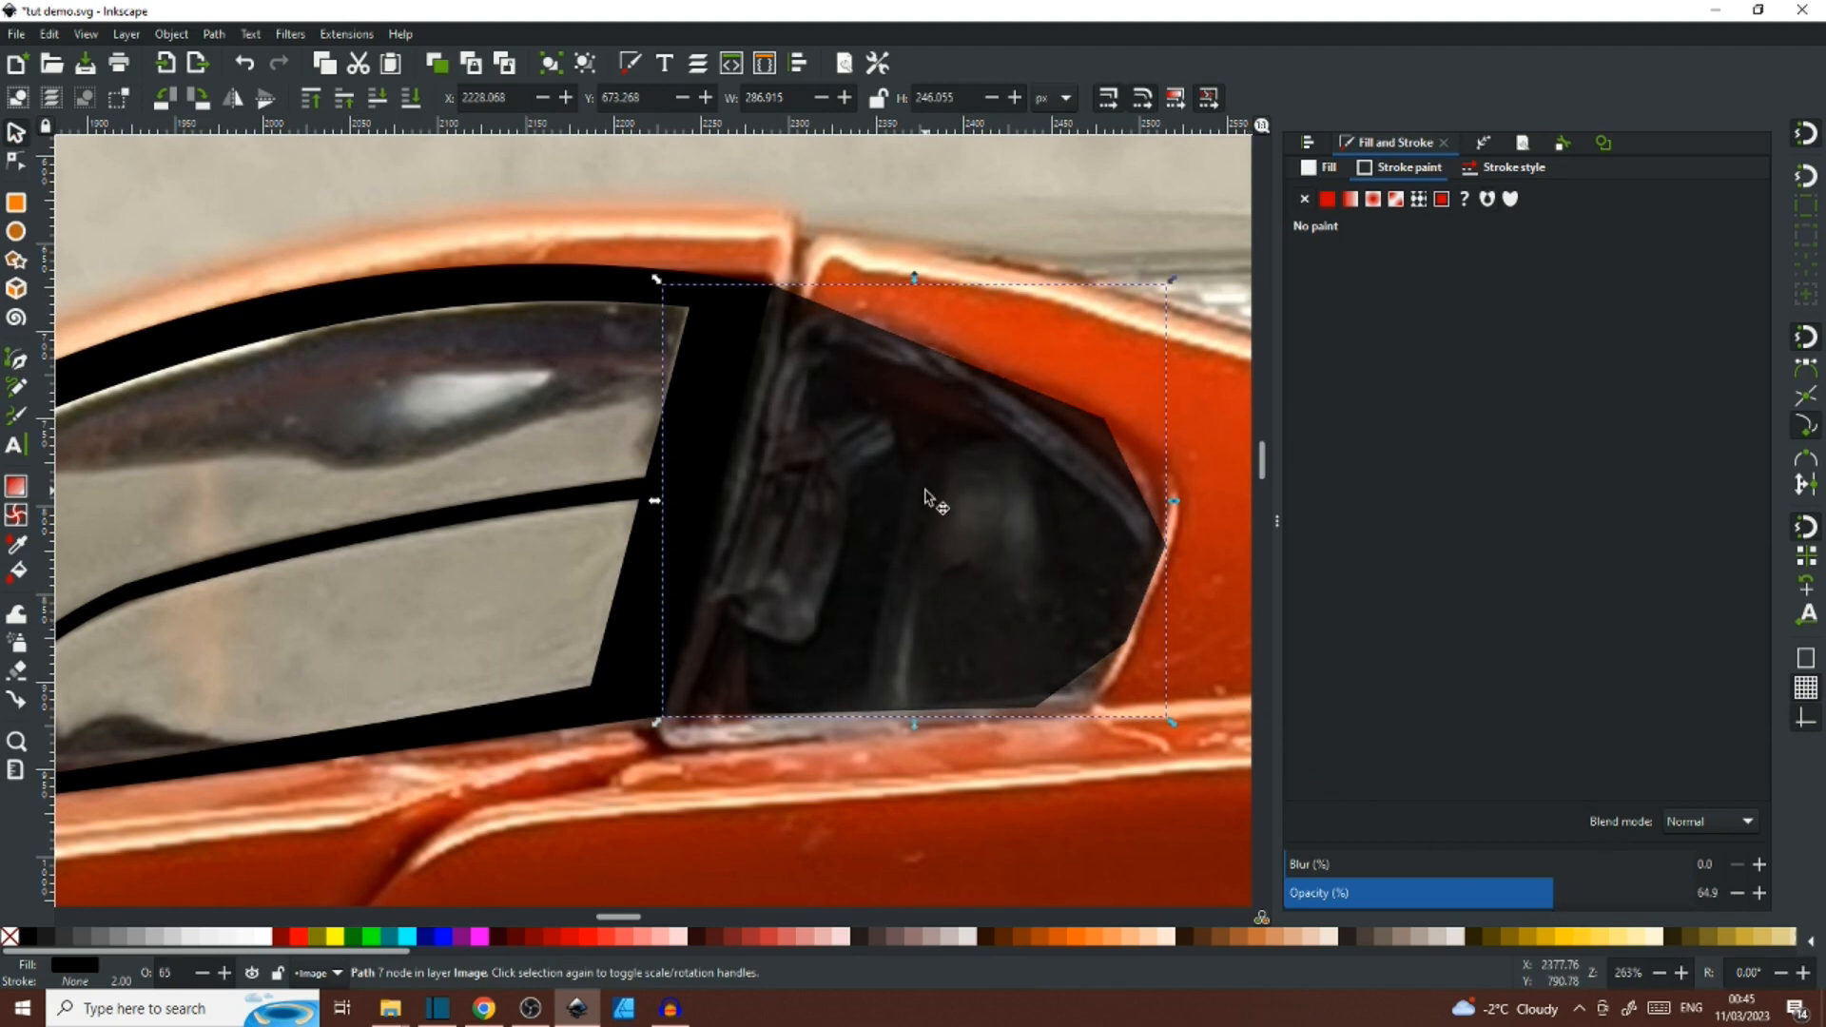
pyautogui.press('b')
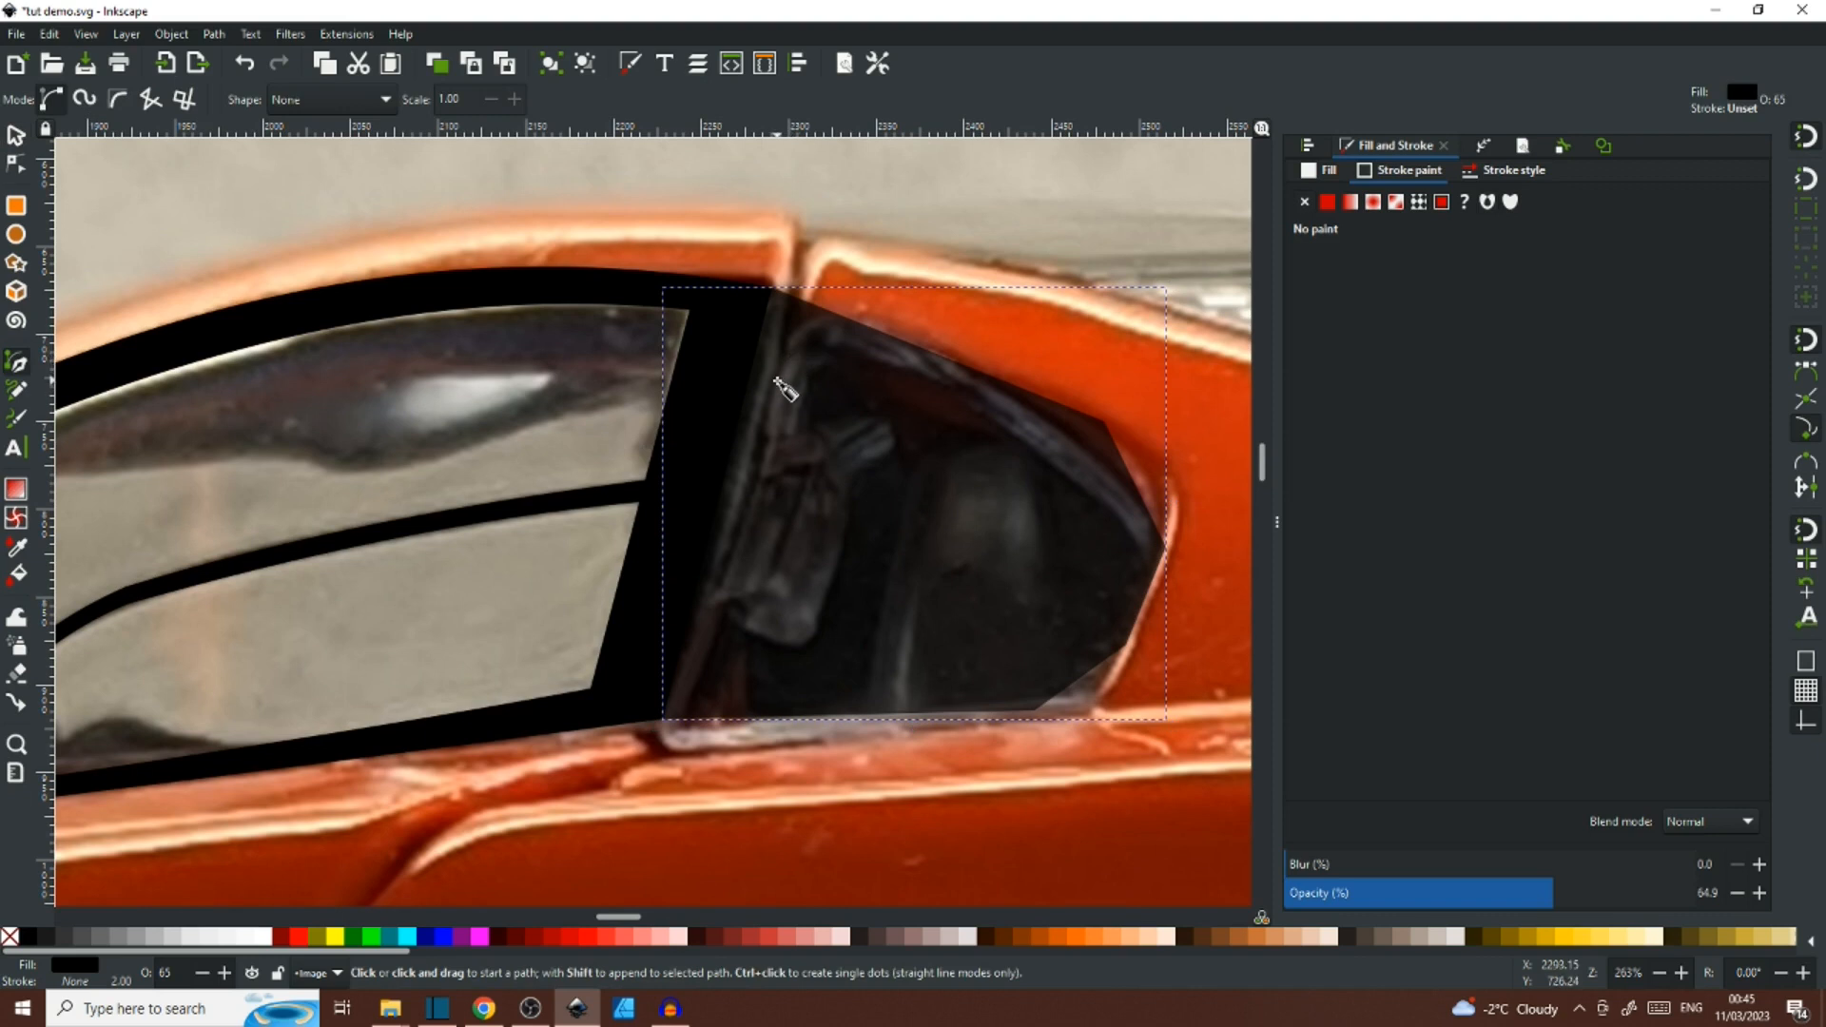
pyautogui.click(782, 384)
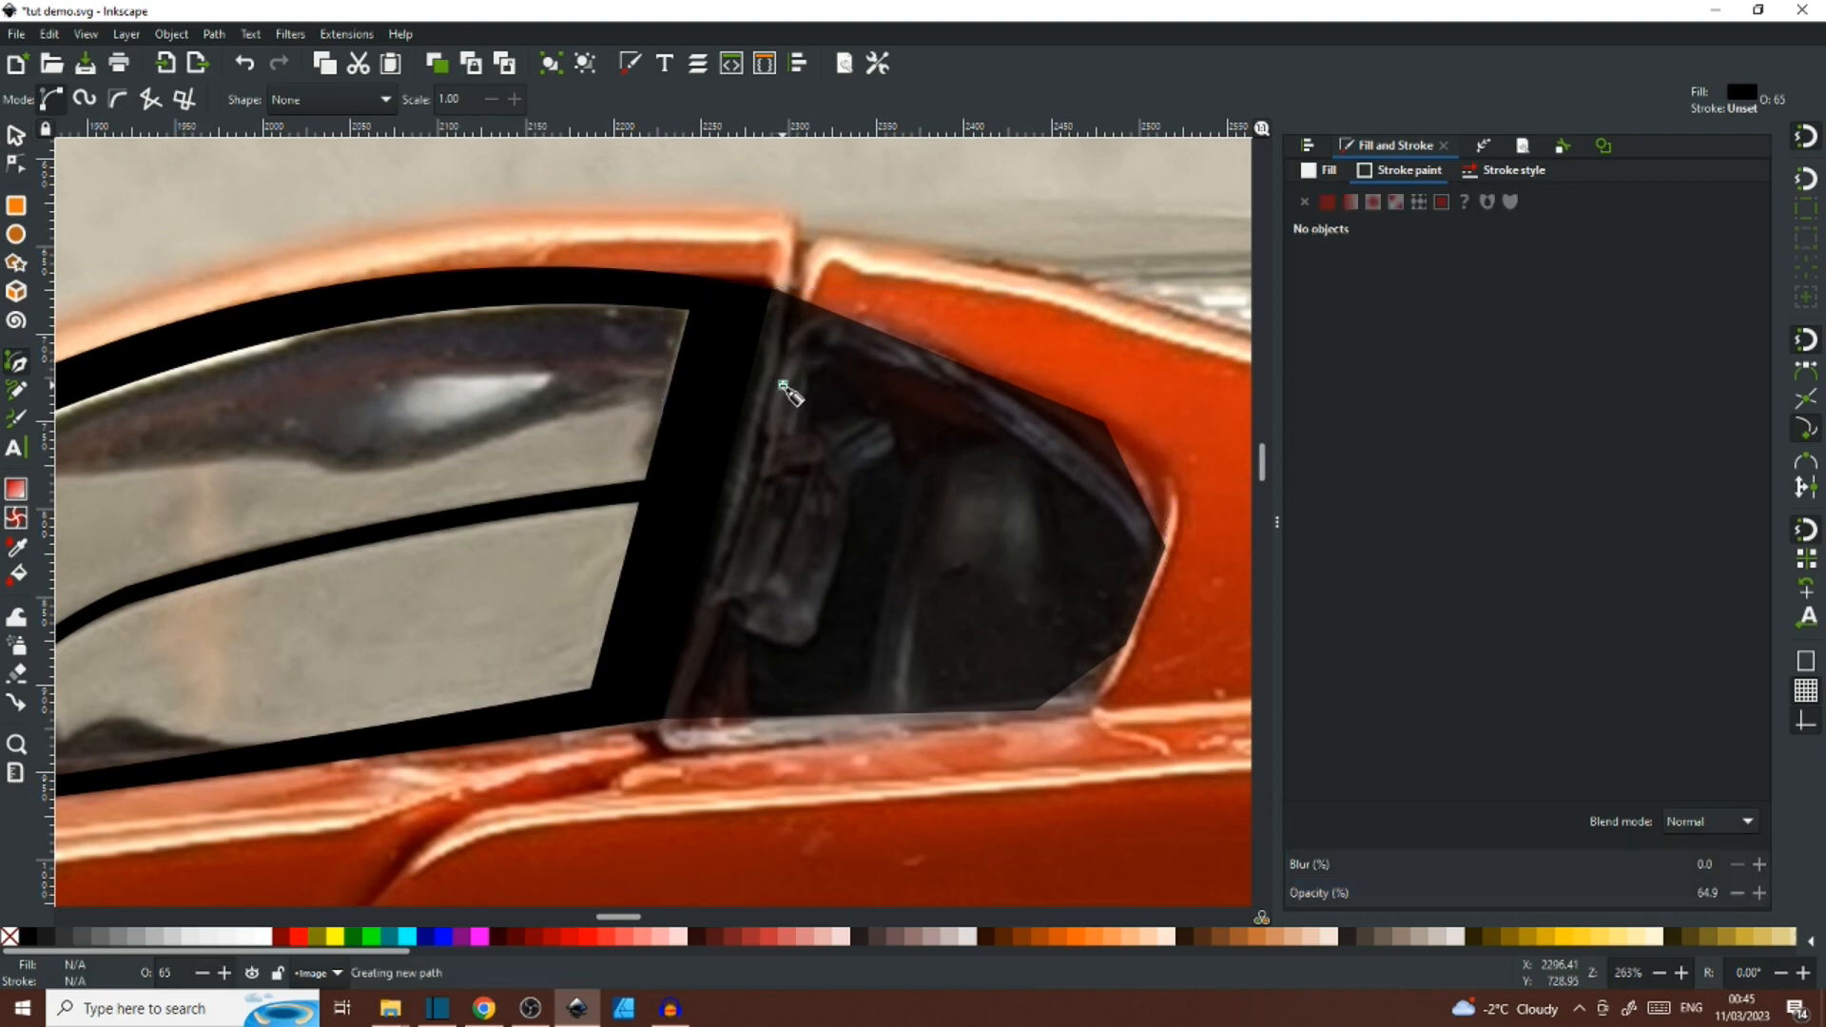
pyautogui.click(831, 345)
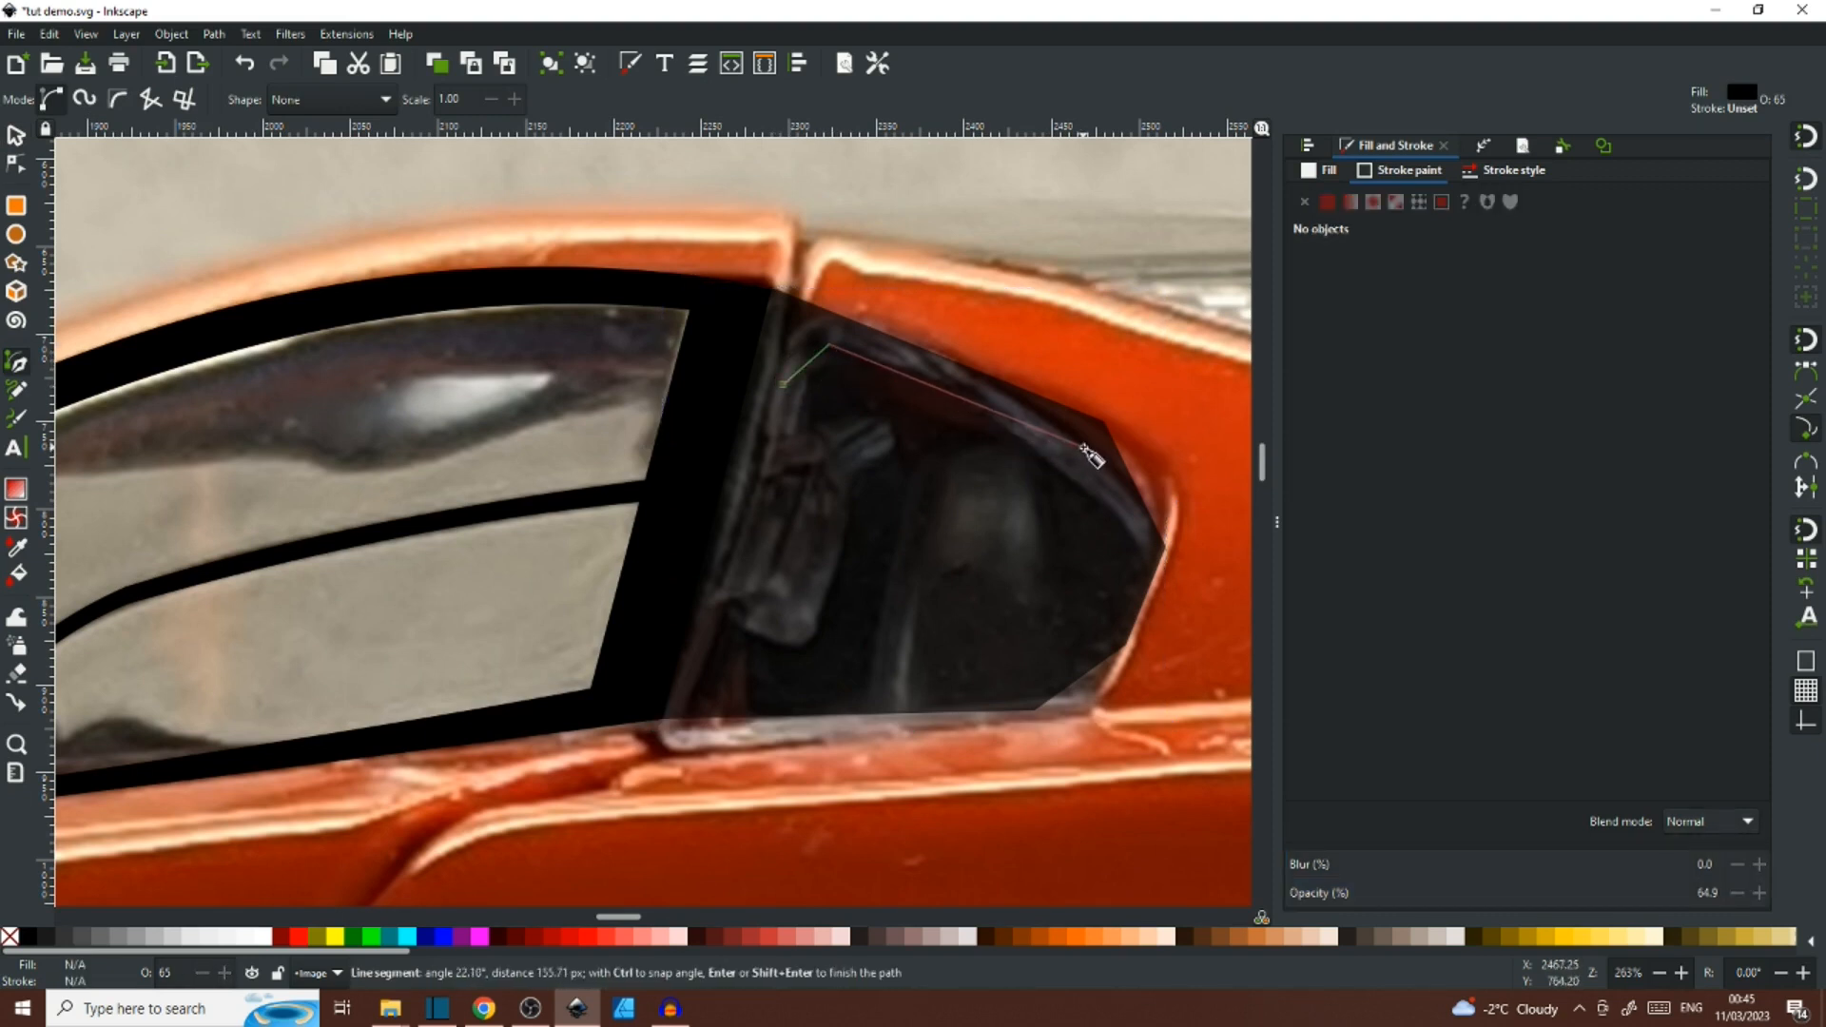
pyautogui.click(1084, 449)
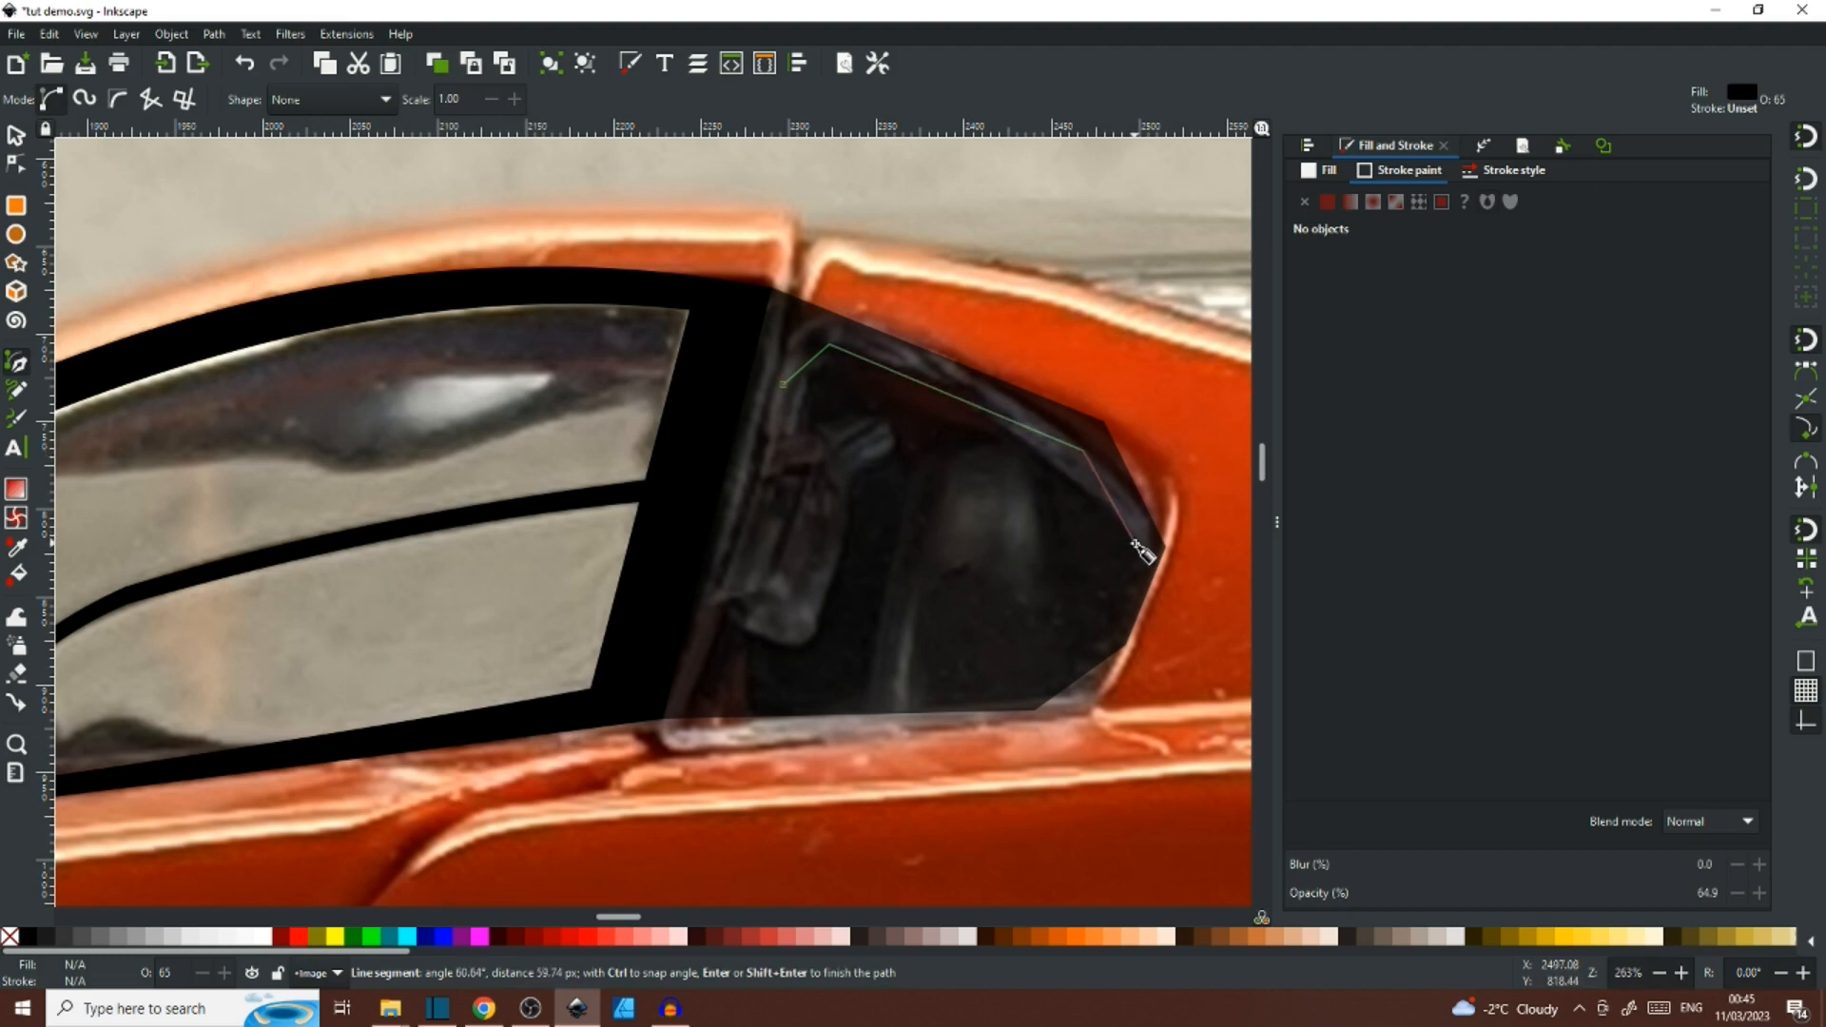
pyautogui.click(1134, 545)
pyautogui.click(1111, 620)
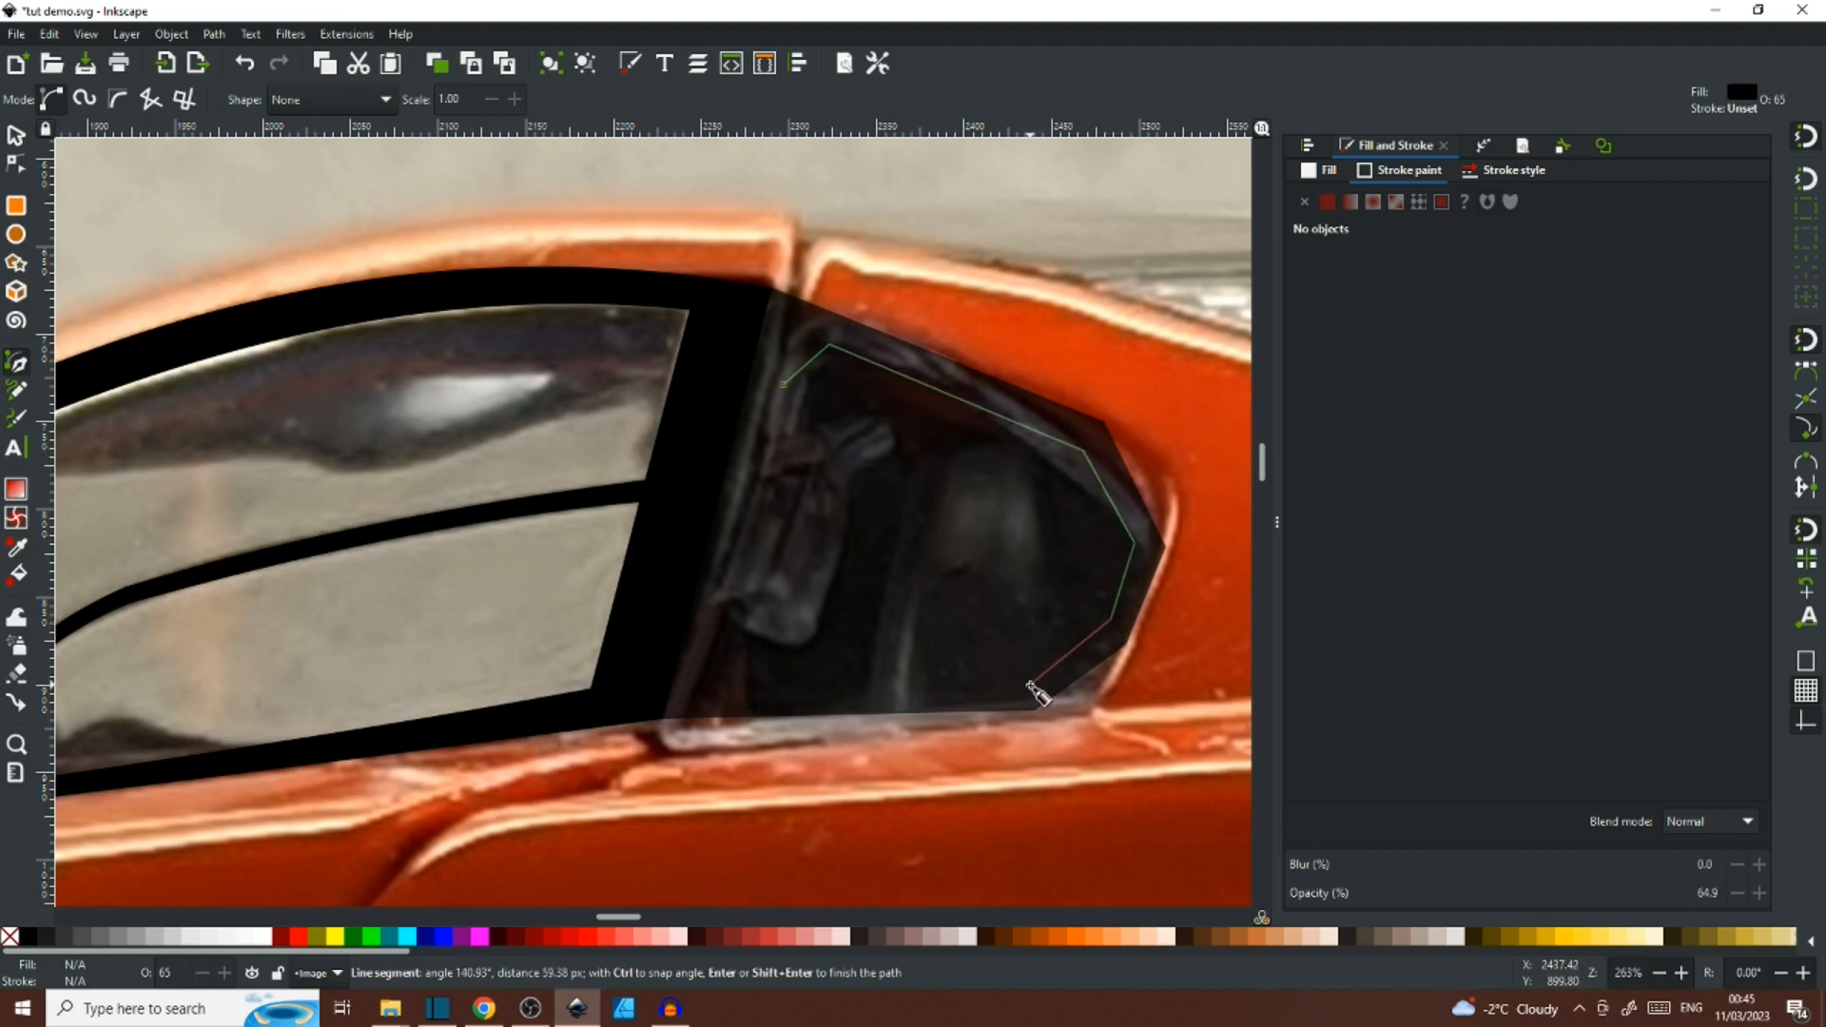
pyautogui.click(1030, 679)
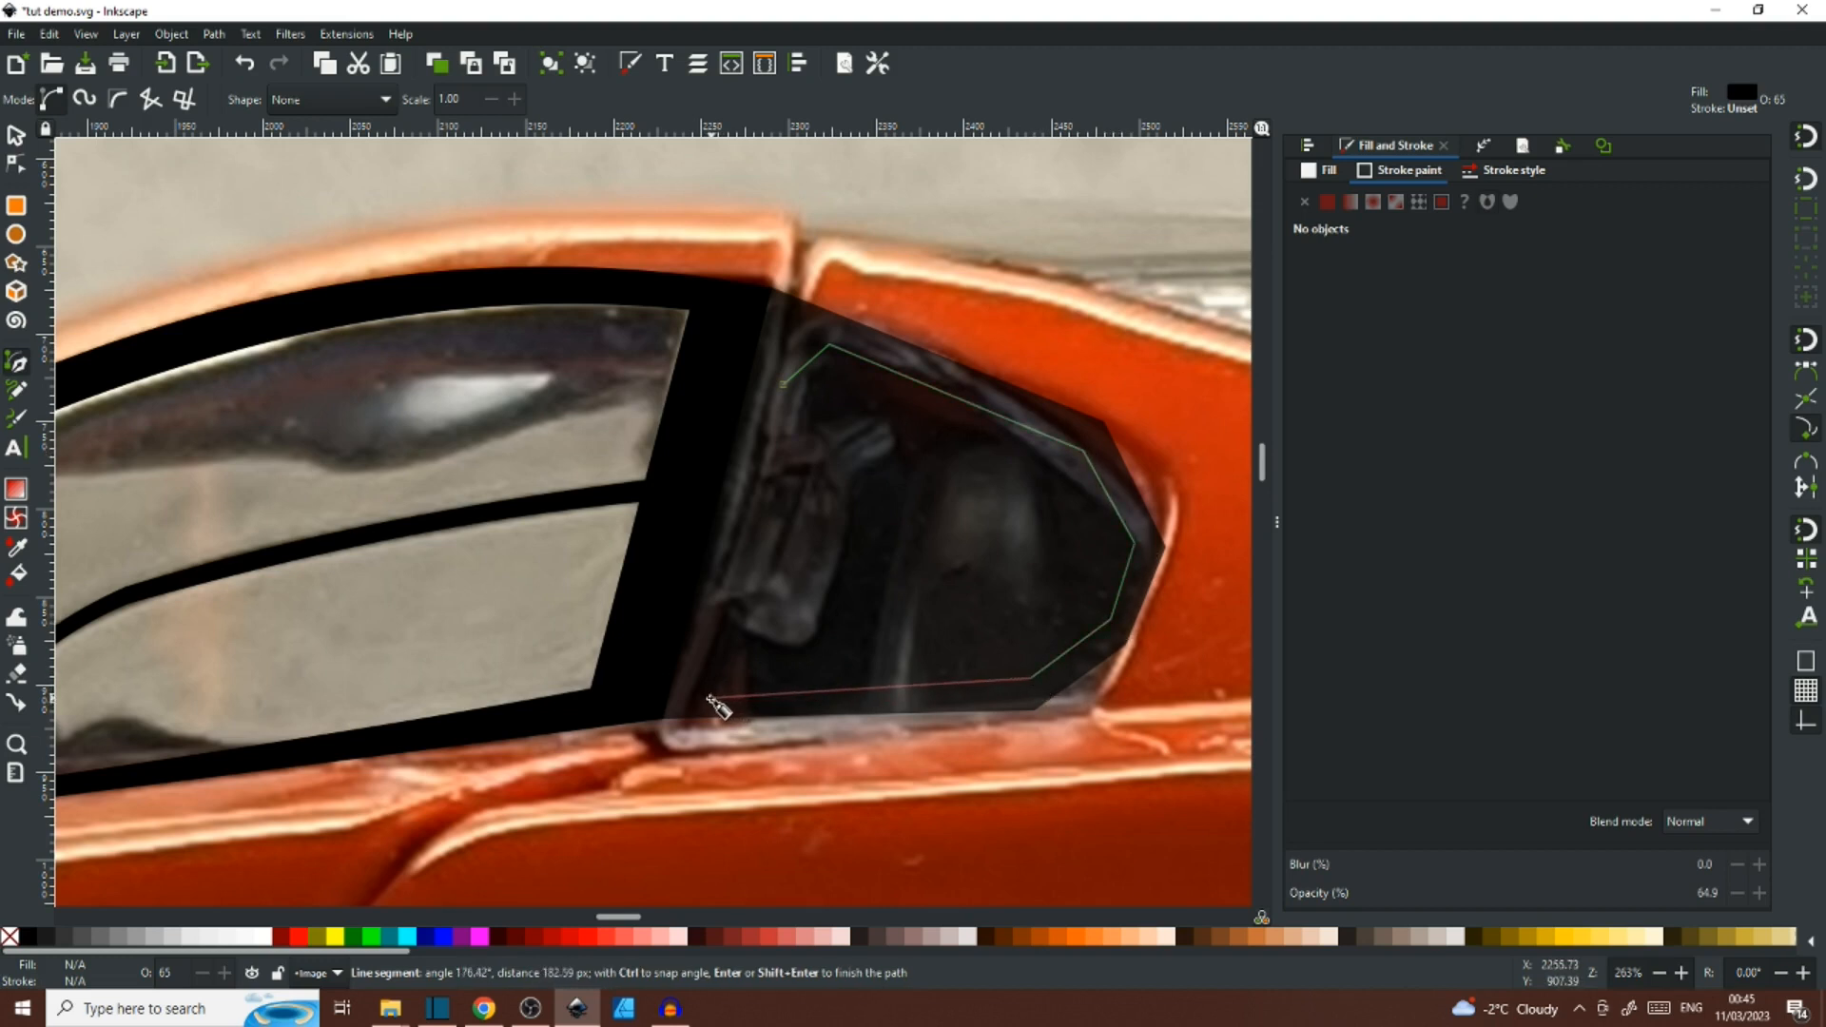
pyautogui.click(704, 695)
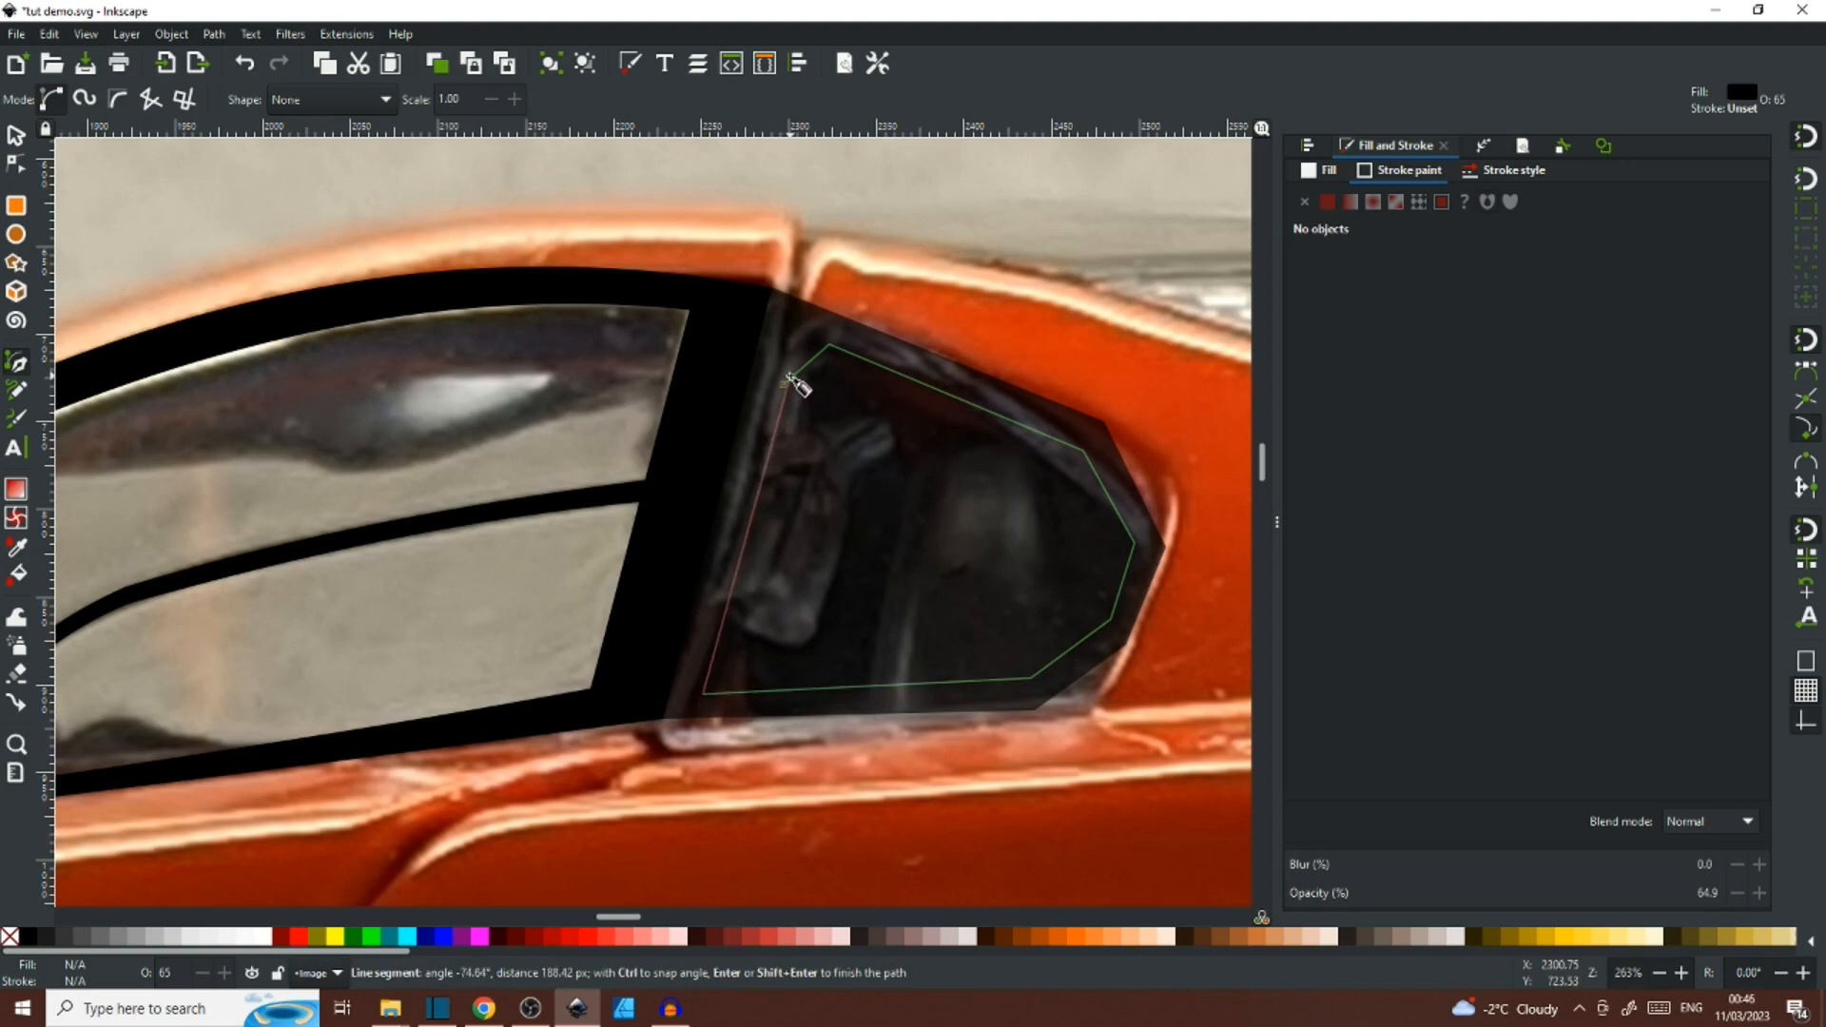
pyautogui.click(782, 385)
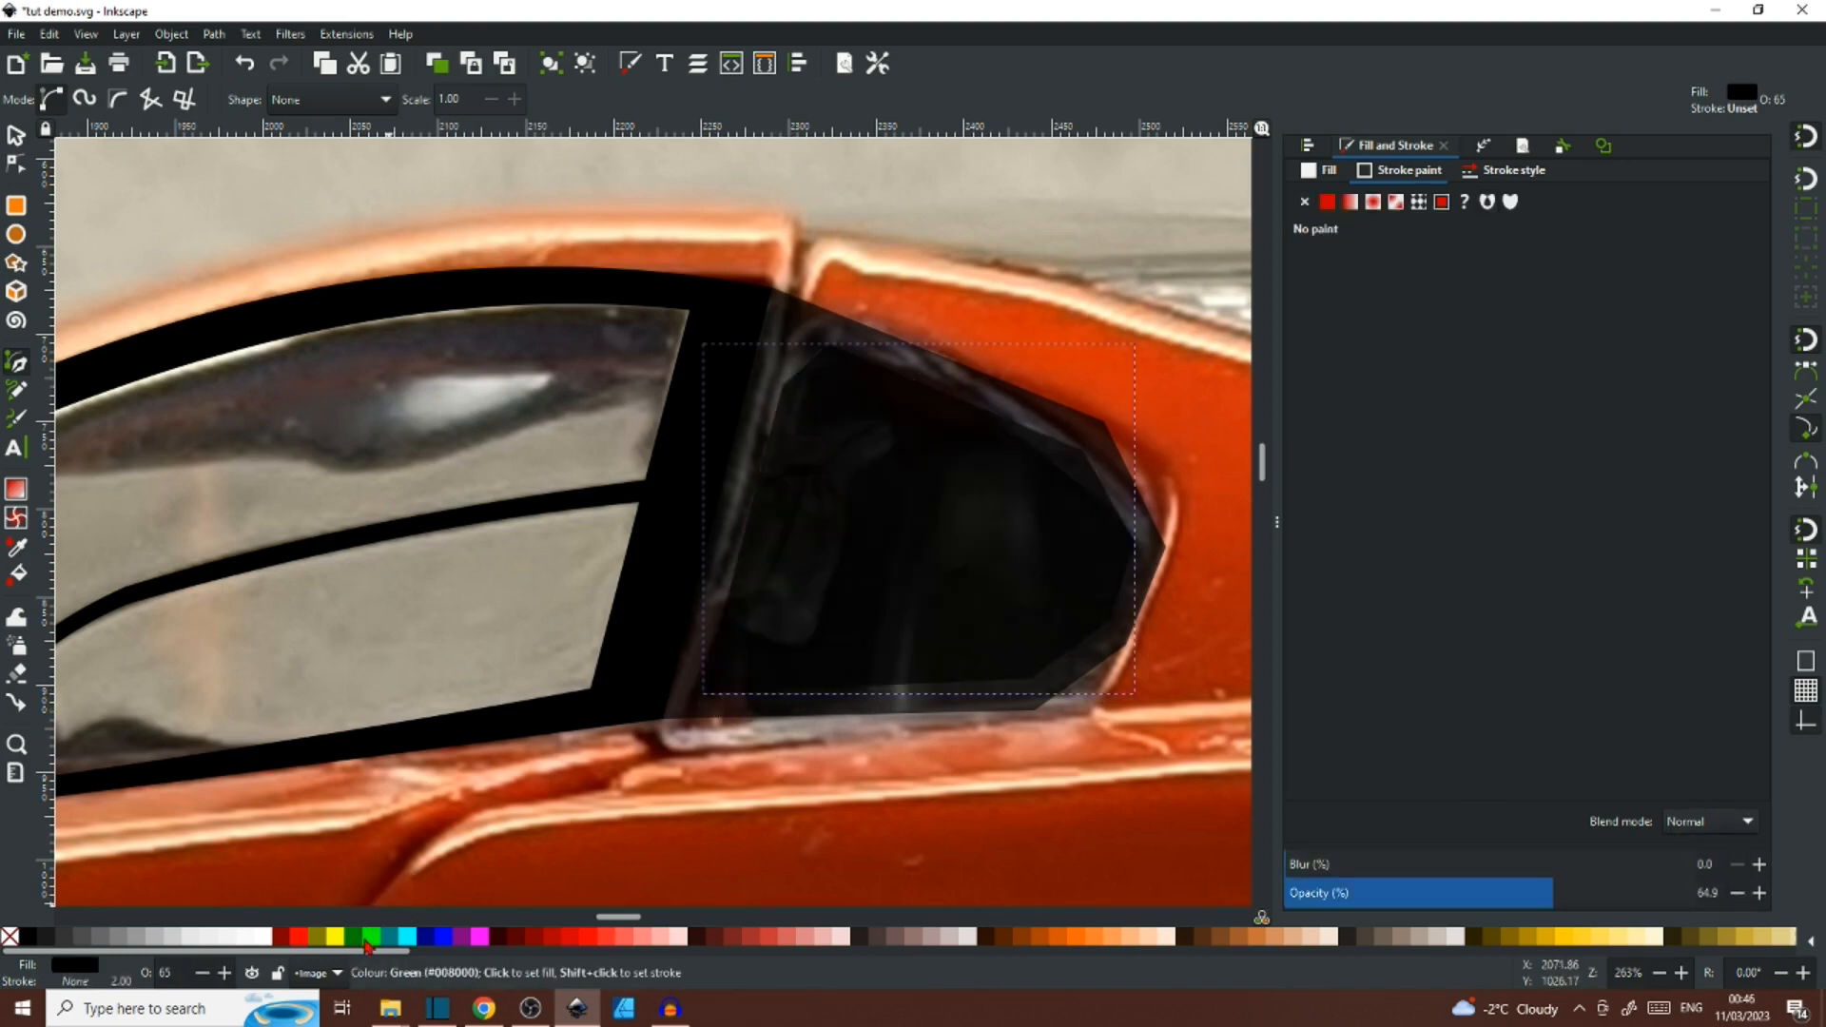
# Fill the inner shape green and cut it out of the larger quarter window shape with Difference.
pyautogui.click(373, 936)
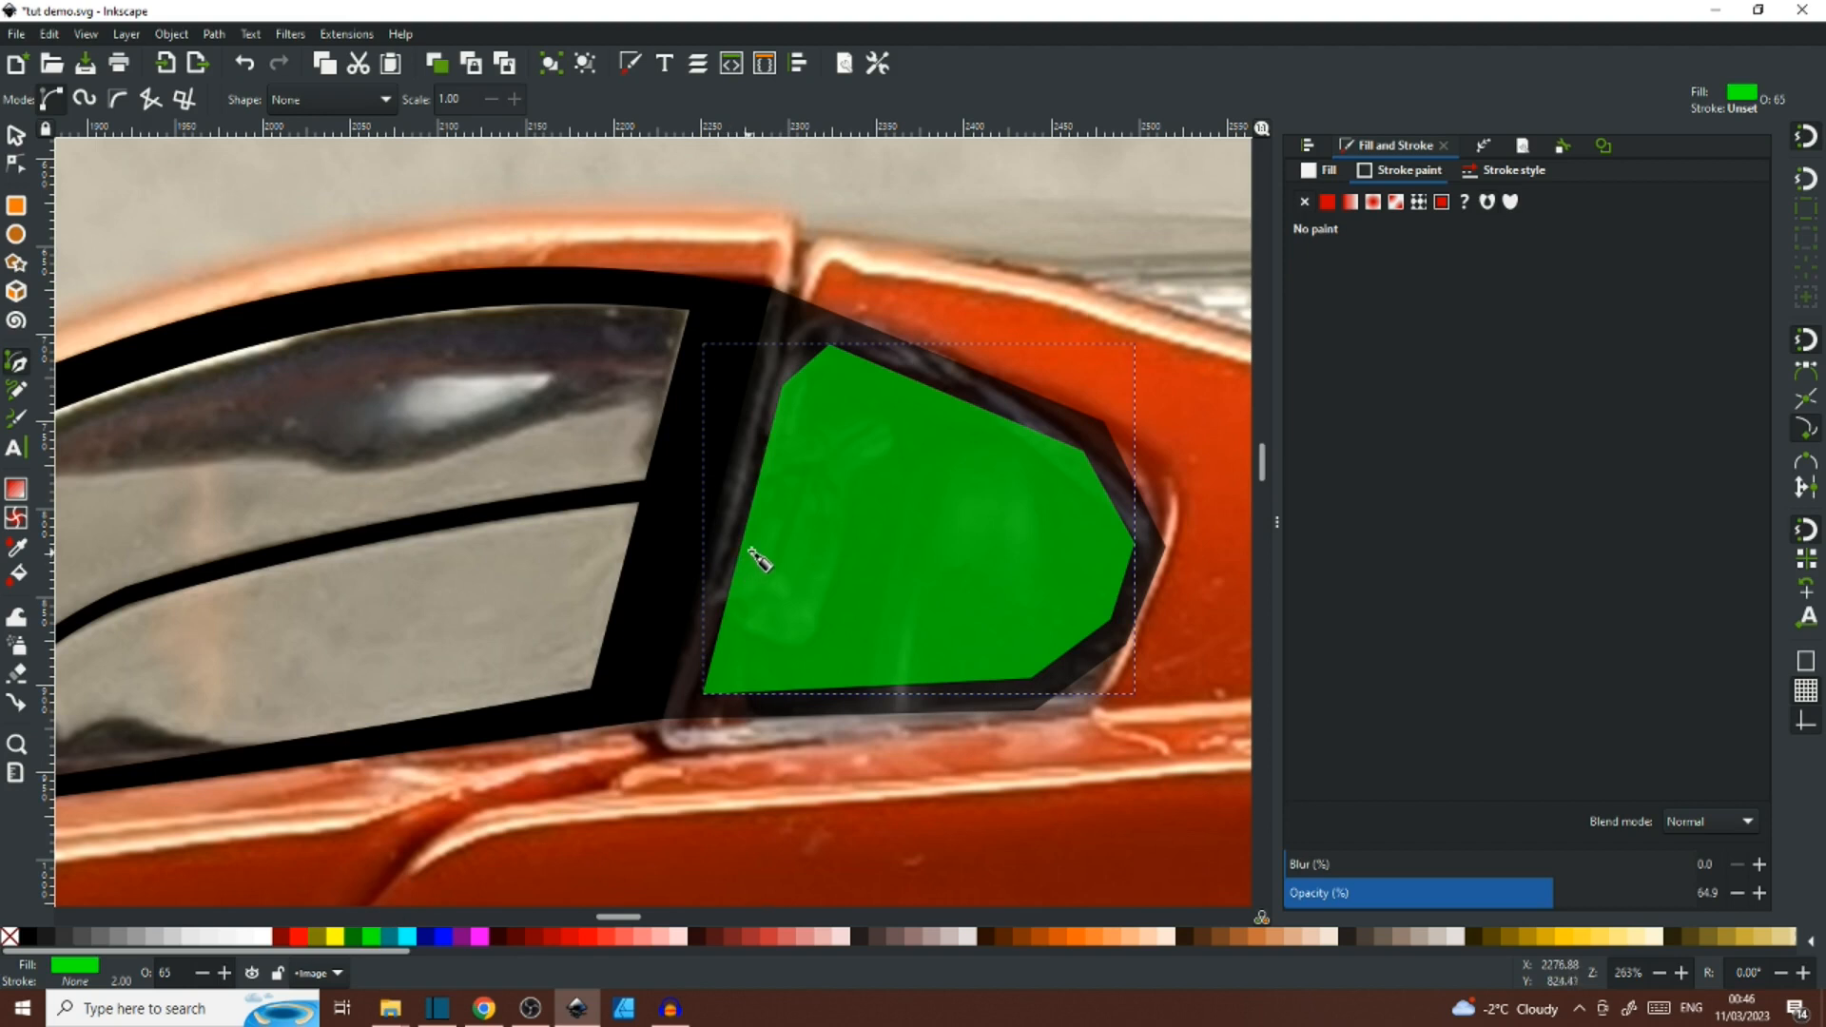
pyautogui.press('s')
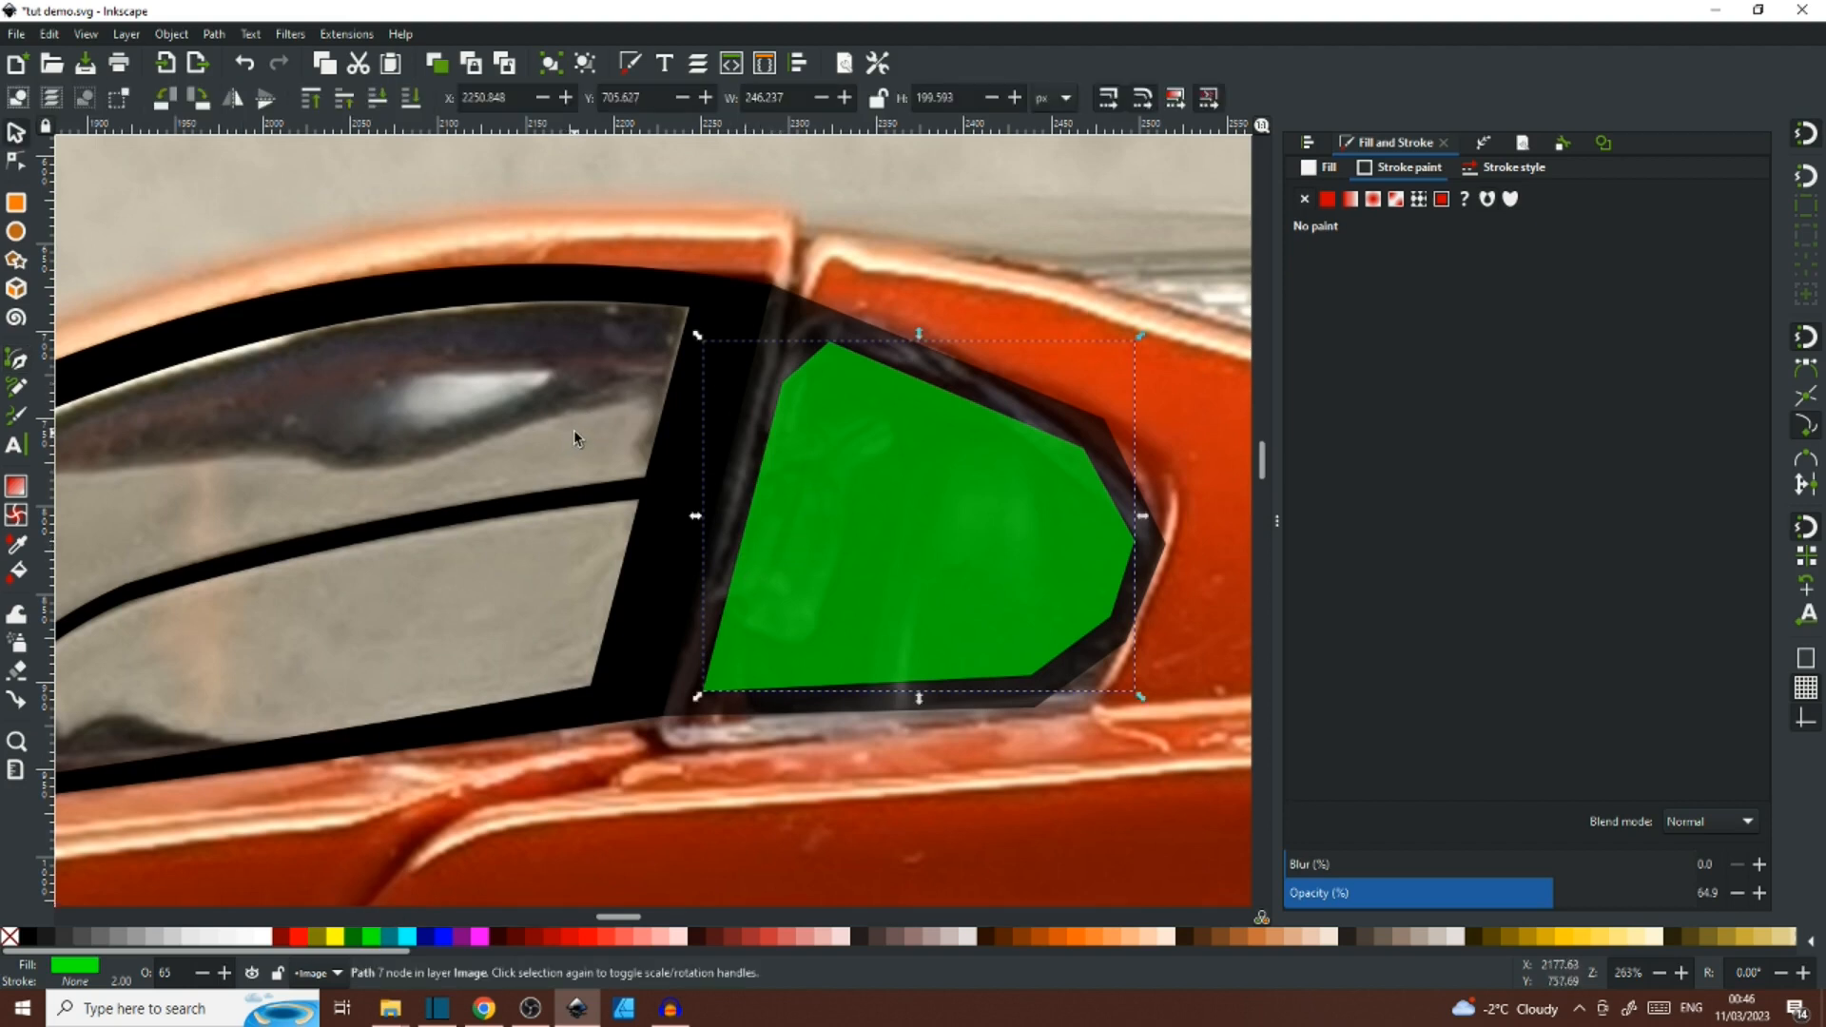
pyautogui.keyDown('shift'); pyautogui.click(795, 331); pyautogui.keyUp('shift')
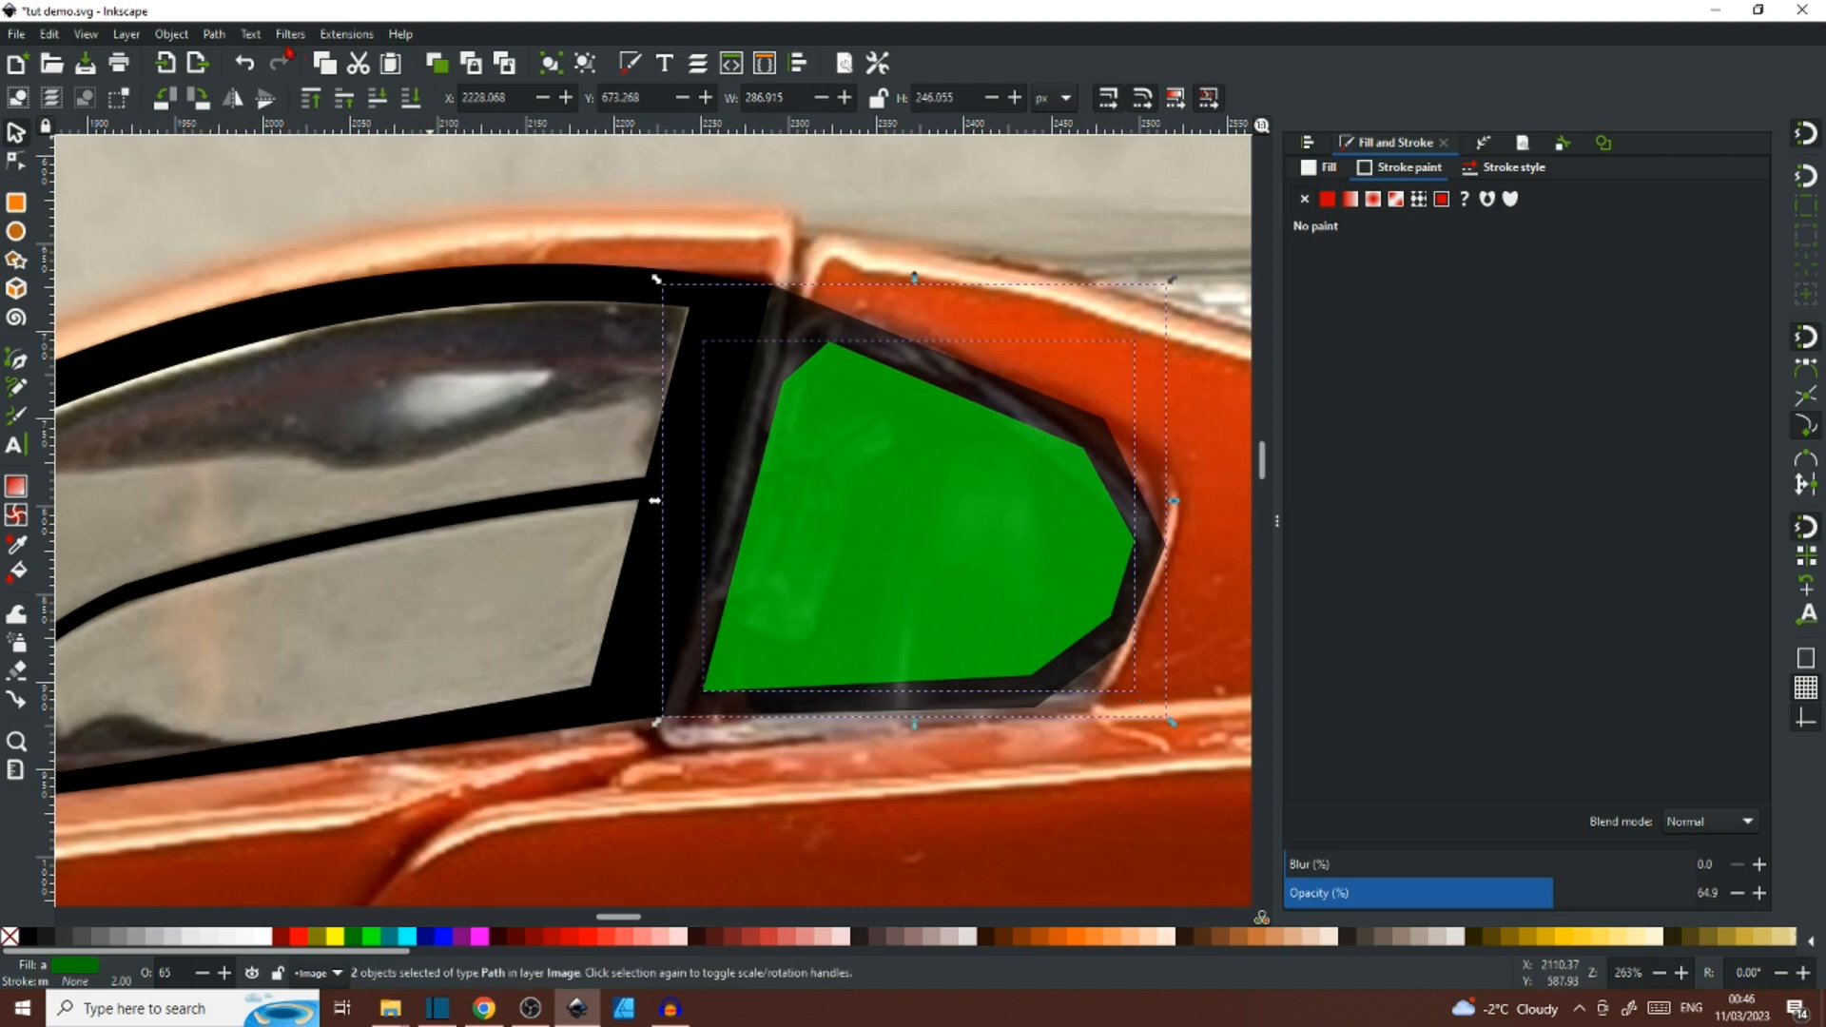
pyautogui.click(215, 34)
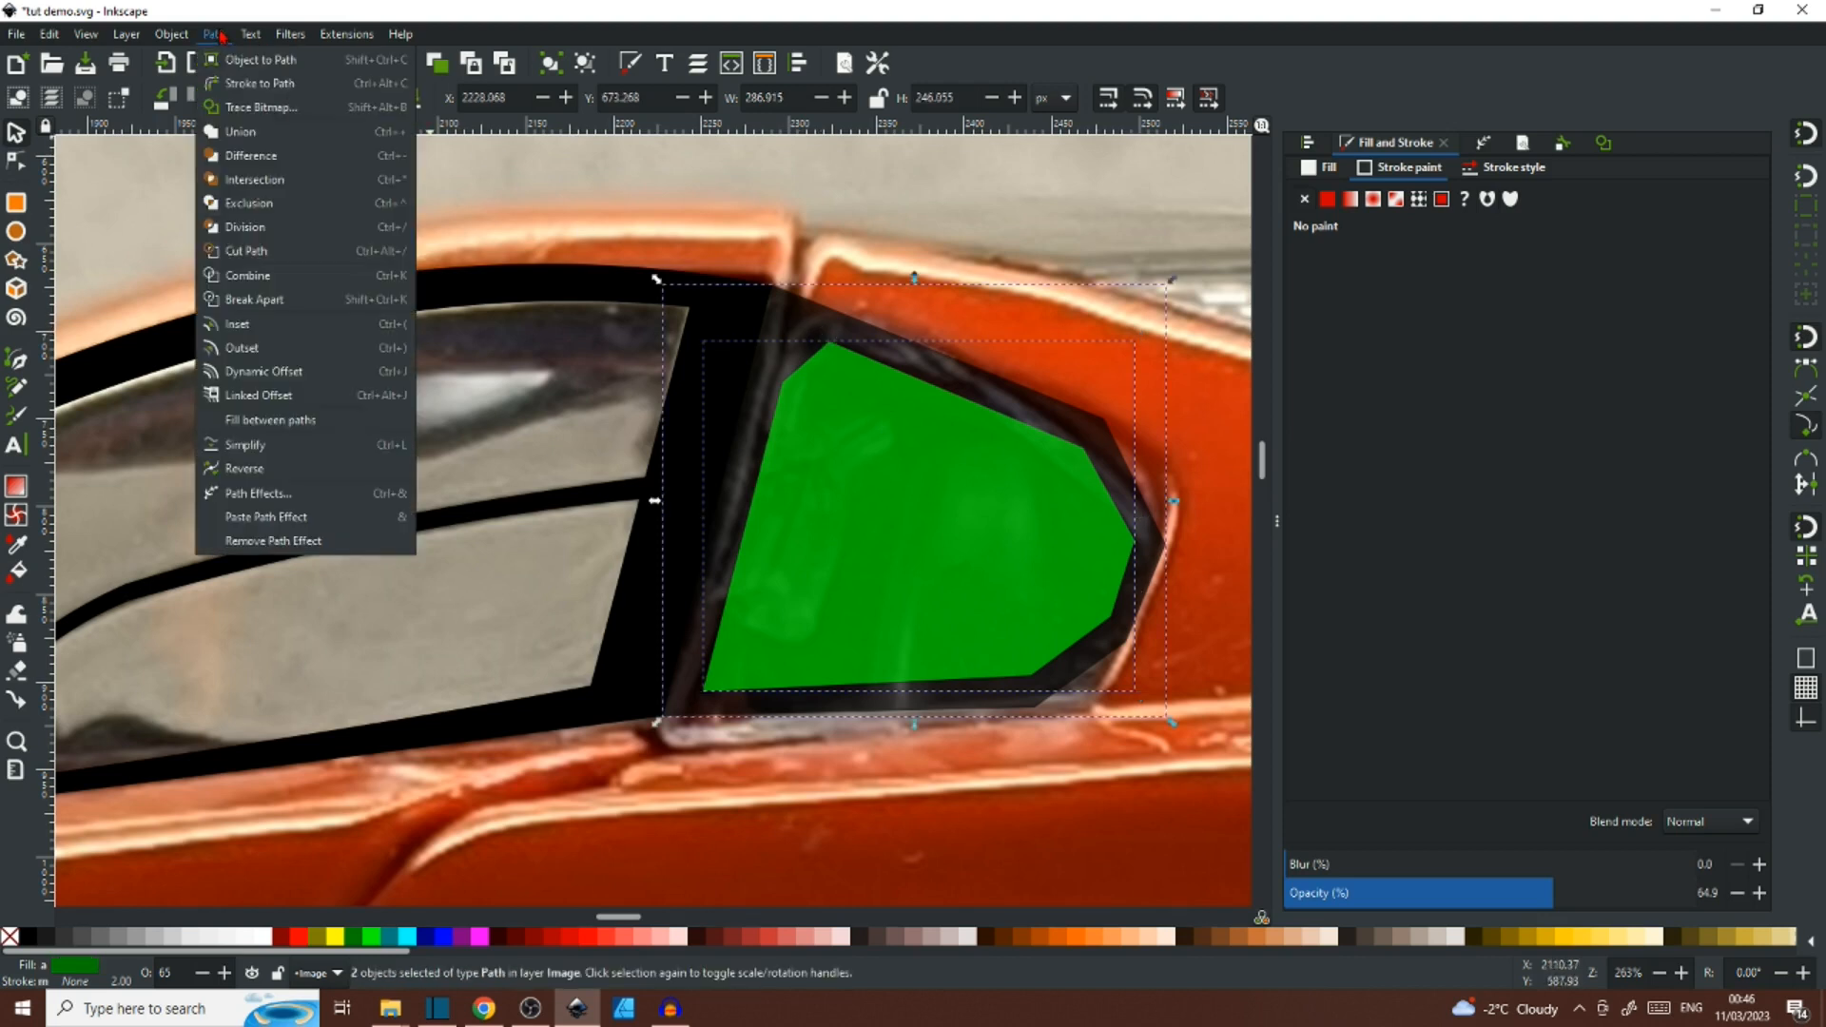
pyautogui.click(245, 155)
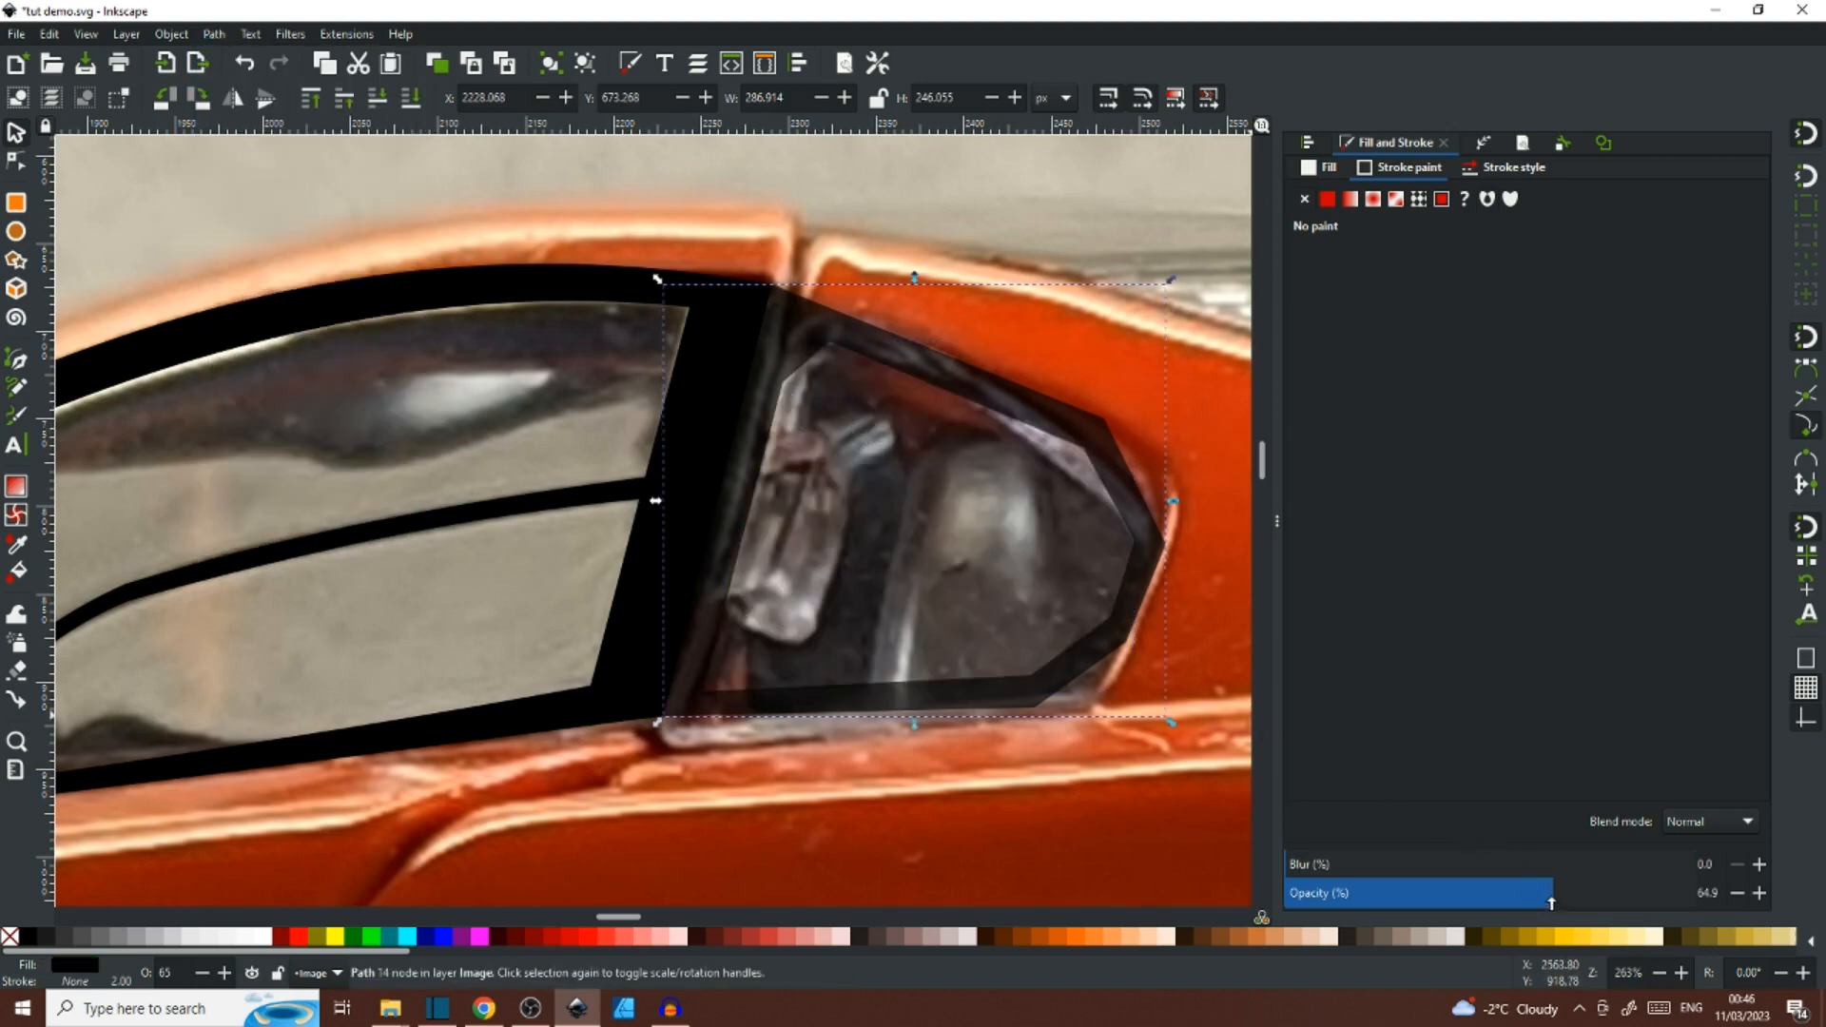
# Set the quarter window frame's opacity to 78.5% and bend its short corner segments into rounded curves.
pyautogui.moveTo(1551, 902); pyautogui.dragTo(1607, 901)
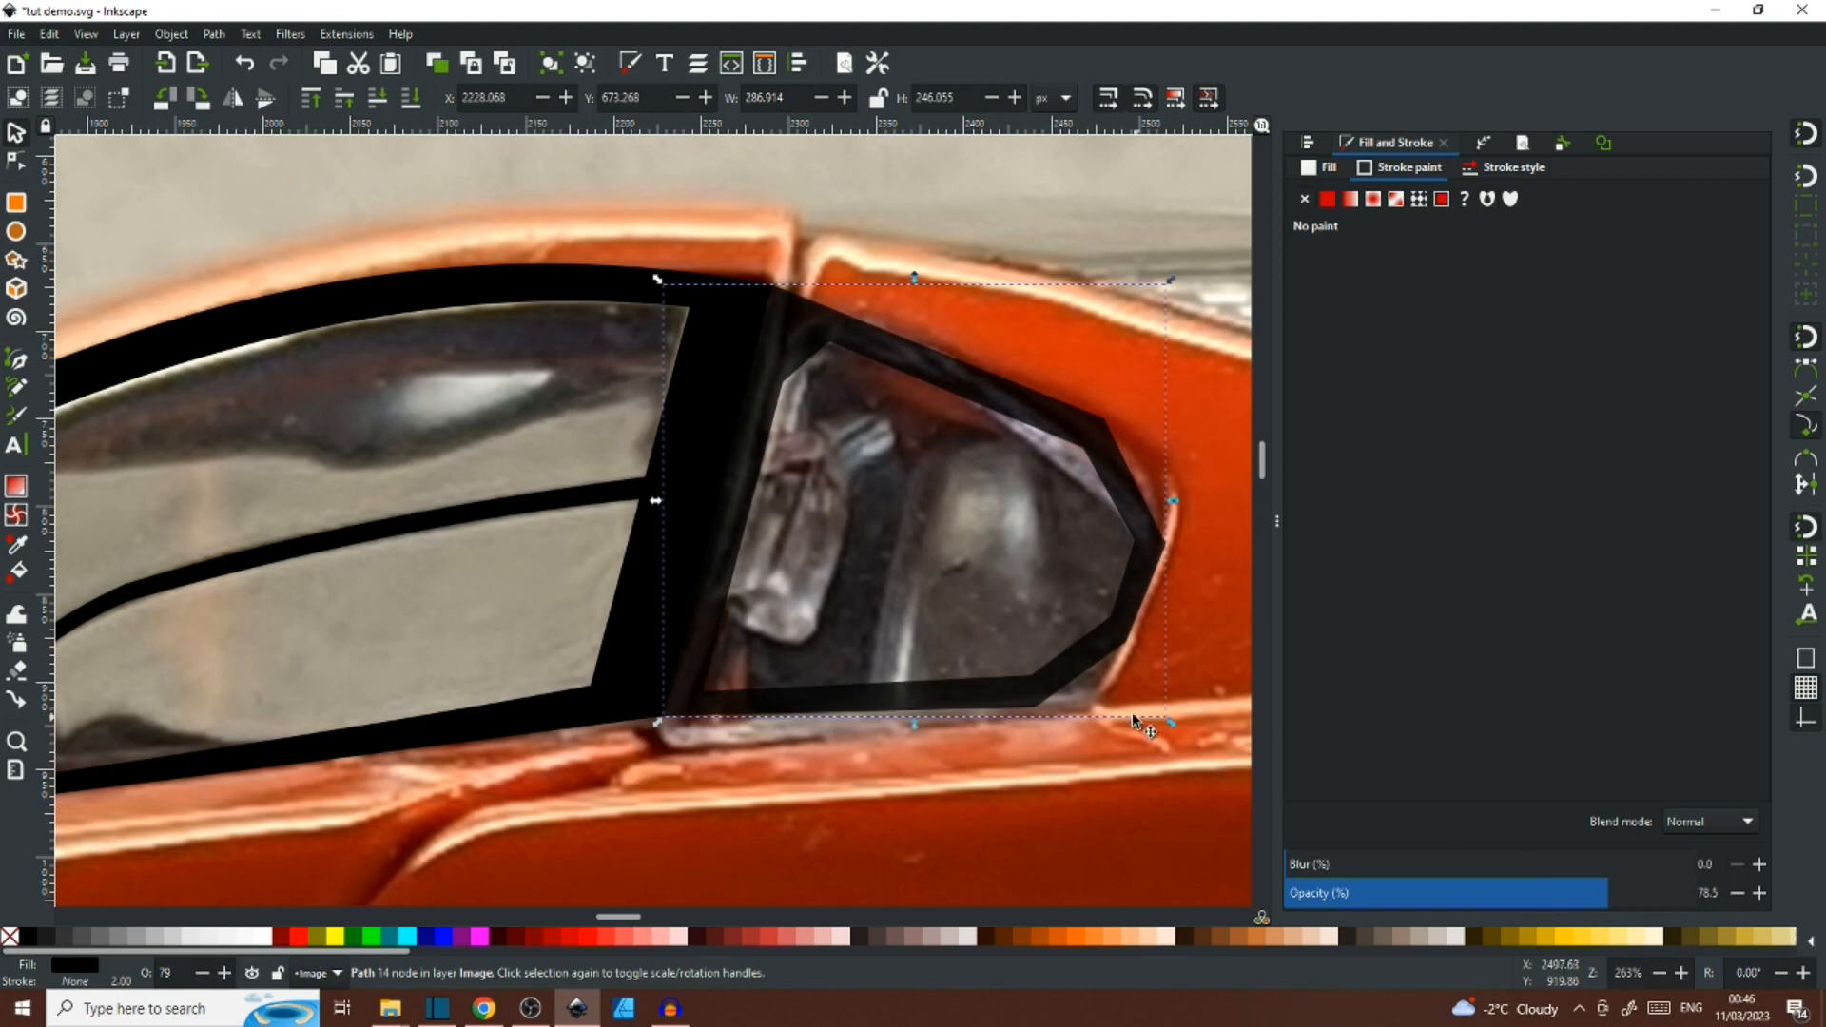
pyautogui.press('n')
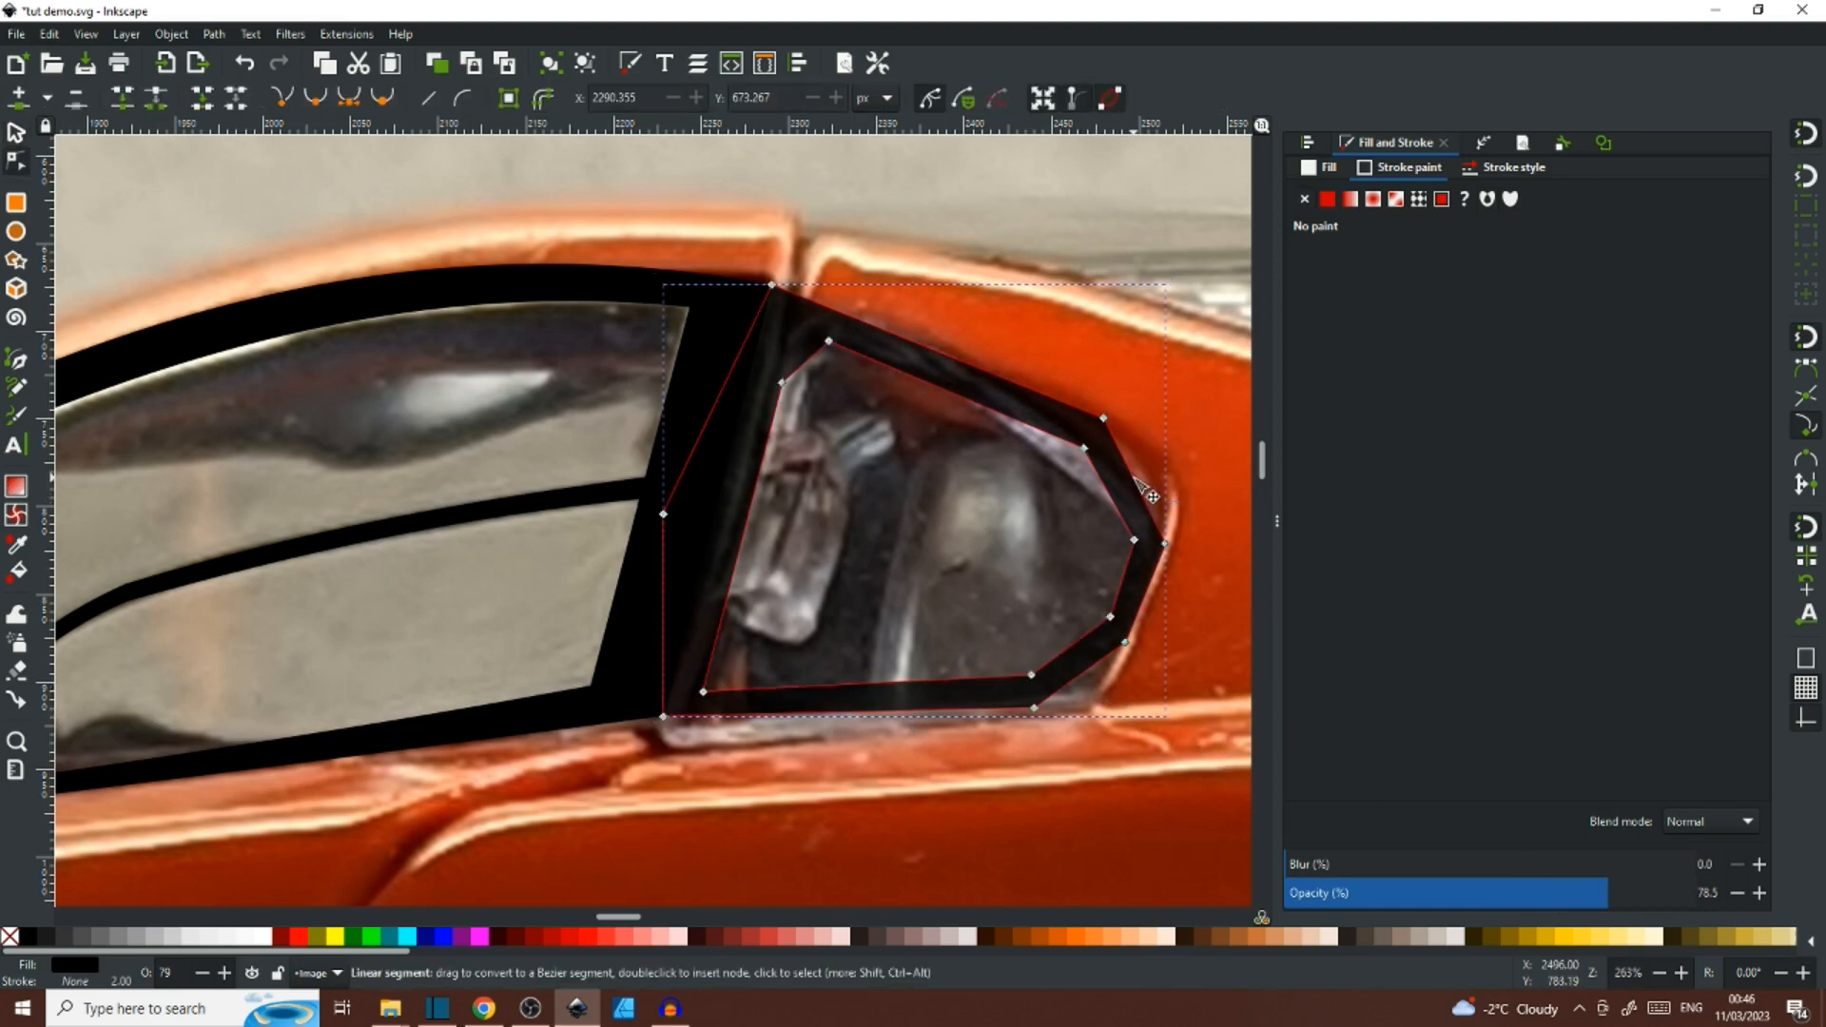
pyautogui.moveTo(1135, 478); pyautogui.dragTo(1165, 474)
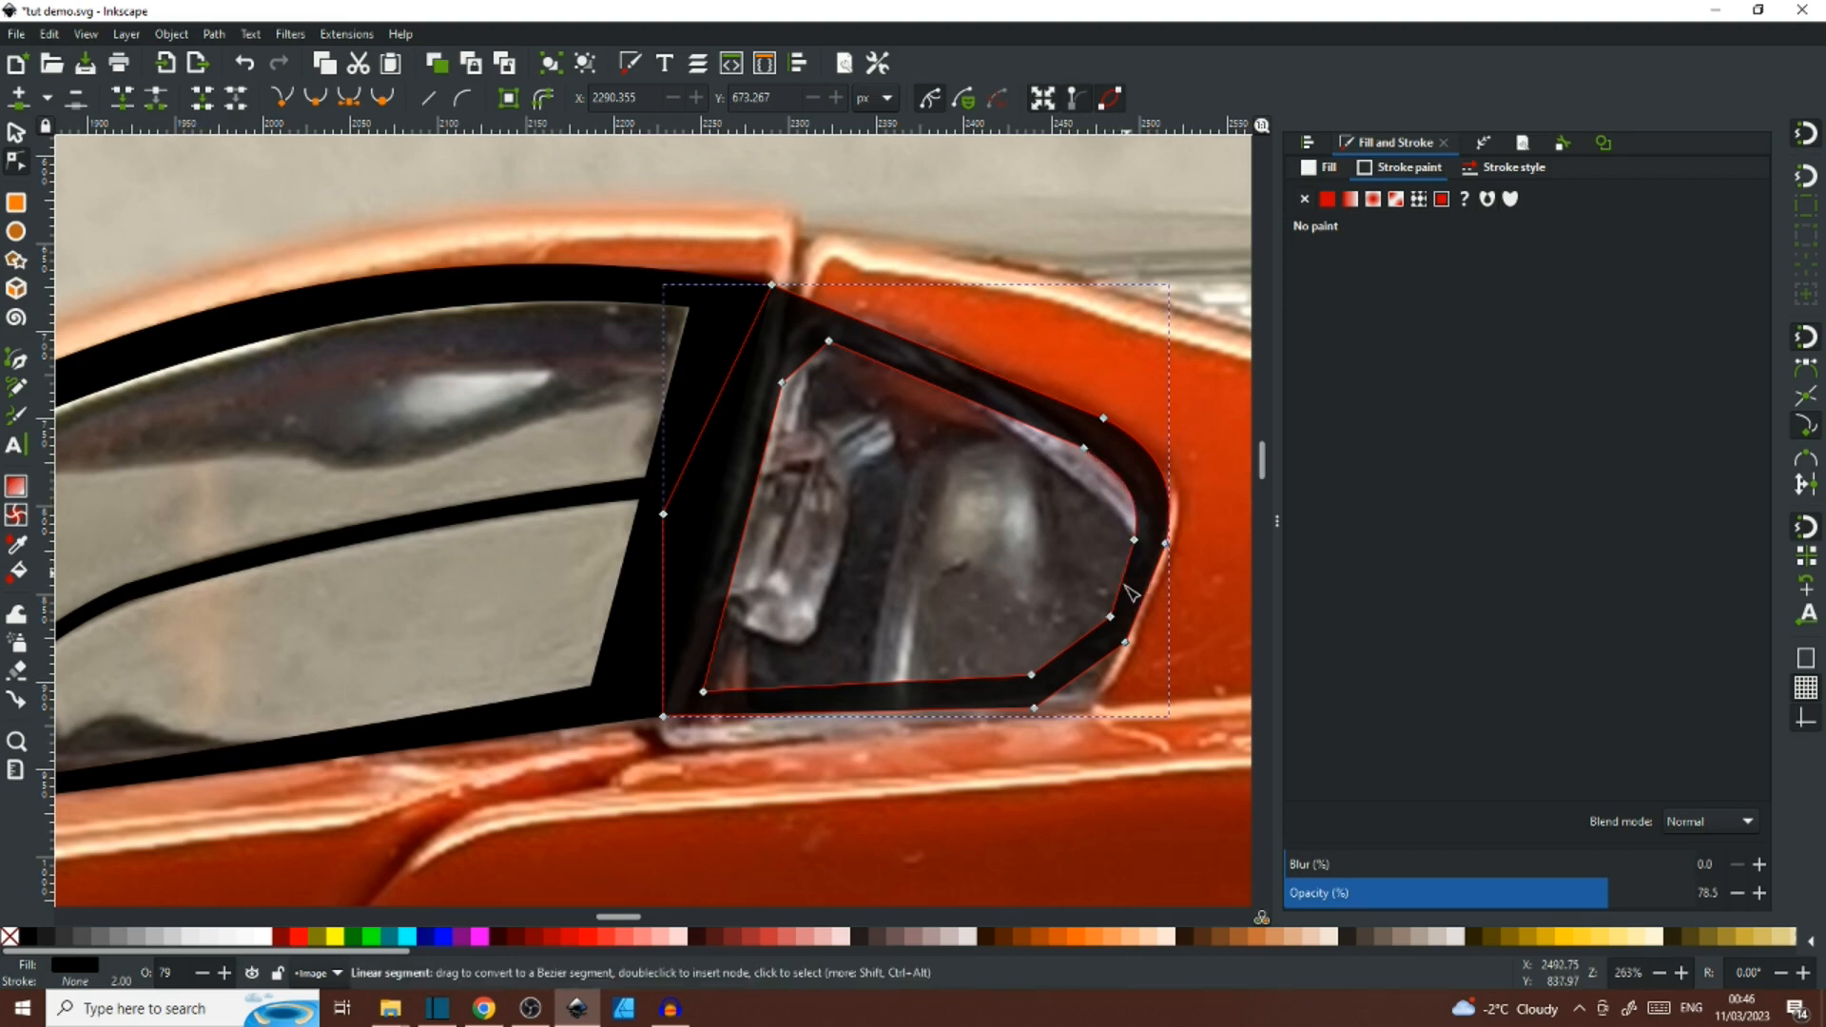
pyautogui.moveTo(1095, 691); pyautogui.dragTo(1098, 694)
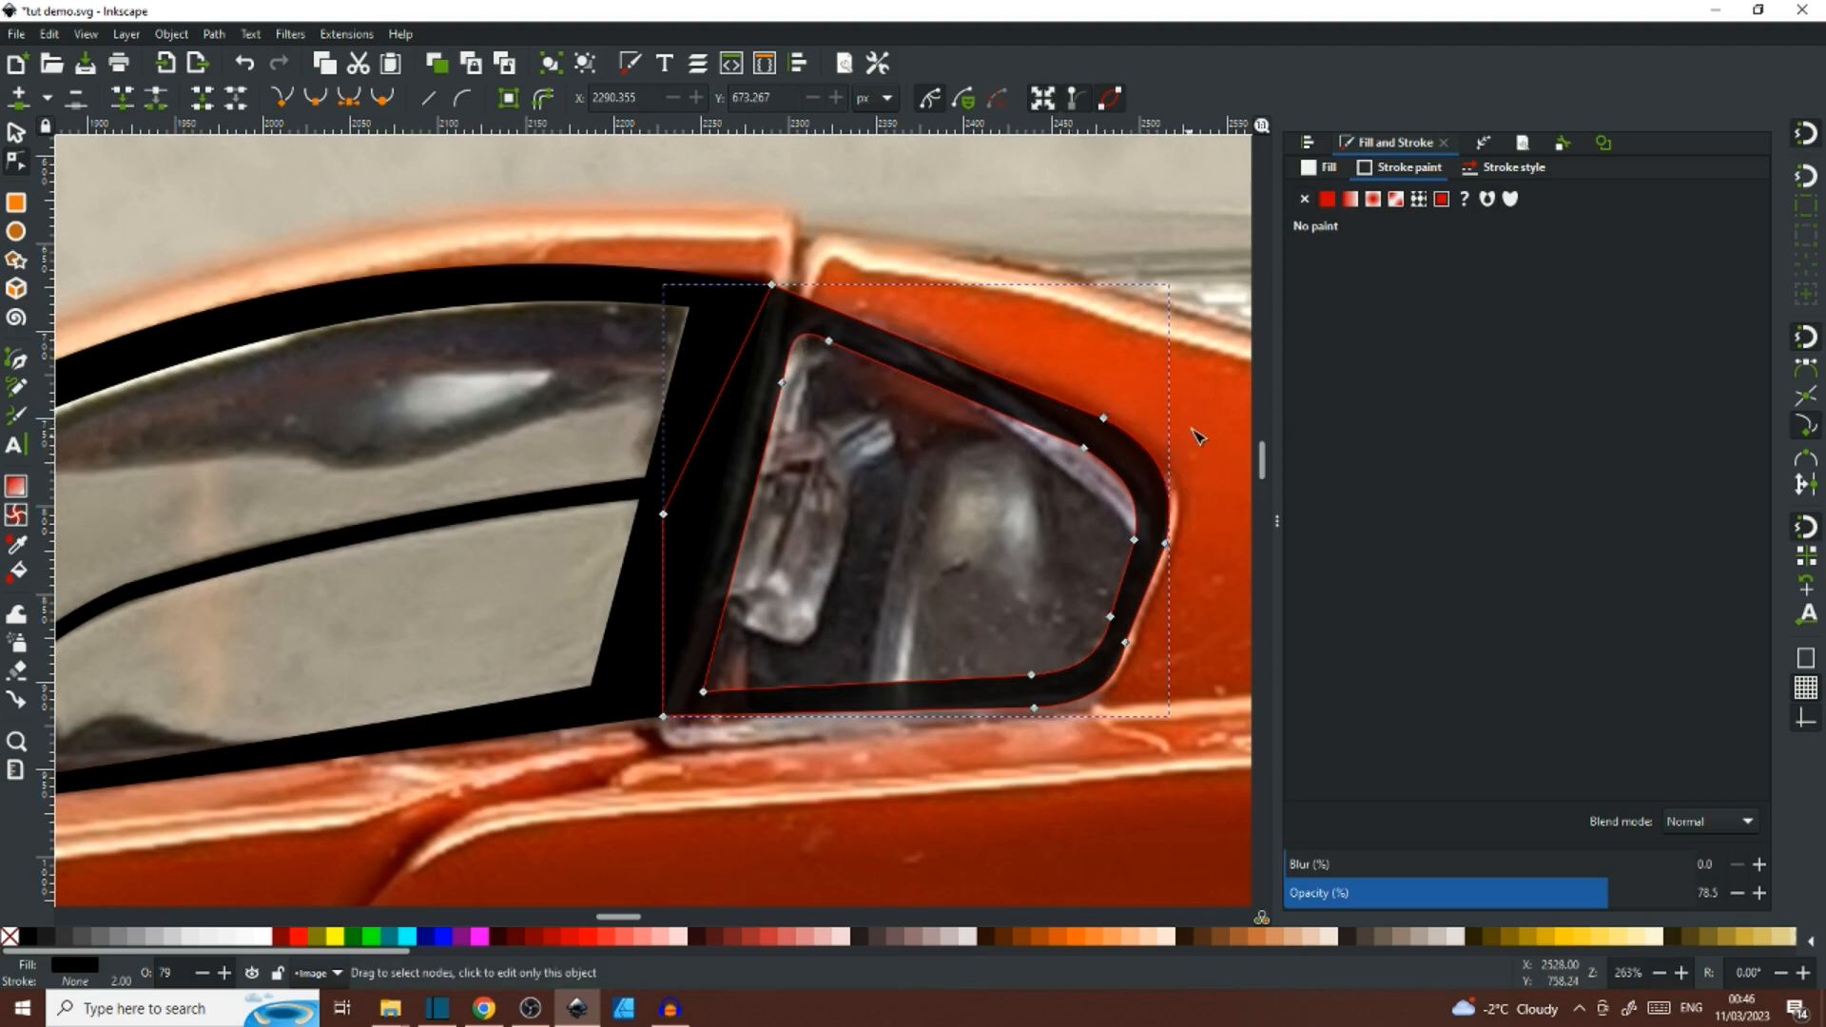
# Select the four inner nodes around the quarter window's rear corners and shift them slightly up and rearward to thin the frame there.
pyautogui.scroll(2, 1194, 431)
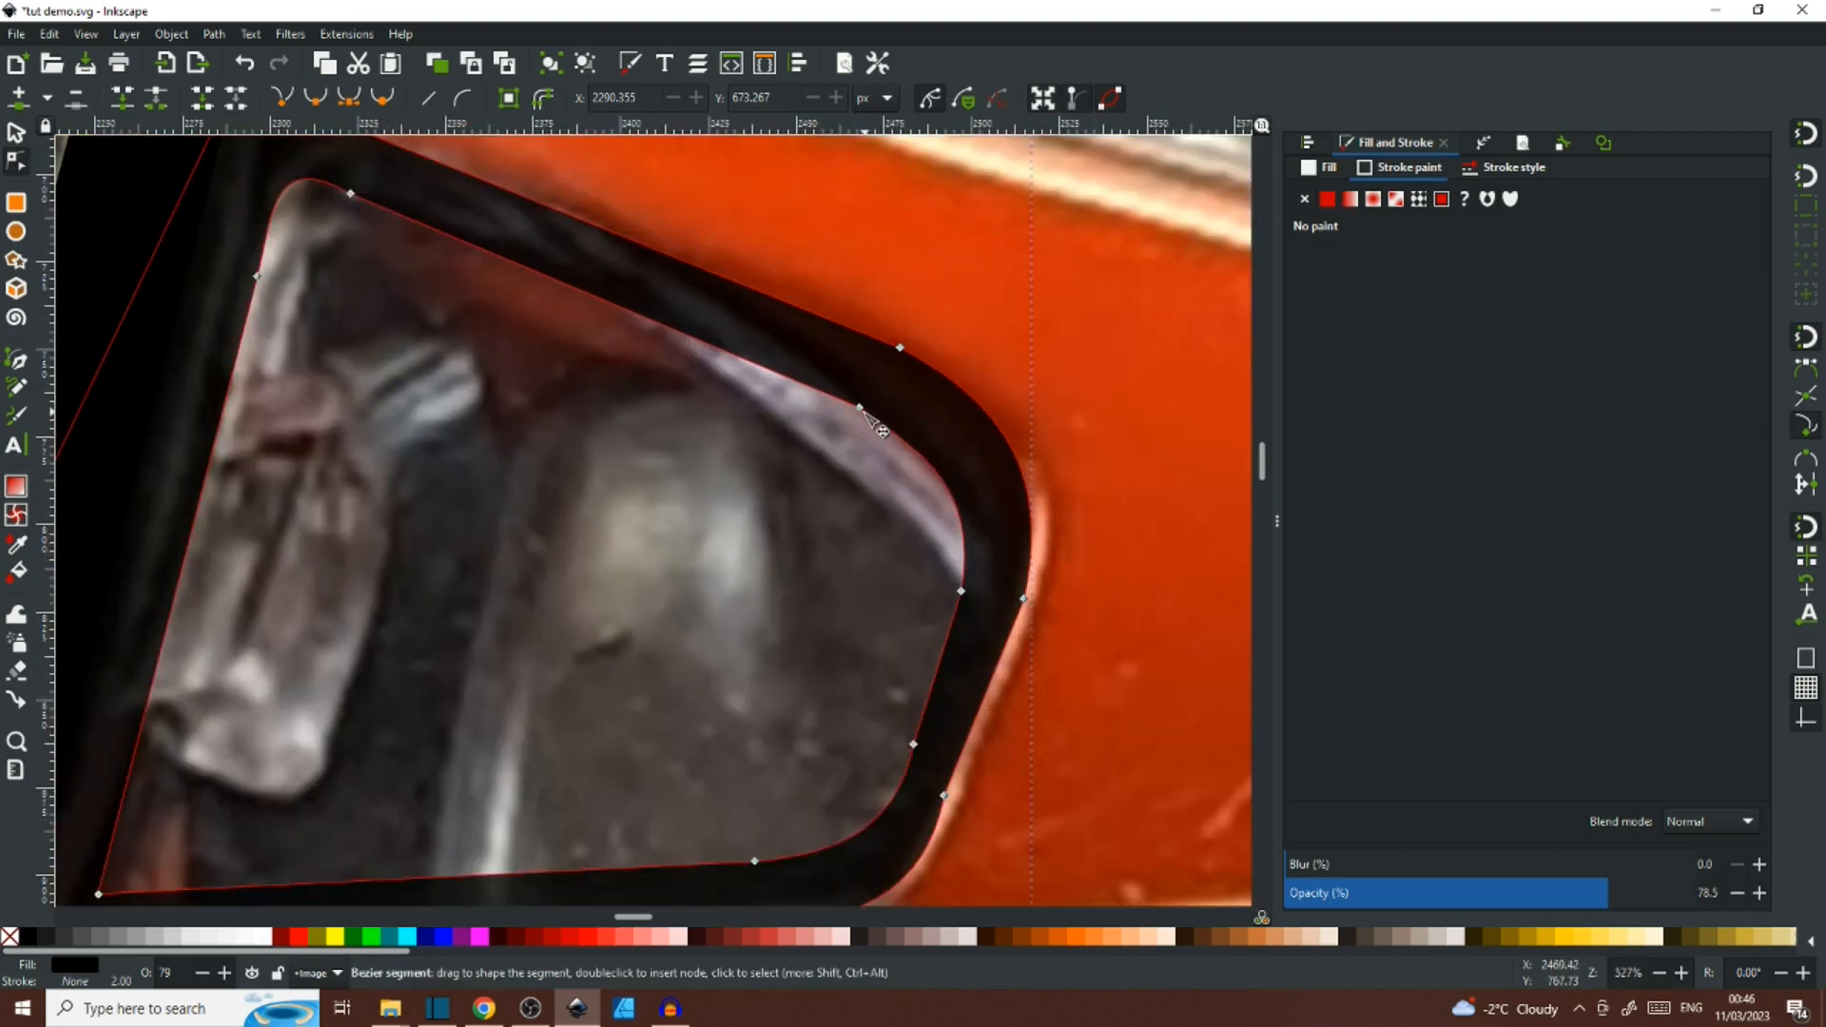
pyautogui.click(861, 409)
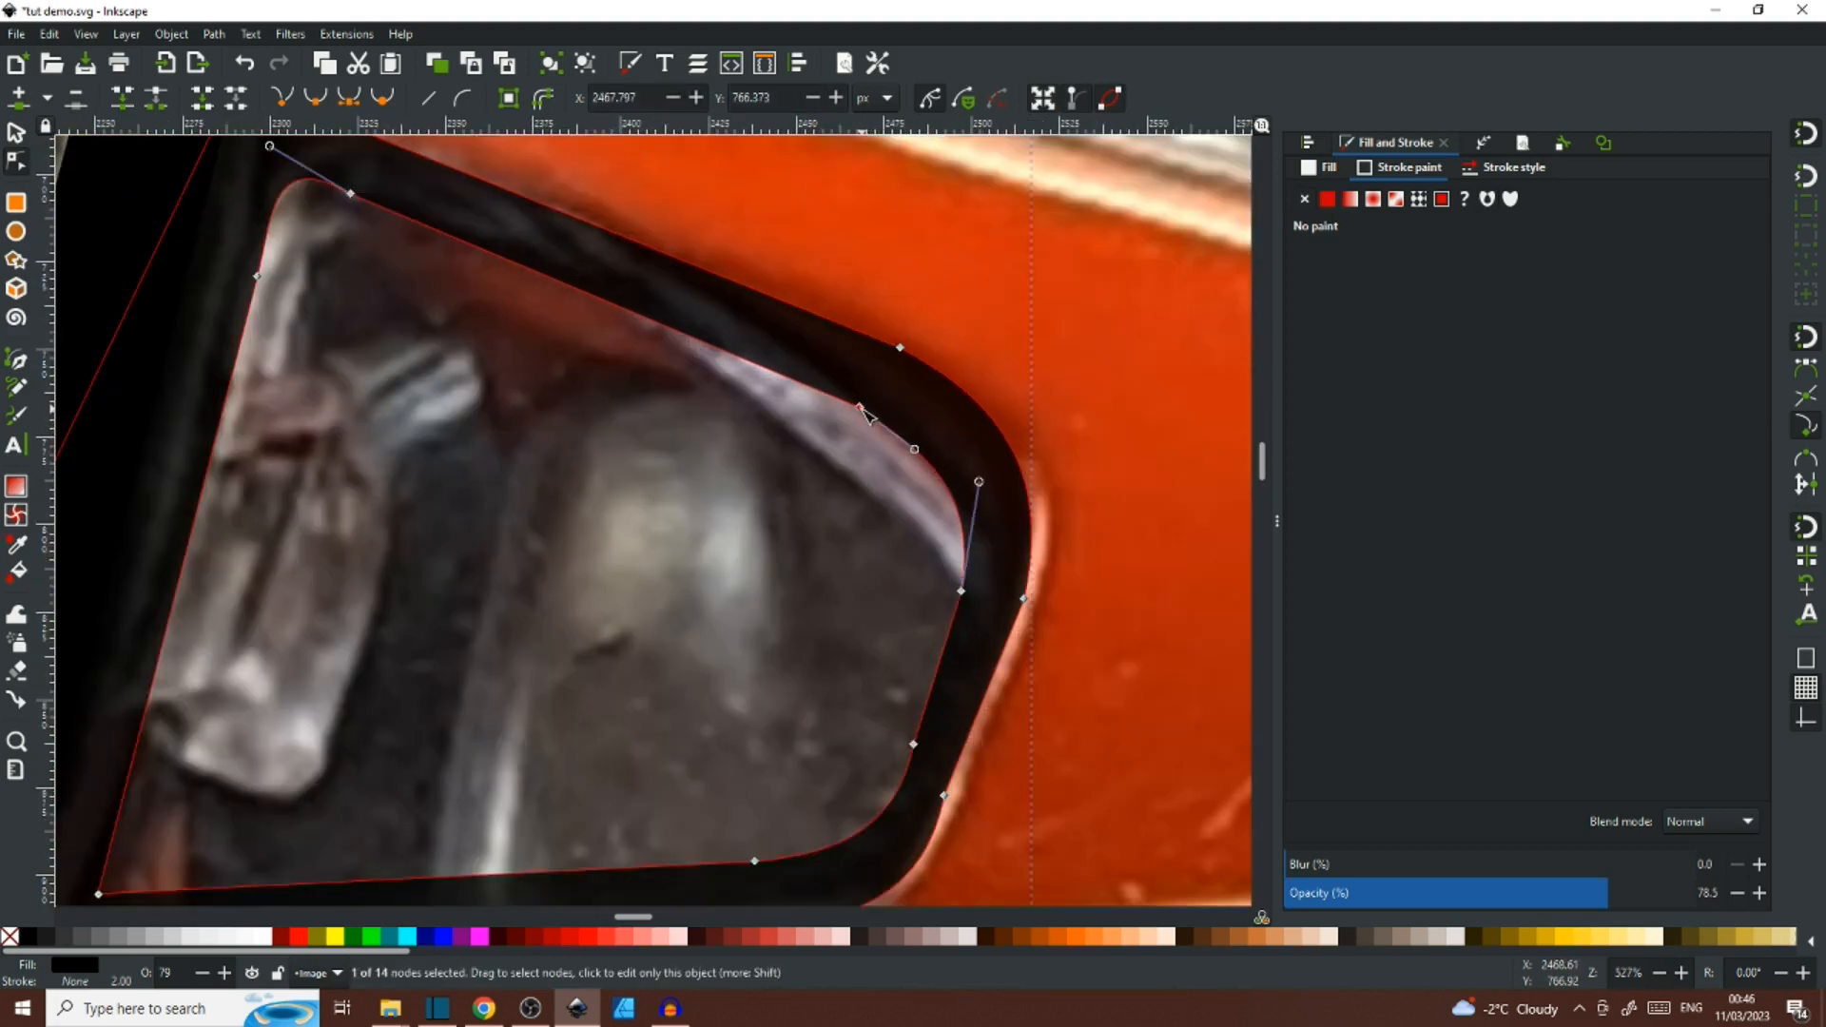
pyautogui.keyDown('shift'); pyautogui.click(961, 592); pyautogui.keyUp('shift')
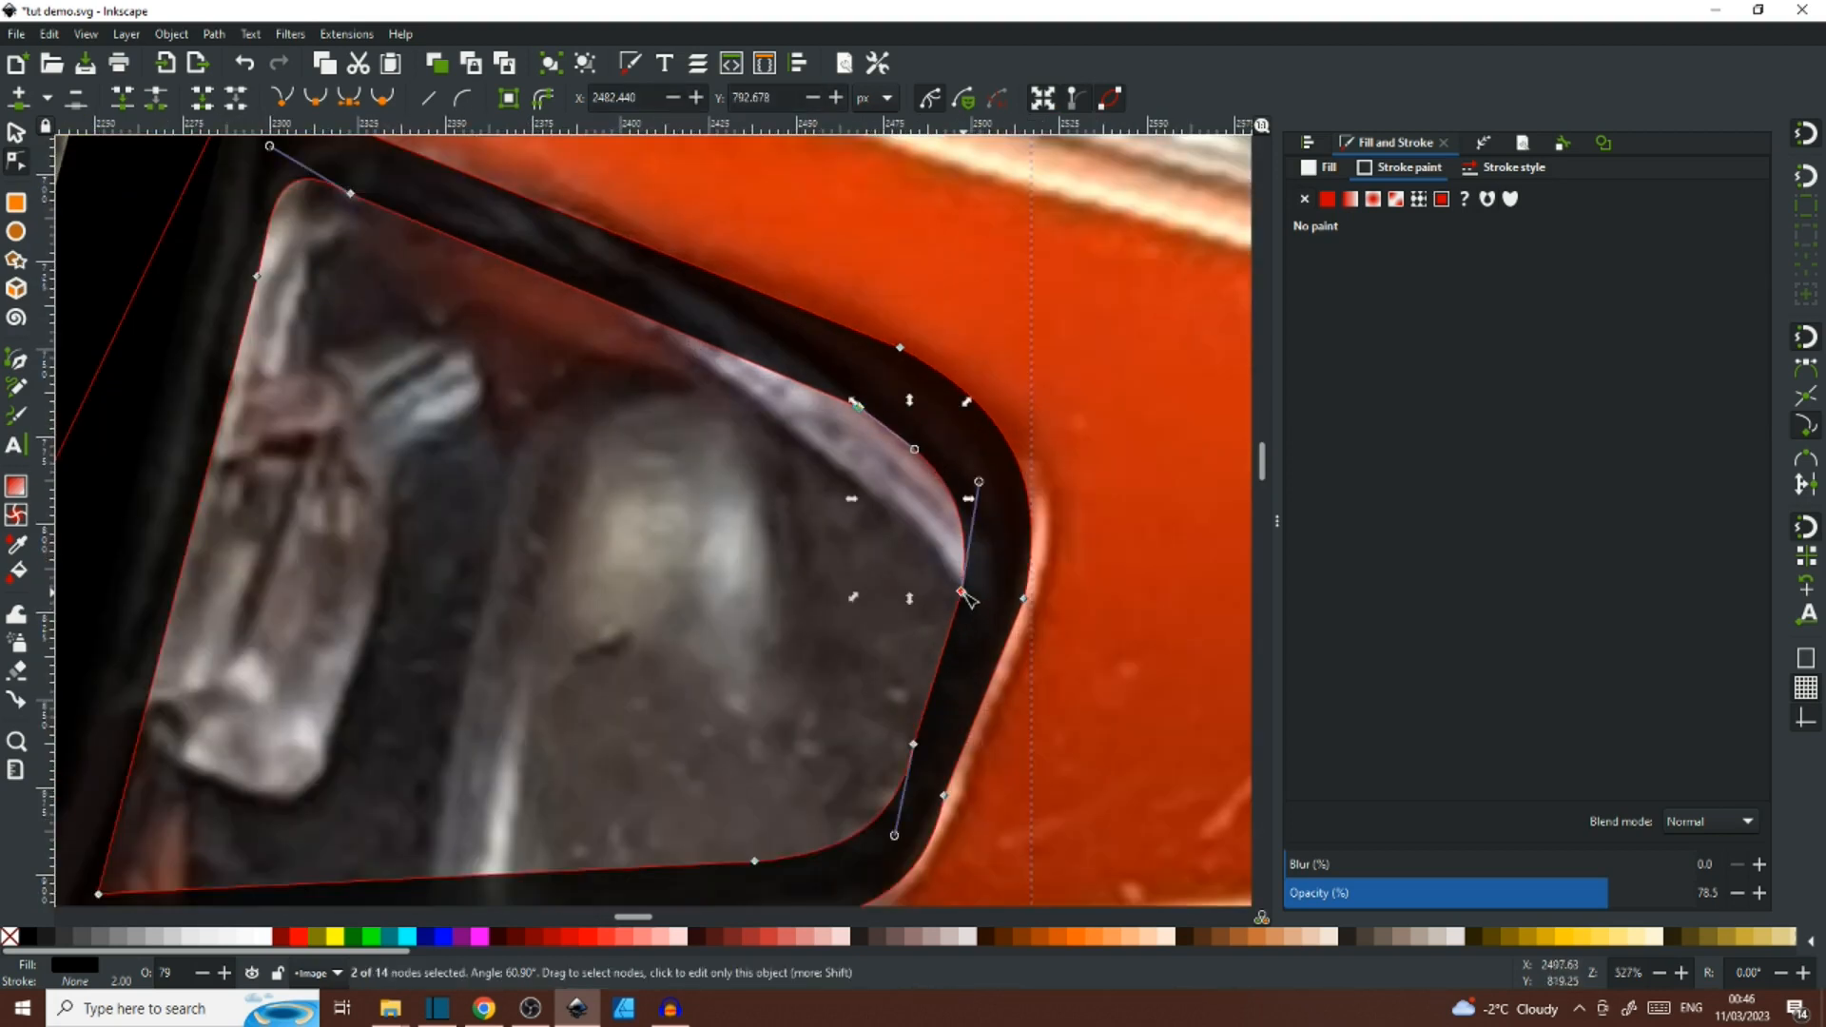
pyautogui.keyDown('shift'); pyautogui.click(914, 746); pyautogui.keyUp('shift')
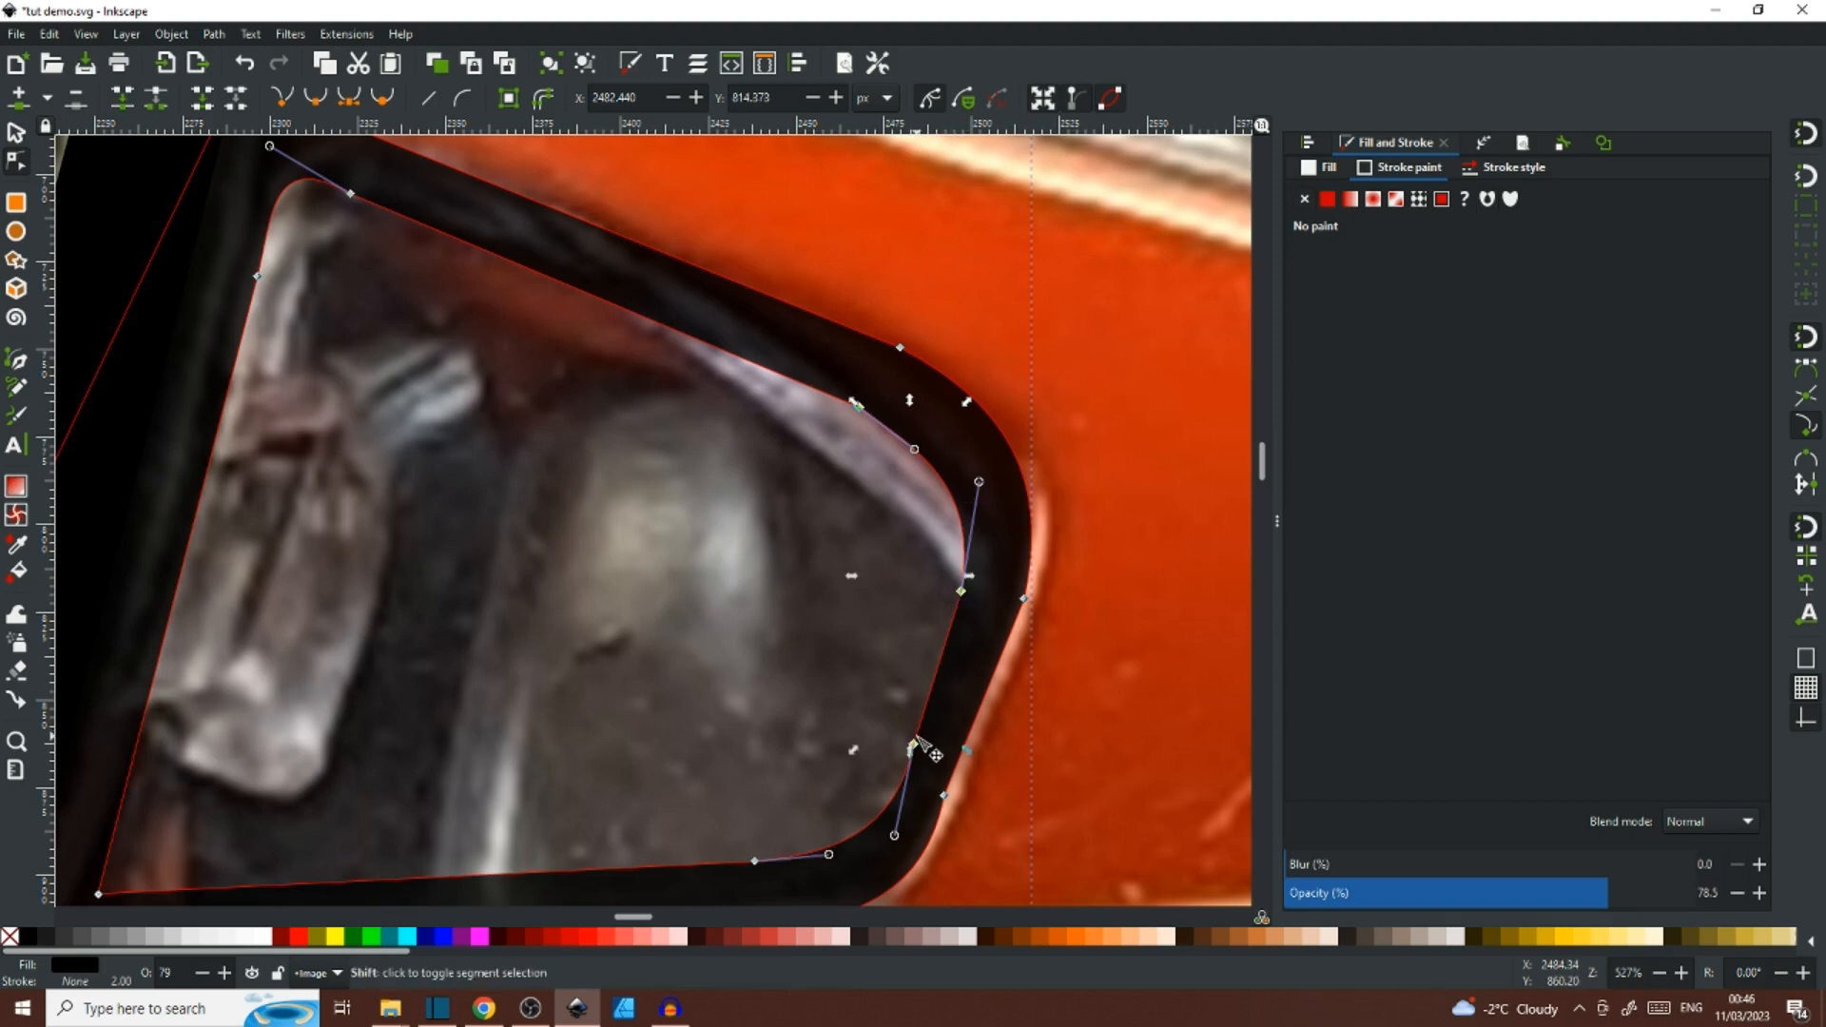
pyautogui.keyDown('shift'); pyautogui.click(753, 862); pyautogui.keyUp('shift')
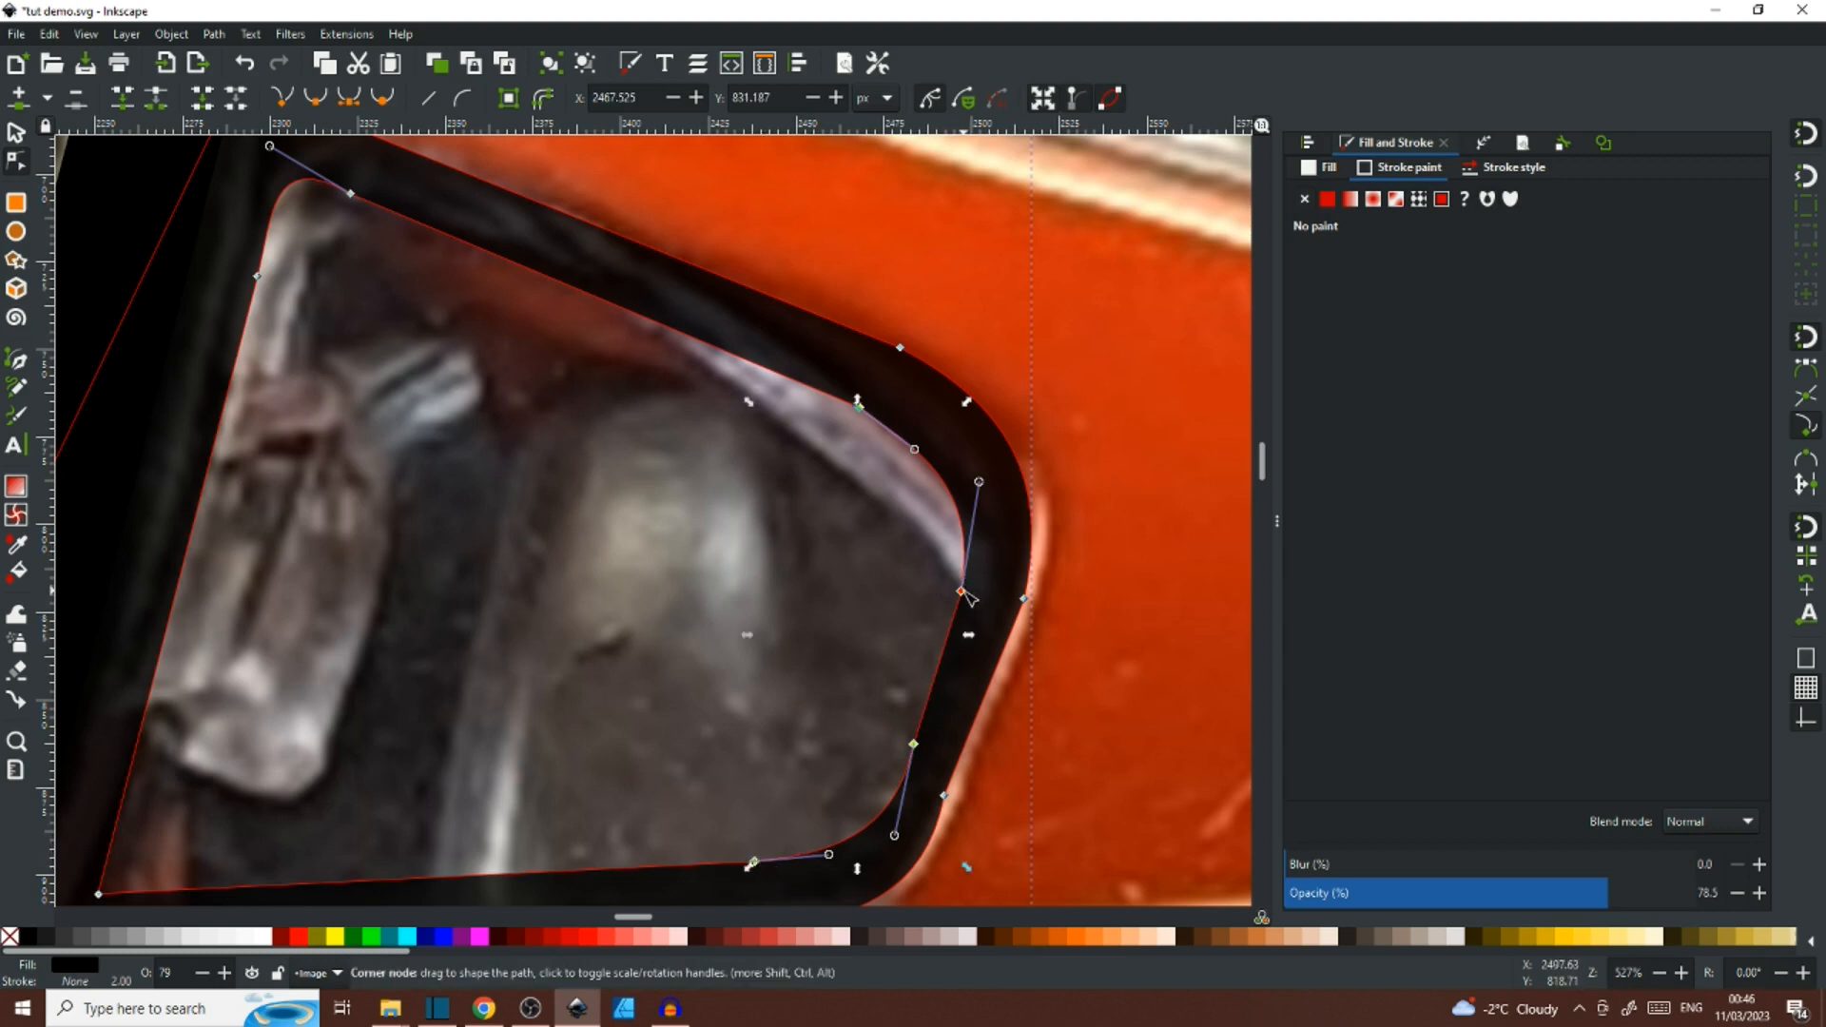
pyautogui.moveTo(966, 590); pyautogui.dragTo(987, 579)
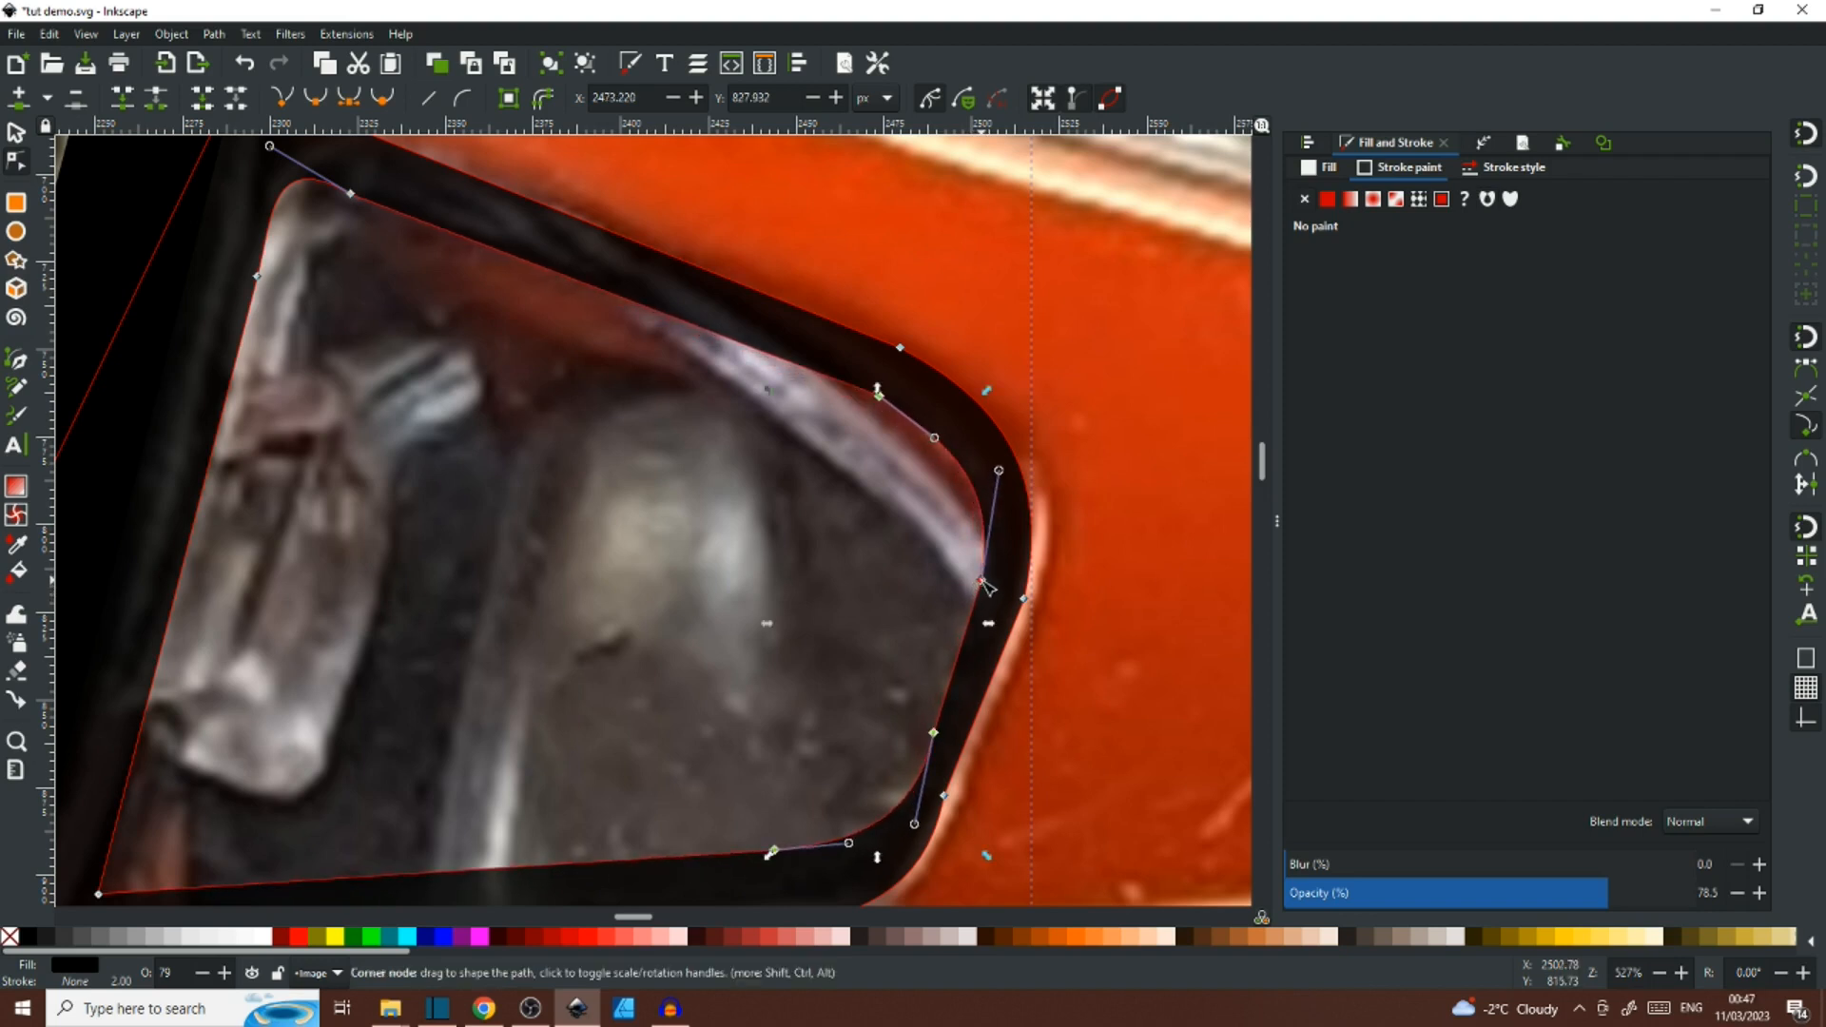
# Move the two inner nodes at the quarter window frame's lower rear corner and adjust the curve handle to even out the border.
pyautogui.press('Escape')
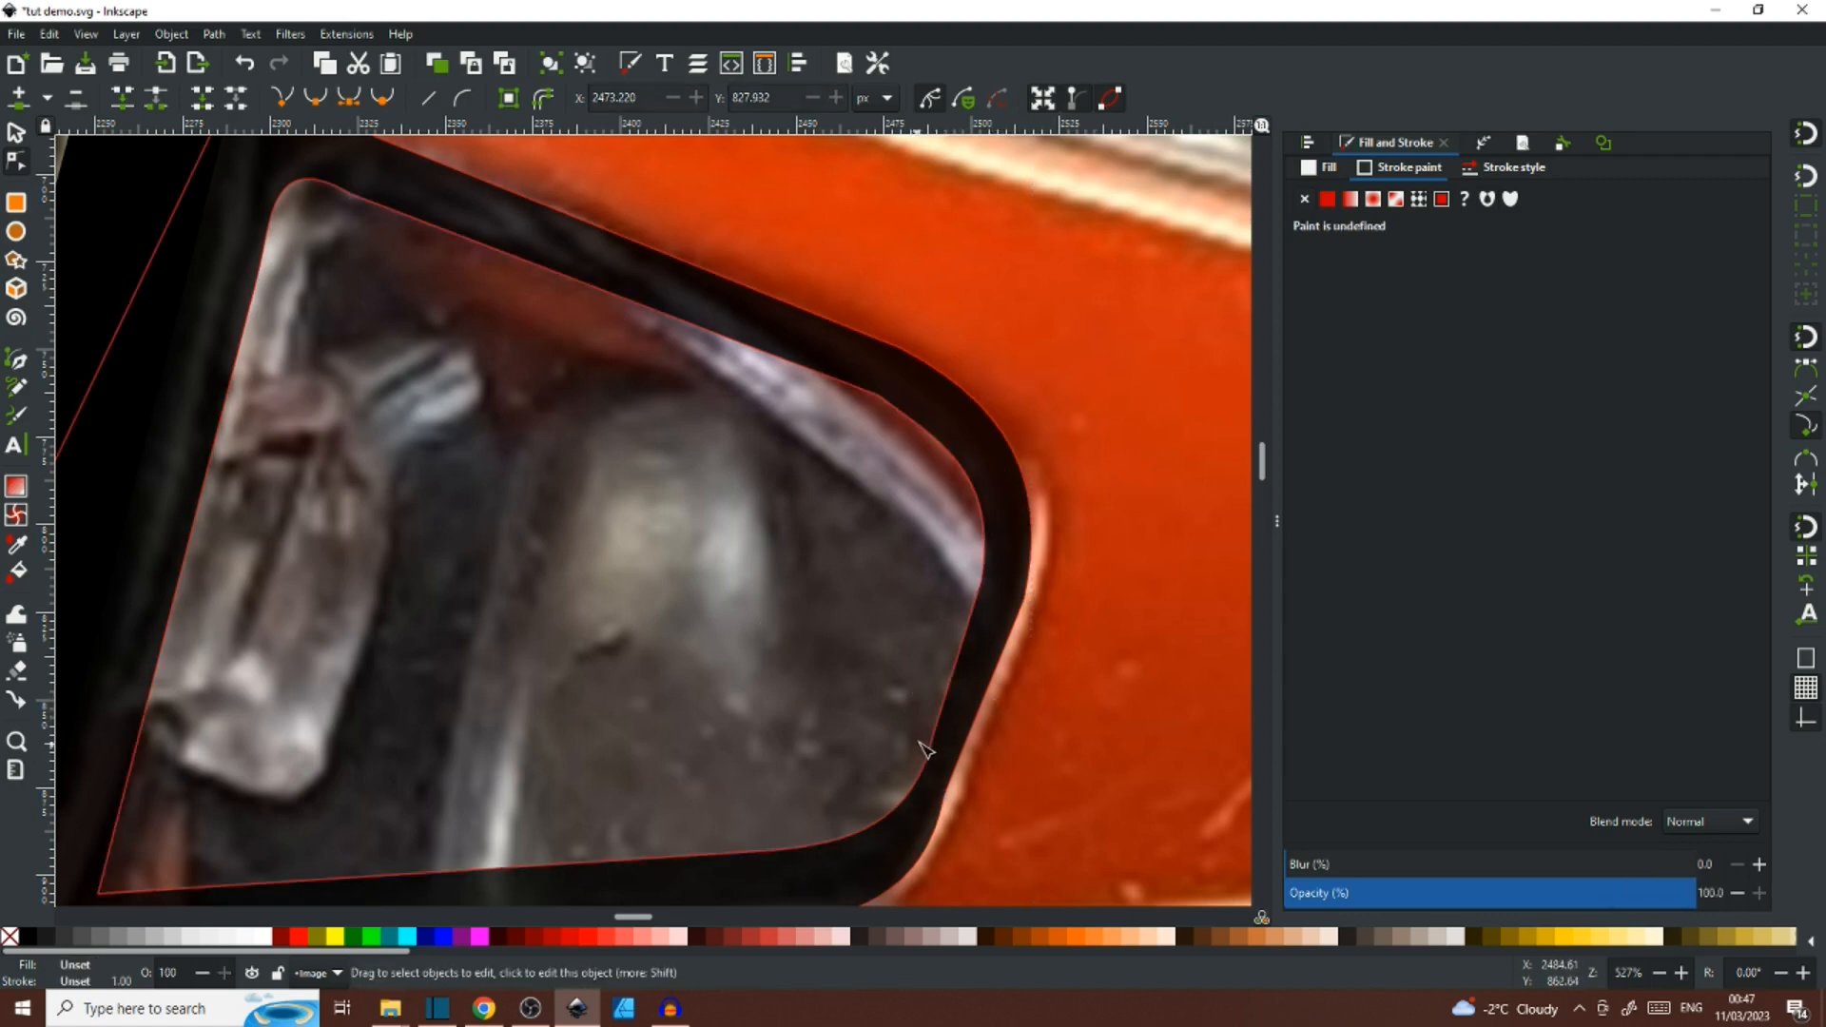
pyautogui.click(932, 734)
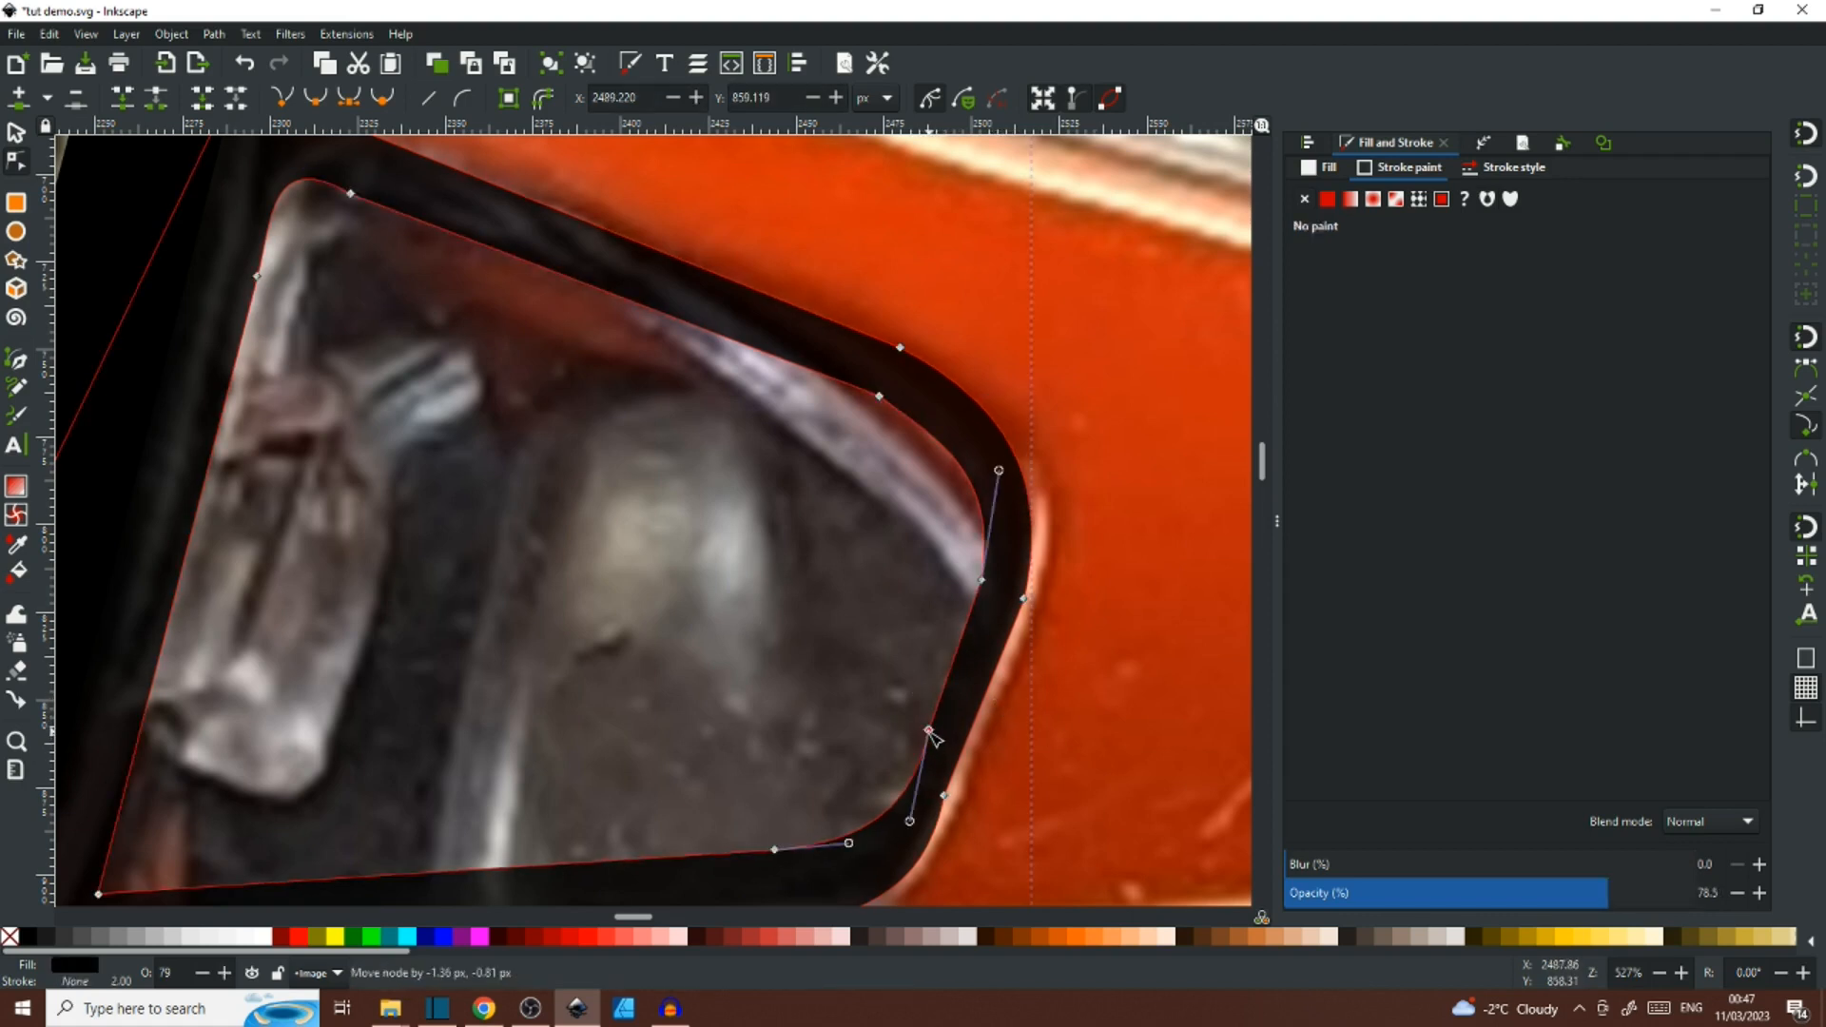
pyautogui.scroll(-4, 894, 704)
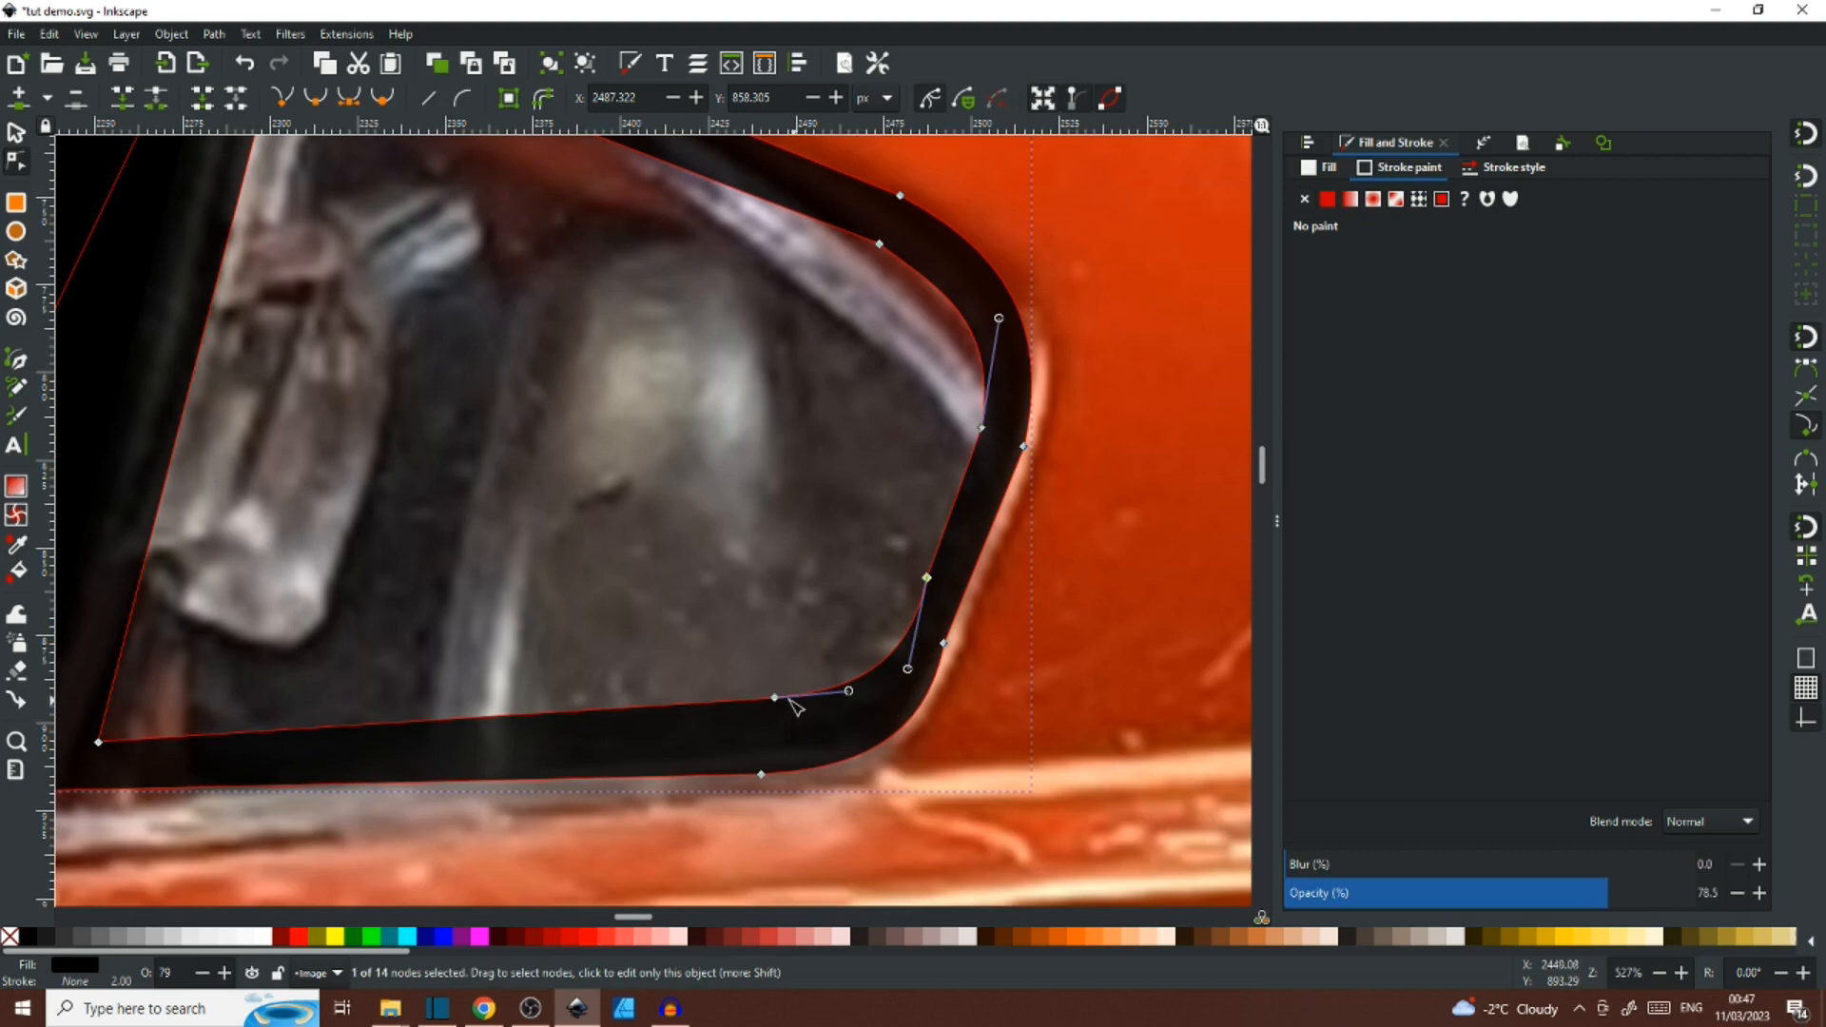
pyautogui.moveTo(778, 701); pyautogui.dragTo(778, 729)
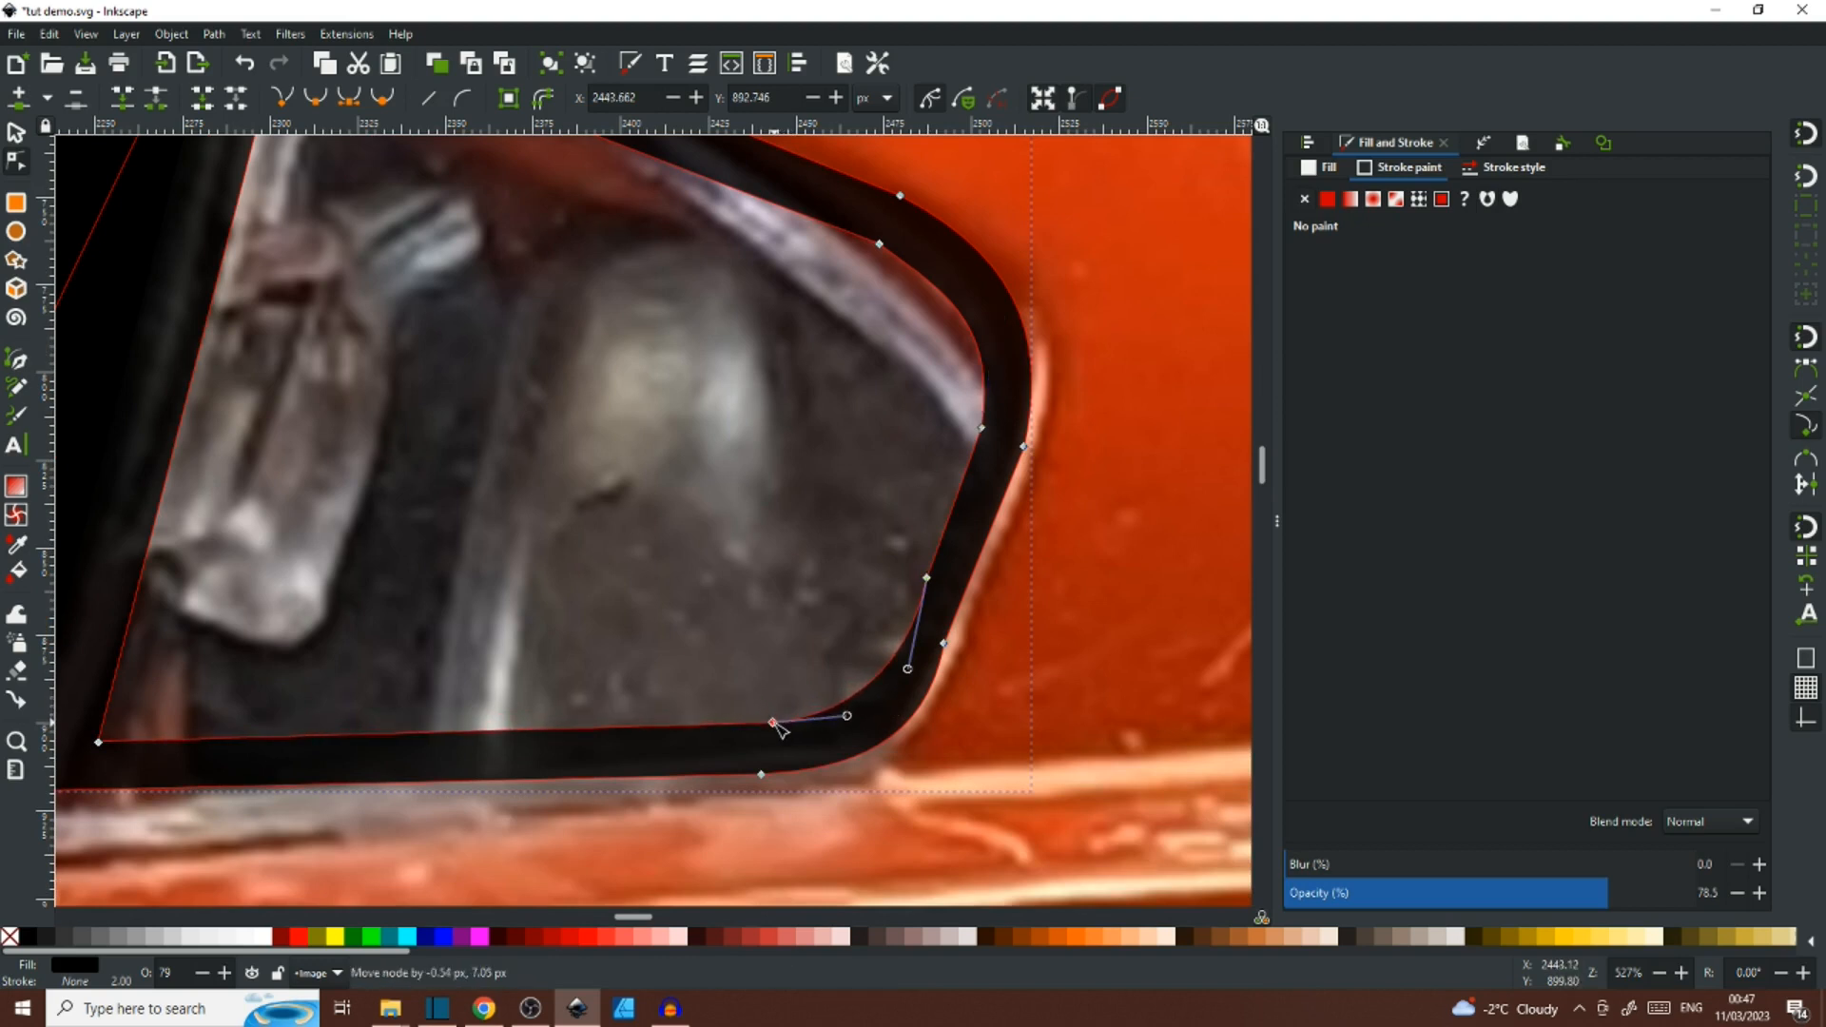
pyautogui.keyDown('ctrl'); pyautogui.click(928, 577); pyautogui.keyUp('ctrl')
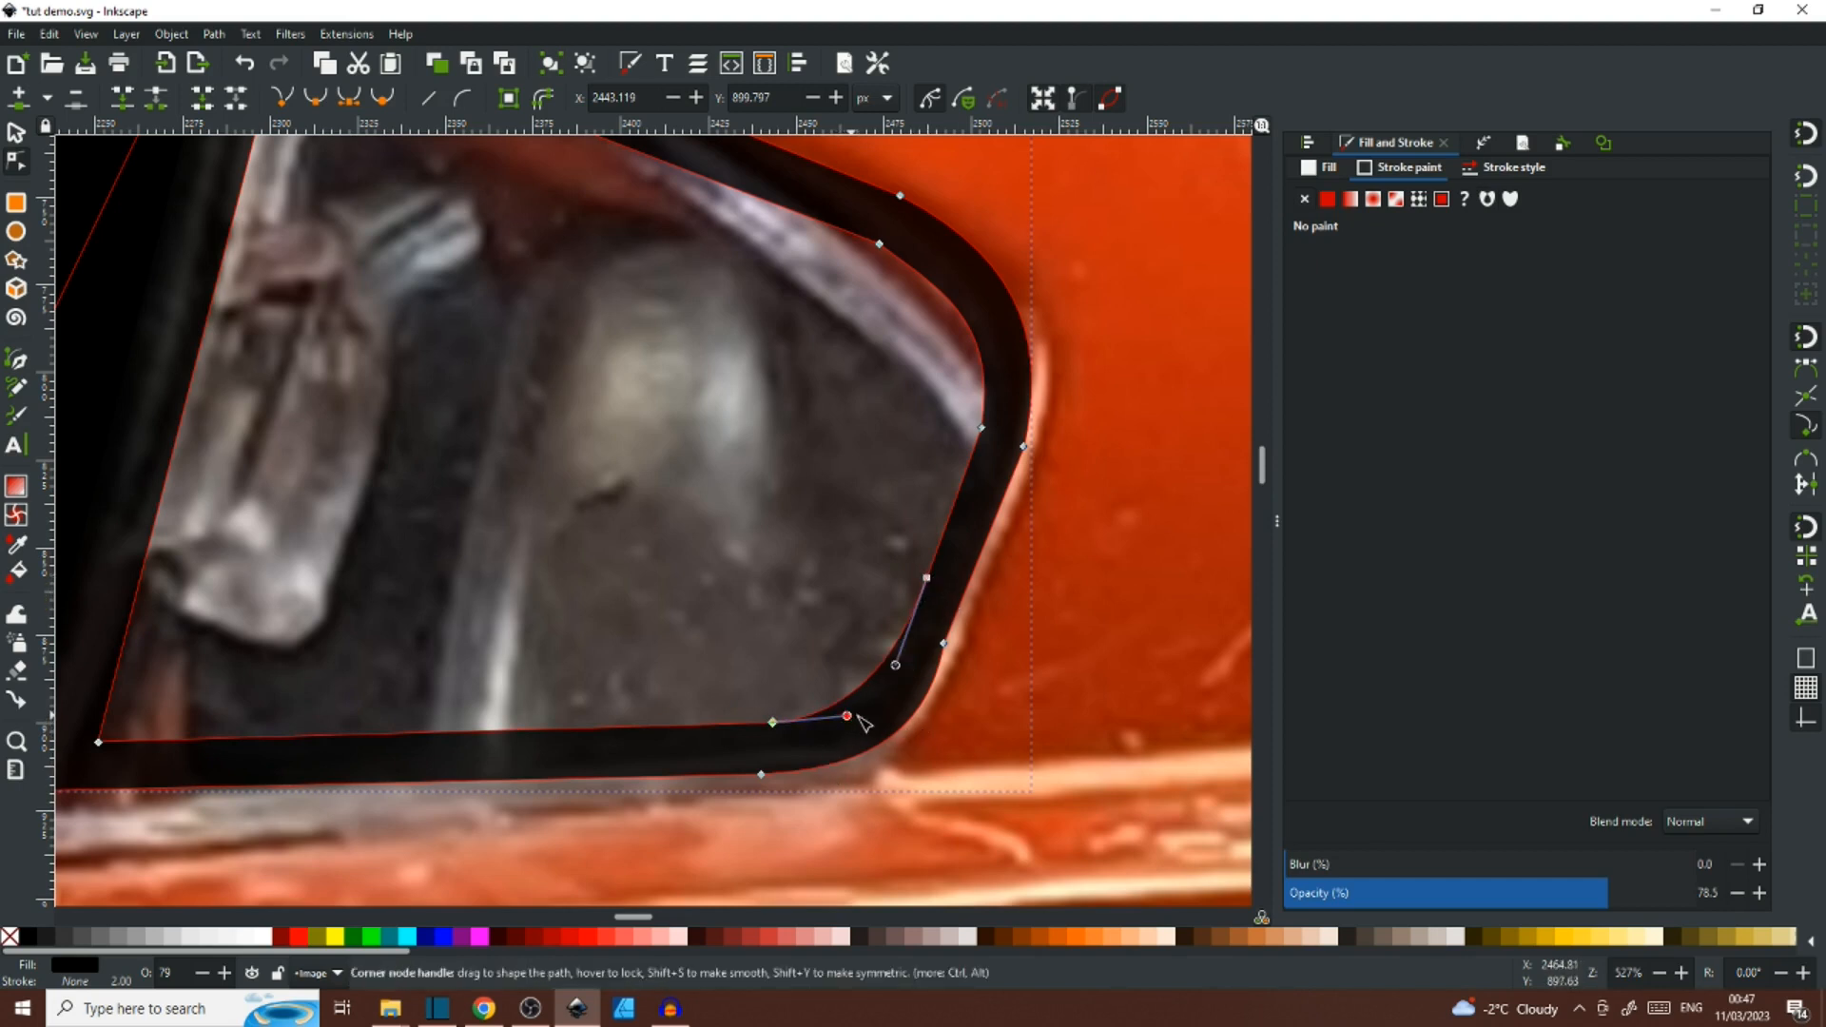
pyautogui.click(998, 692)
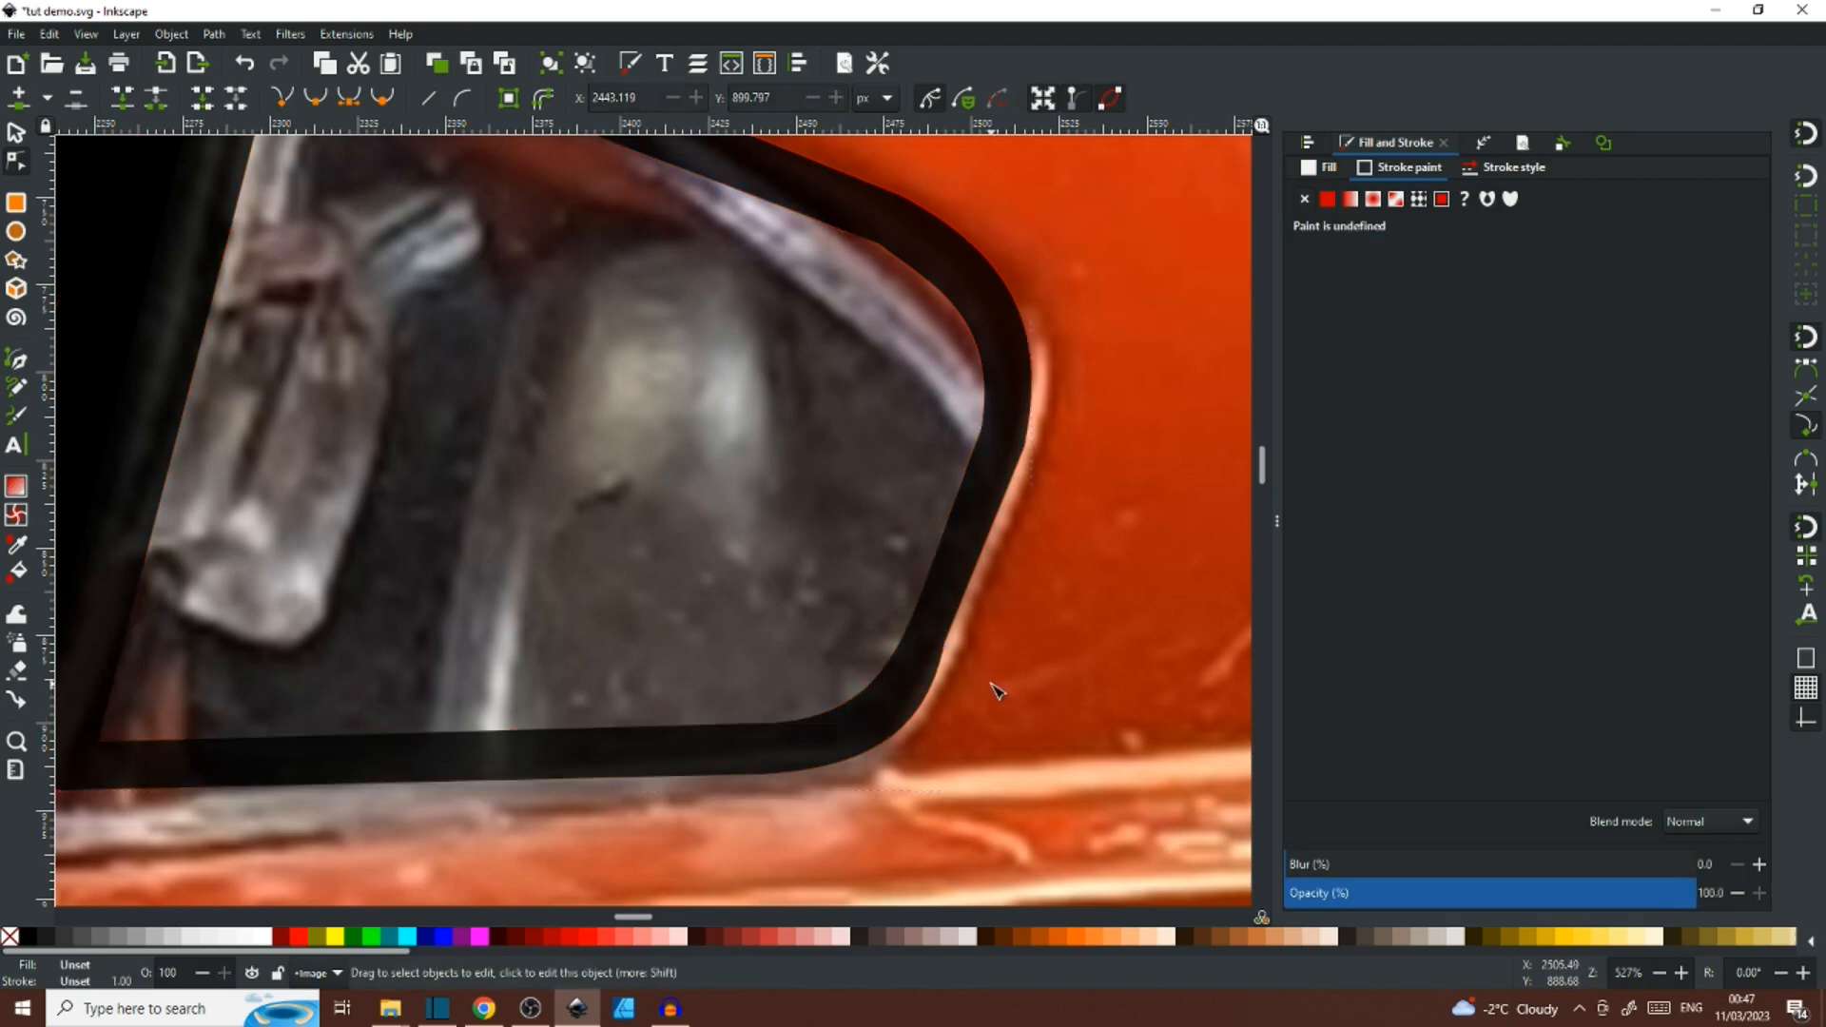
# Restore the quarter window frame's opacity to 100%.
pyautogui.scroll(-4, 998, 692)
pyautogui.scroll(-3, 1011, 683)
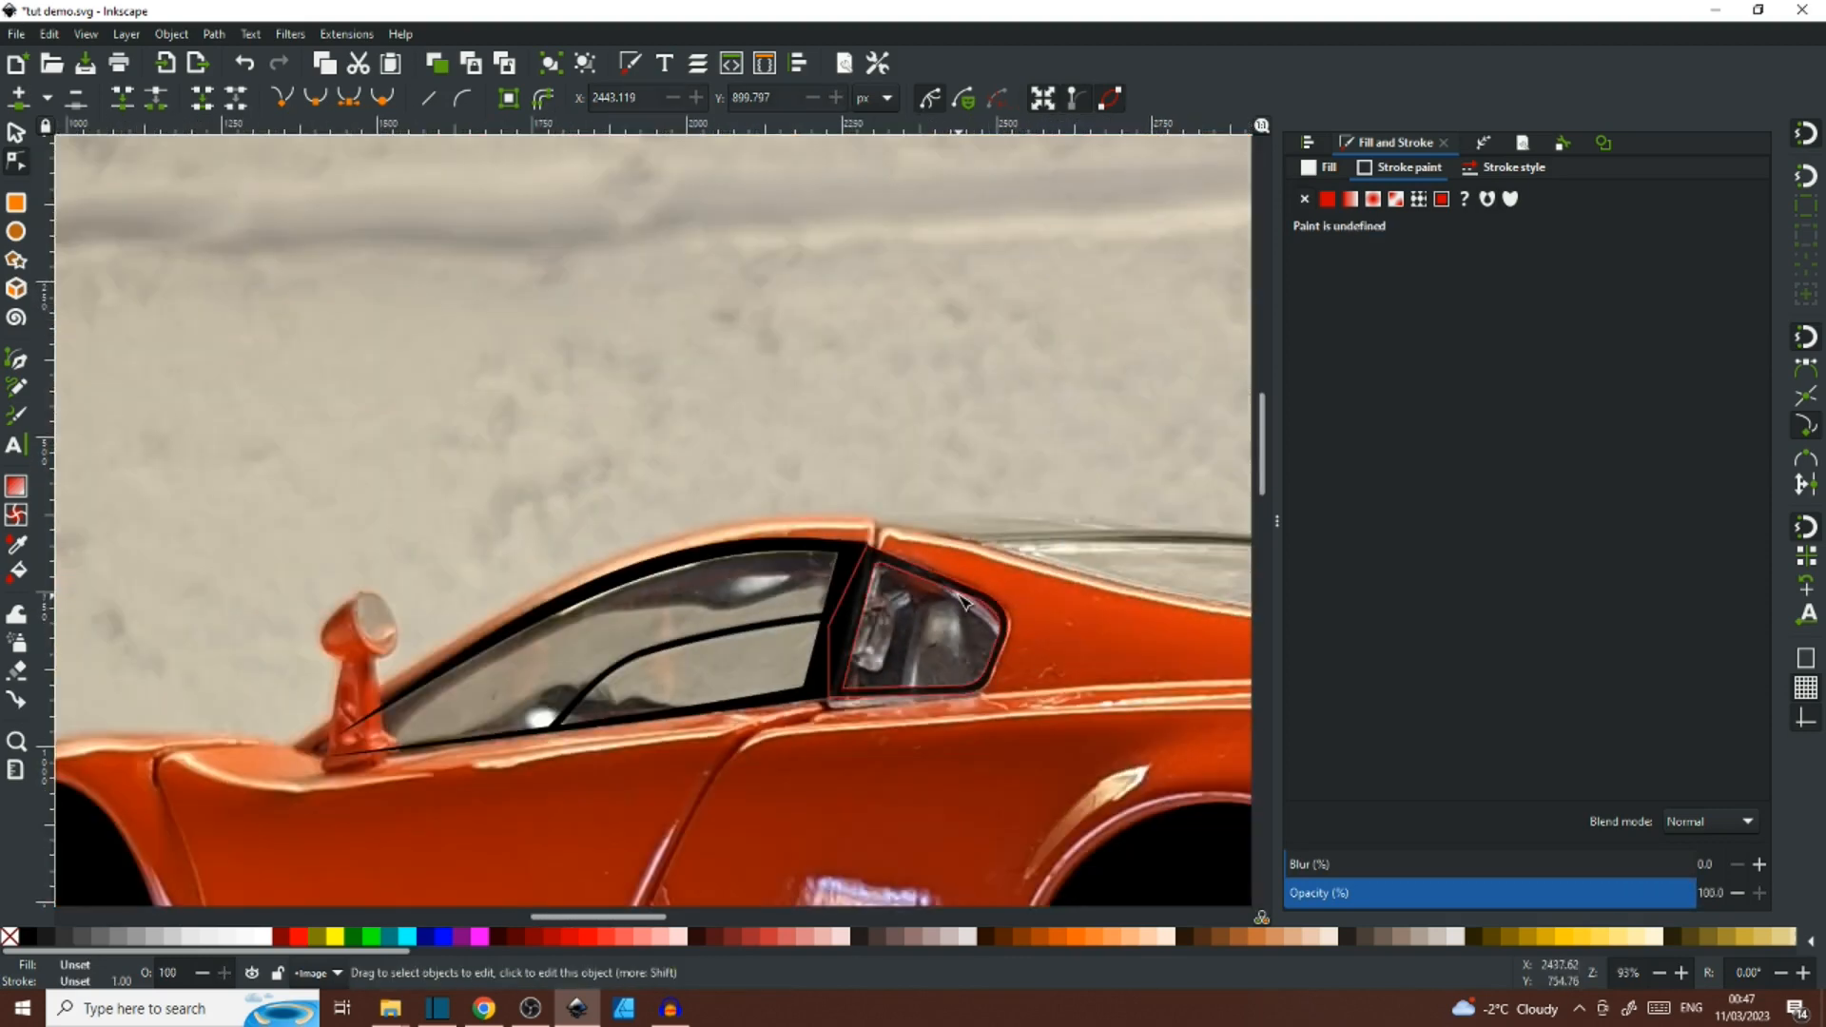
pyautogui.scroll(-1, 935, 617)
pyautogui.scroll(3, 932, 618)
pyautogui.scroll(-5, 932, 618)
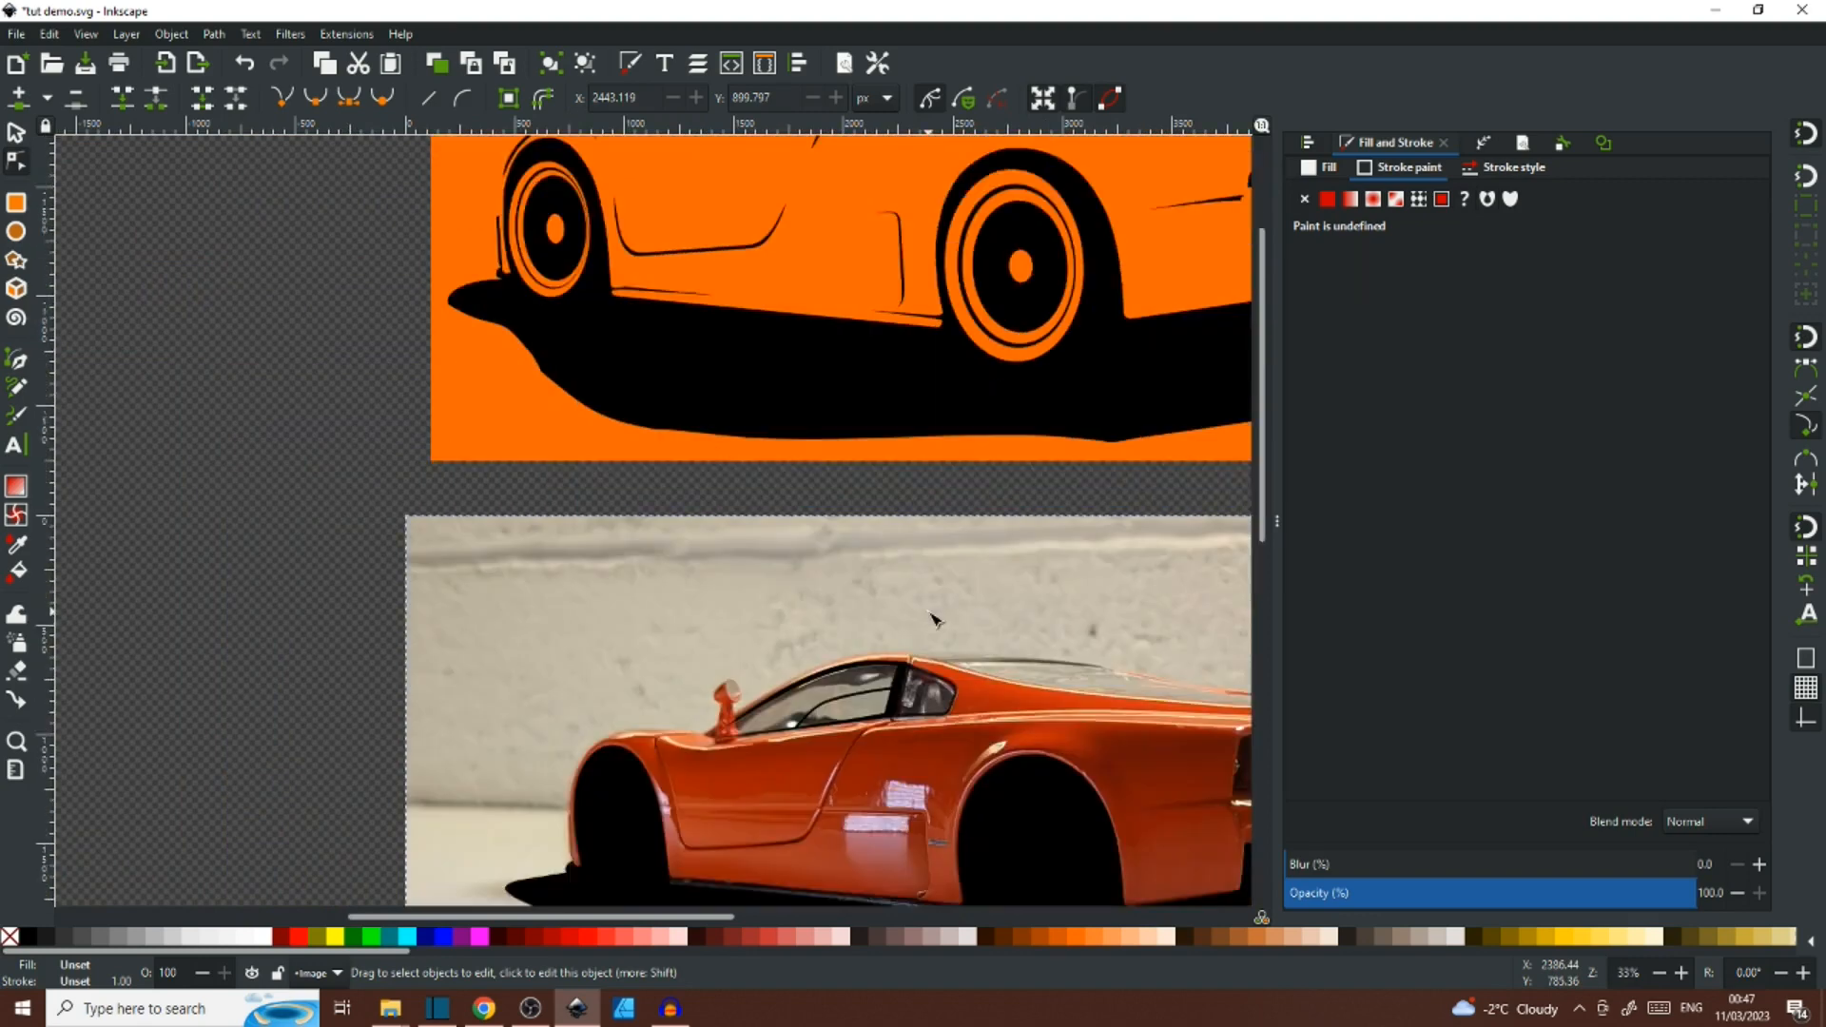
pyautogui.scroll(6, 939, 614)
pyautogui.scroll(8, 919, 523)
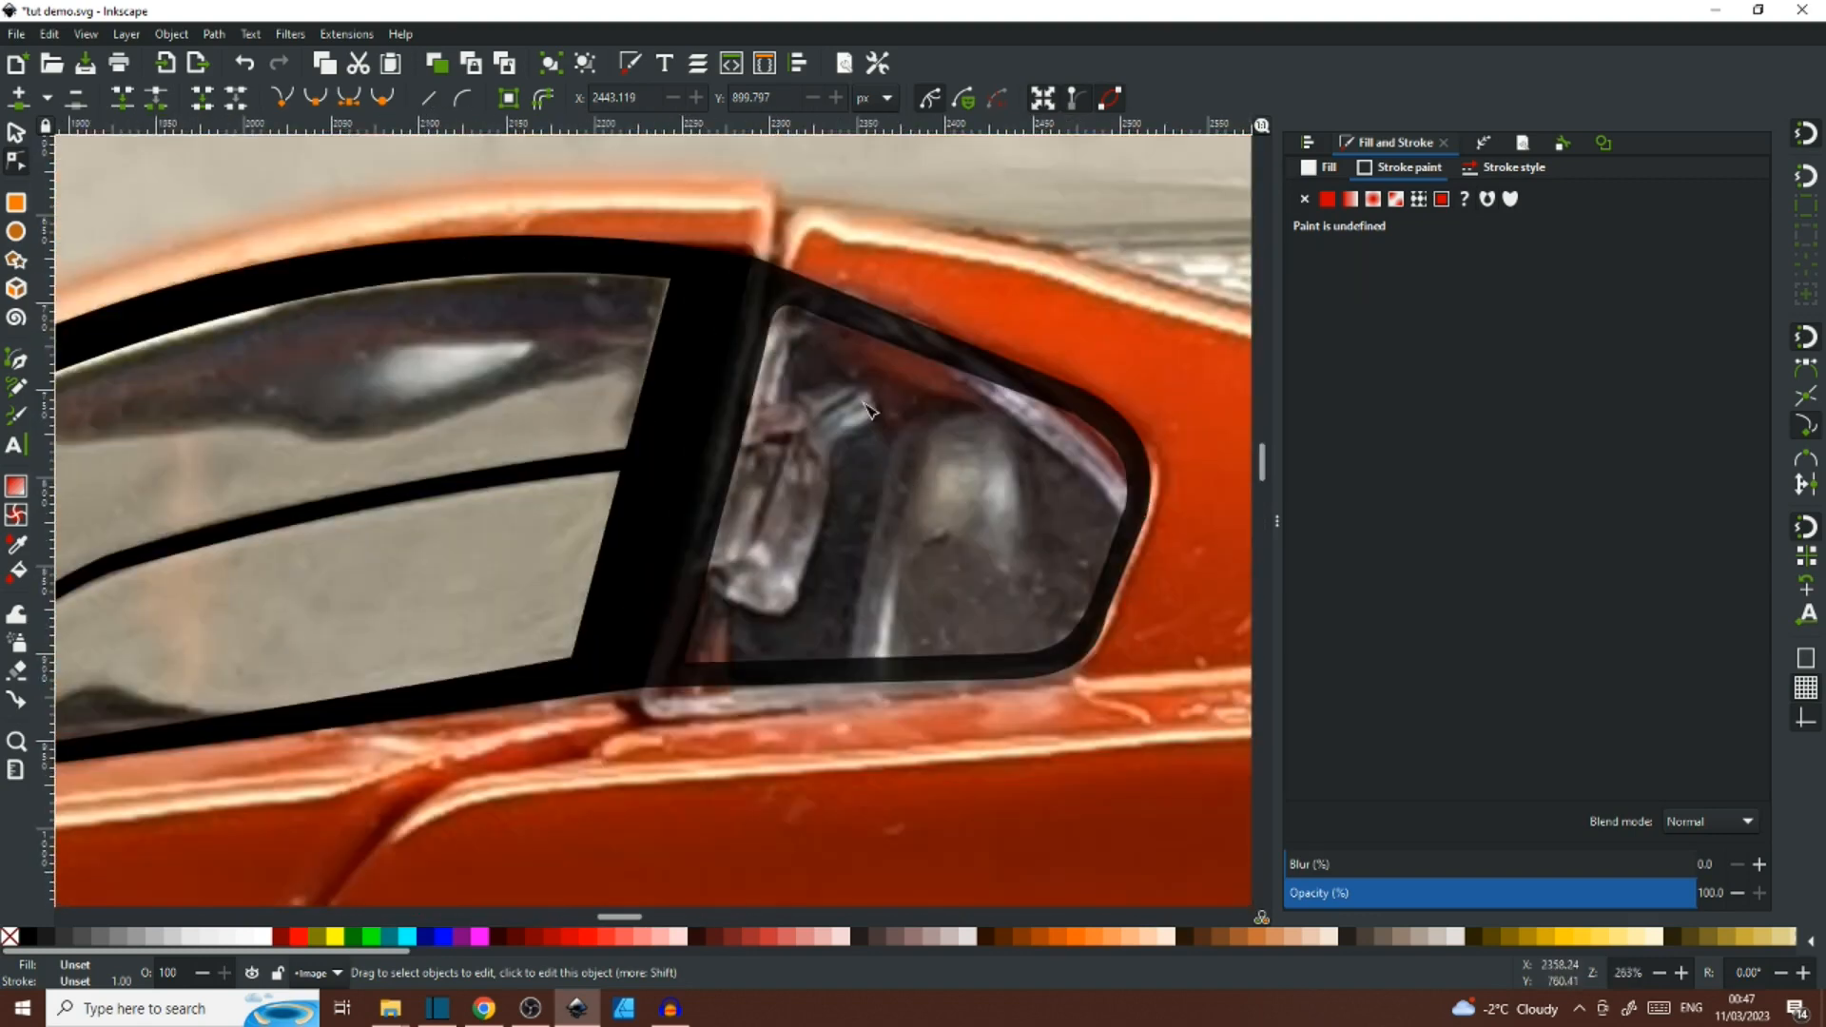
pyautogui.click(828, 305)
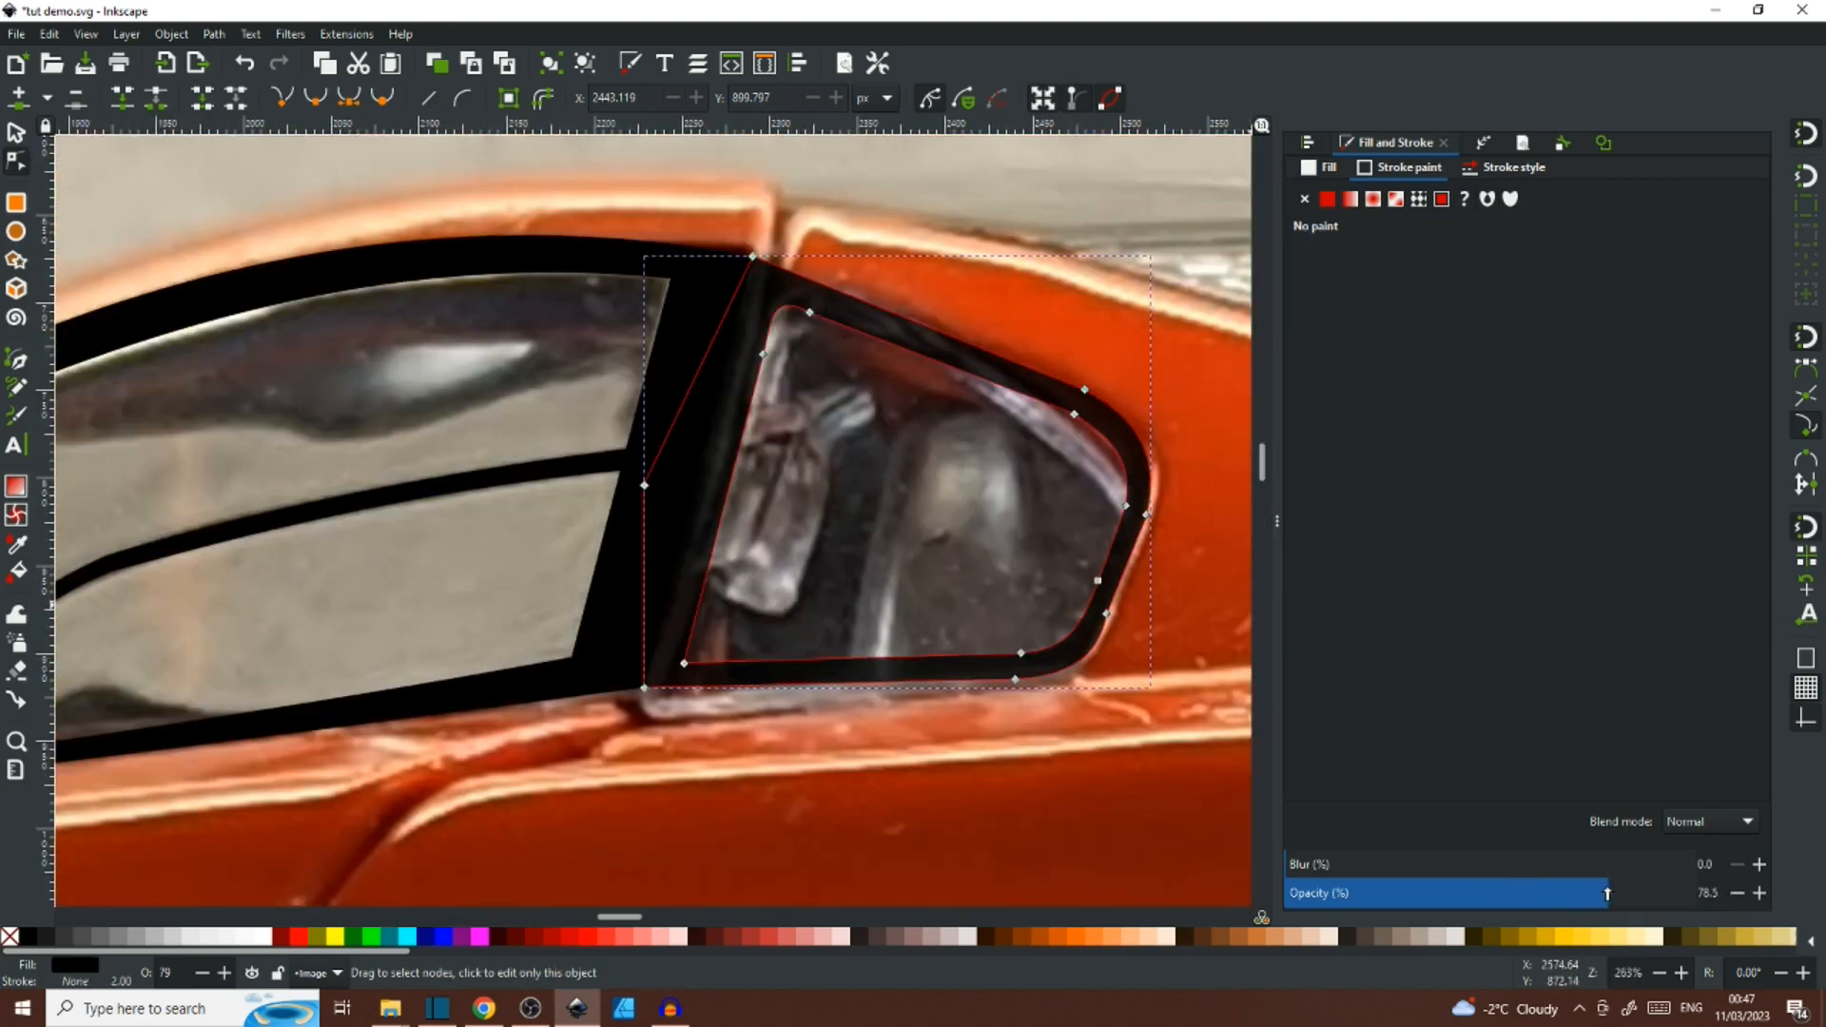
pyautogui.moveTo(1608, 894); pyautogui.dragTo(1703, 893)
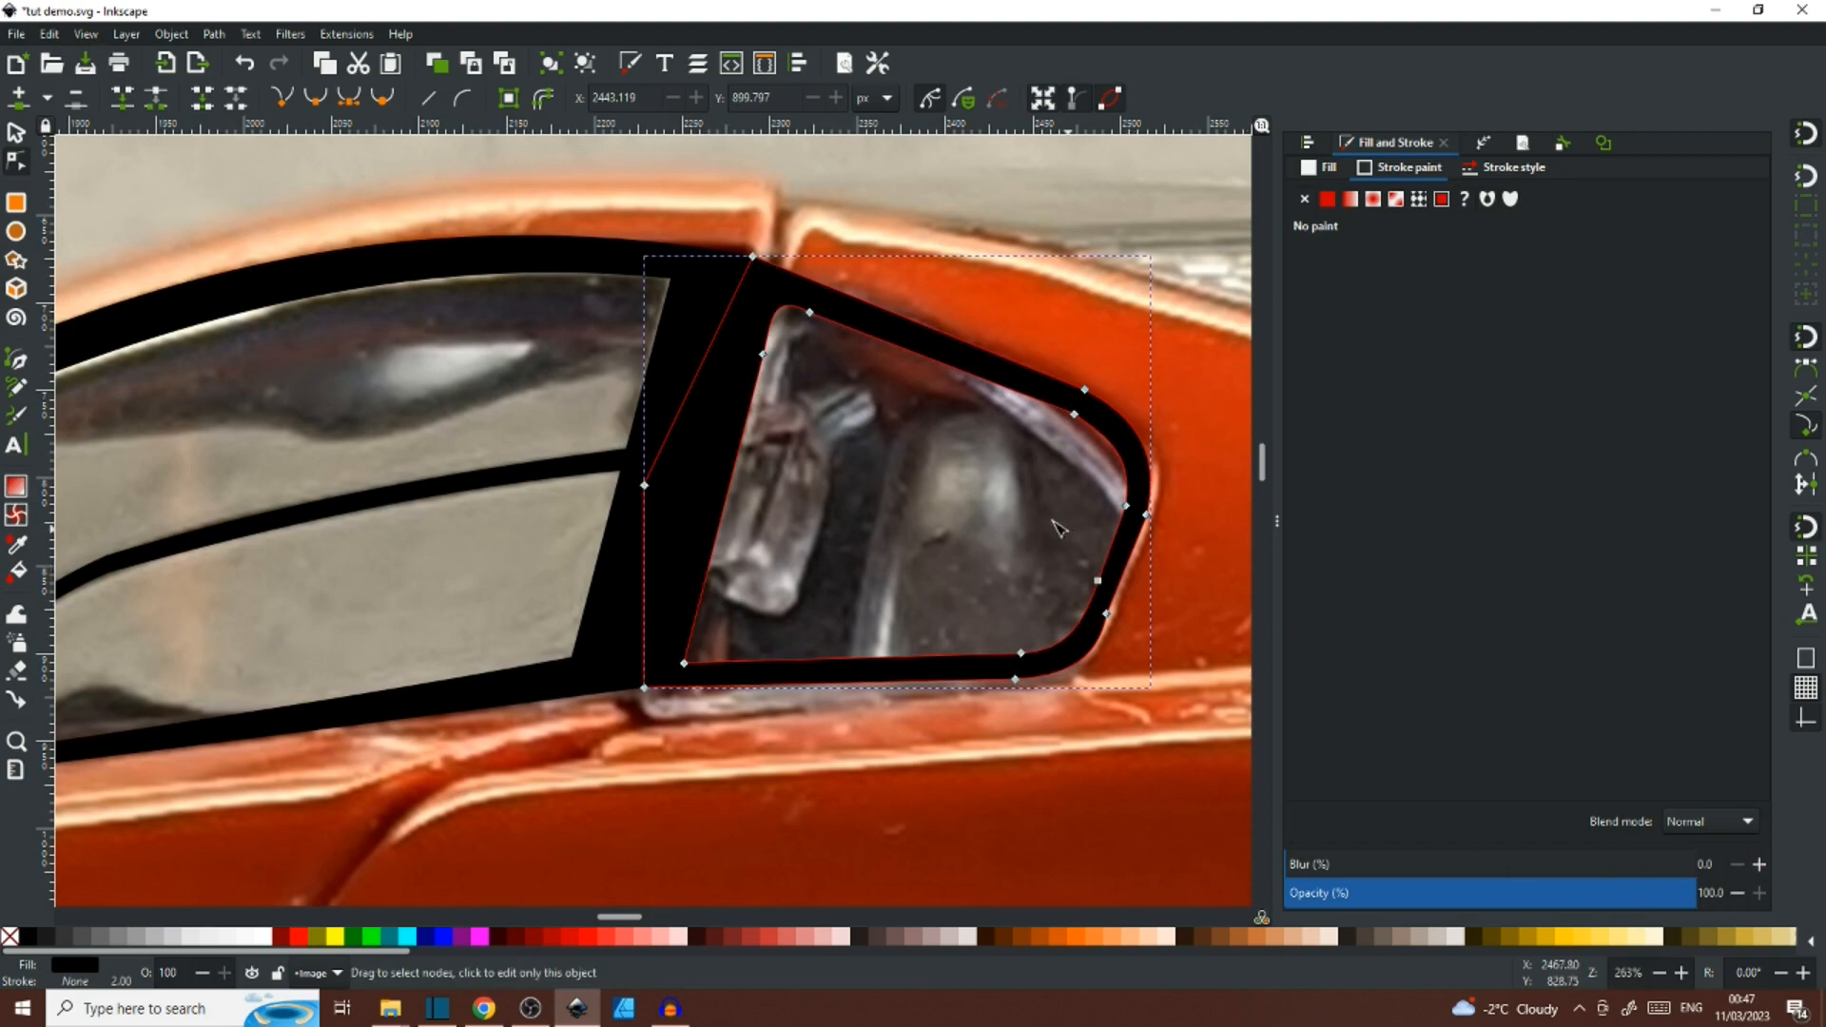
# Merge the quarter window frame and the side window frame into one path with Union.
pyautogui.keyDown('shift'); pyautogui.click(718, 305); pyautogui.keyUp('shift')
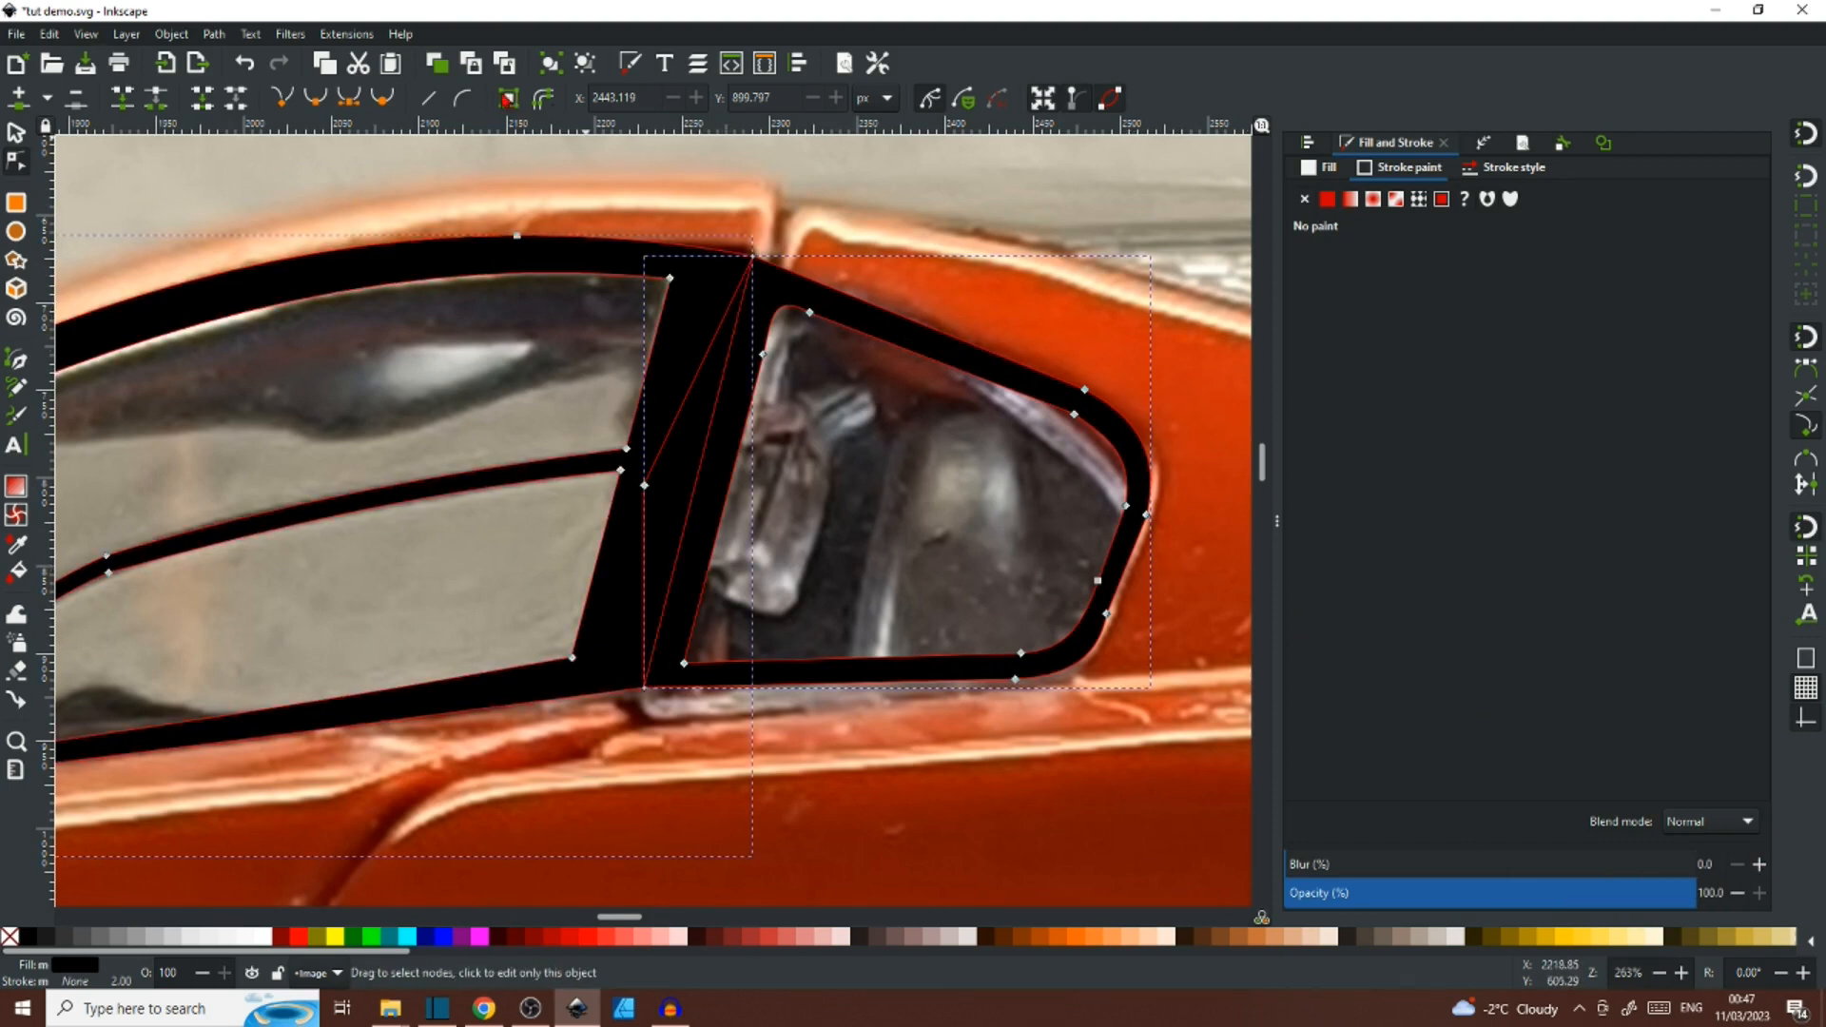
pyautogui.click(214, 33)
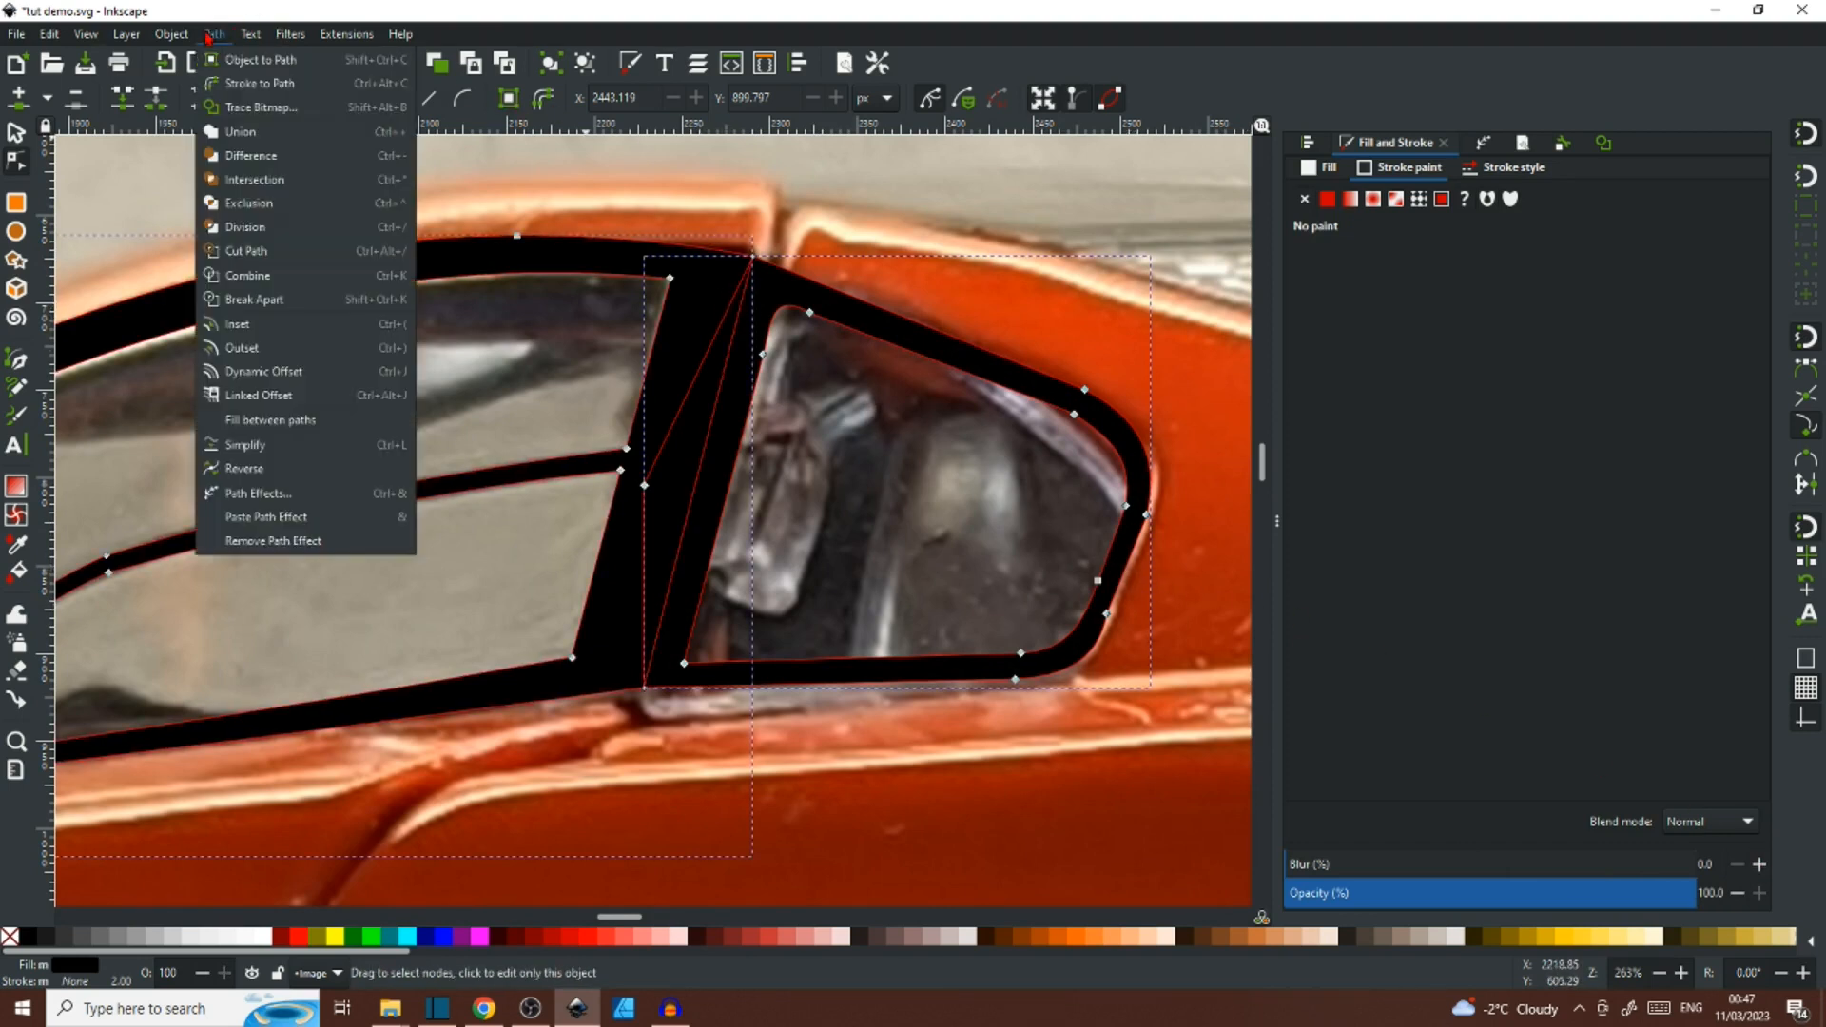
pyautogui.click(262, 139)
pyautogui.scroll(-2, 685, 394)
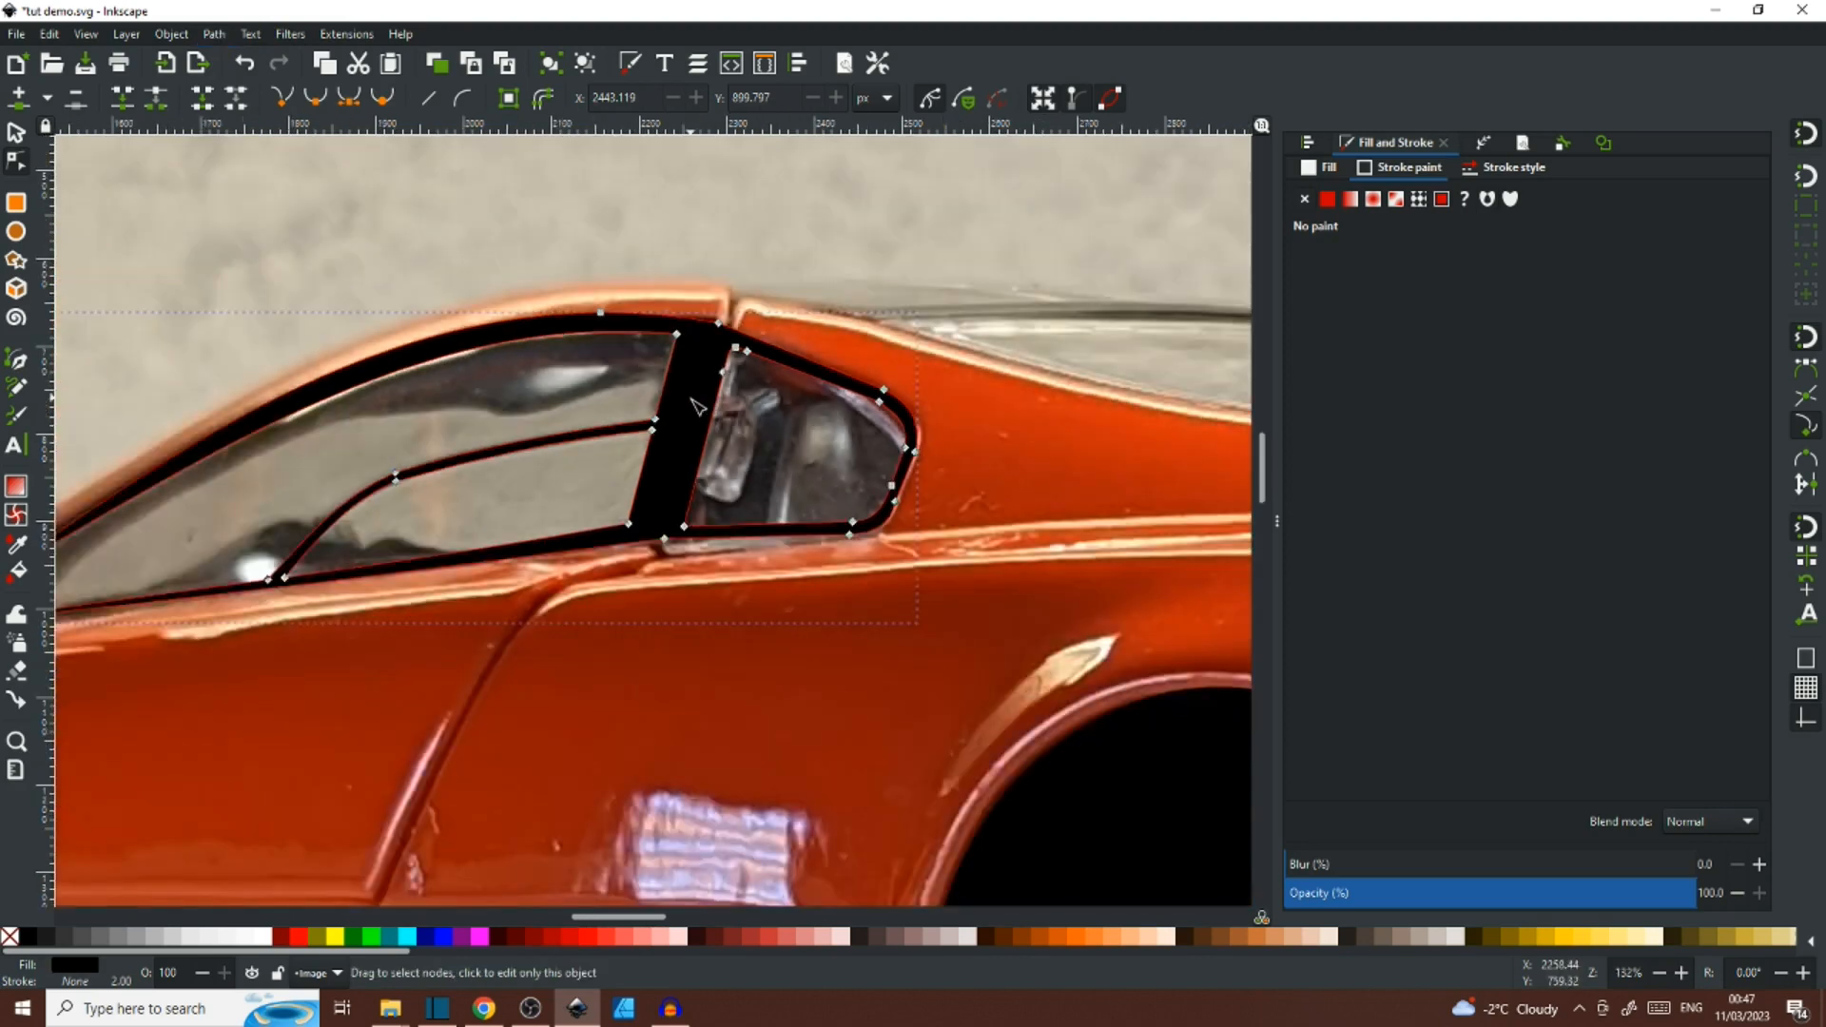
# On the finished orange illustration, draw a flat closed two-node path about 1229 px wide just below the crease line above the rear wheel.
pyautogui.press('s')
pyautogui.moveTo(689, 404); pyautogui.dragTo(738, 163)
pyautogui.scroll(-2, 730, 246)
pyautogui.moveTo(730, 250); pyautogui.dragTo(743, 354)
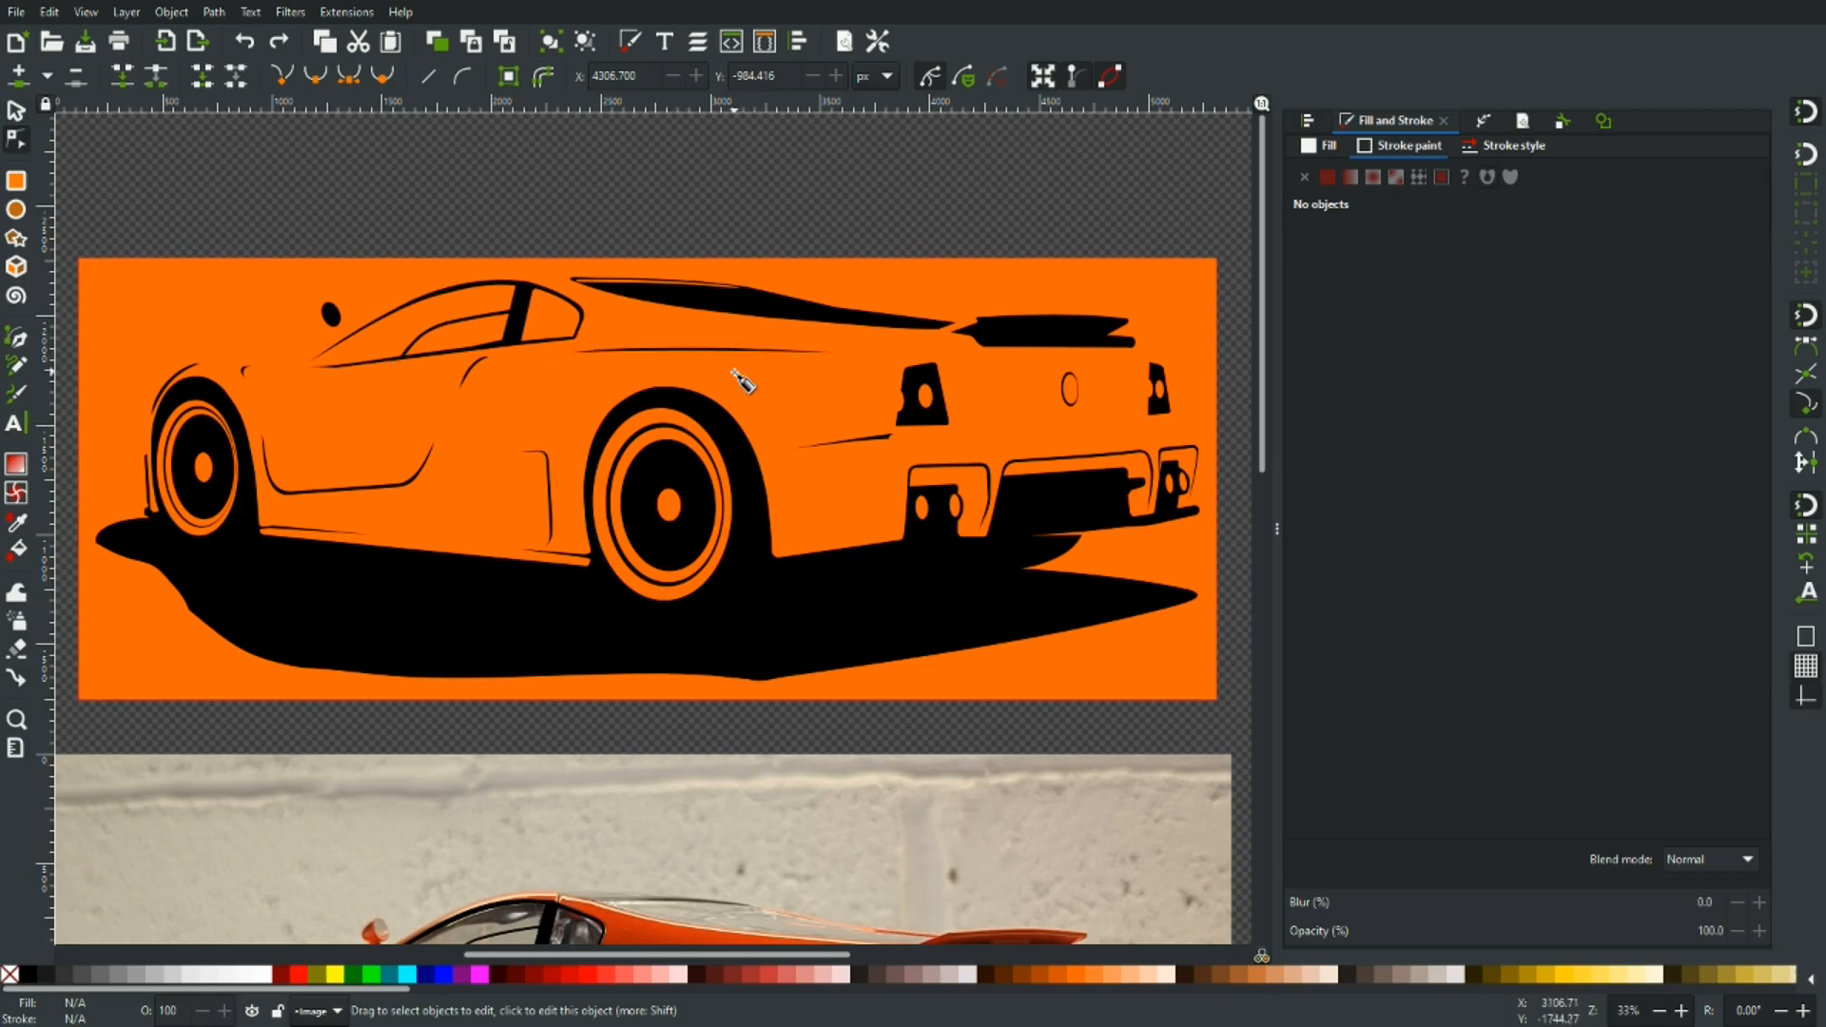
pyautogui.press('b')
pyautogui.scroll(3, 666, 381)
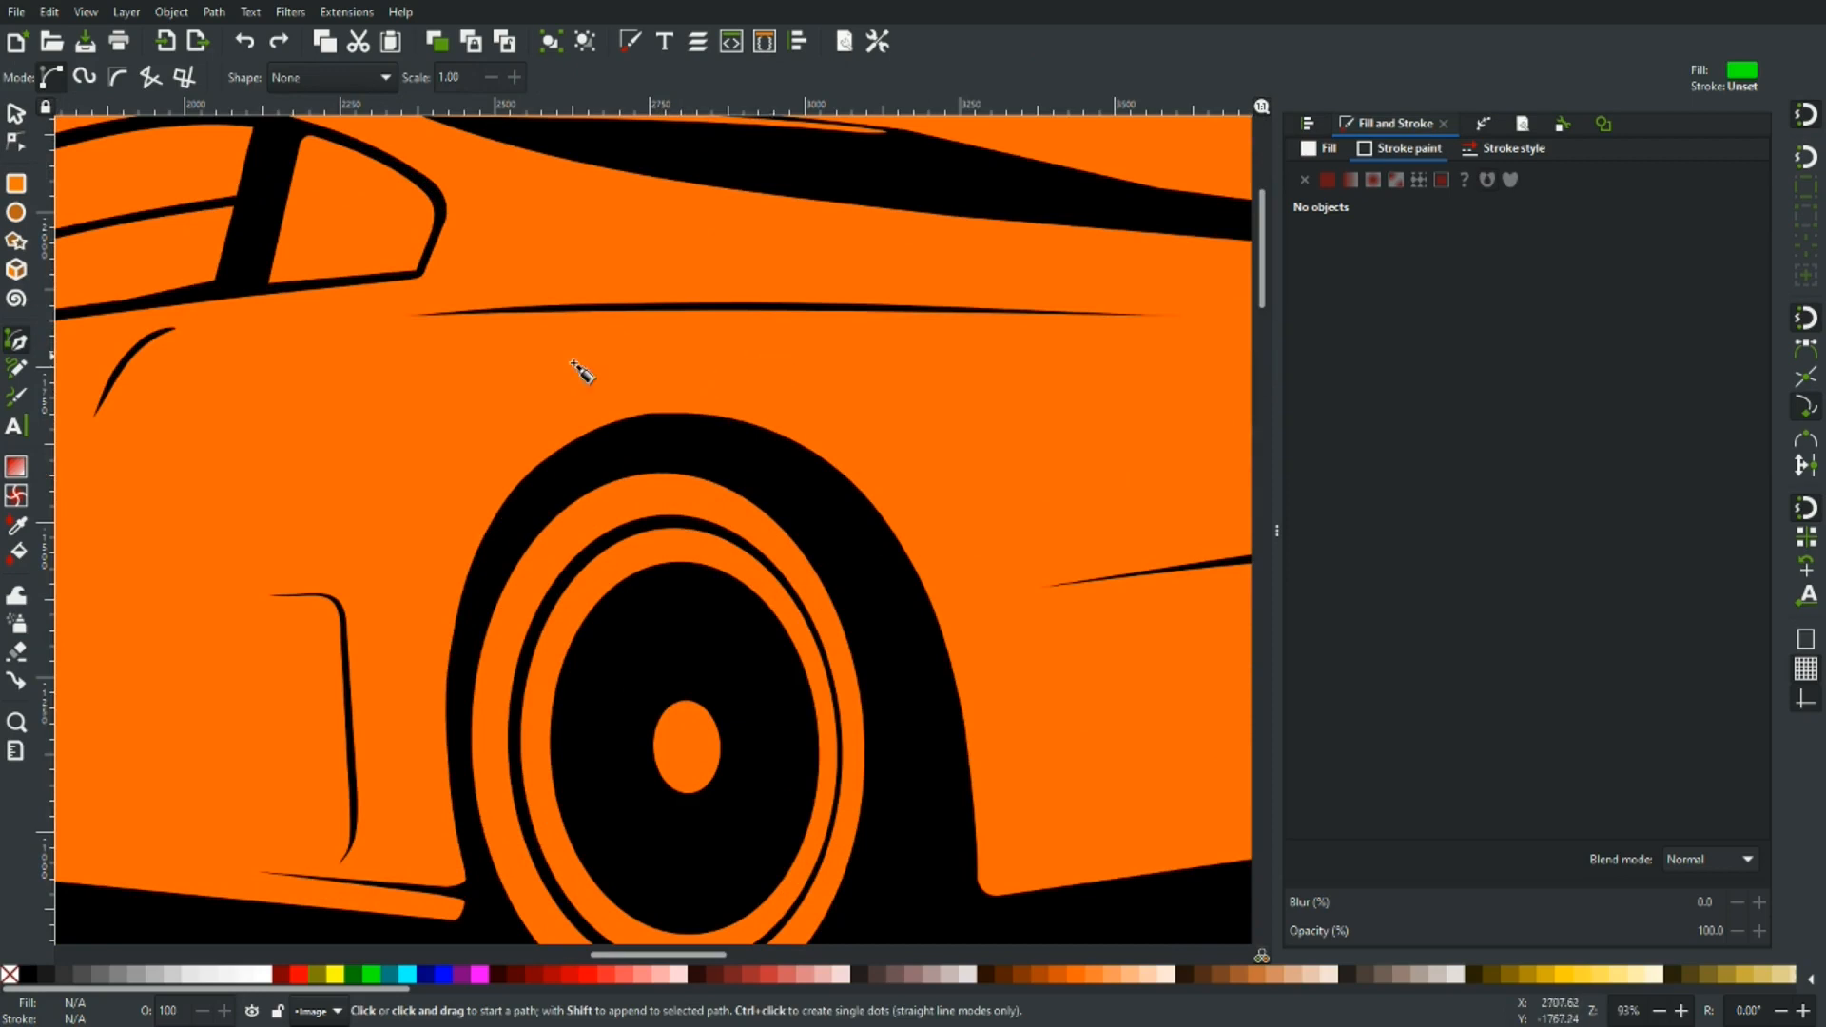
pyautogui.click(410, 340)
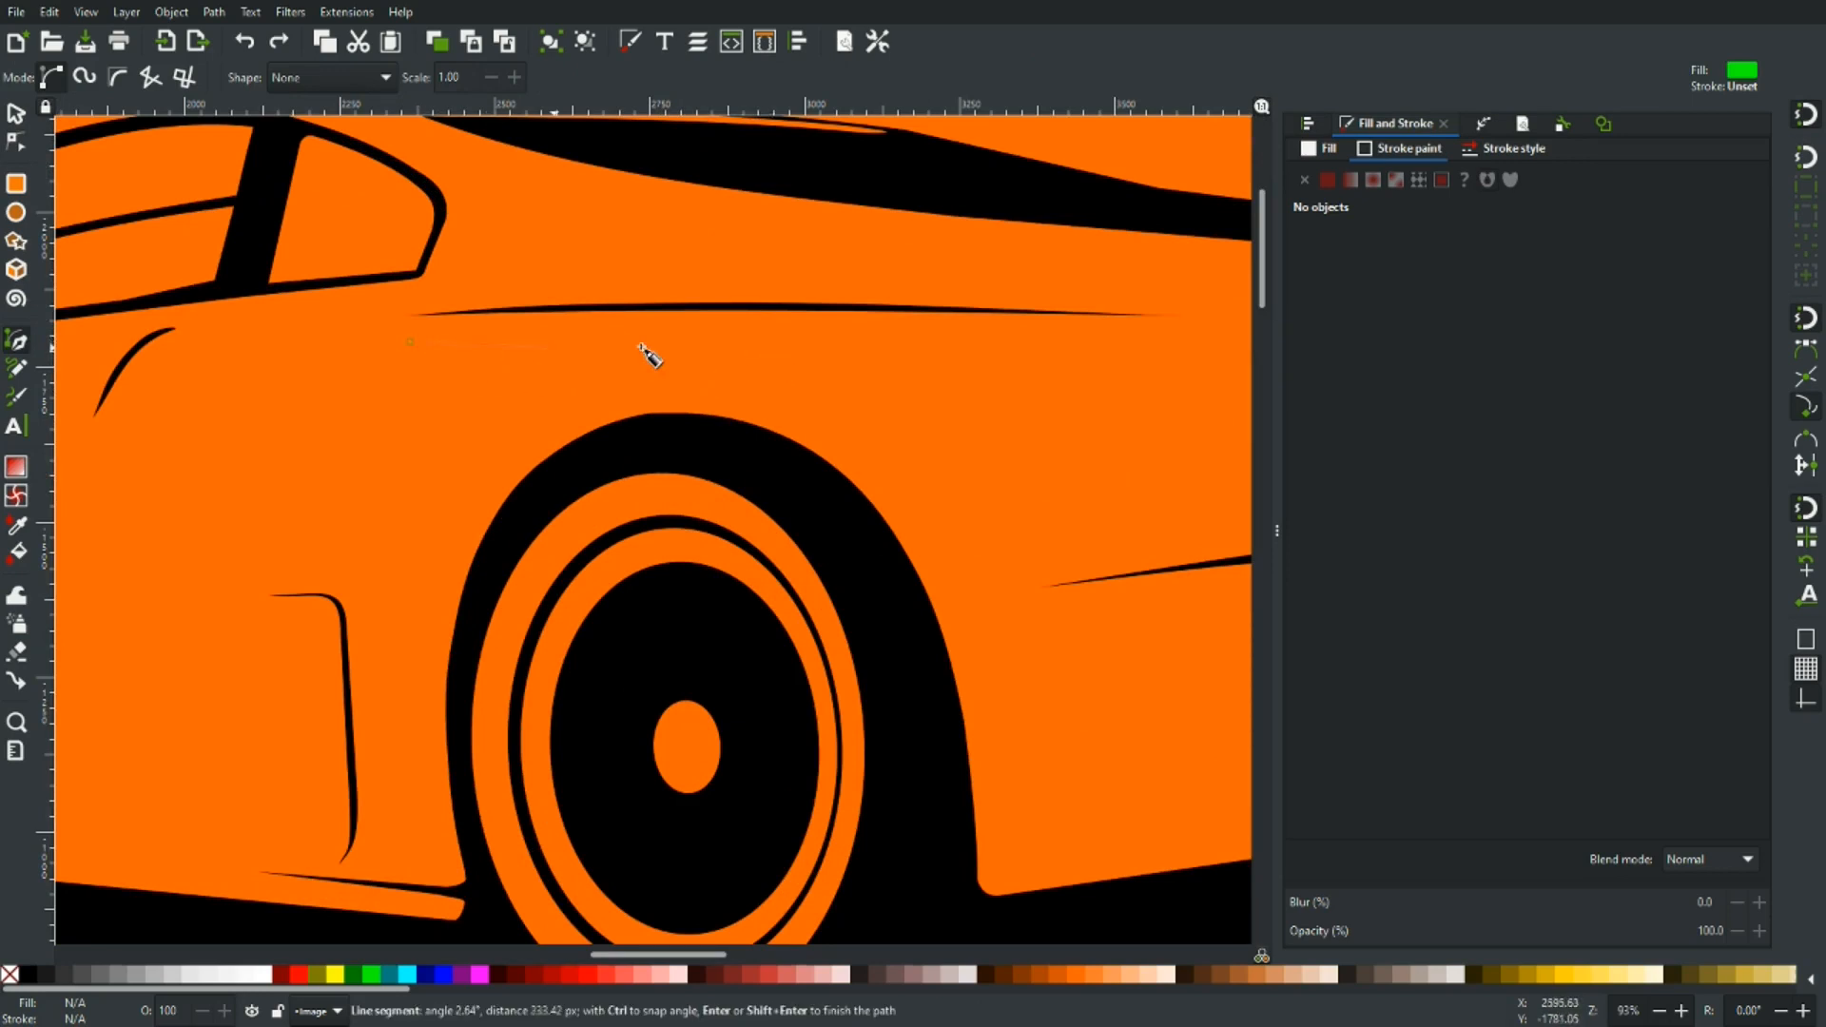
pyautogui.click(1172, 337)
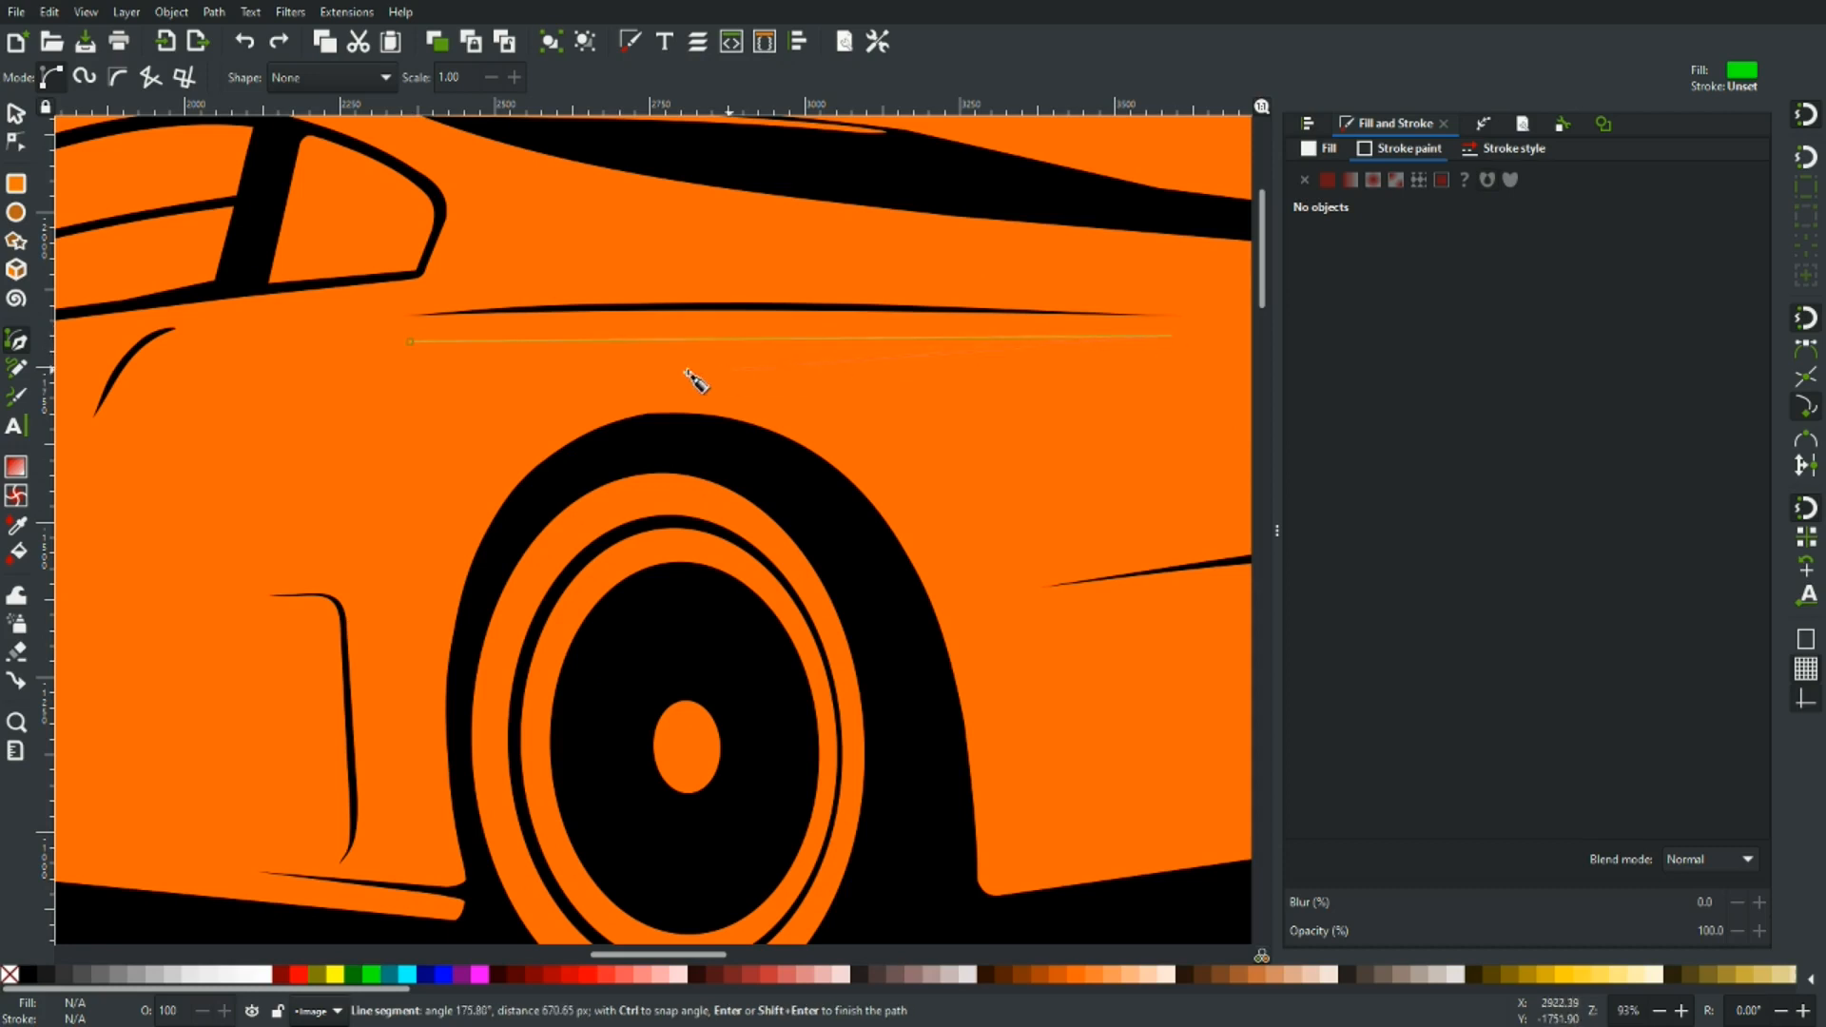
pyautogui.click(410, 340)
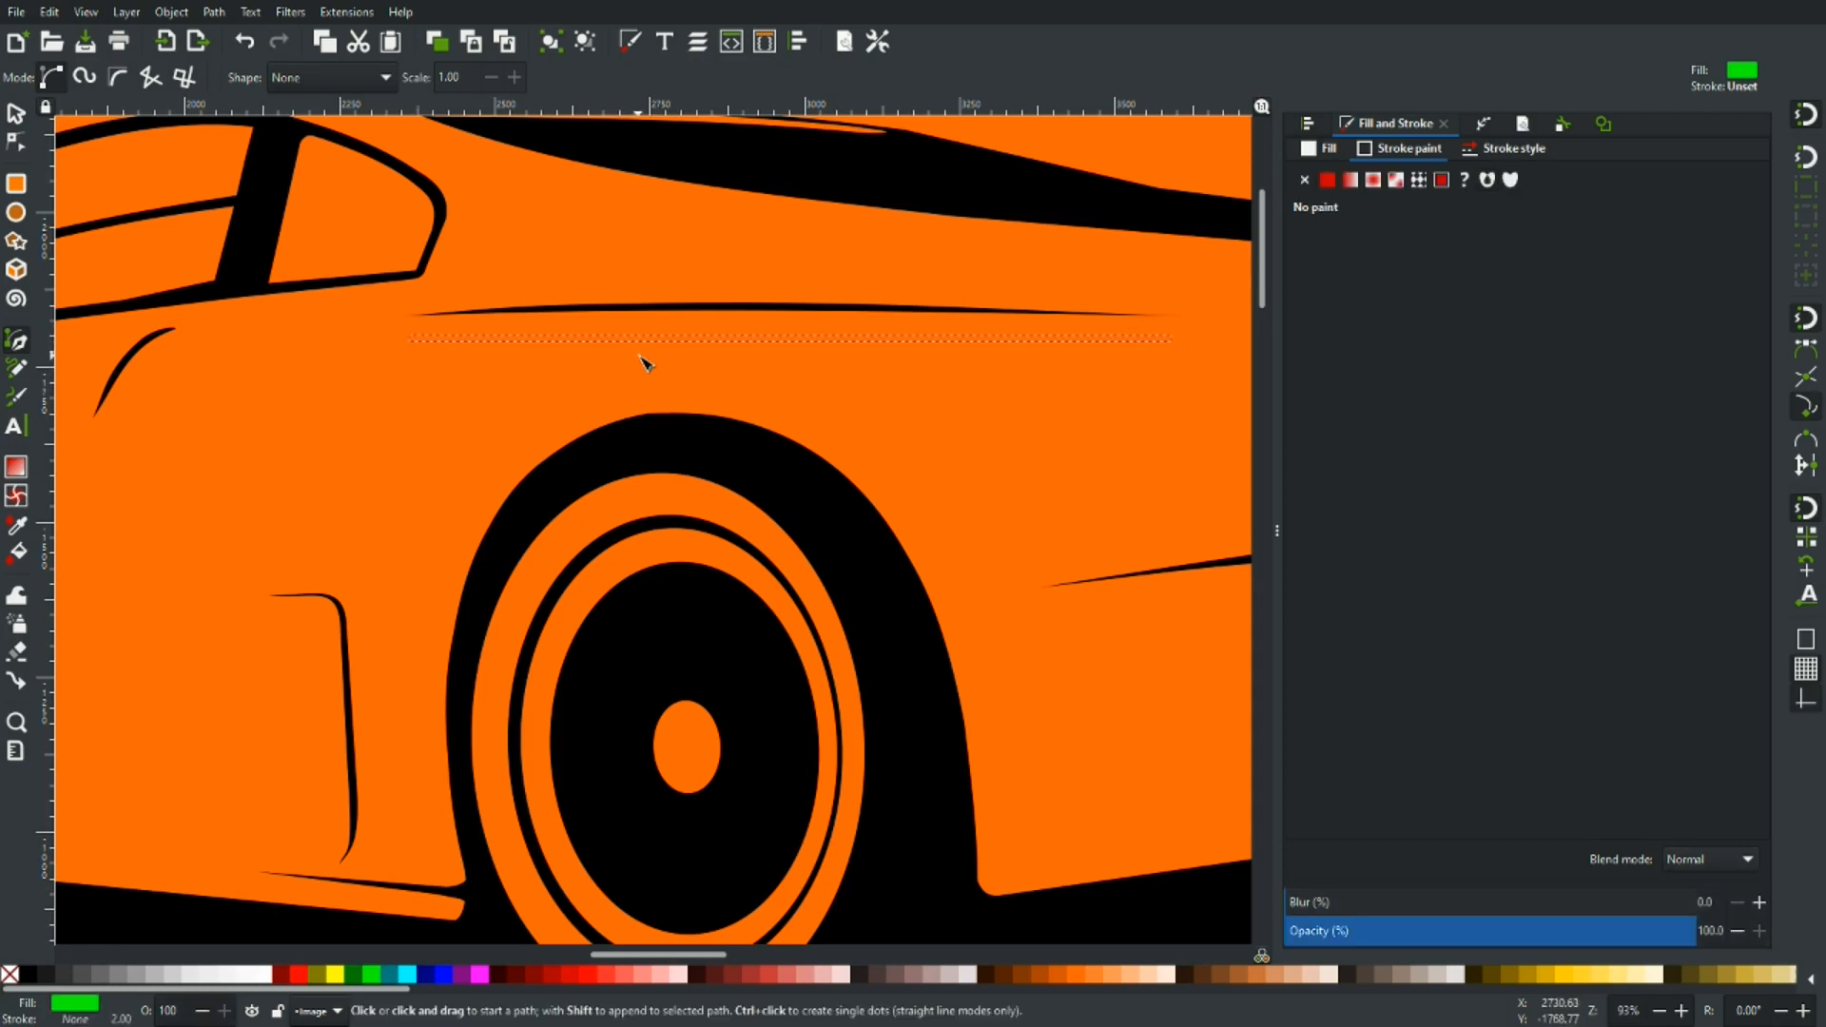
# Bend one side of the flat green path slightly upward at its middle to form a tapered accent line.
pyautogui.press('n')
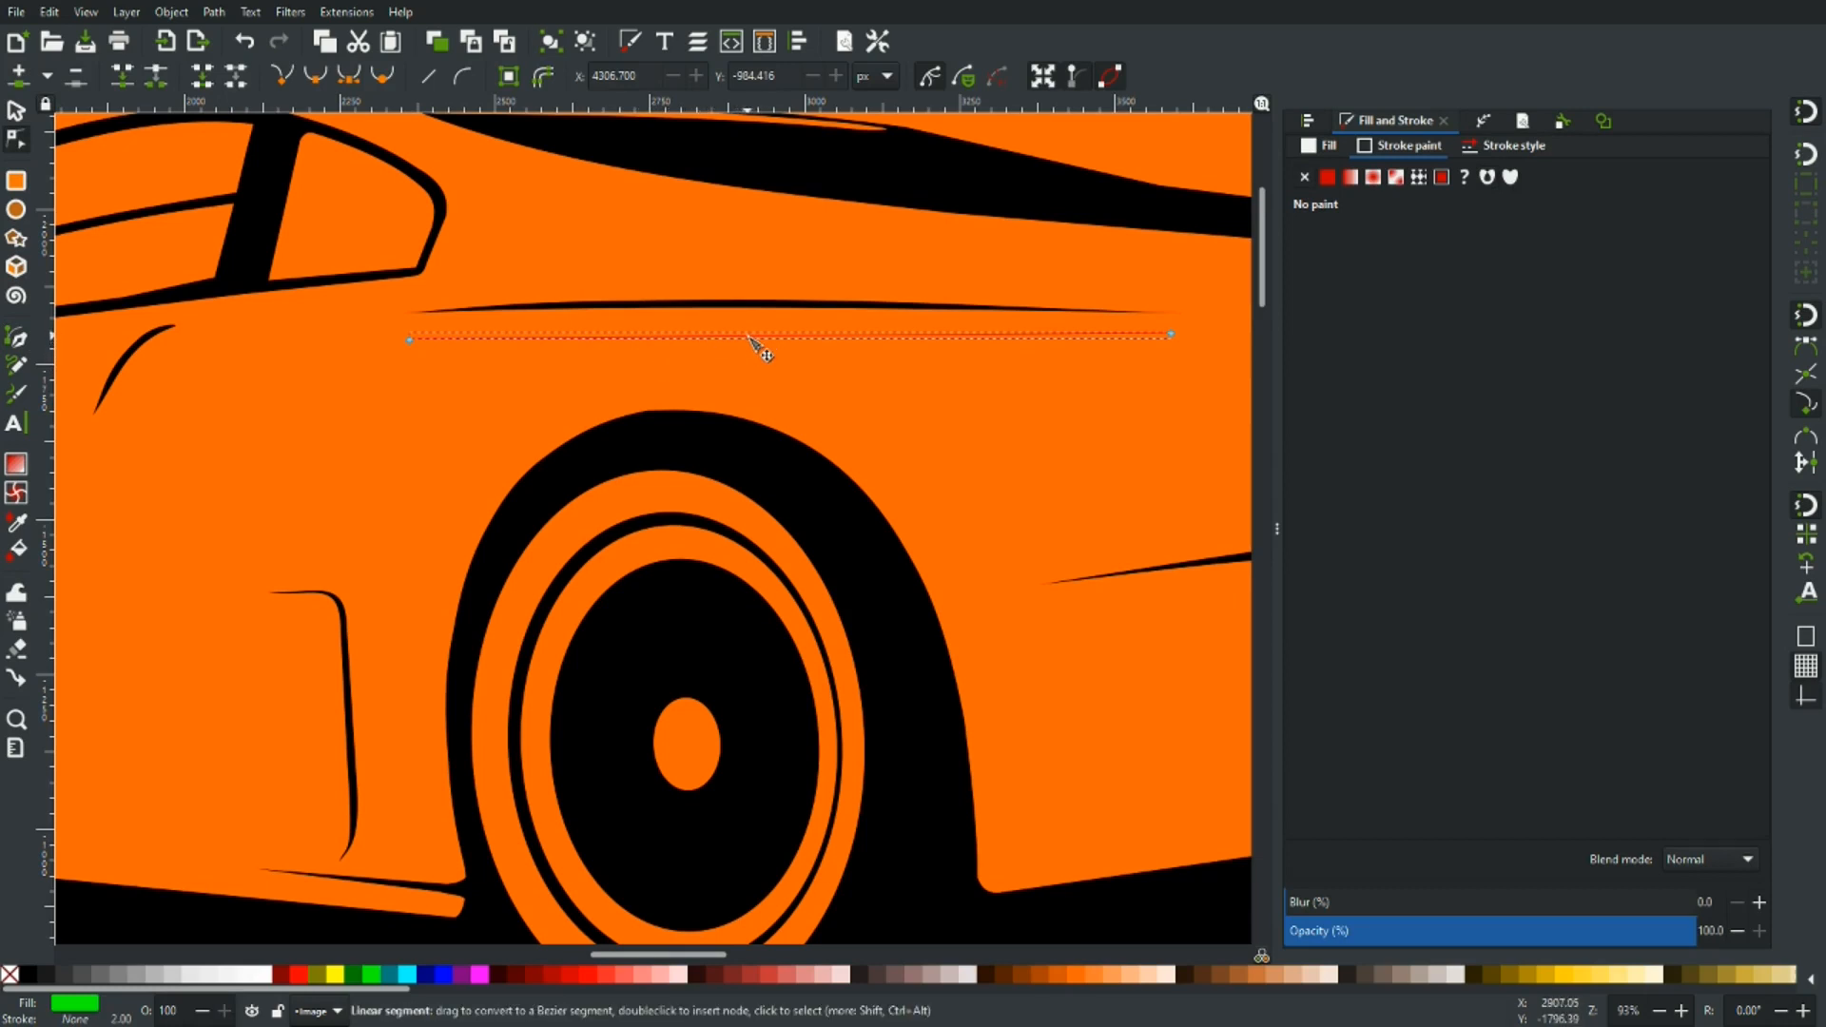
pyautogui.moveTo(748, 335); pyautogui.dragTo(747, 327)
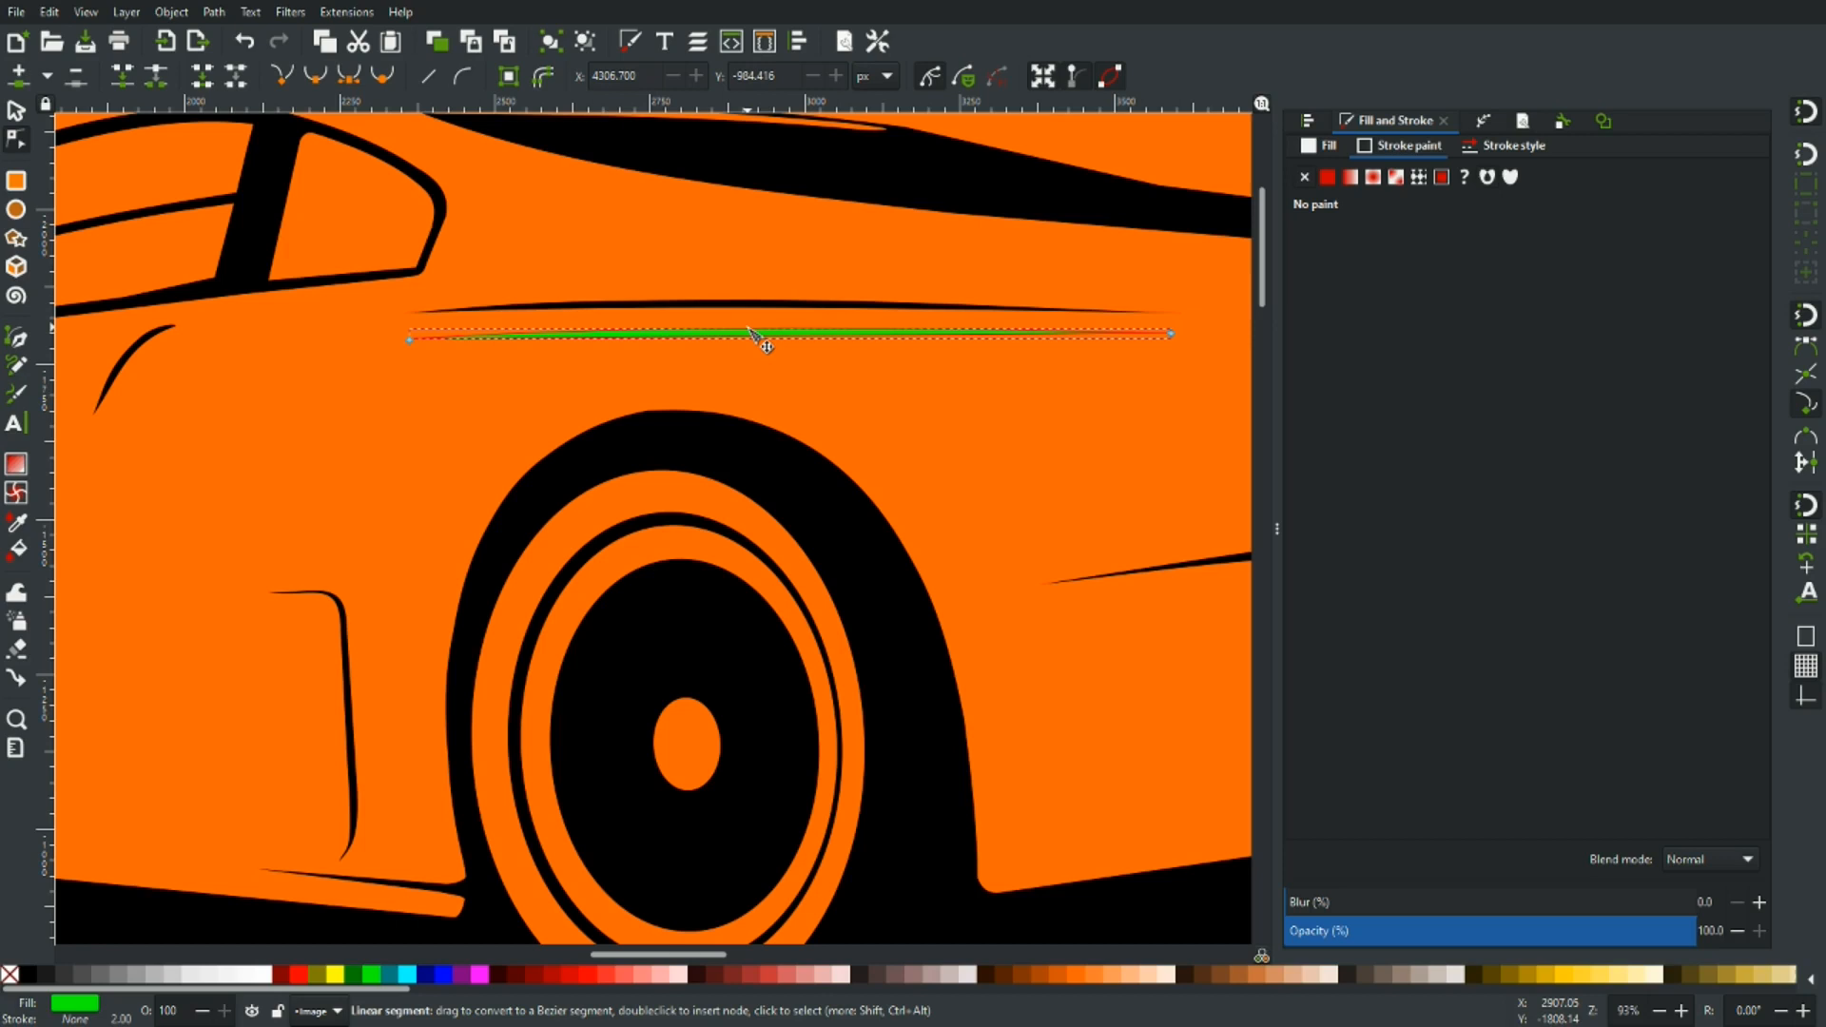
pyautogui.click(774, 368)
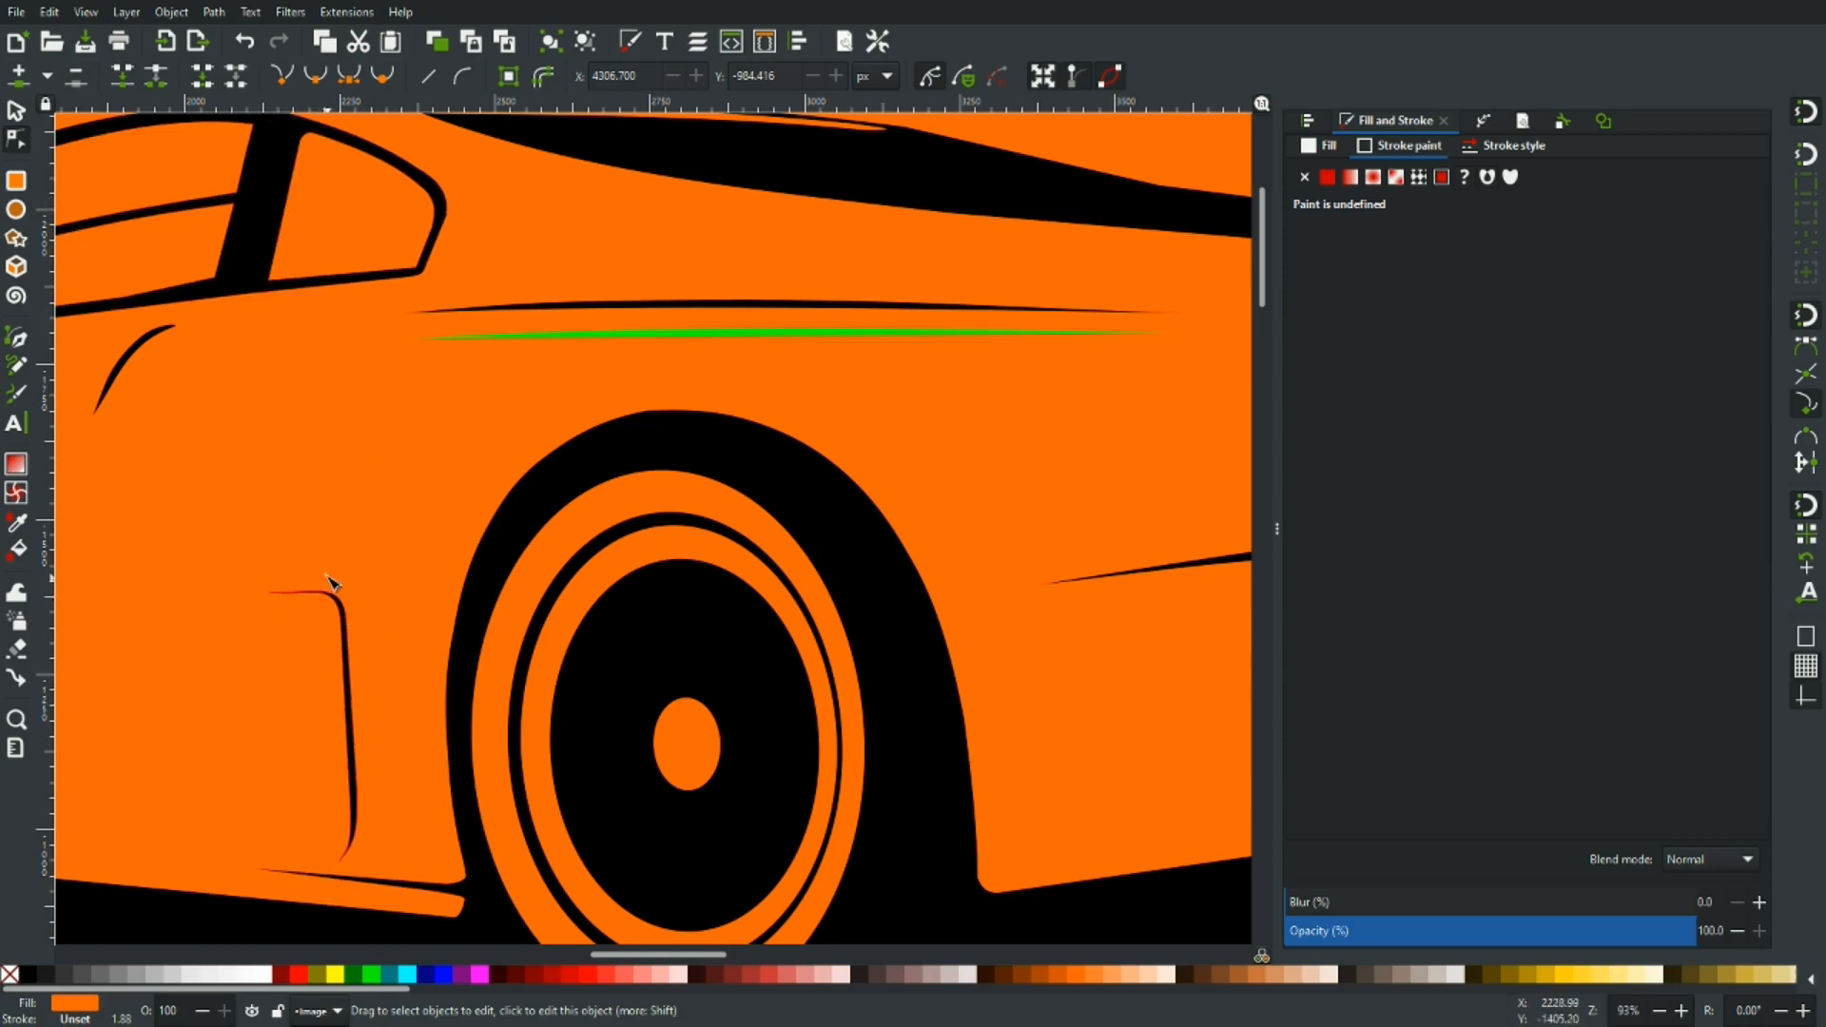
# Delete the green accent line above the rear wheel.
pyautogui.click(772, 335)
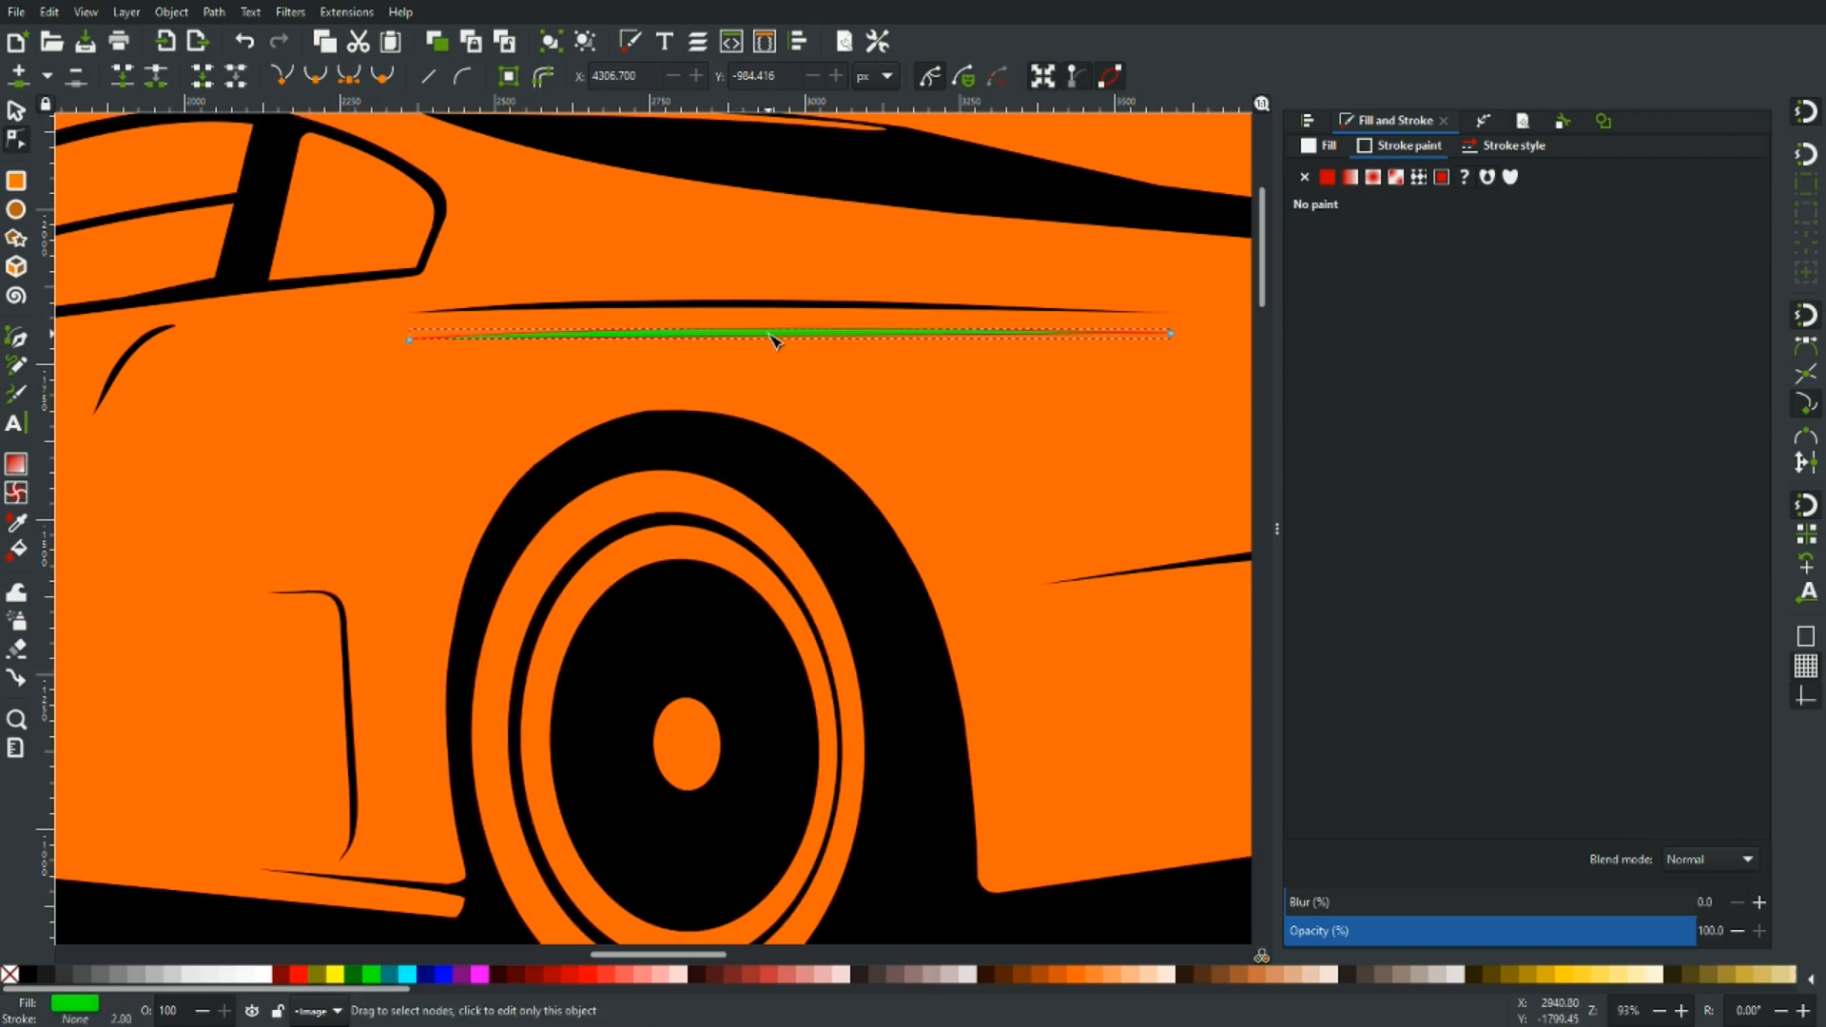
pyautogui.press('s')
pyautogui.press('Delete')
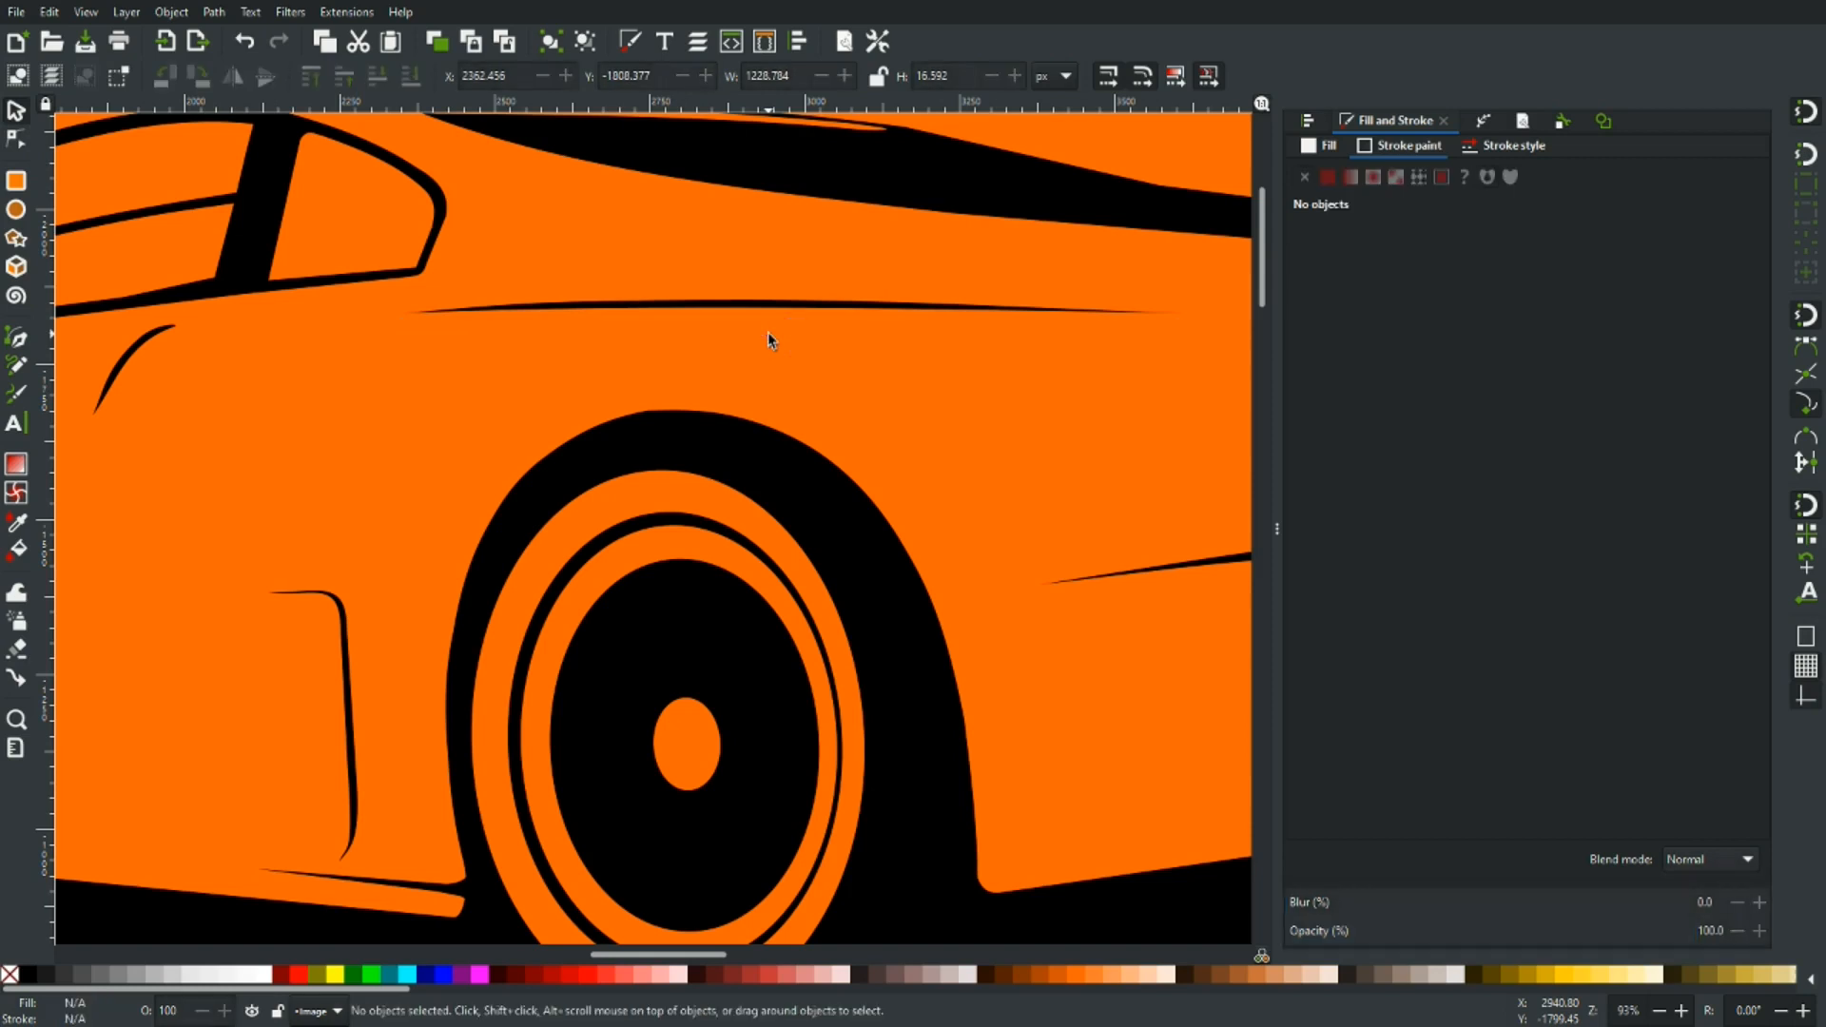
# Examine the rear window shape and its thin highlight cut-out on the finished illustration, along with the adjoining spoiler.
pyautogui.scroll(4, 752, 363)
pyautogui.hscroll(8, 759, 363)
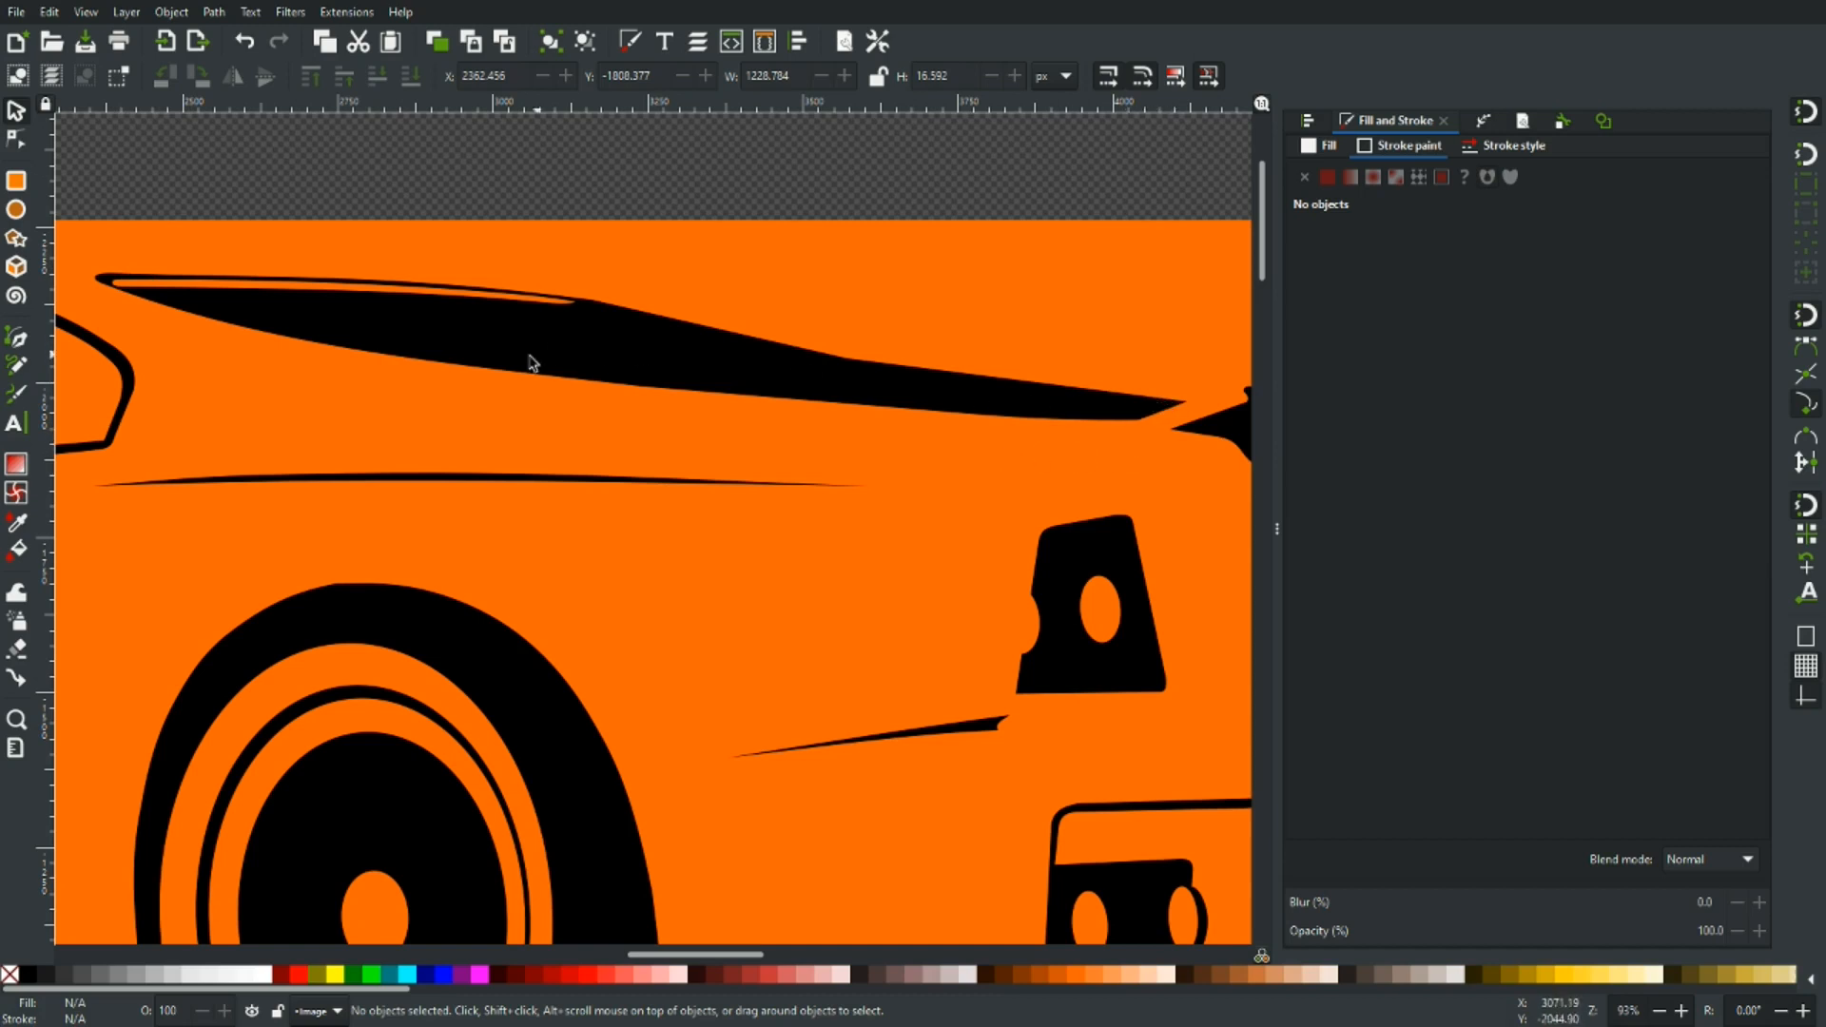
pyautogui.hscroll(-10, 426, 424)
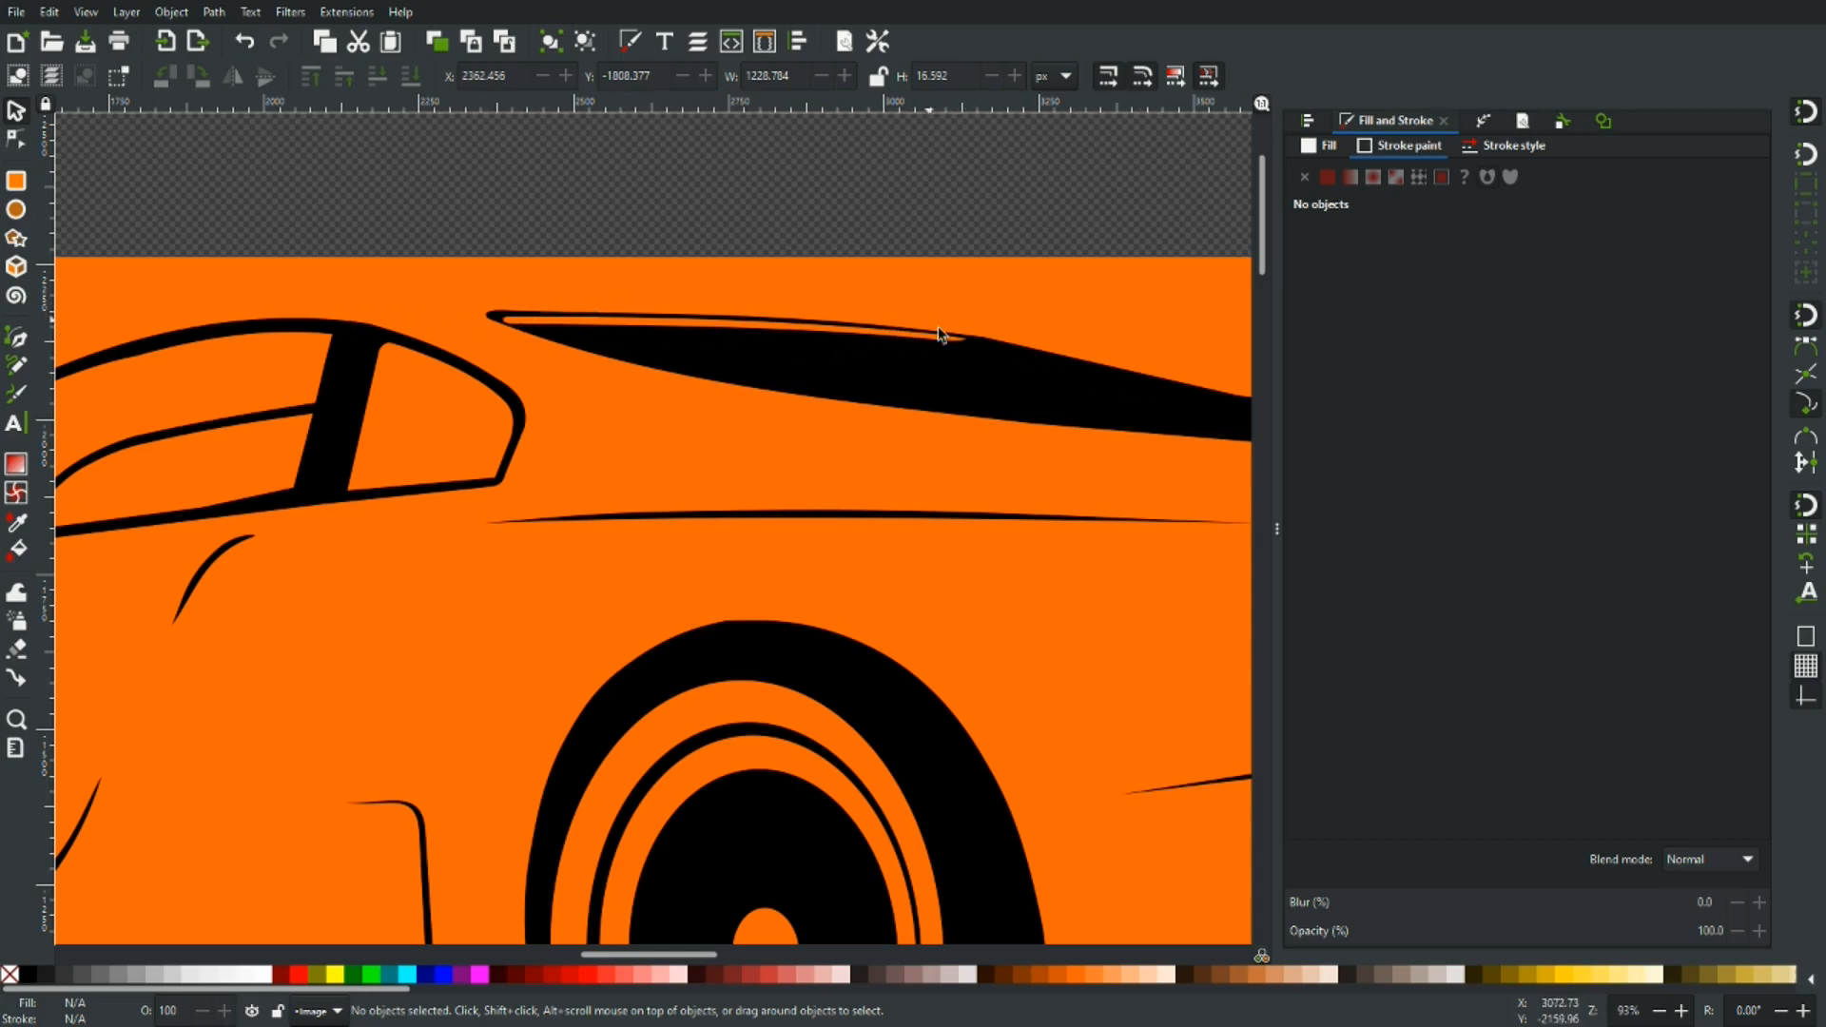
pyautogui.moveTo(1018, 380); pyautogui.dragTo(694, 334)
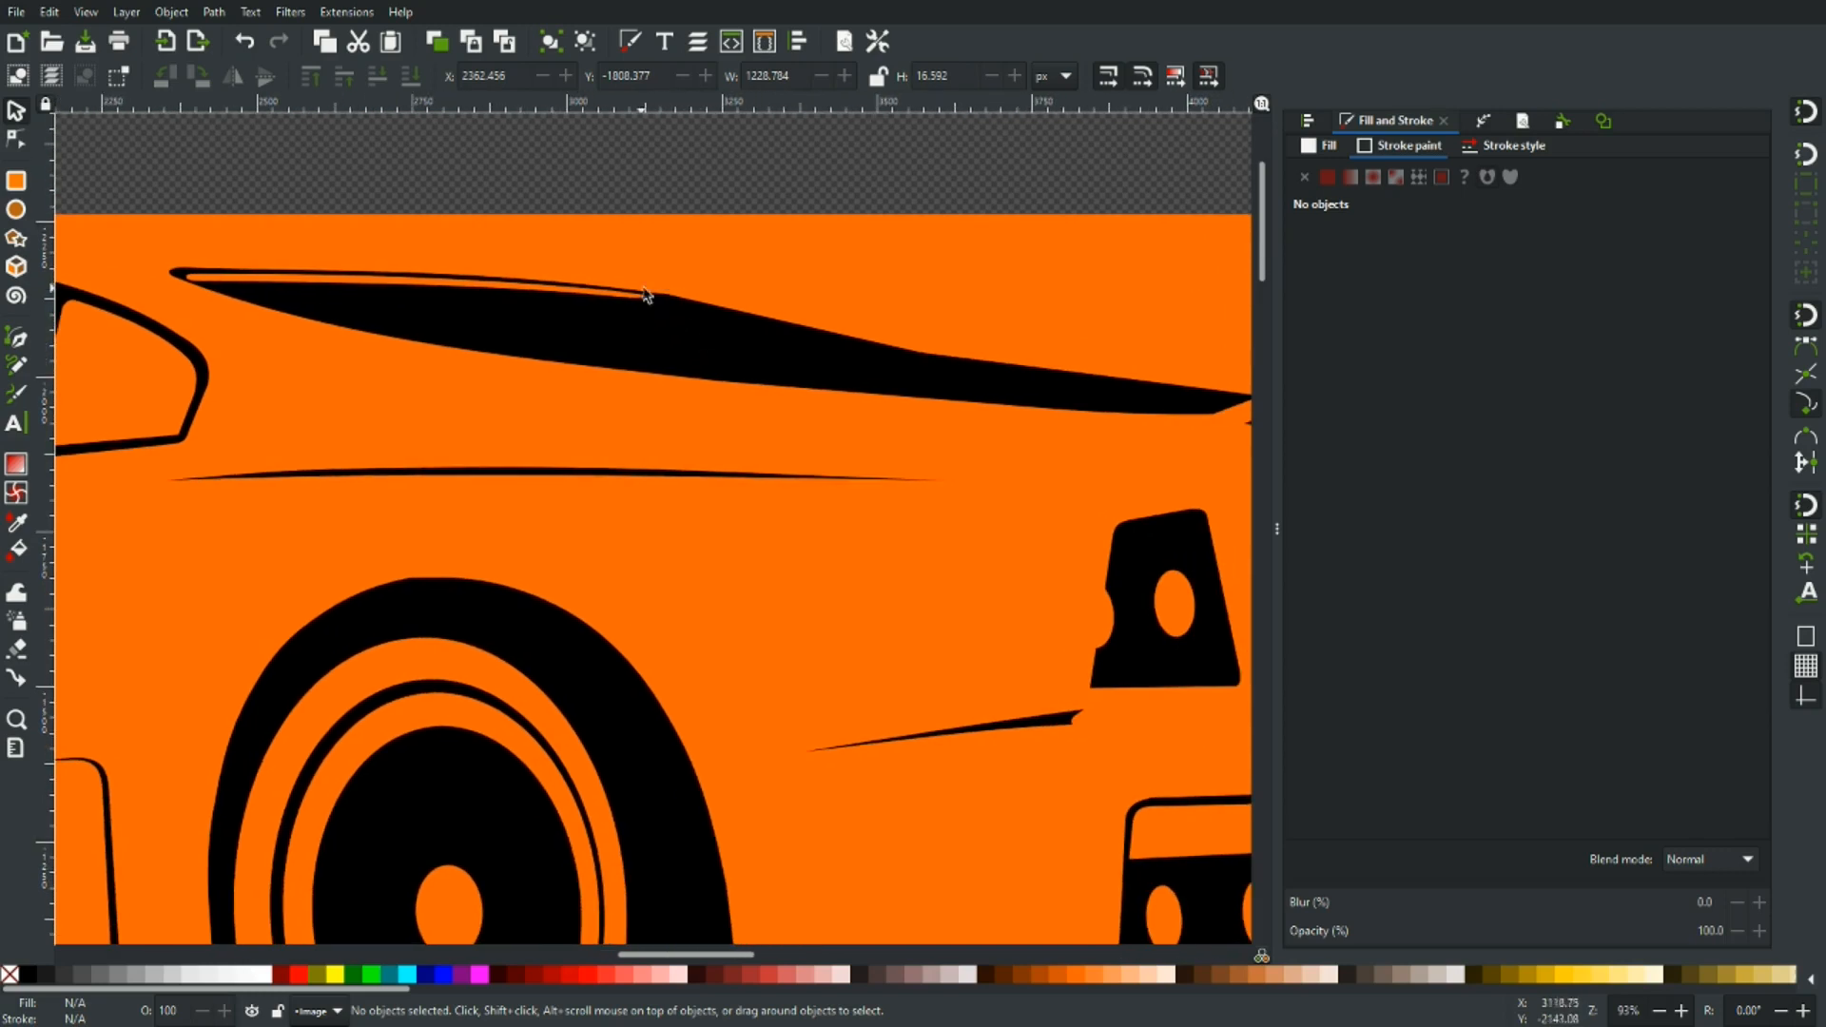
pyautogui.keyDown('ctrl'); pyautogui.scroll(-2, 795, 375); pyautogui.keyUp('ctrl')
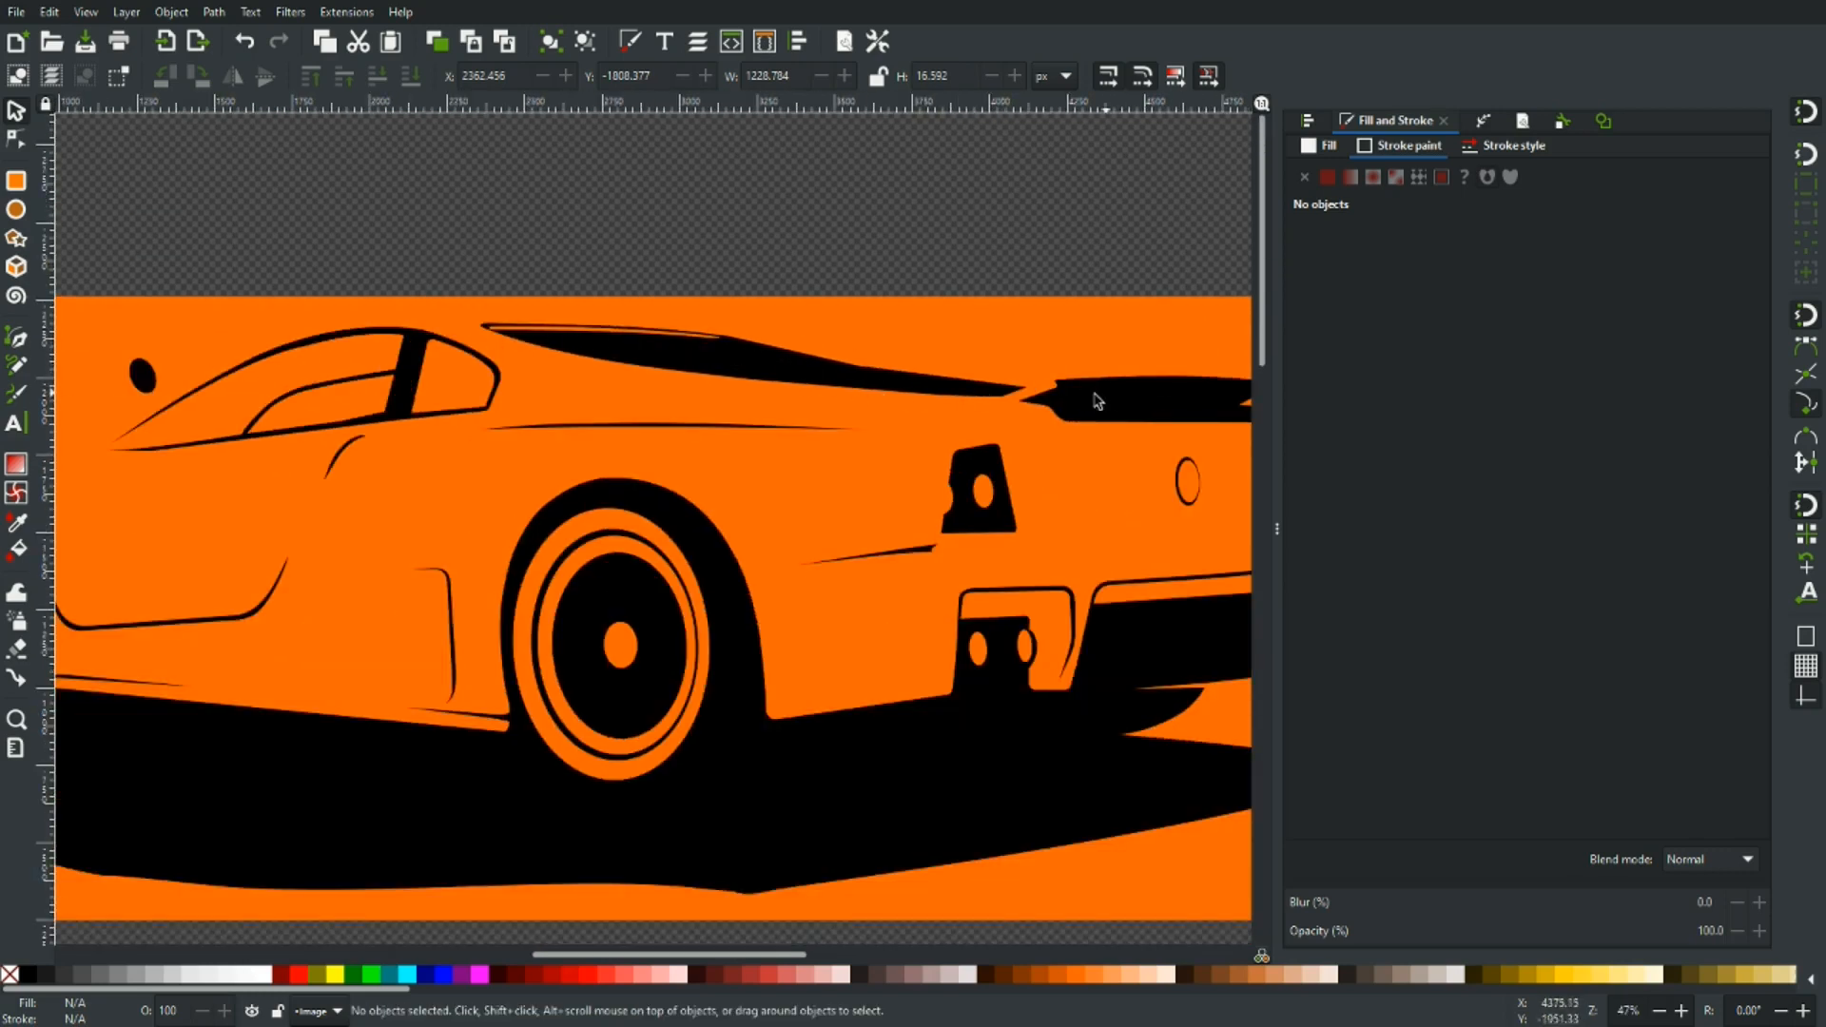
pyautogui.keyDown('ctrl'); pyautogui.scroll(3, 561, 340); pyautogui.keyUp('ctrl')
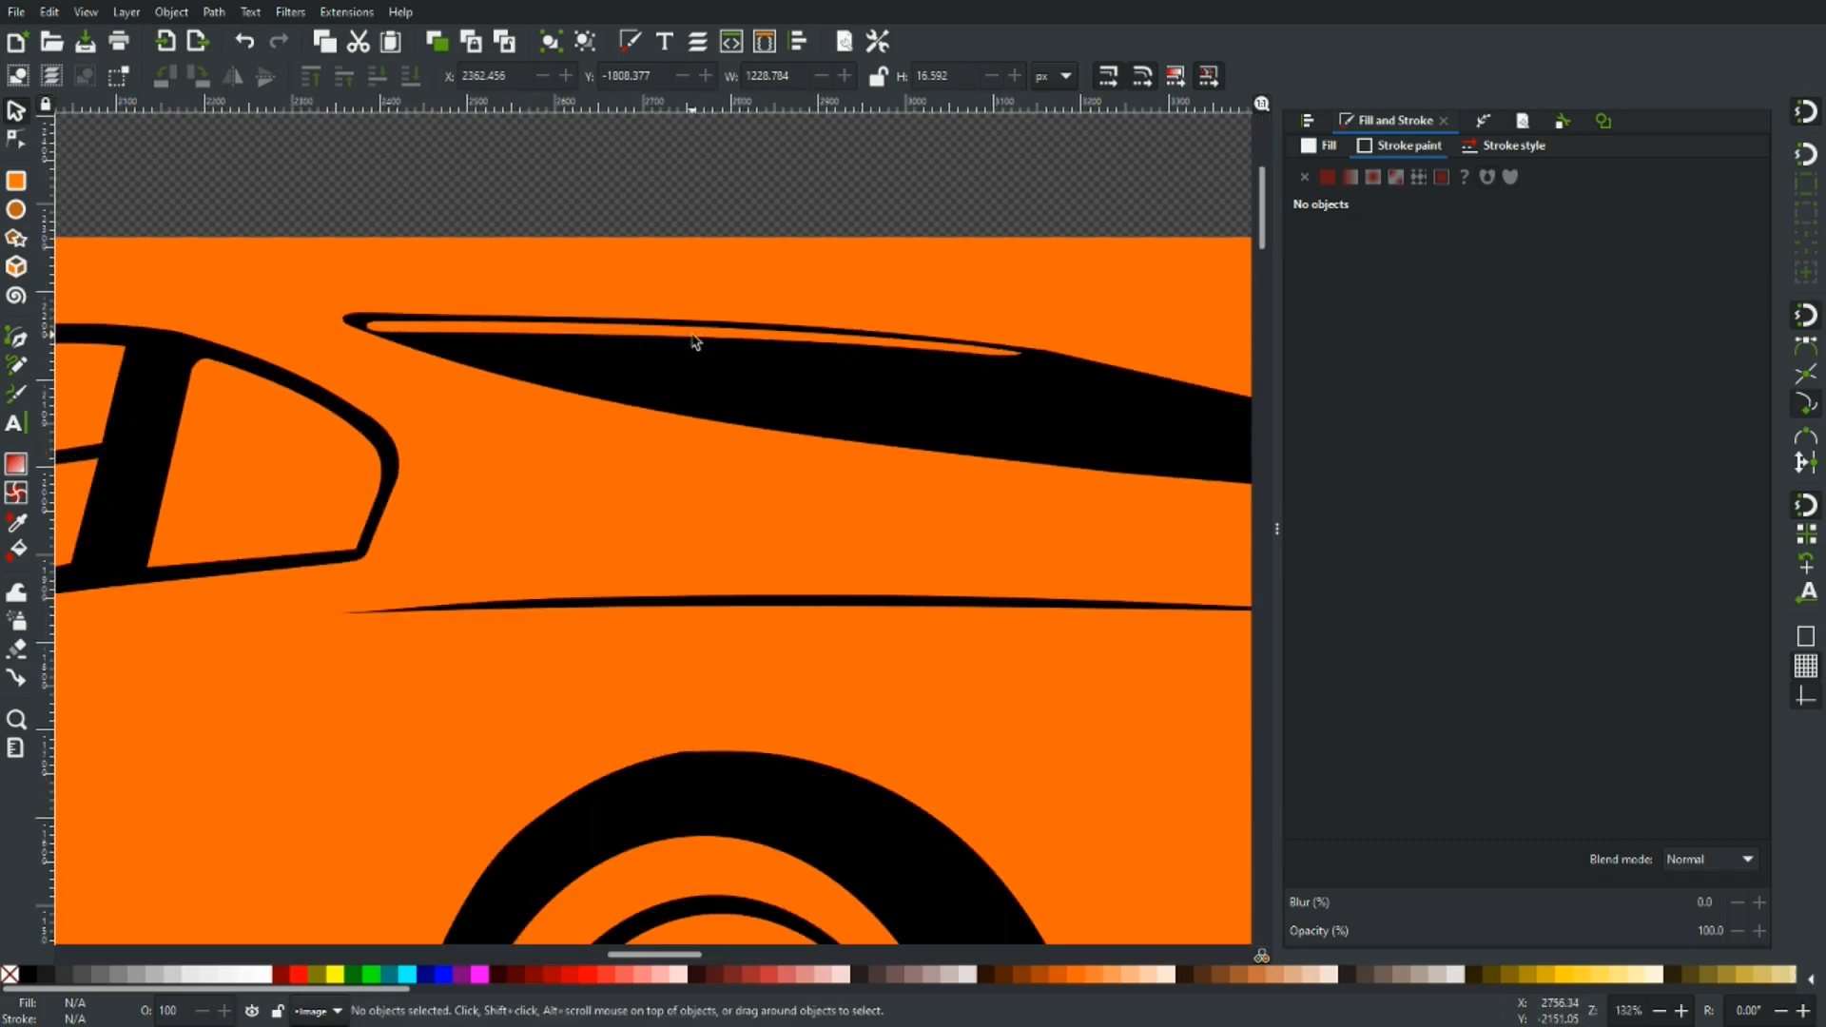
pyautogui.keyDown('ctrl'); pyautogui.scroll(-3, 714, 375); pyautogui.keyUp('ctrl')
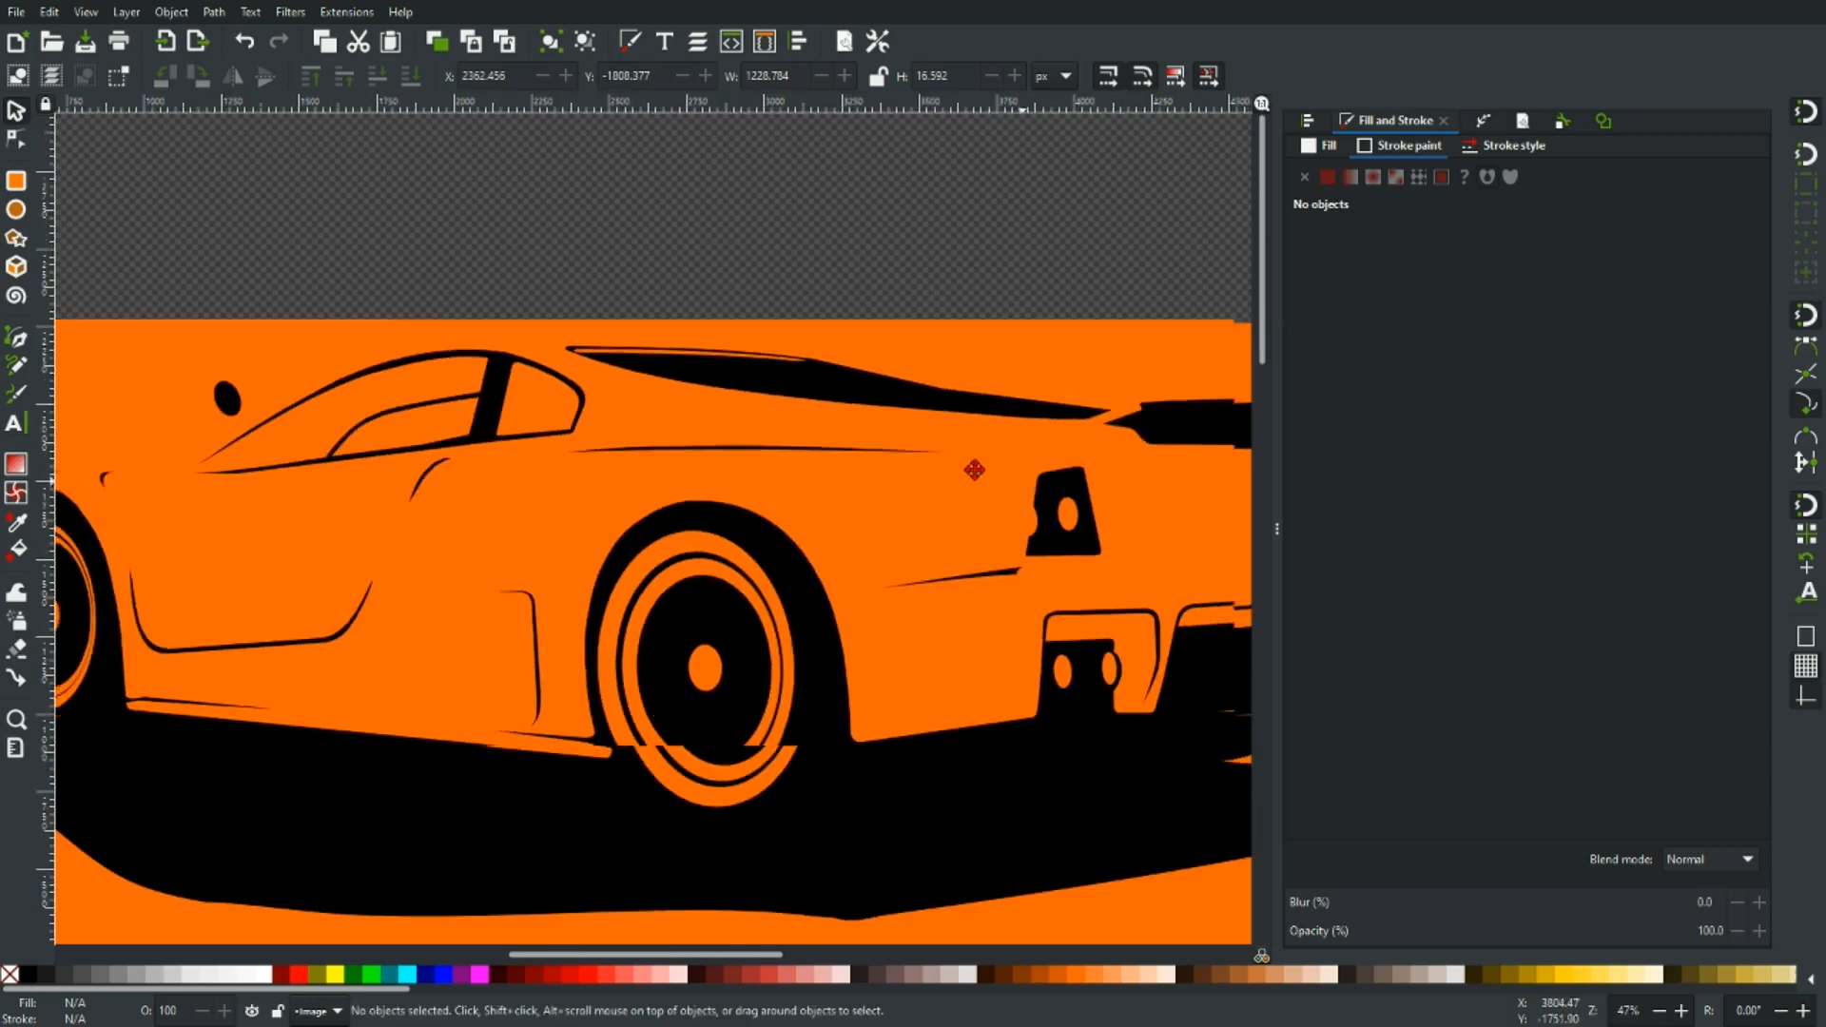
# Examine the tail lights, badge, bumper, exhausts and body crease lines of the finished illustration, from the rear to the front wheel arch.
pyautogui.moveTo(975, 470); pyautogui.dragTo(561, 403)
pyautogui.keyDown('ctrl'); pyautogui.scroll(3, 651, 453); pyautogui.keyUp('ctrl')
pyautogui.scroll(-2, 704, 414)
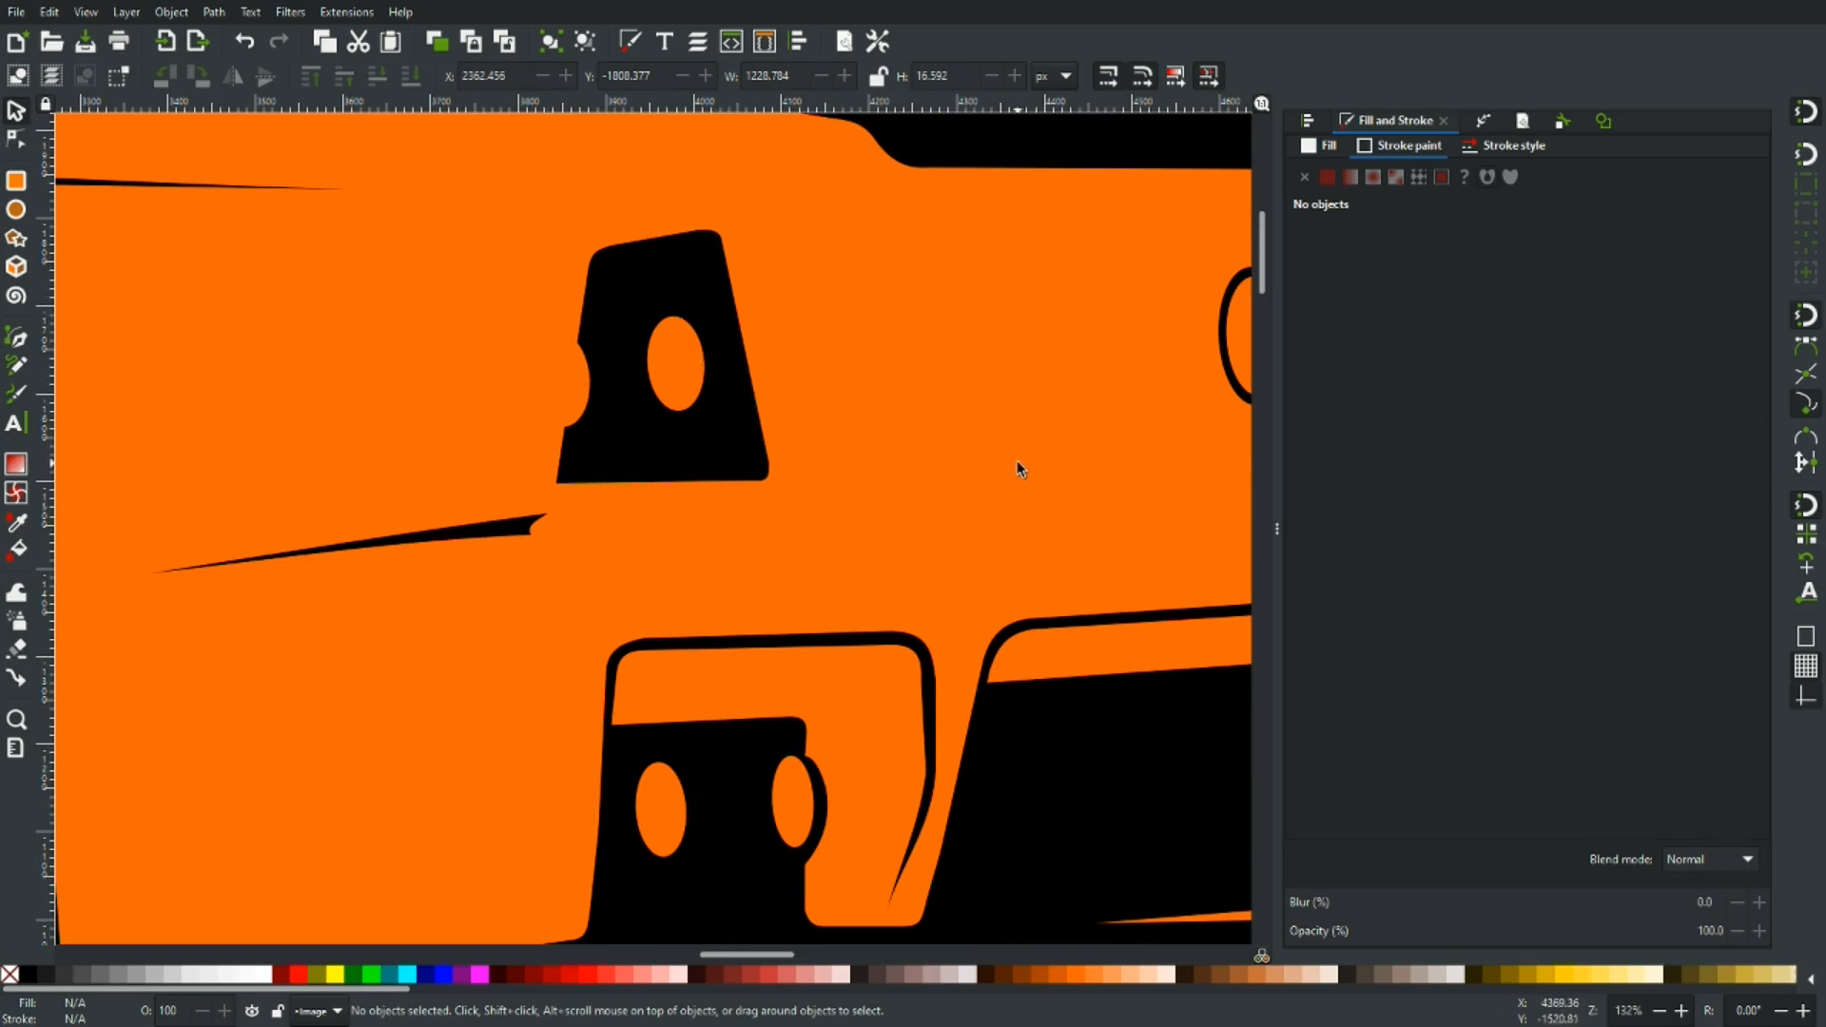
pyautogui.hscroll(15, 1018, 469)
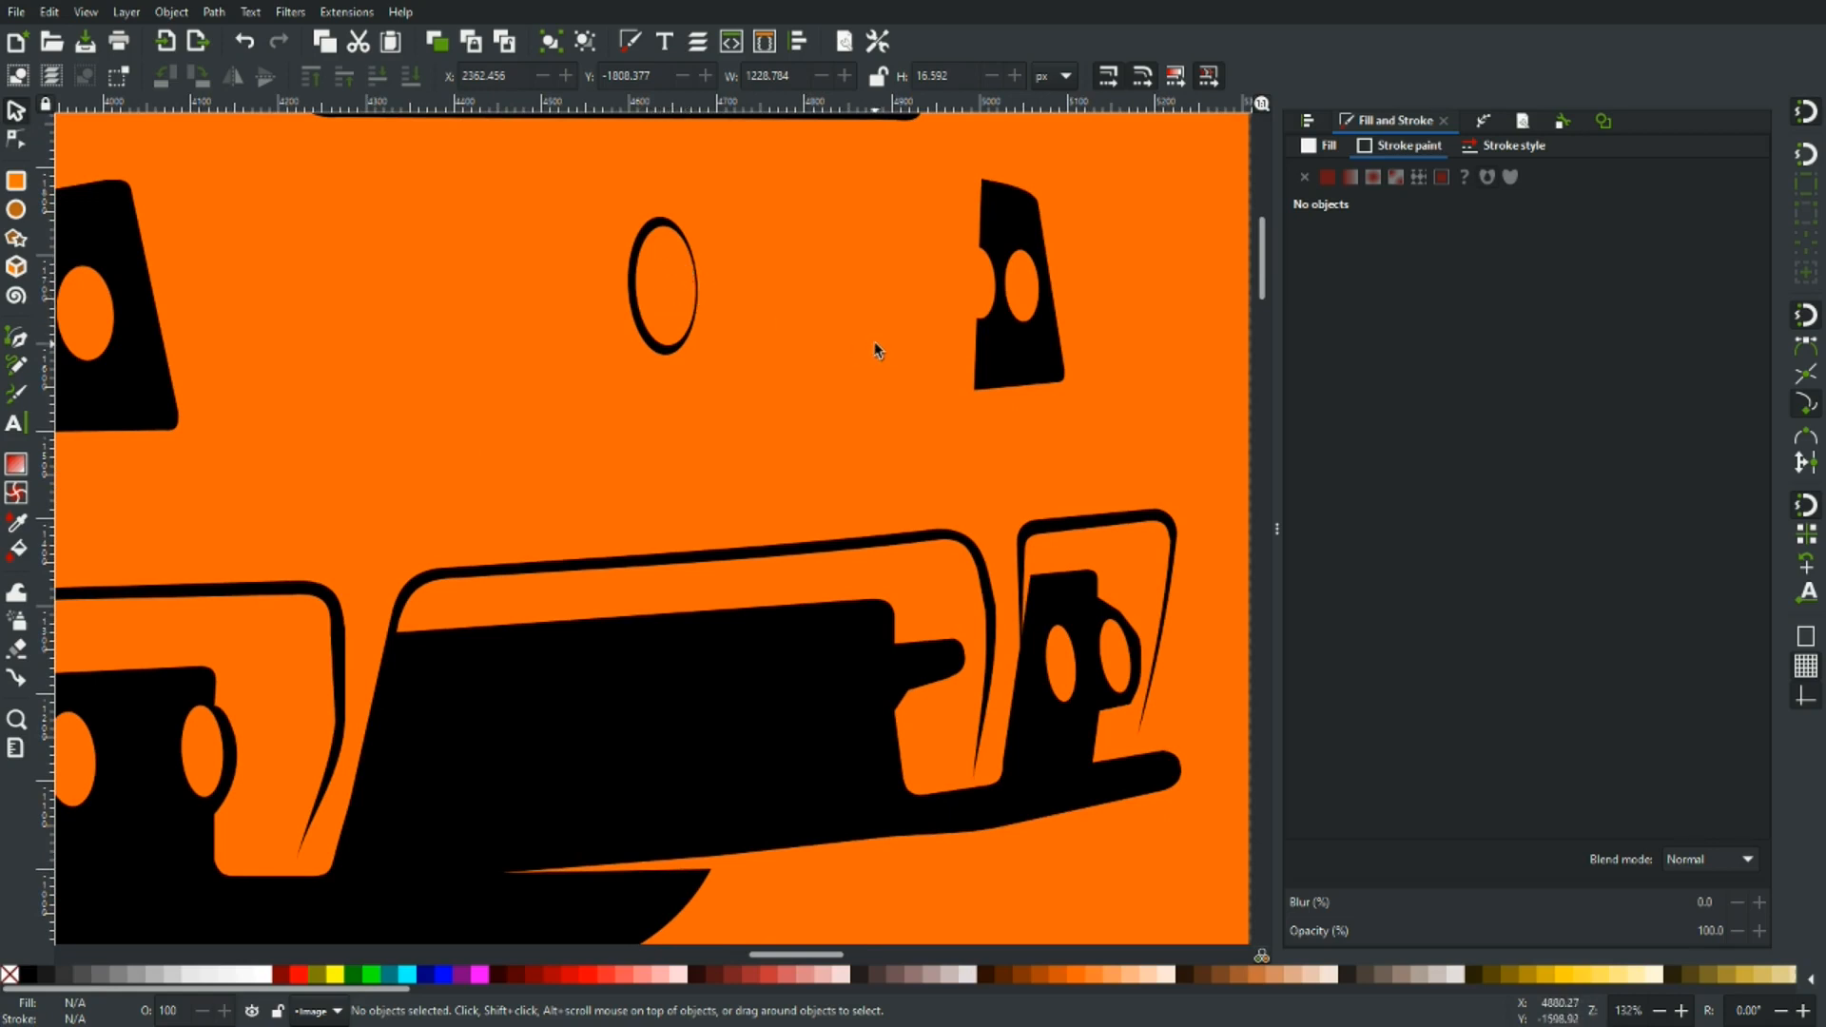
pyautogui.keyDown('ctrl'); pyautogui.scroll(-2, 847, 340); pyautogui.keyUp('ctrl')
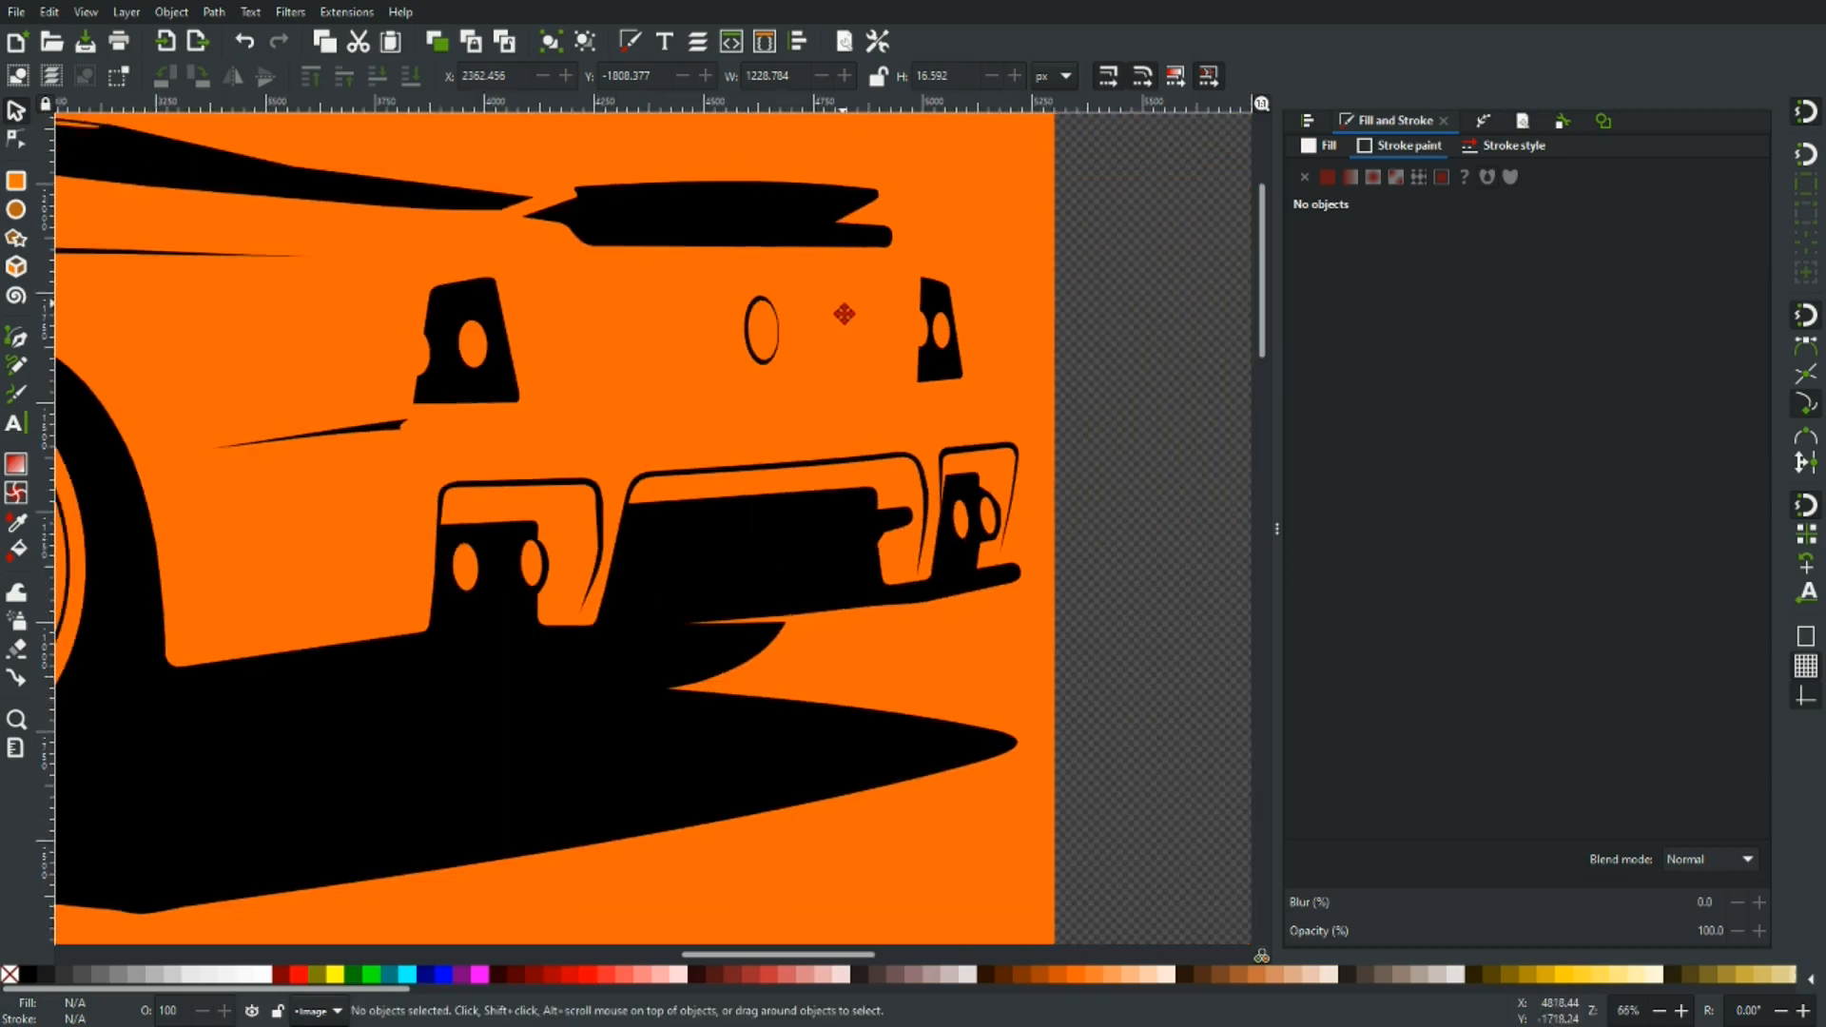
pyautogui.moveTo(845, 314); pyautogui.dragTo(919, 418)
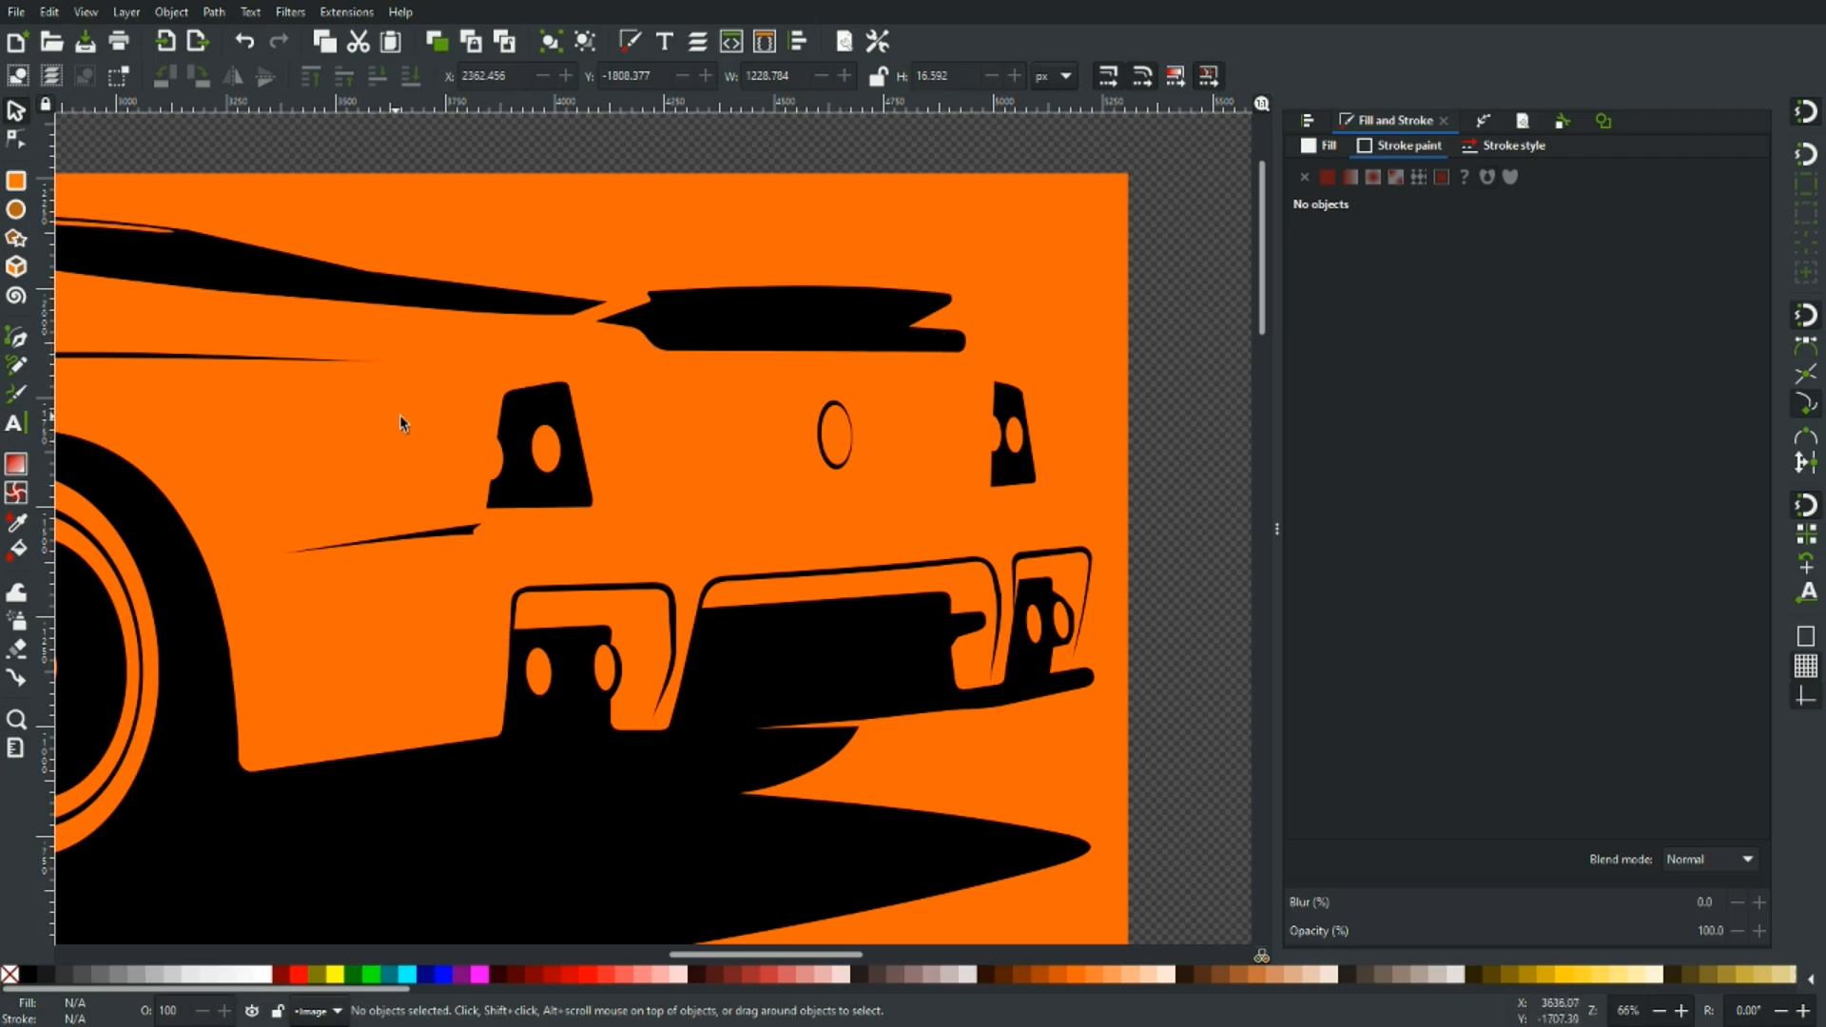
pyautogui.moveTo(401, 416); pyautogui.dragTo(707, 404)
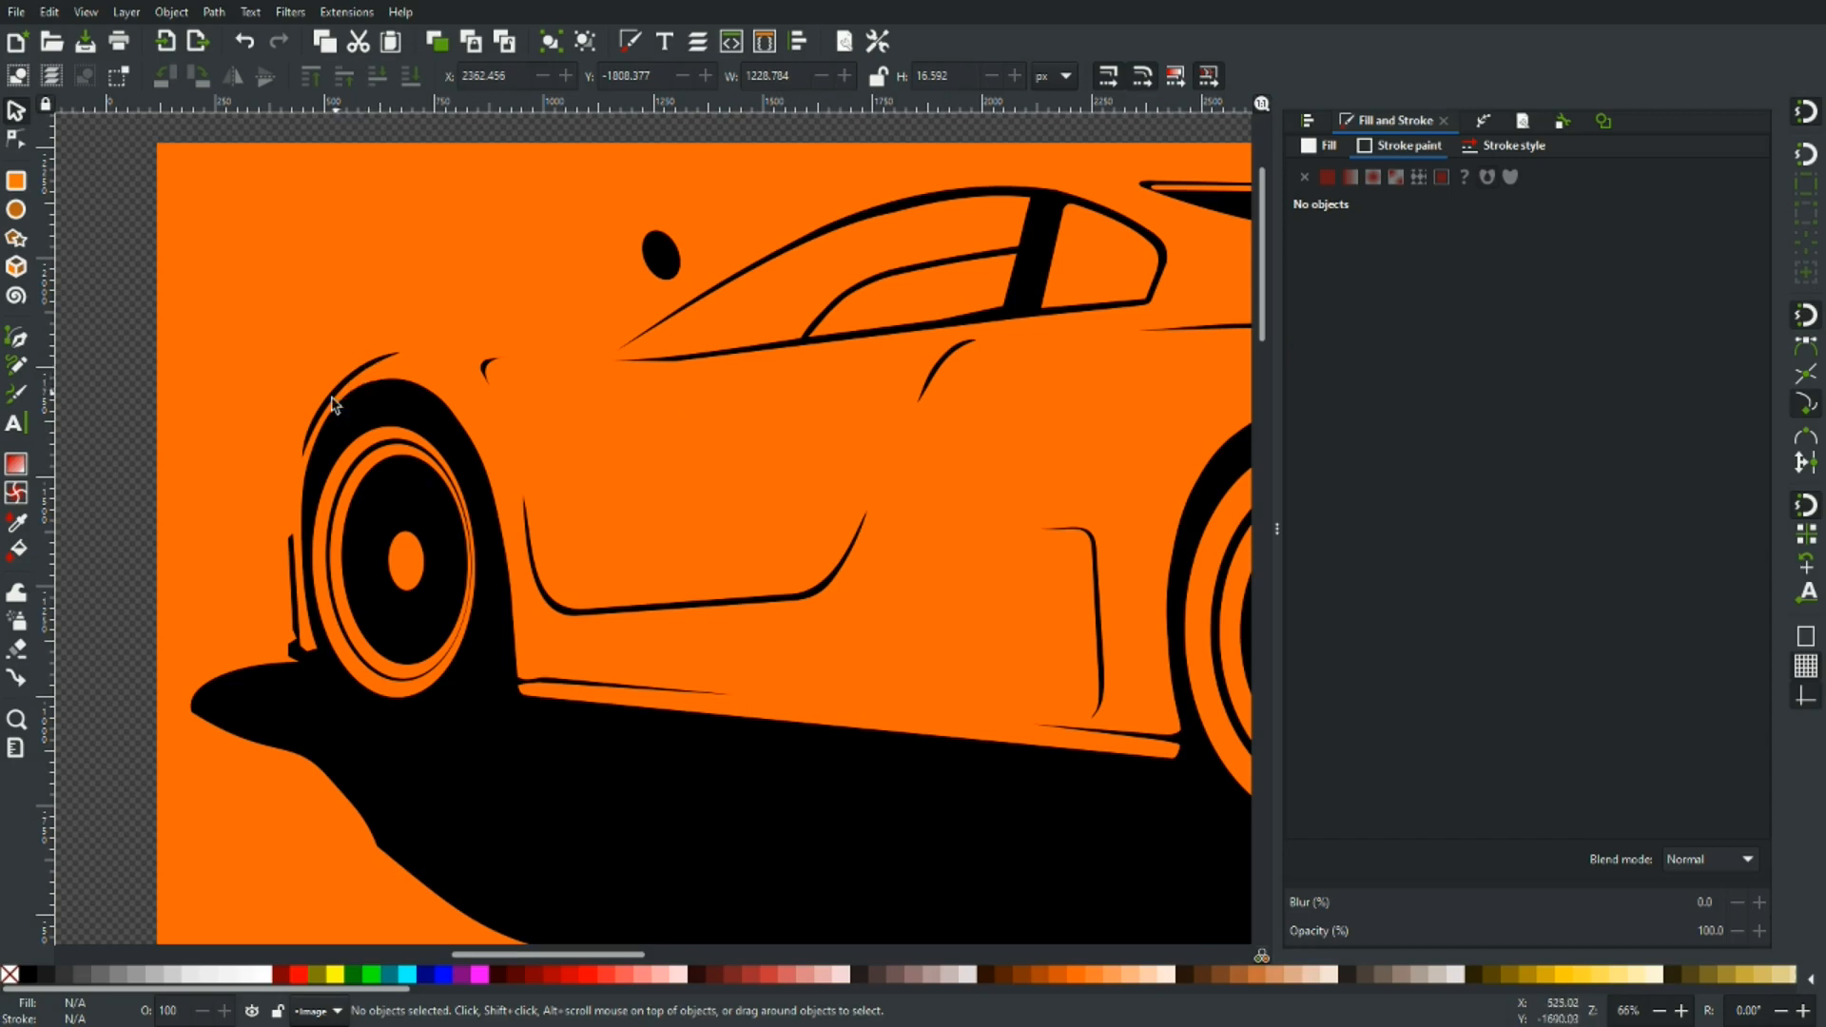
# Examine the front wheel, side accent lines, sill and shadow of the illustration, checking the overlapping path outlines in X-ray view.
pyautogui.scroll(-10, 485, 404)
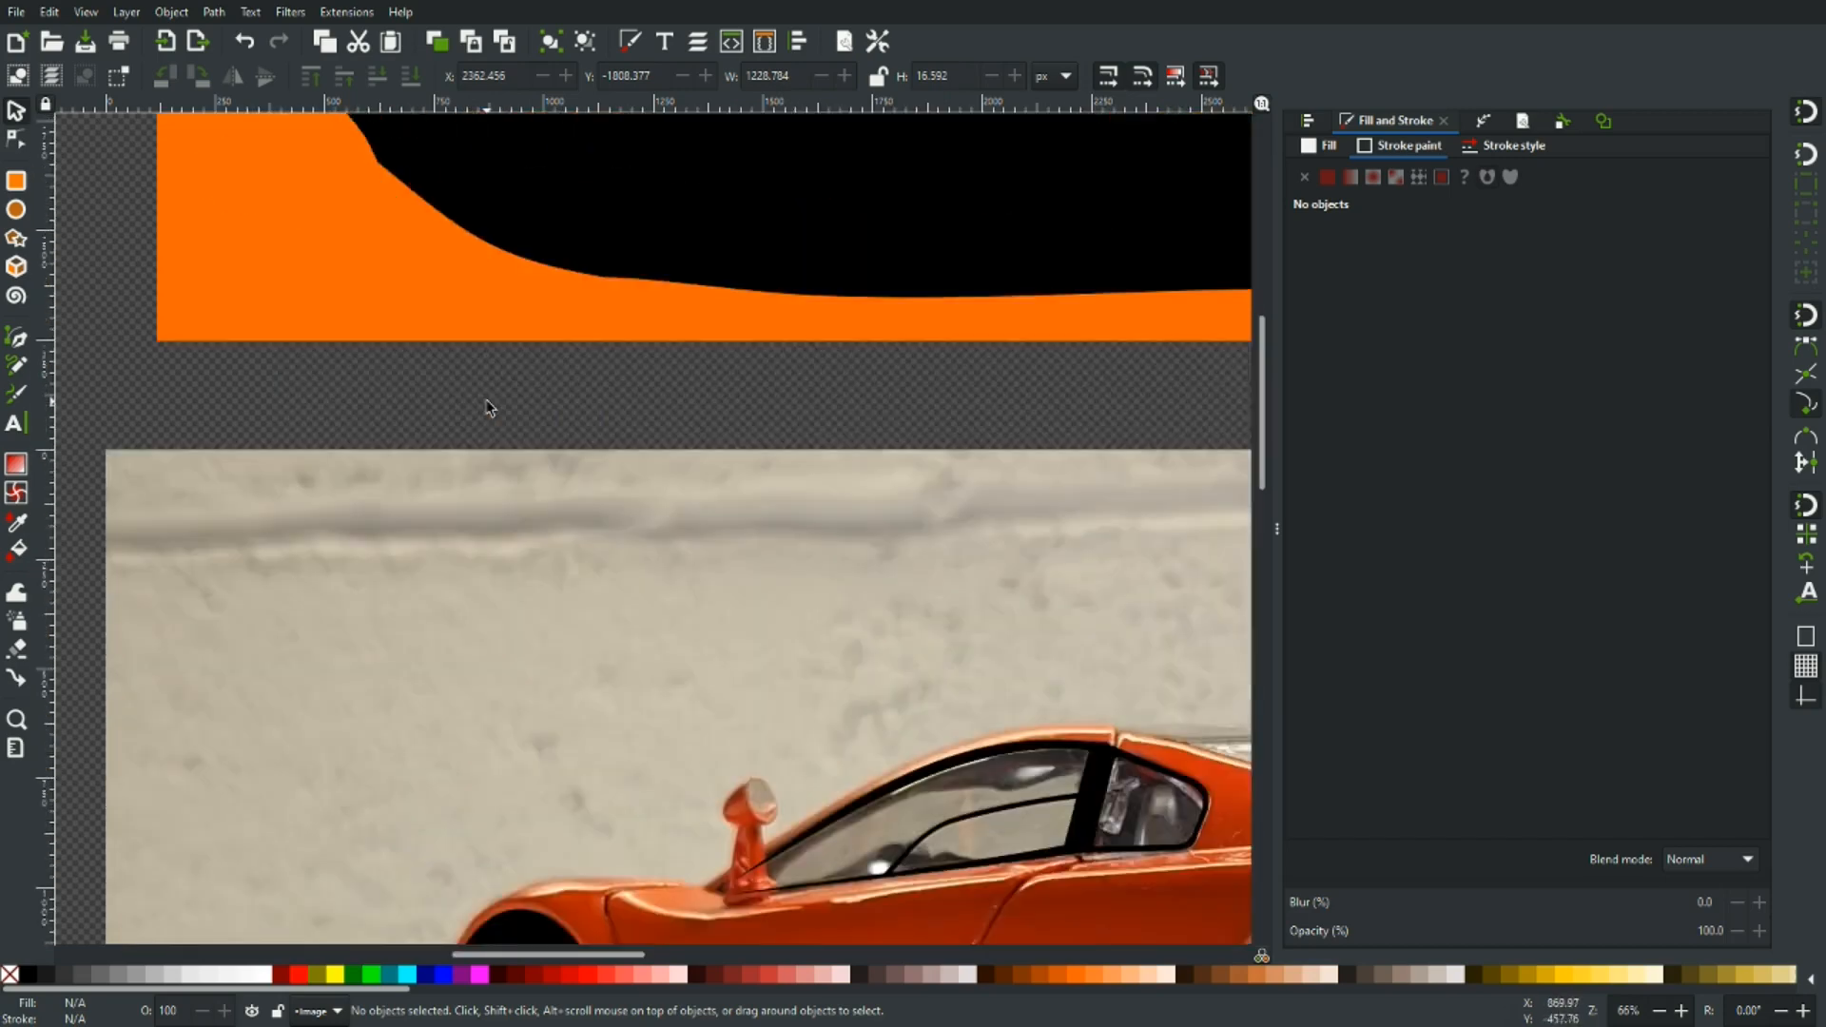
pyautogui.scroll(10, 467, 595)
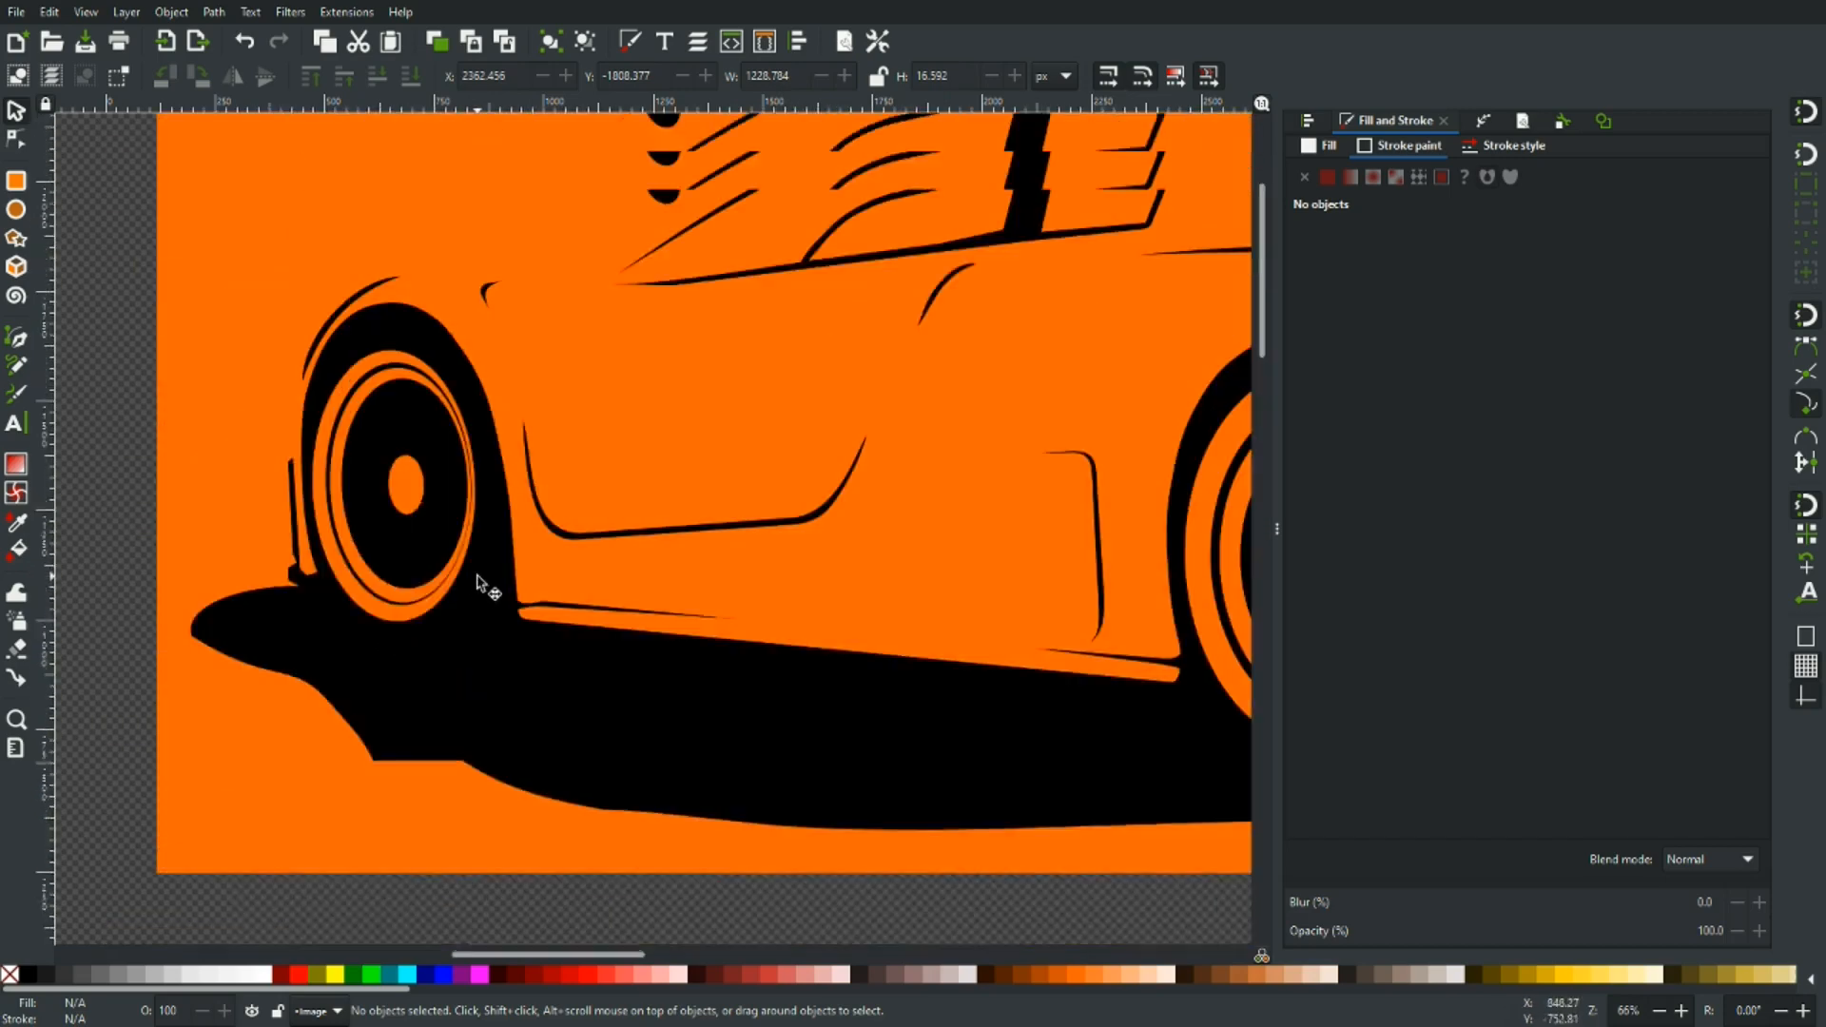
pyautogui.click(373, 363)
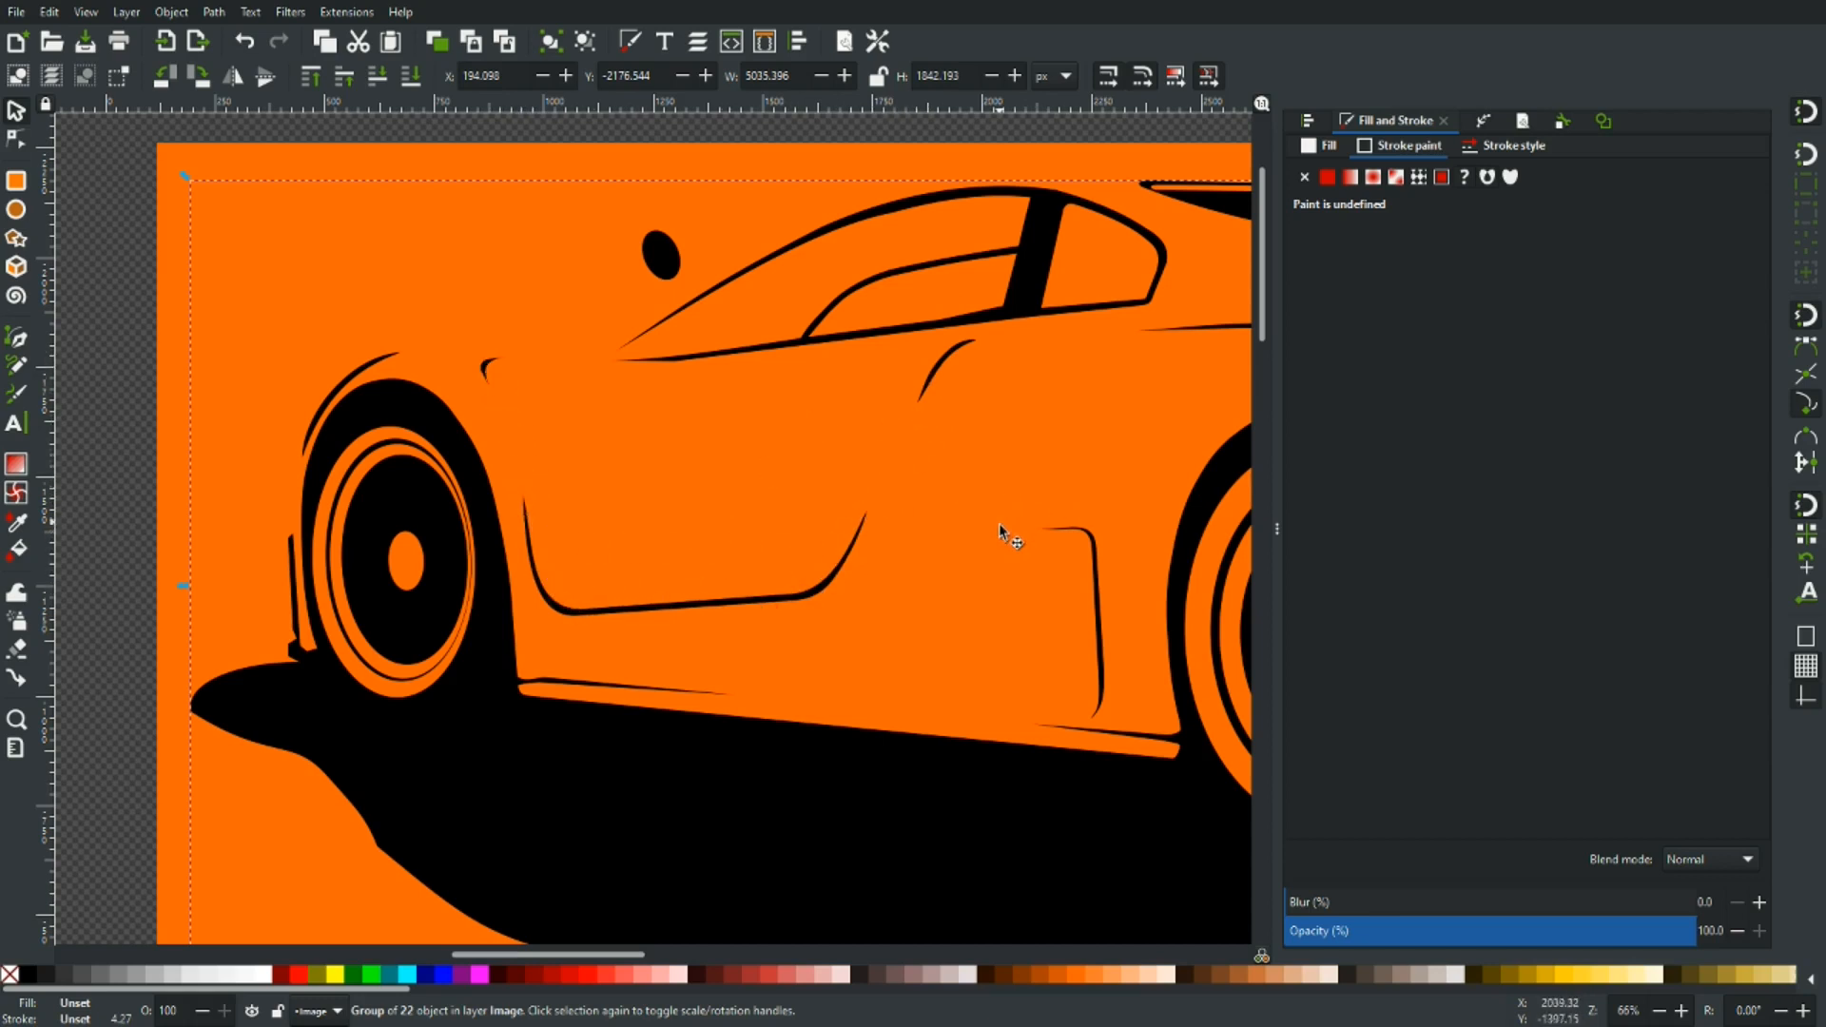
pyautogui.moveTo(1006, 522); pyautogui.dragTo(835, 407)
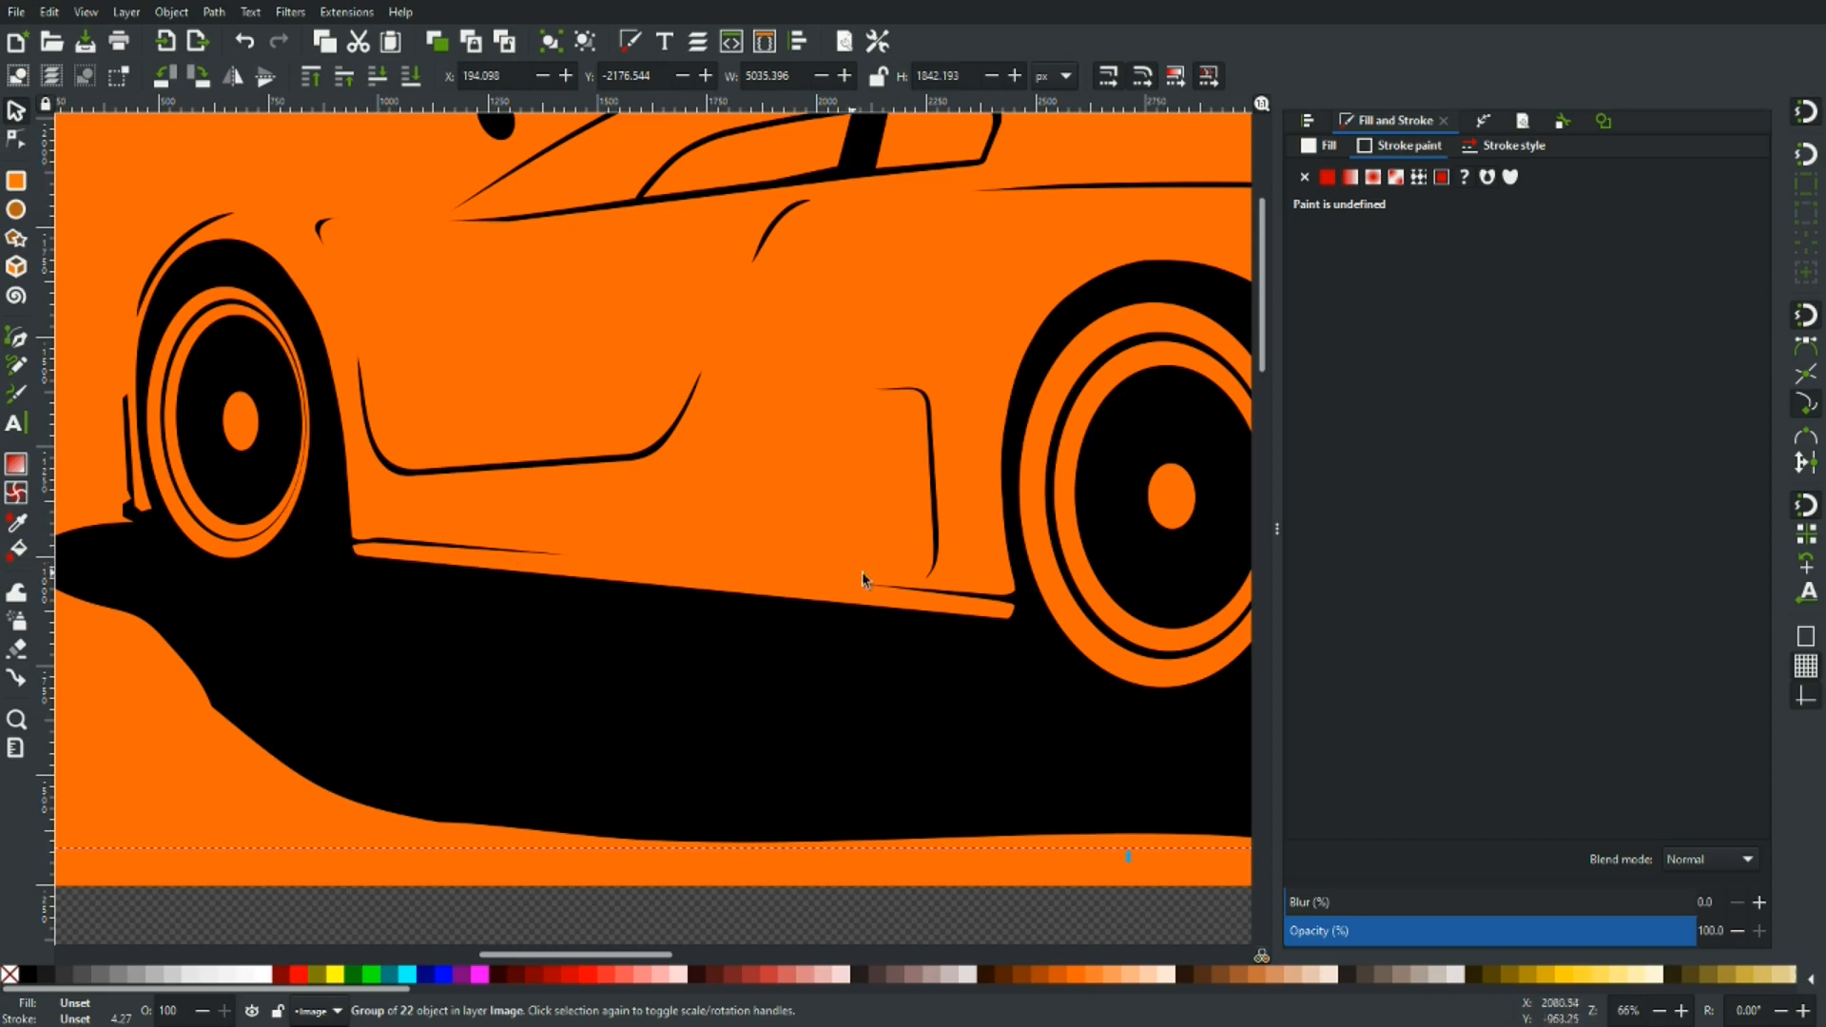
pyautogui.press('n')
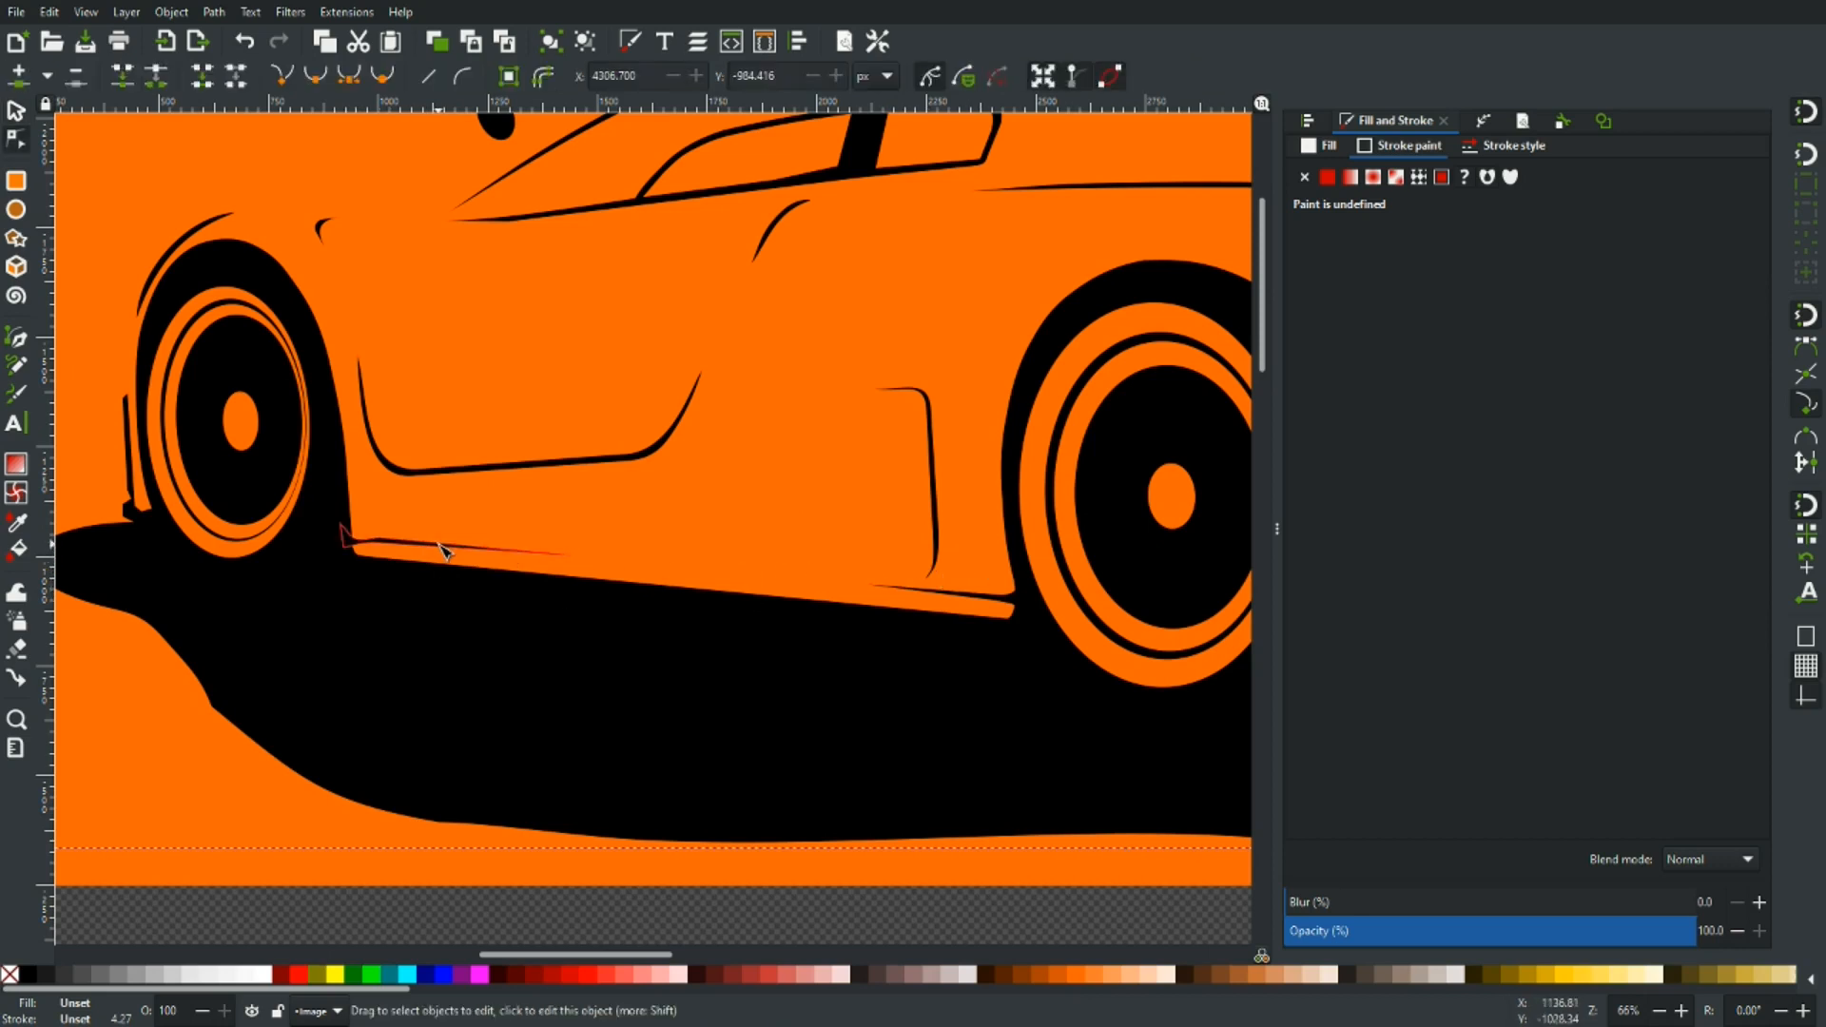
pyautogui.keyDown('ctrl'); pyautogui.scroll(2, 471, 570); pyautogui.keyUp('ctrl')
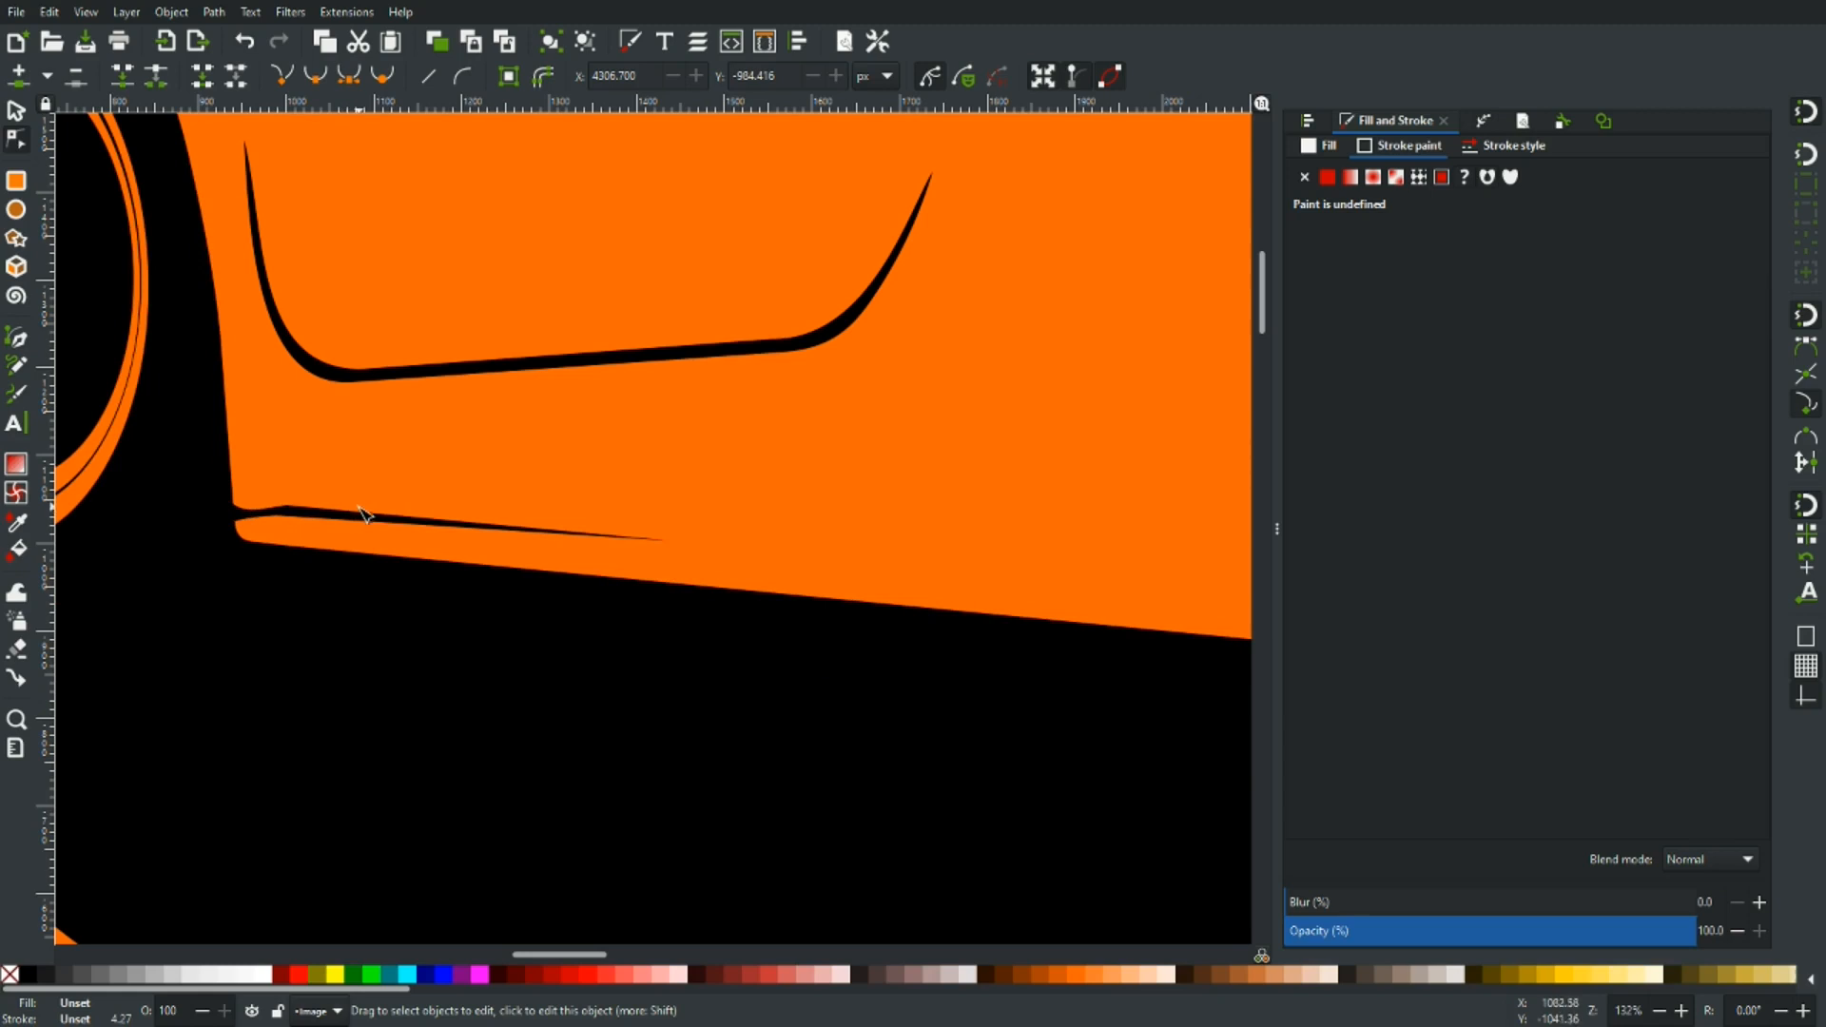
pyautogui.hotkey('alt', '6')
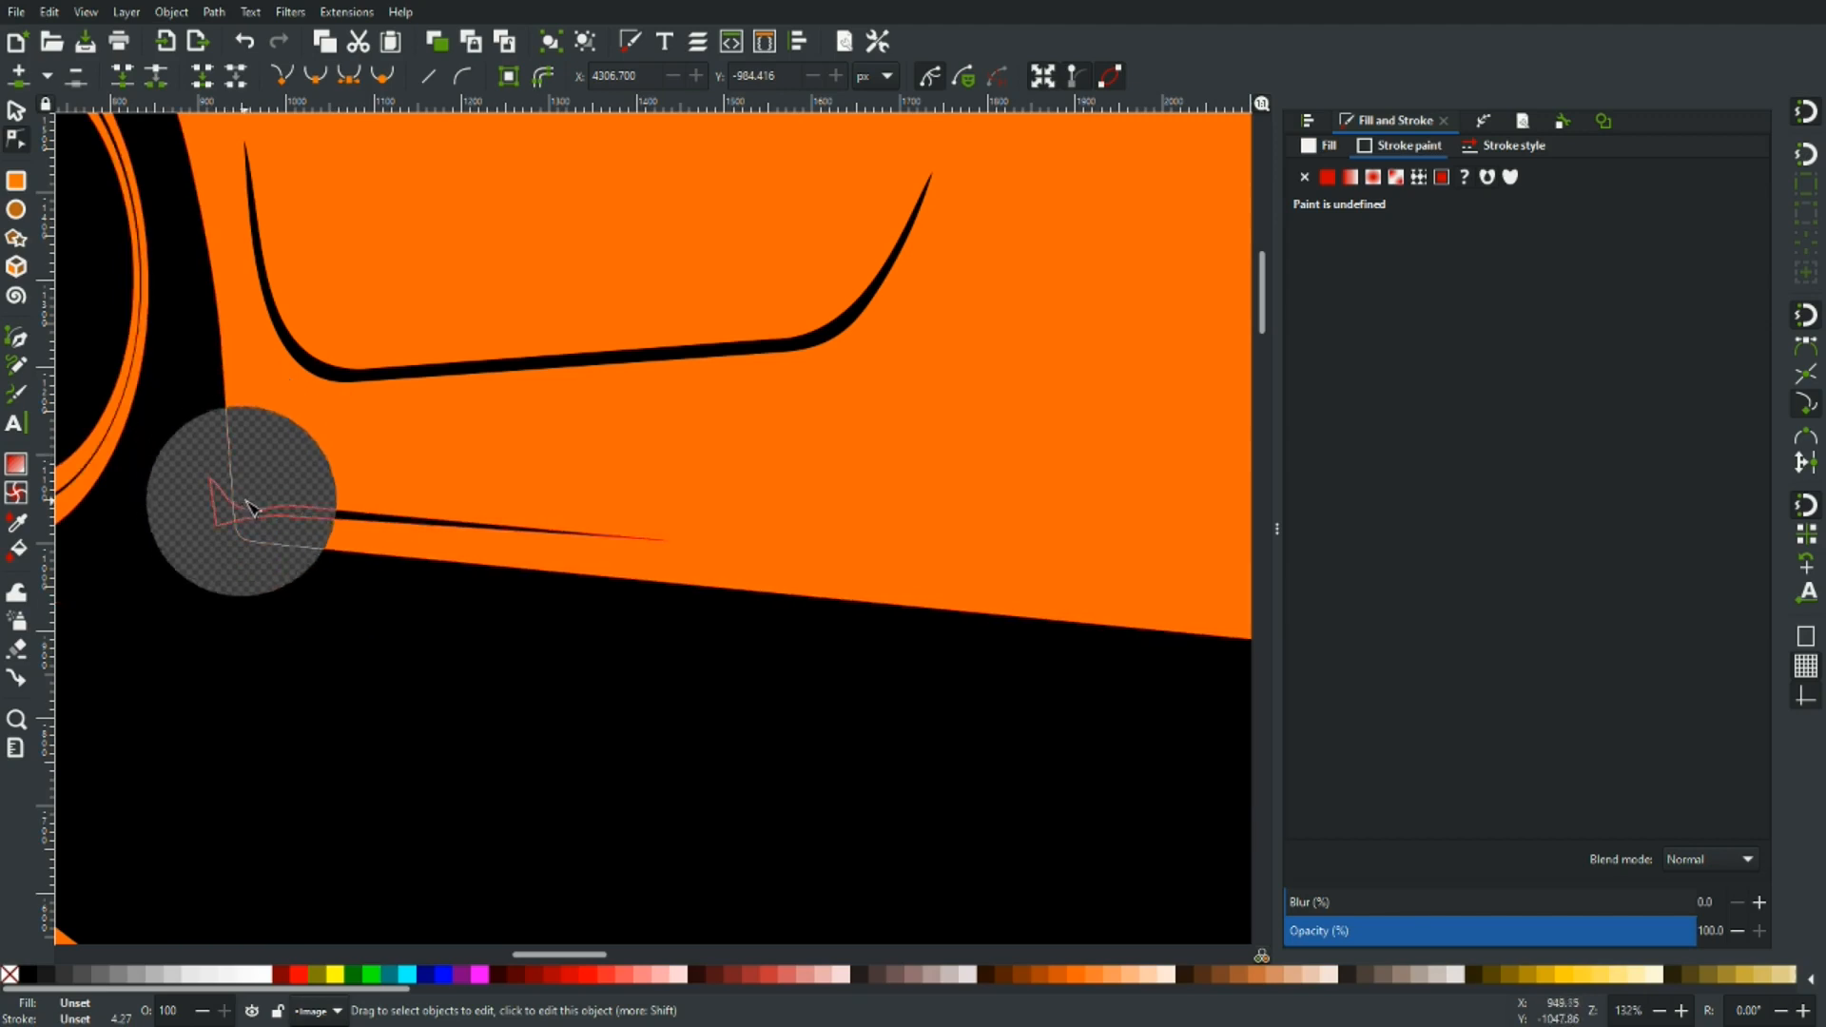
pyautogui.scroll(-3, 252, 509)
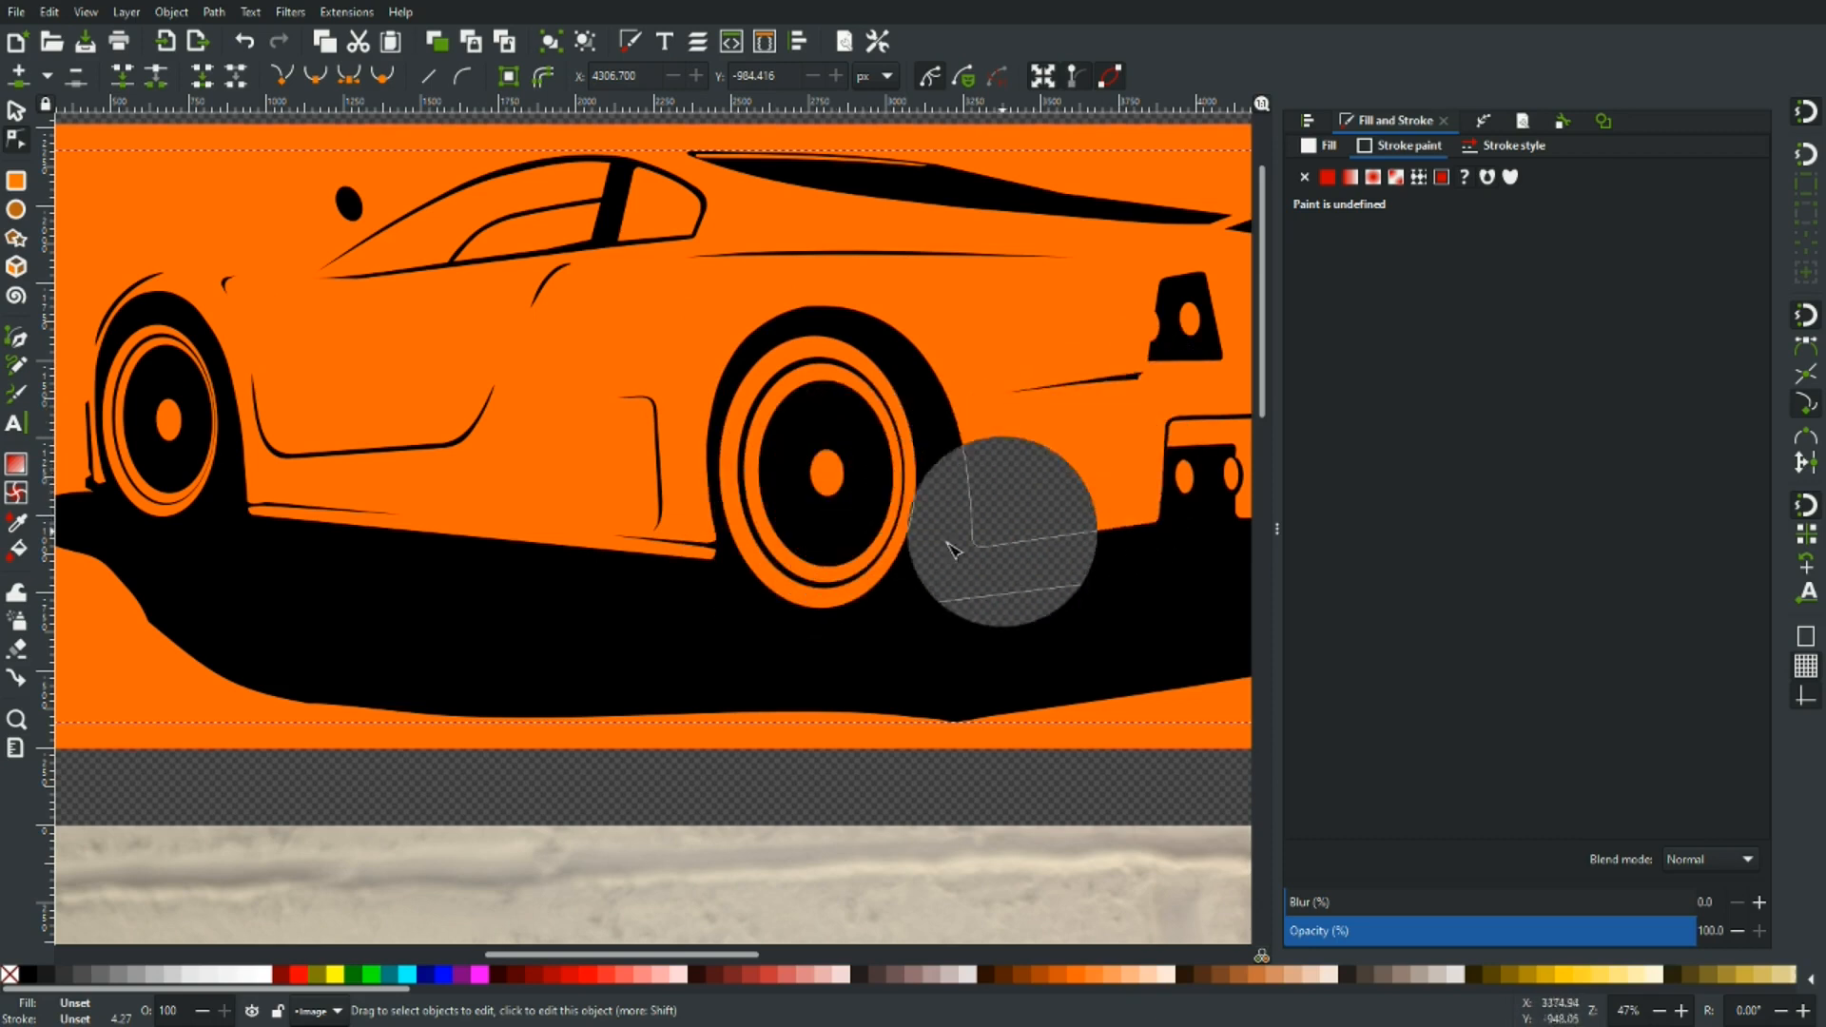
pyautogui.hotkey('alt', '6')
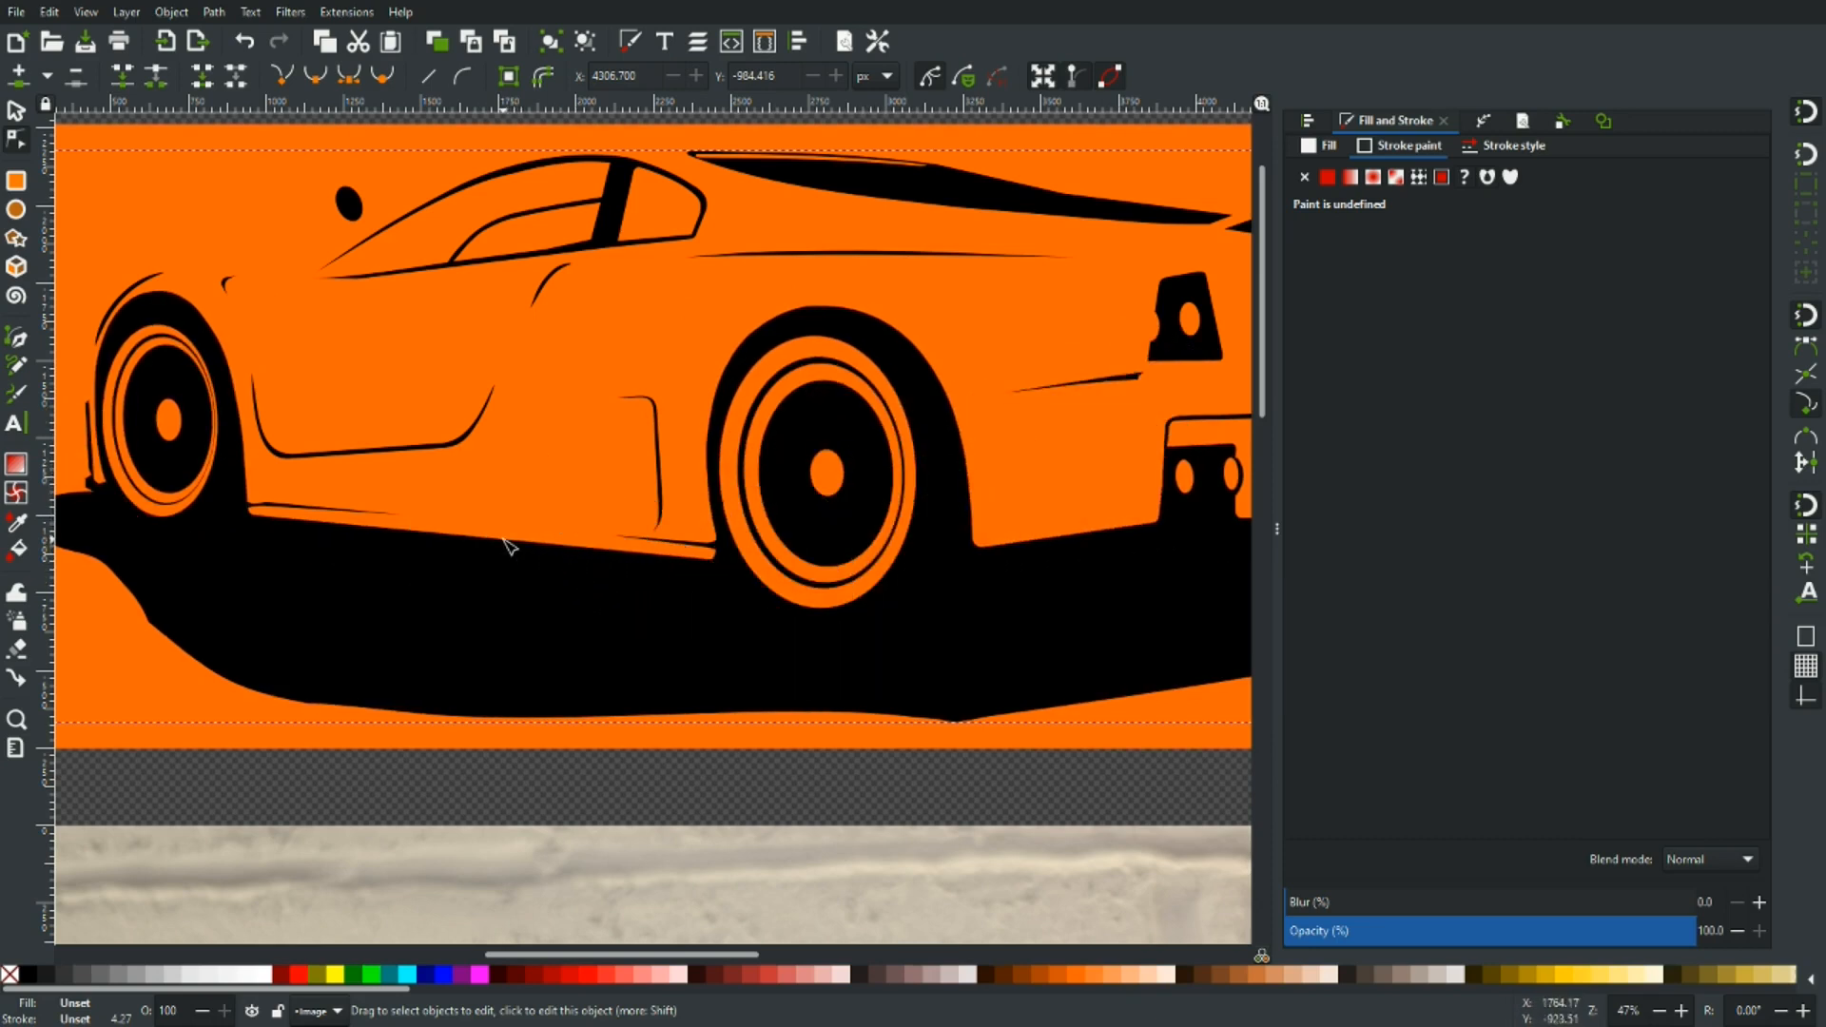
pyautogui.moveTo(1016, 561); pyautogui.dragTo(447, 498)
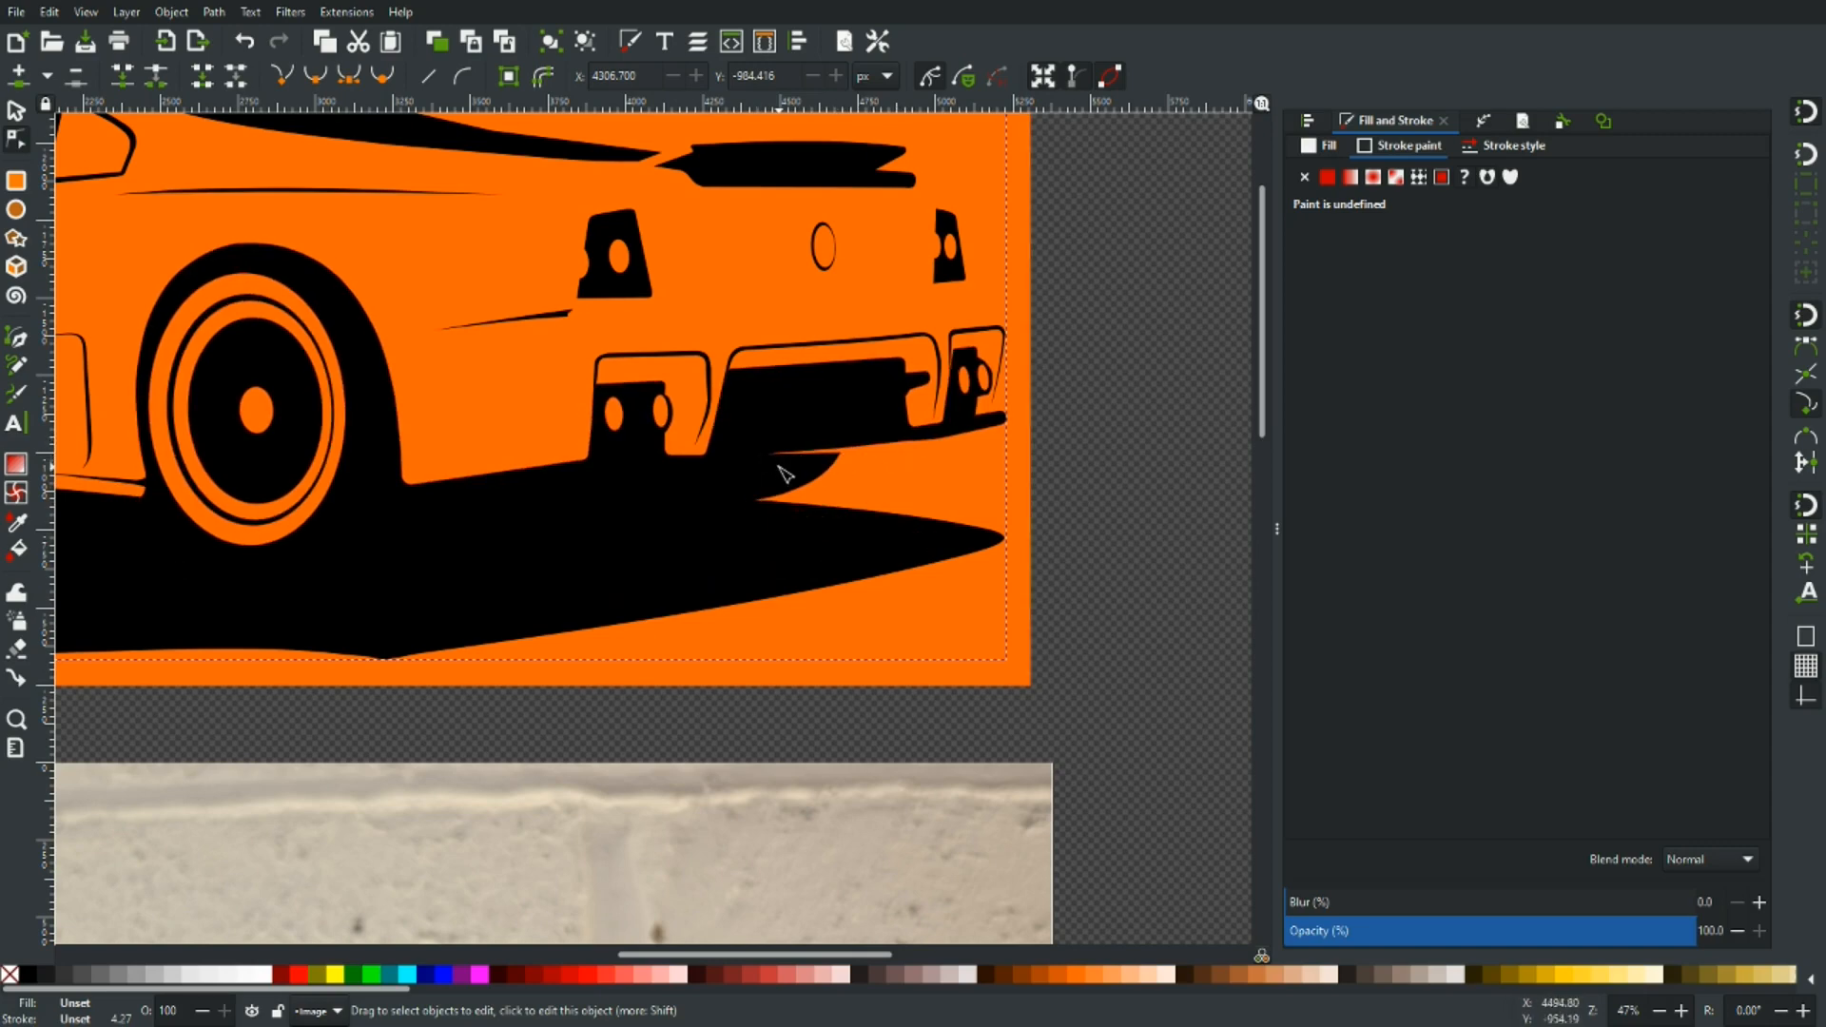
# Try closing and shortening the thin orange gap beneath the rear bumper by moving its inner node, undoing each change.
pyautogui.scroll(3, 784, 474)
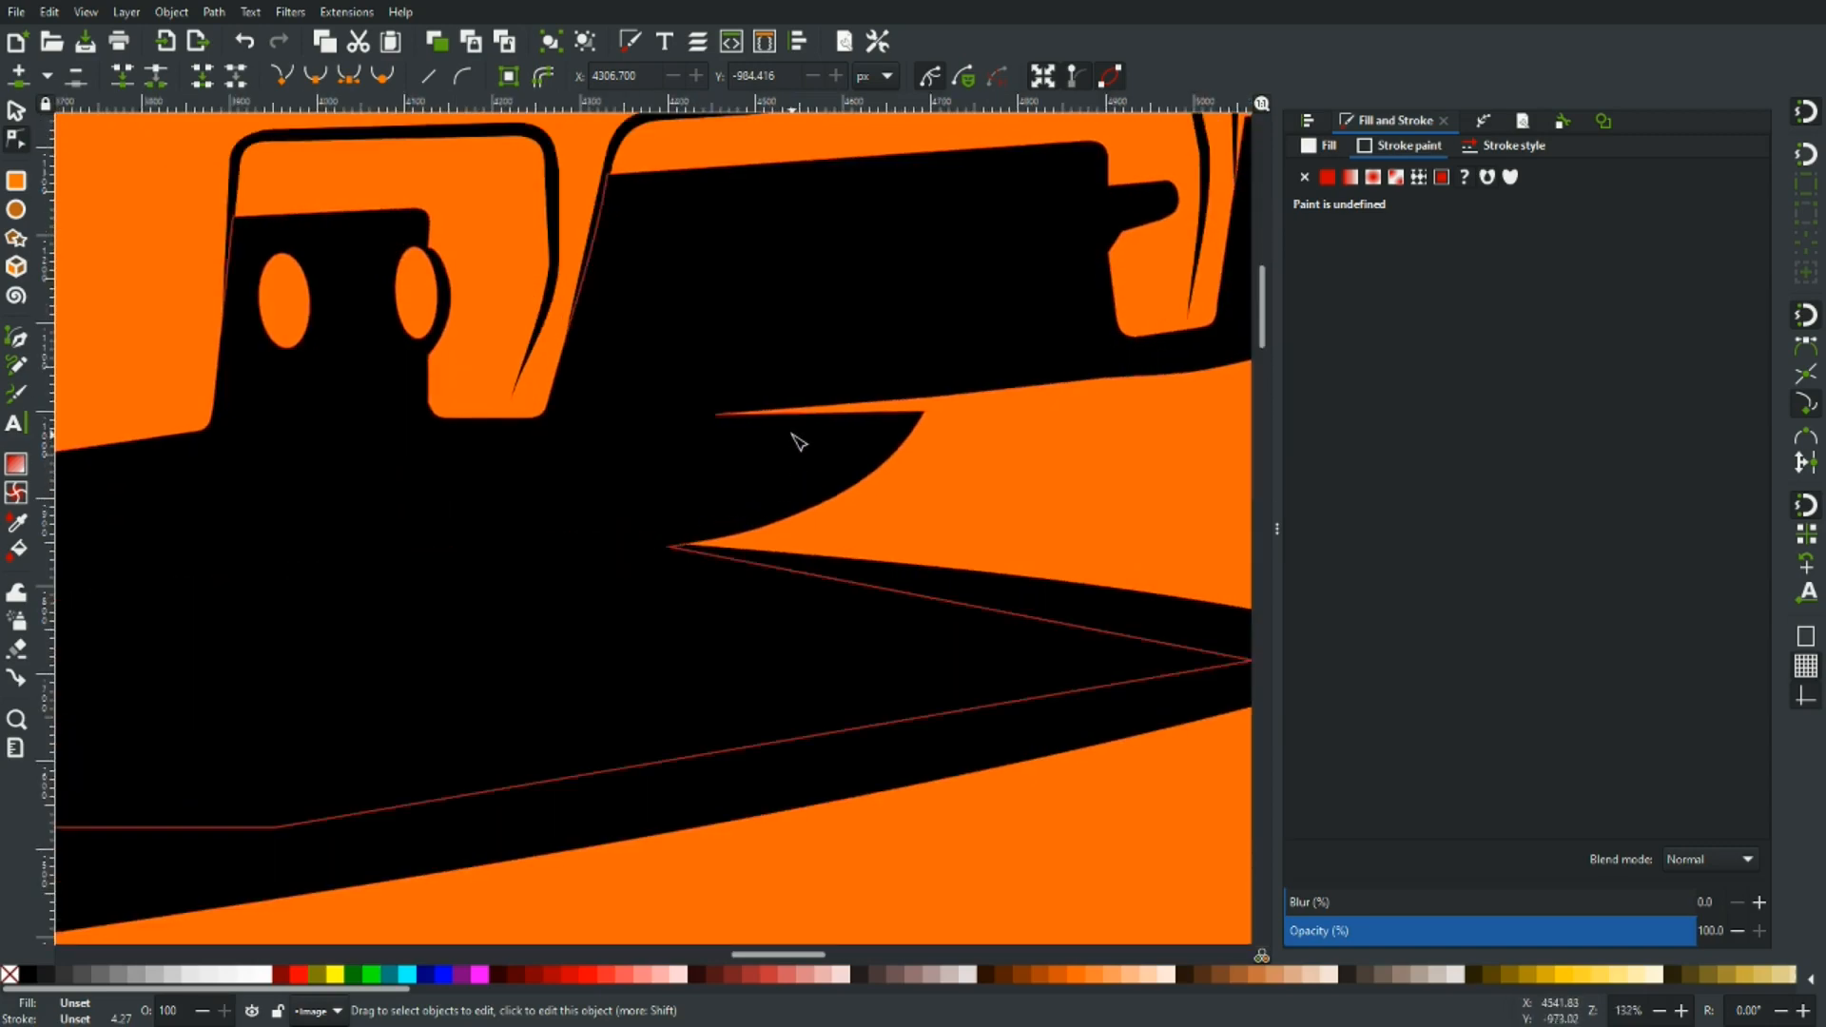
pyautogui.click(733, 420)
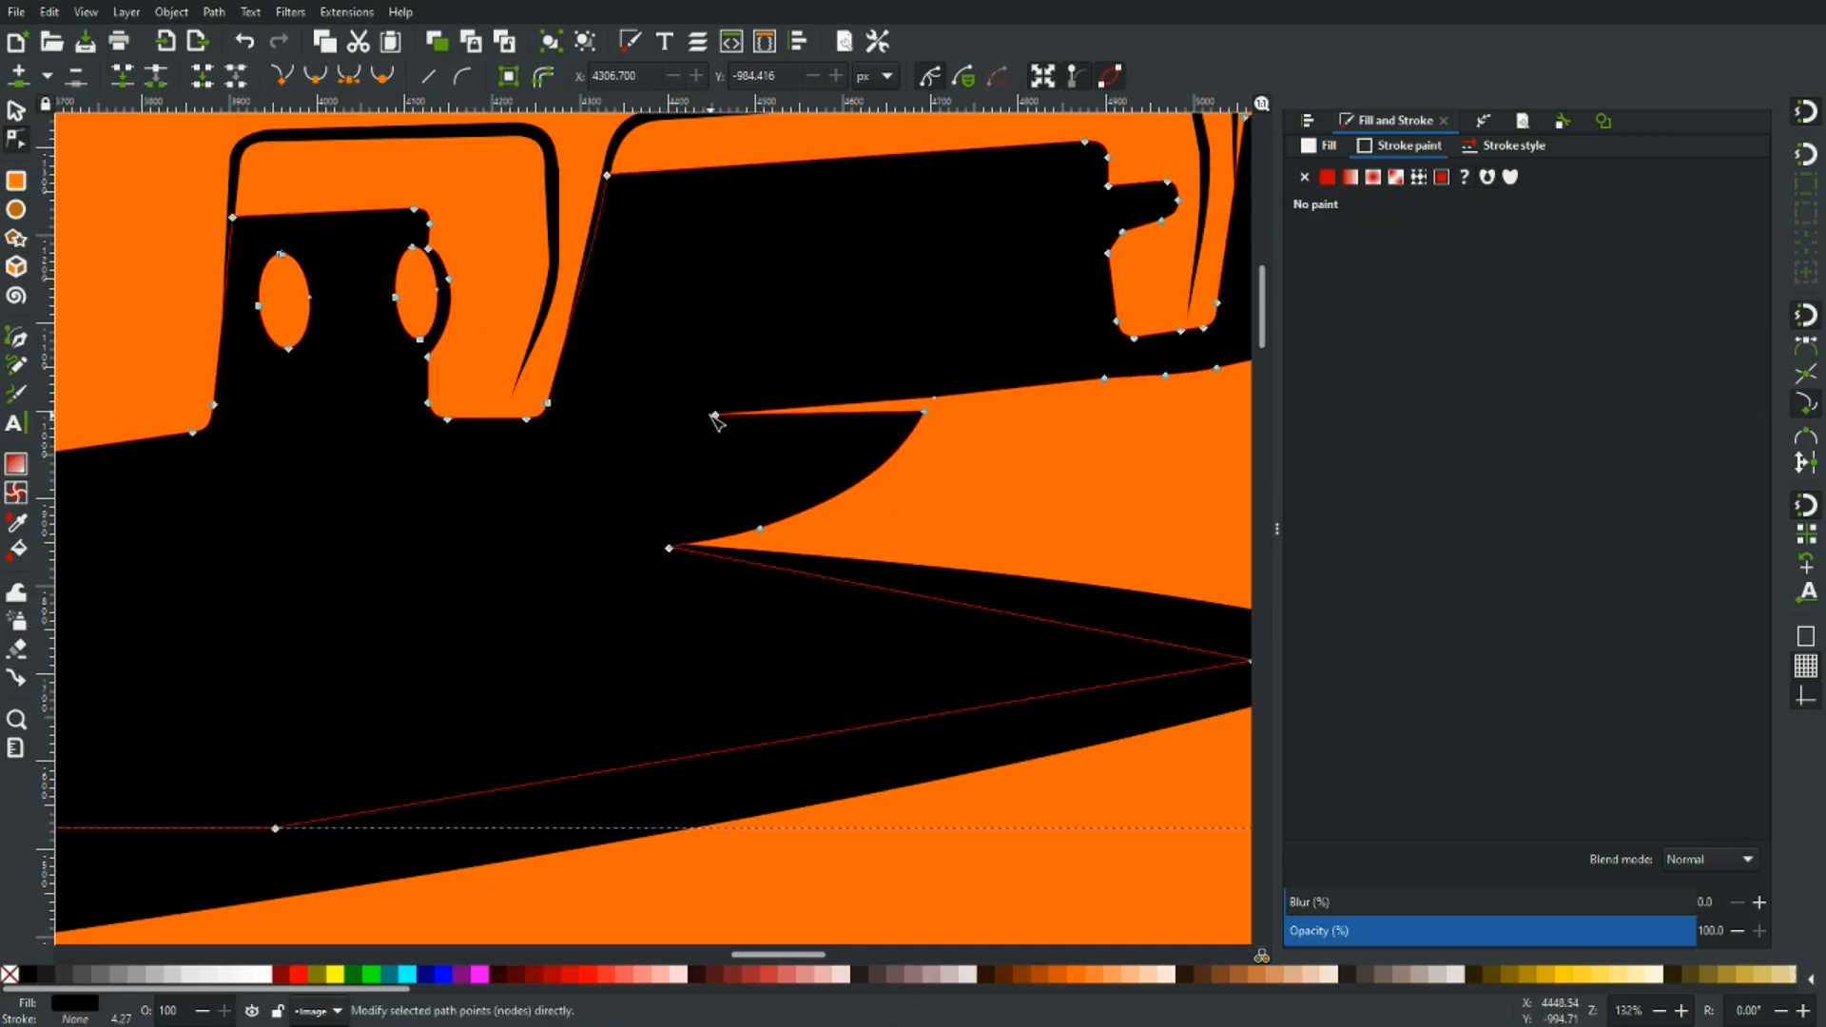
pyautogui.moveTo(720, 420); pyautogui.dragTo(933, 410)
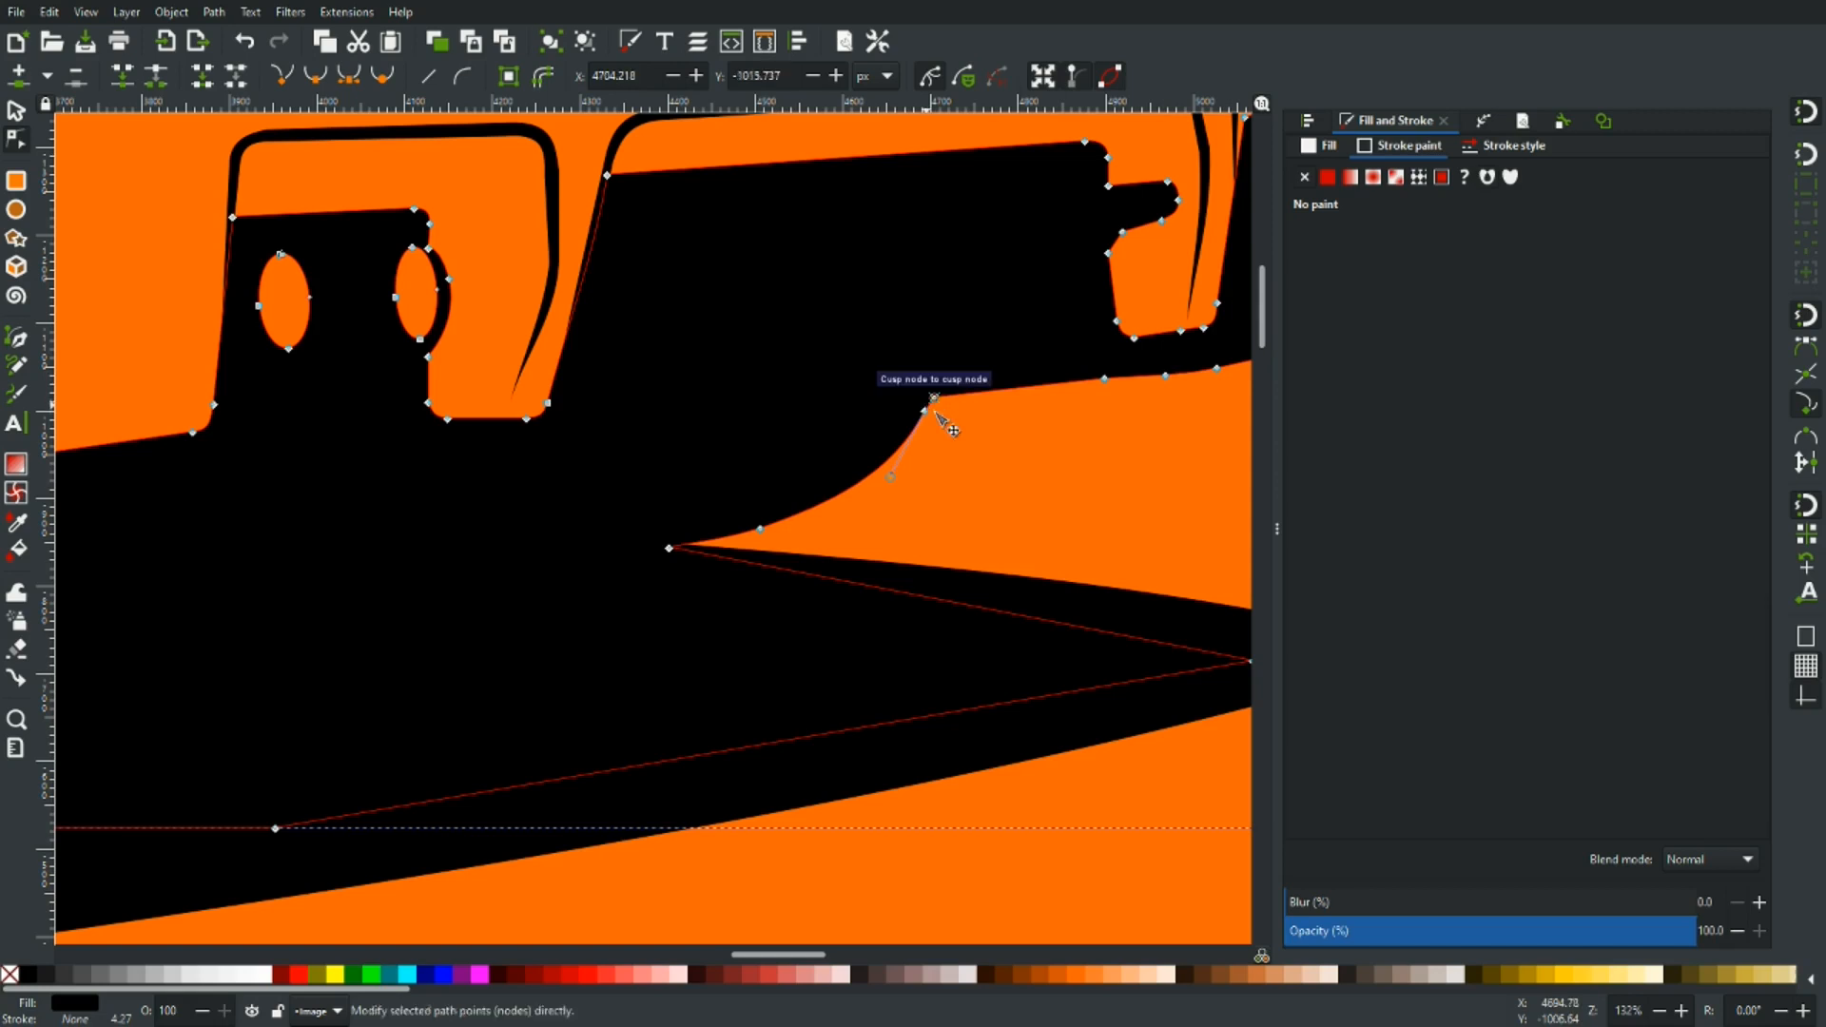
pyautogui.scroll(-1, 967, 435)
pyautogui.scroll(3, 966, 433)
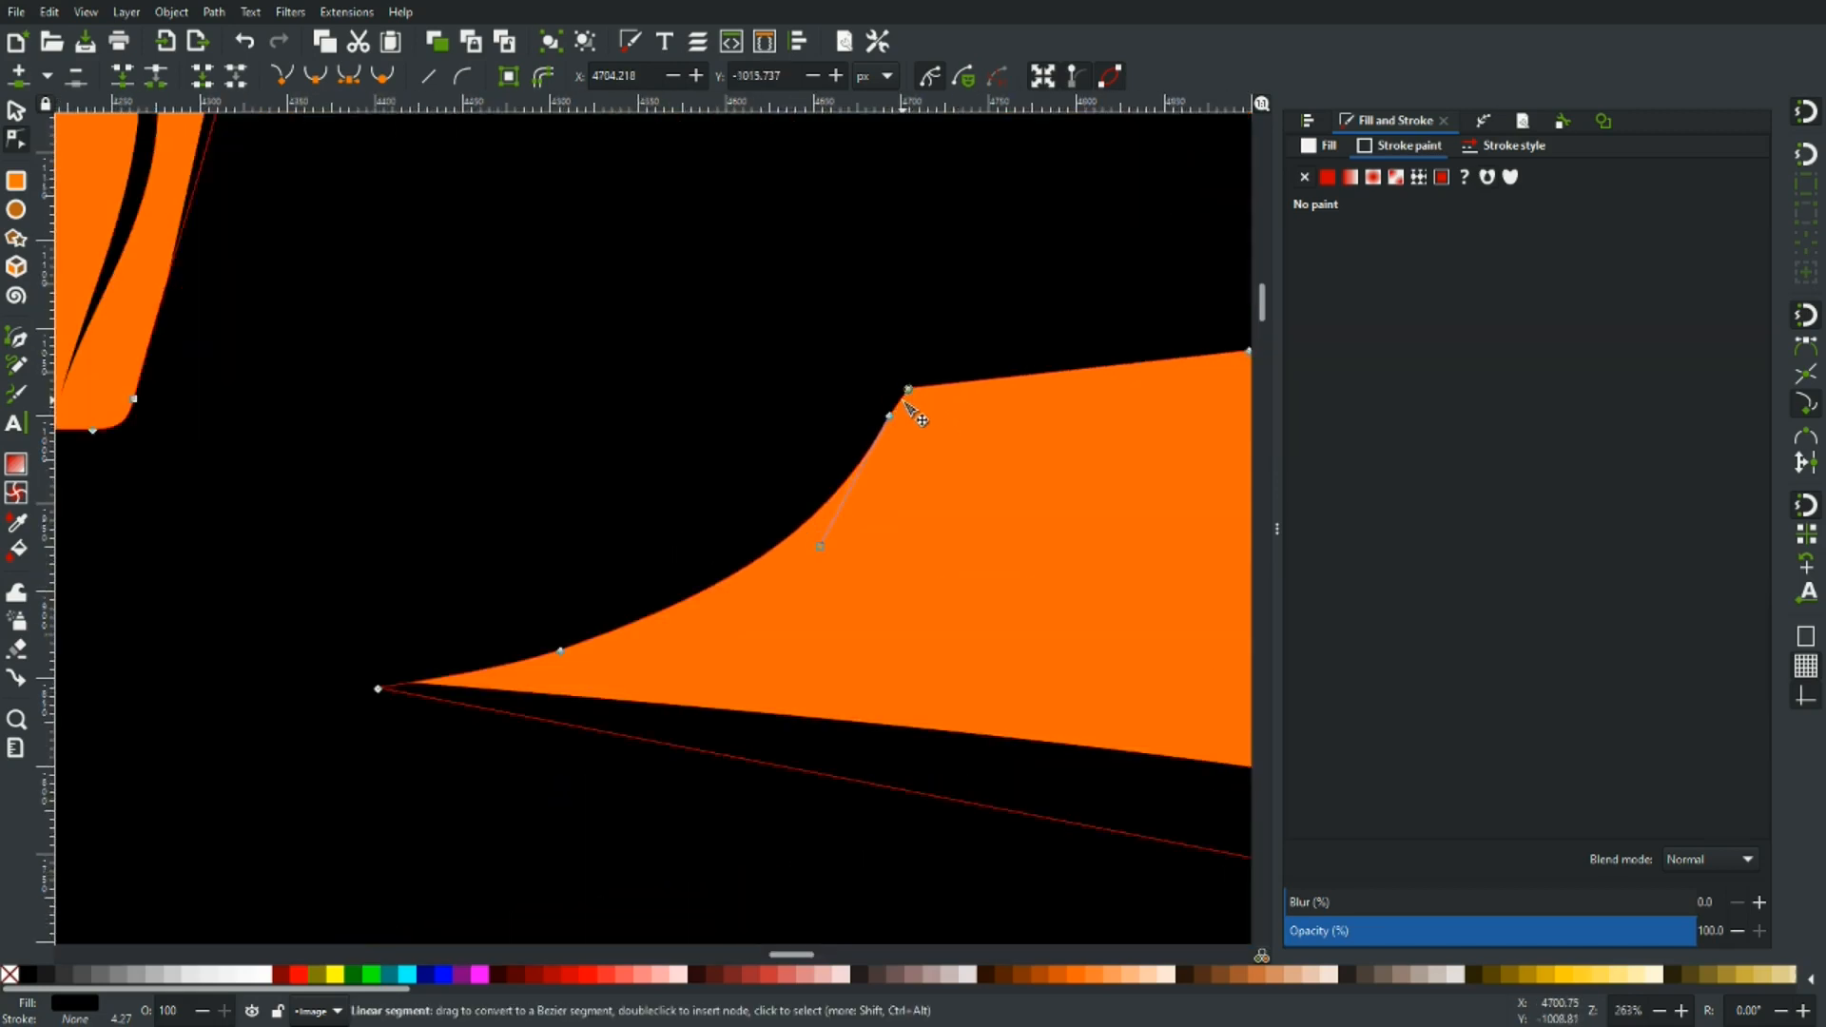
pyautogui.hotkey('ctrl', 'z')
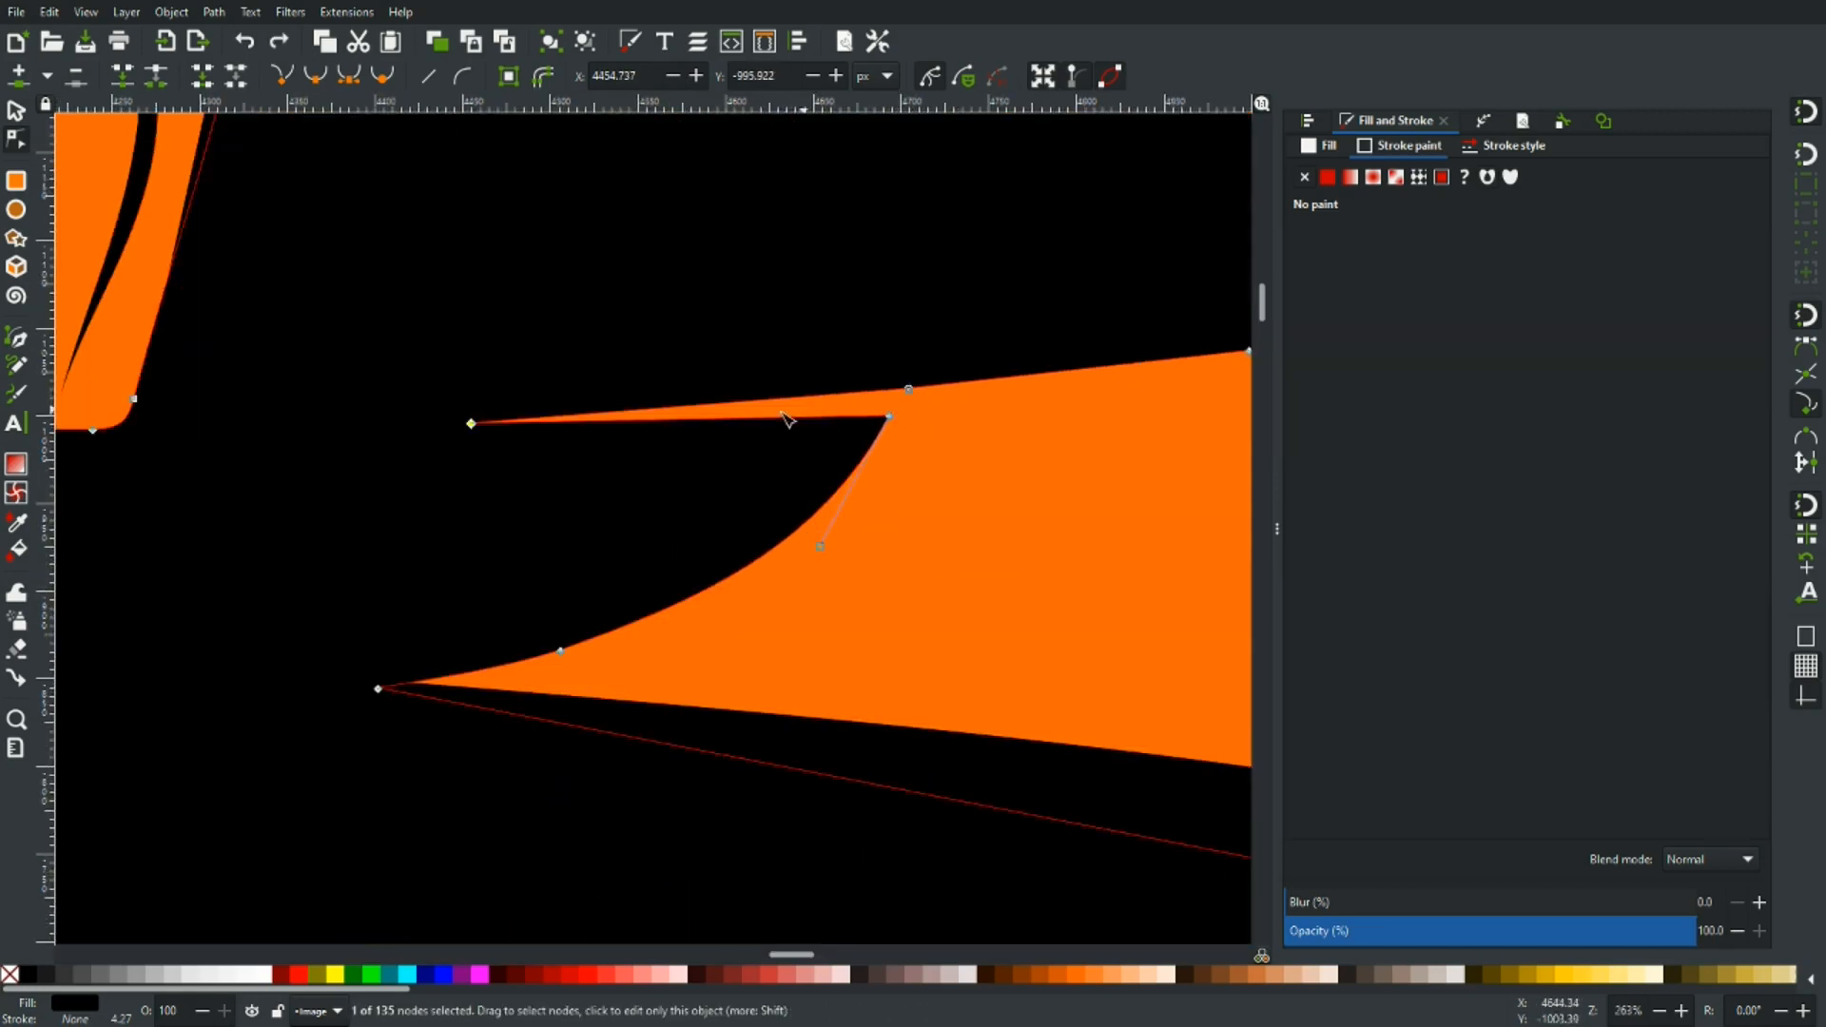
pyautogui.moveTo(472, 424); pyautogui.dragTo(563, 420)
pyautogui.hotkey('ctrl', 'z')
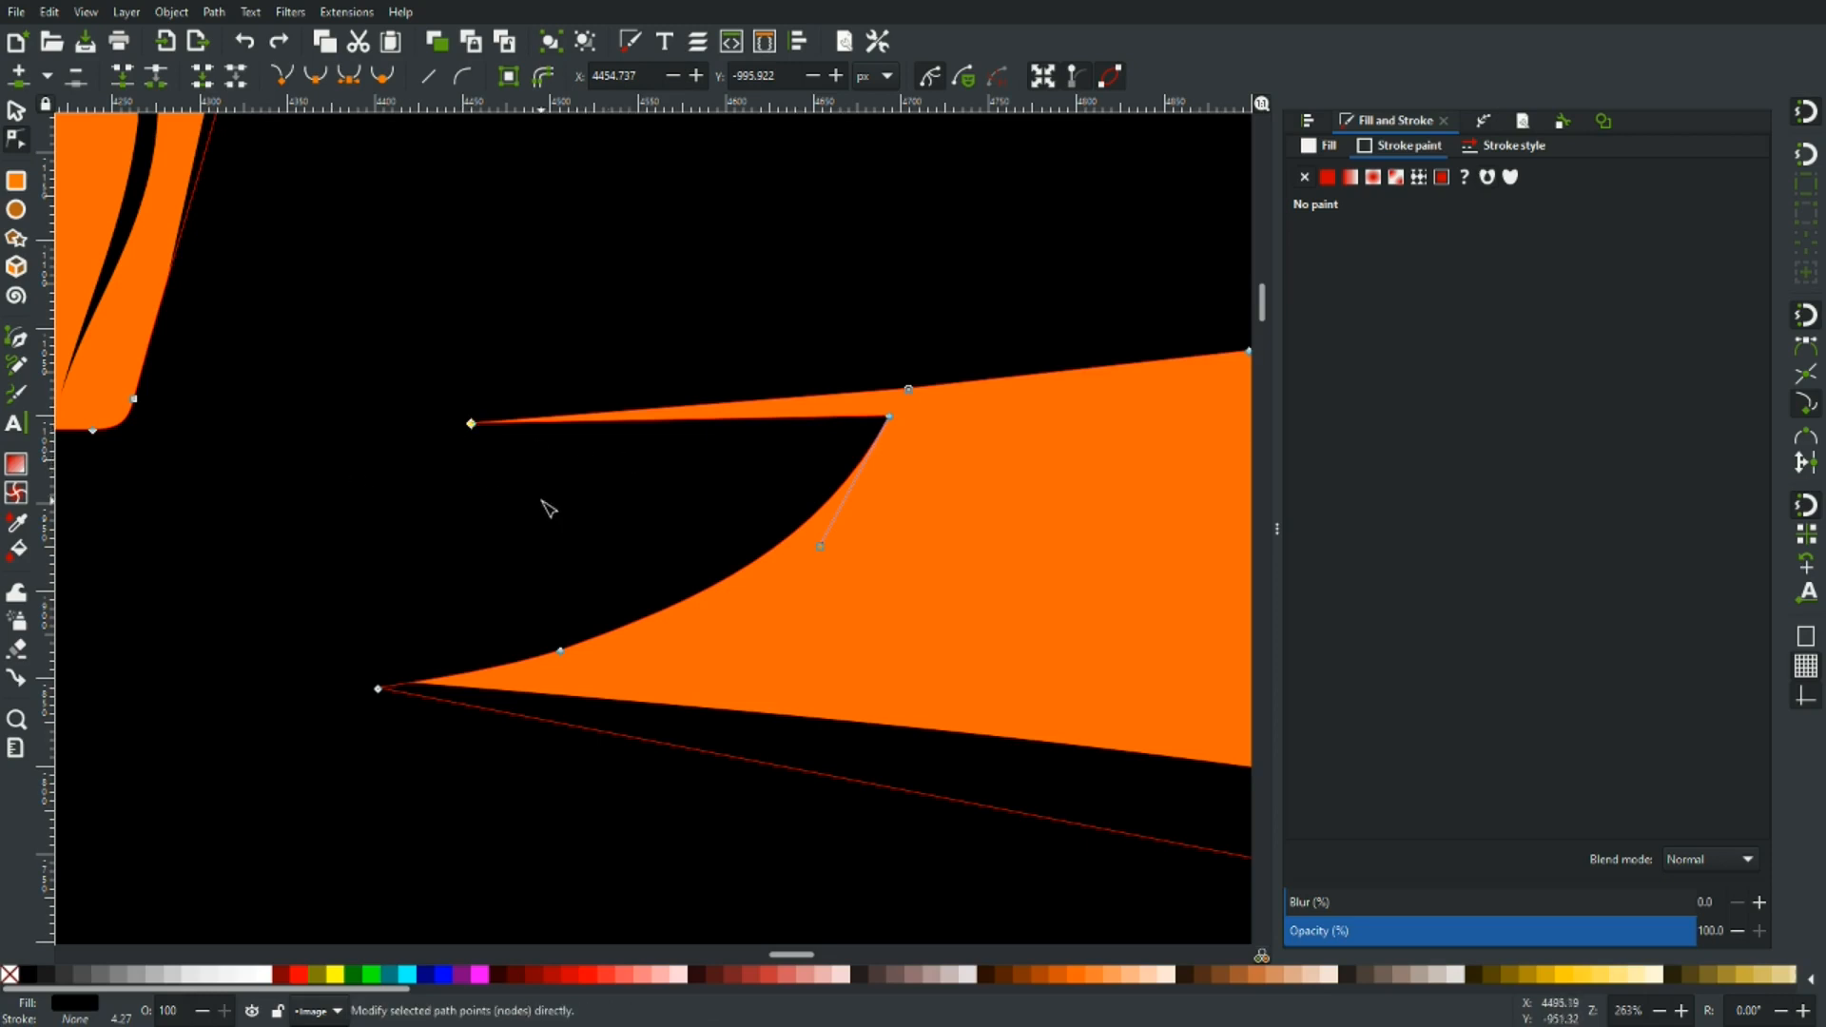
# Select the orange background rectangle behind the finished car illustration.
pyautogui.scroll(-5, 556, 509)
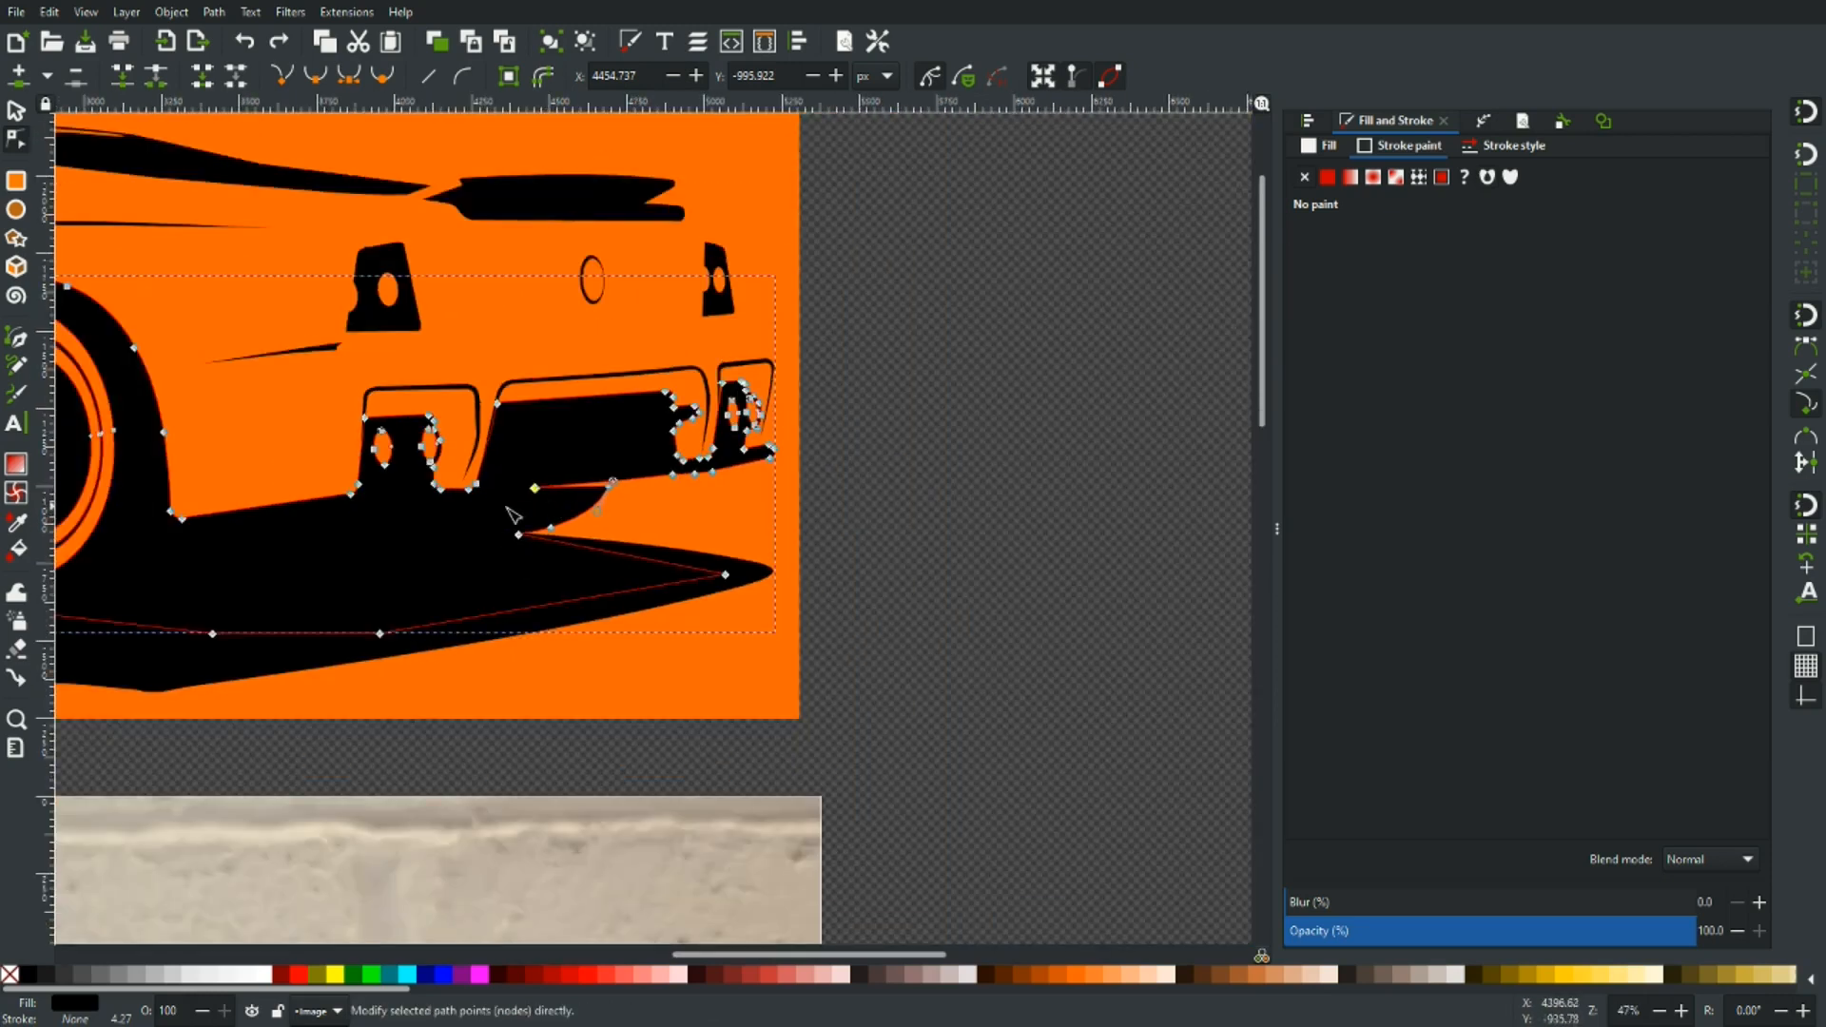
pyautogui.moveTo(564, 521); pyautogui.dragTo(1009, 553)
pyautogui.scroll(-1, 1002, 563)
pyautogui.click(856, 418)
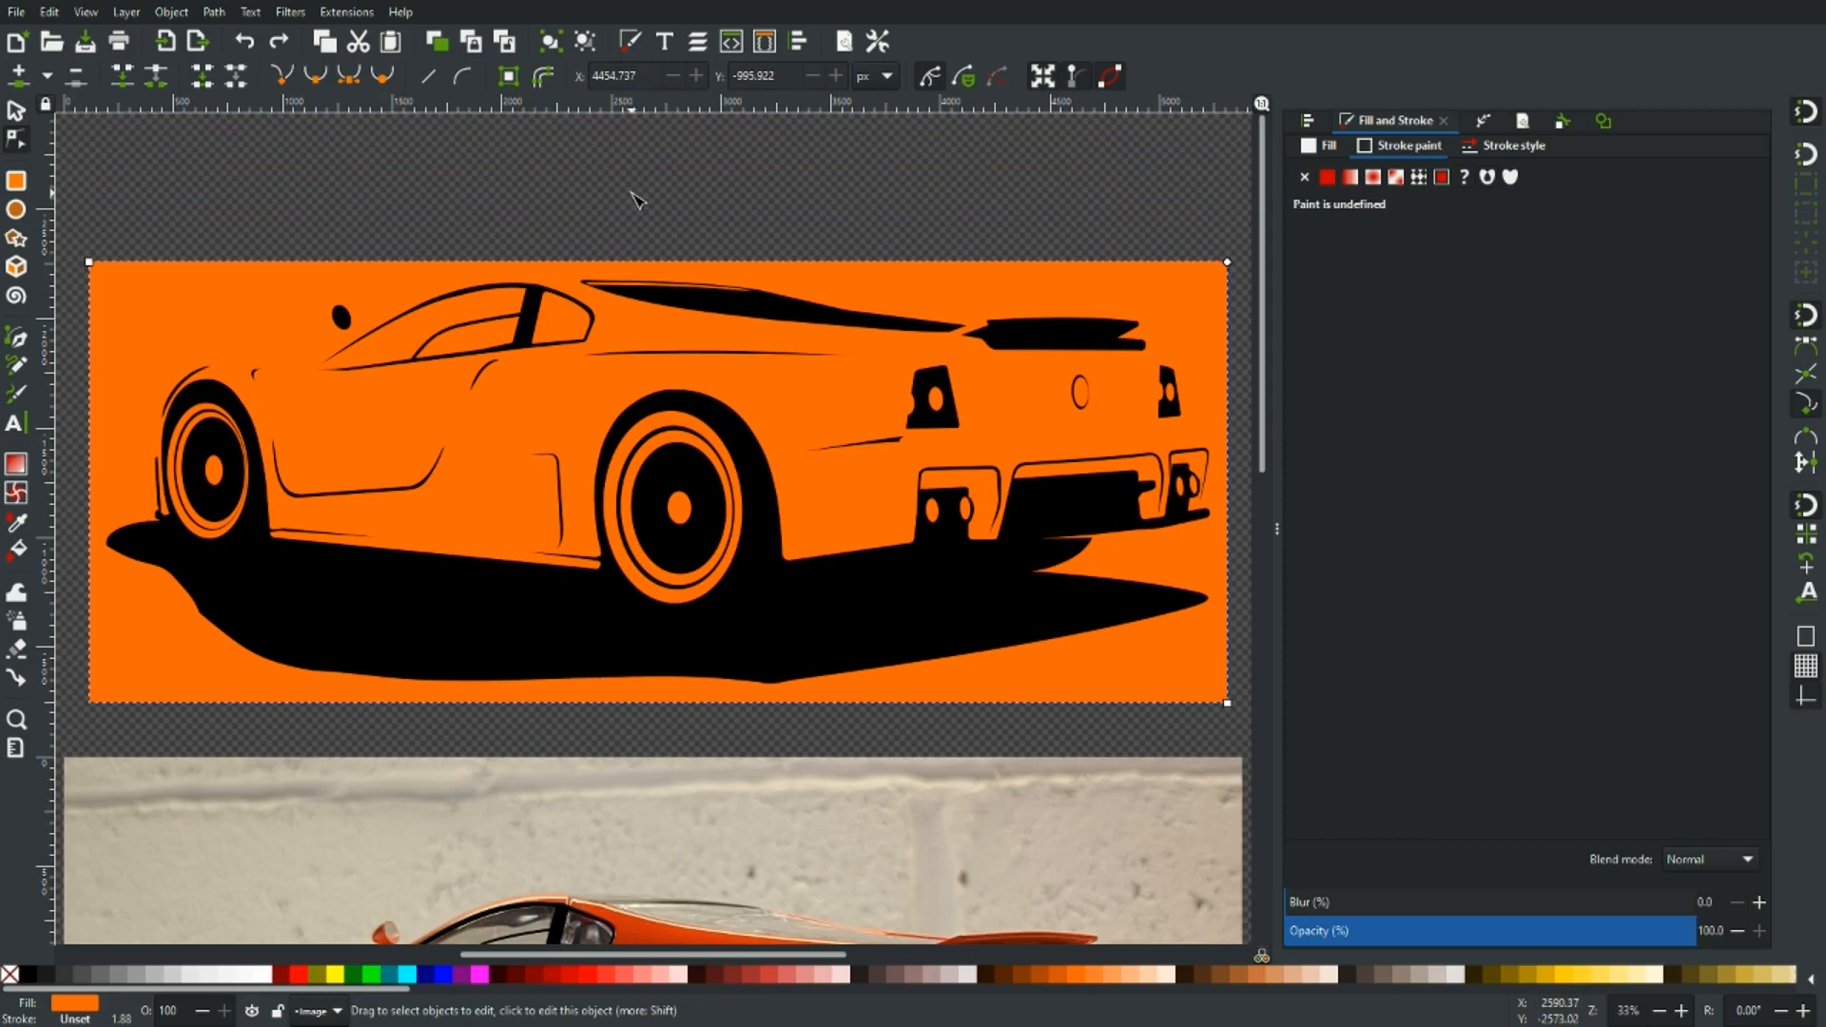